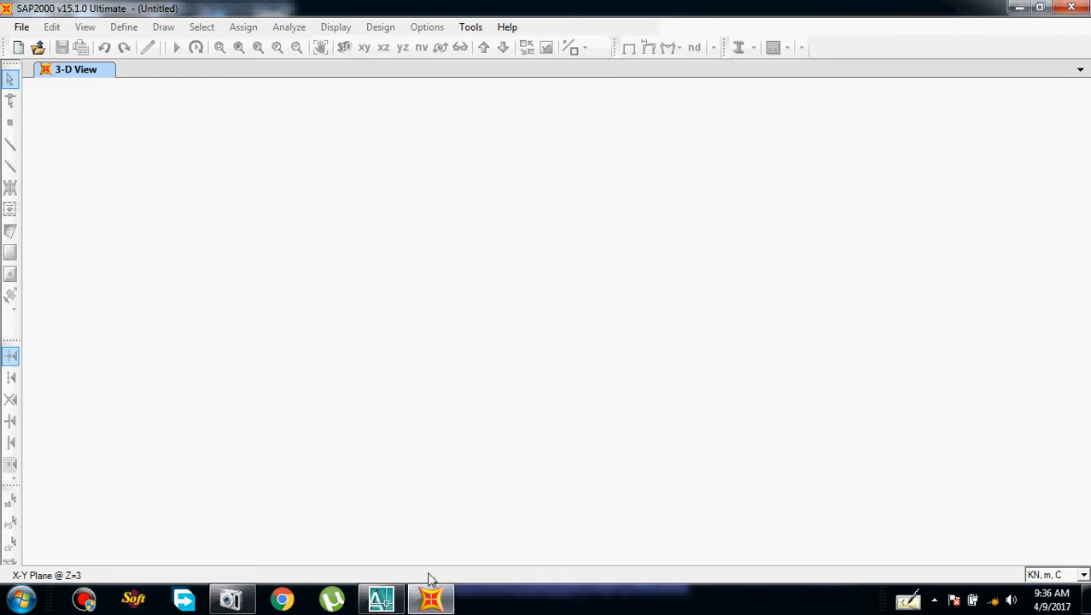
Switch to AutoCAD and examine the TutoPlan.dwg floor plan, focusing on the columns and staircase in its lower bays
click(381, 598)
scroll(414, 431, down, 3)
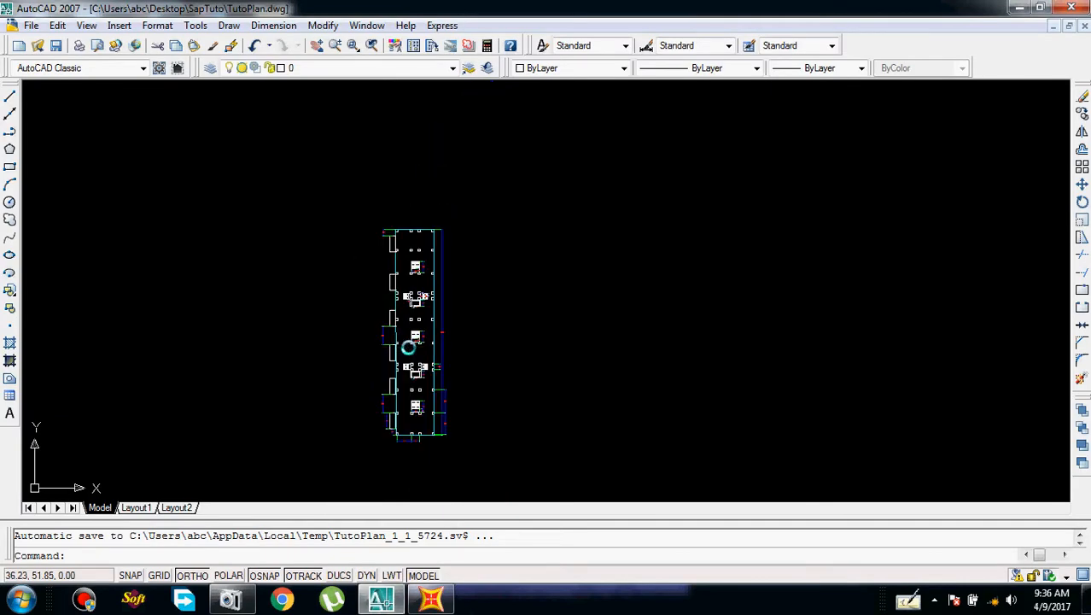
scroll(419, 300, up, 6)
mouse_move(420, 312)
middle_down()
mouse_move(441, 219)
mouse_move(437, 137)
middle_up()
scroll(438, 244, down, 3)
scroll(437, 137, up, 2)
scroll(446, 323, up, 5)
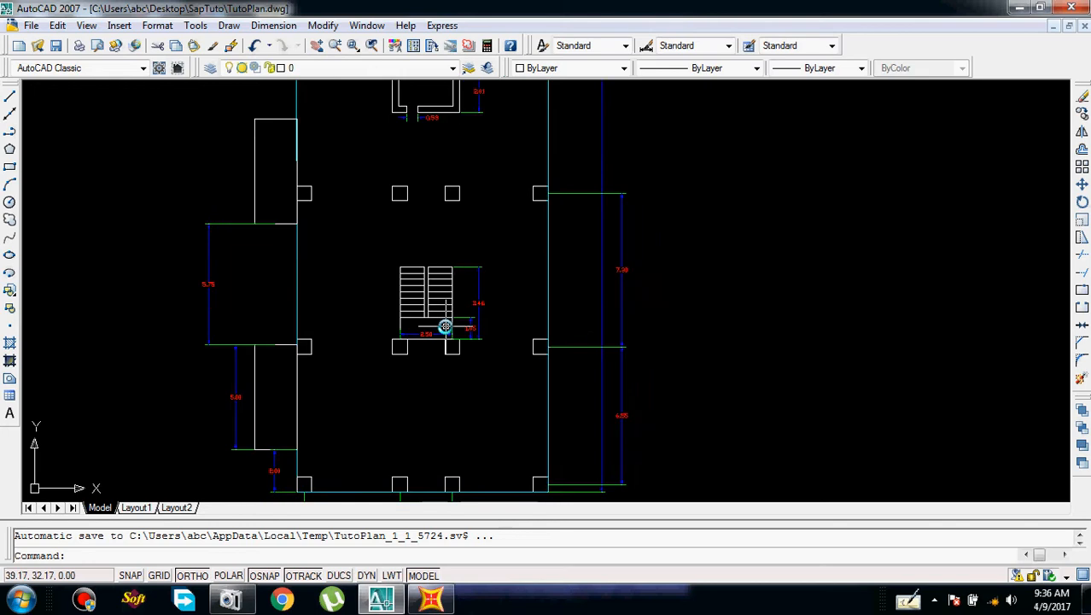
scroll(445, 325, down, 5)
scroll(423, 288, up, 5)
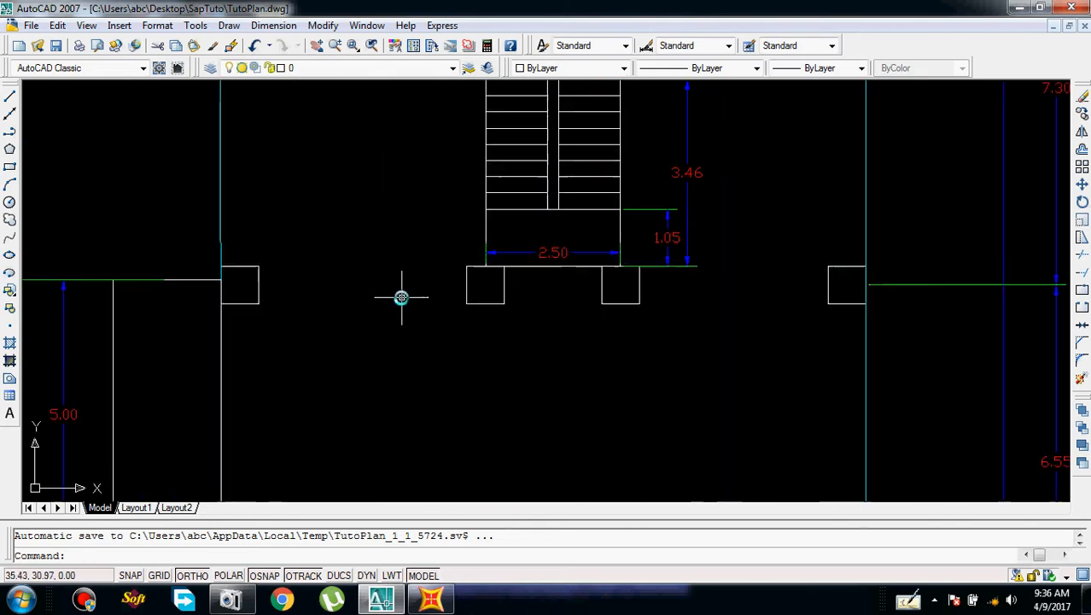
middle_drag(405, 298, 411, 297)
scroll(408, 297, down, 5)
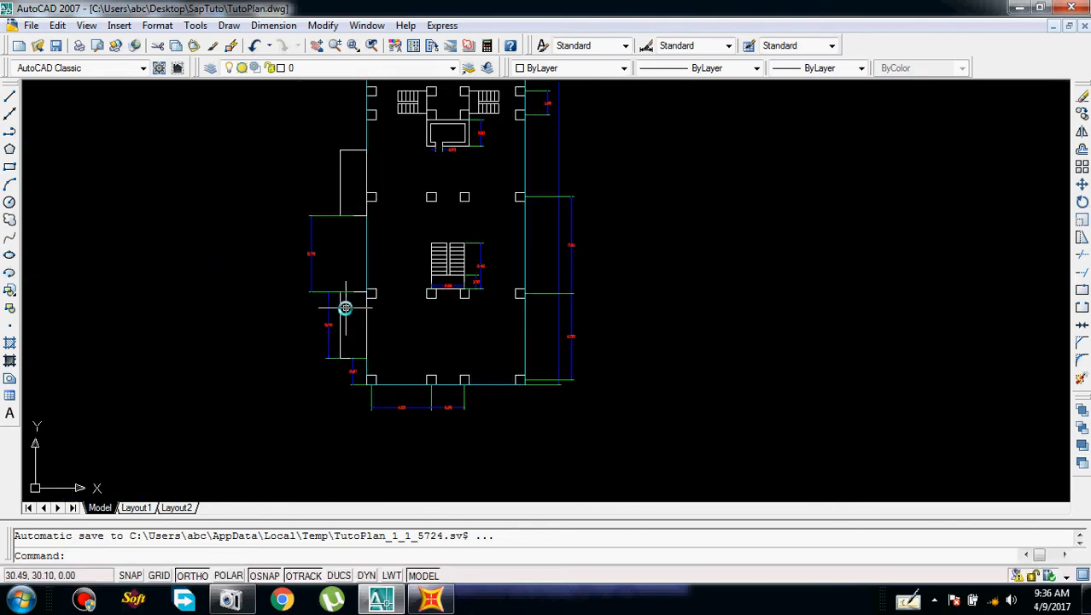
scroll(351, 239, down, 6)
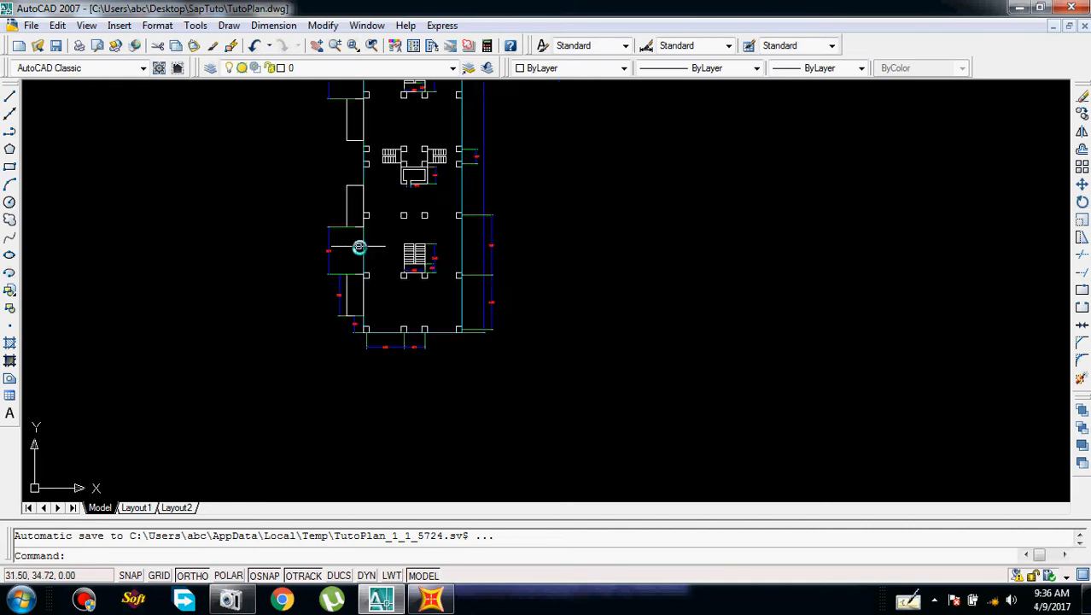
middle_drag(370, 130, 371, 184)
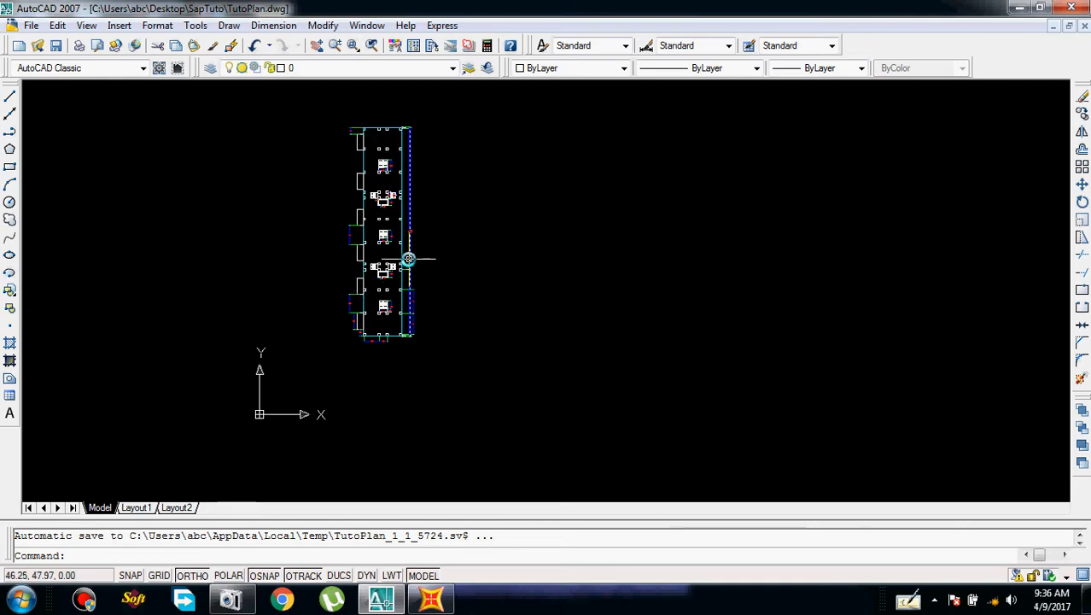
Examine how the column rows, staircases and central cores are arranged along the full length of the building plan
scroll(405, 253, up, 5)
middle_drag(413, 253, 485, 216)
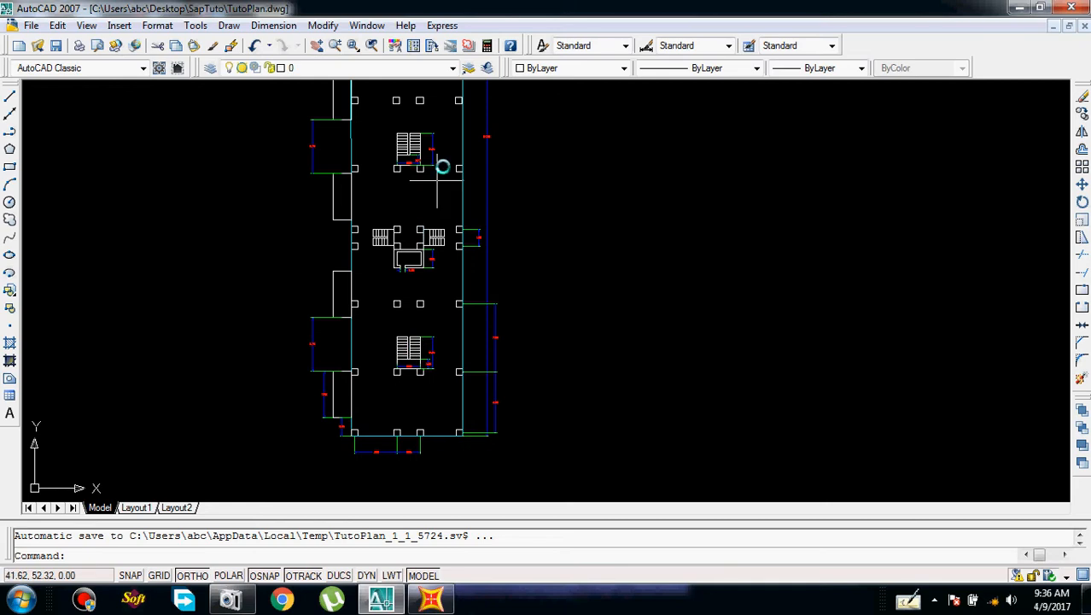
scroll(422, 205, down, 2)
middle_drag(421, 229, 426, 265)
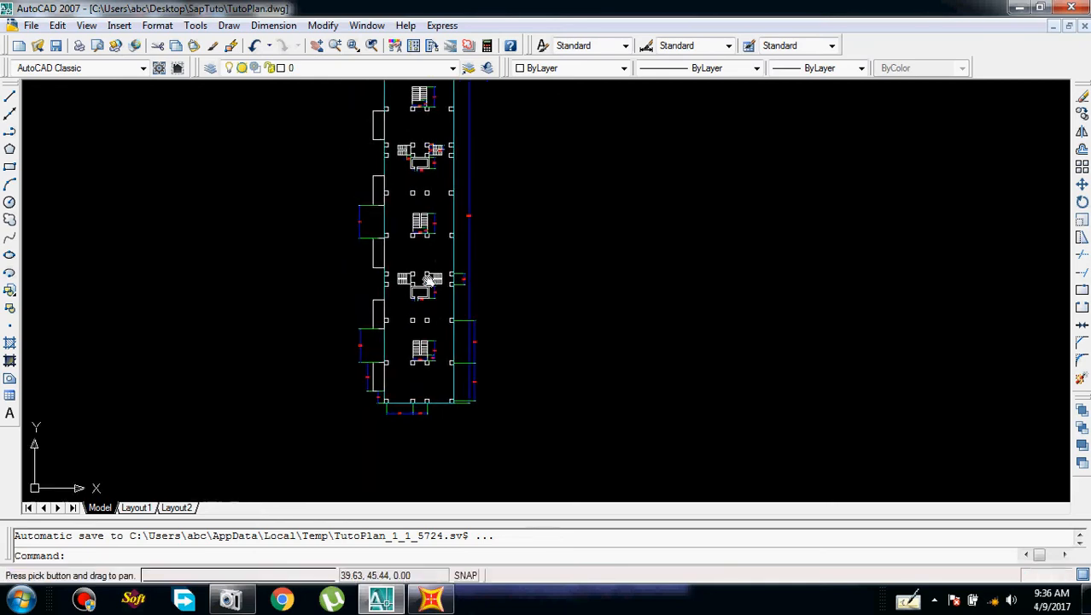
scroll(435, 178, down, 2)
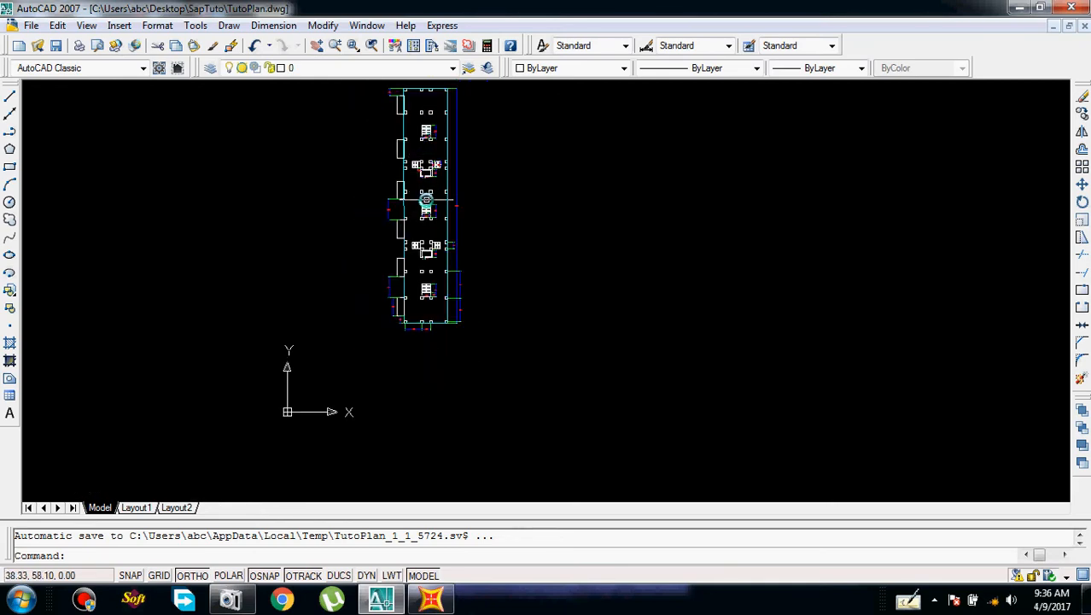
scroll(413, 296, up, 8)
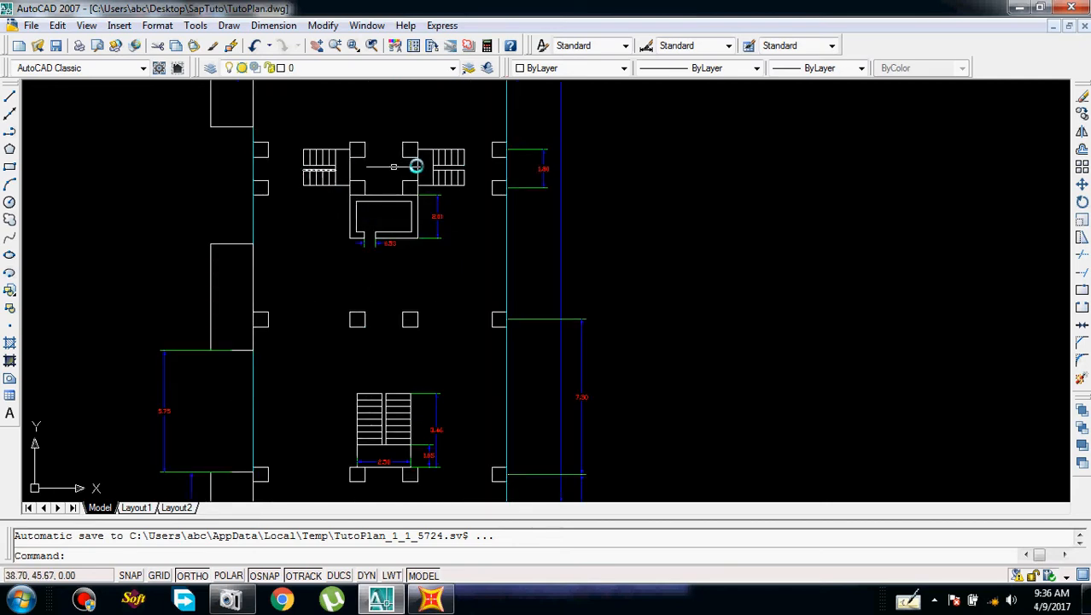
scroll(439, 166, down, 6)
middle_drag(439, 165, 450, 307)
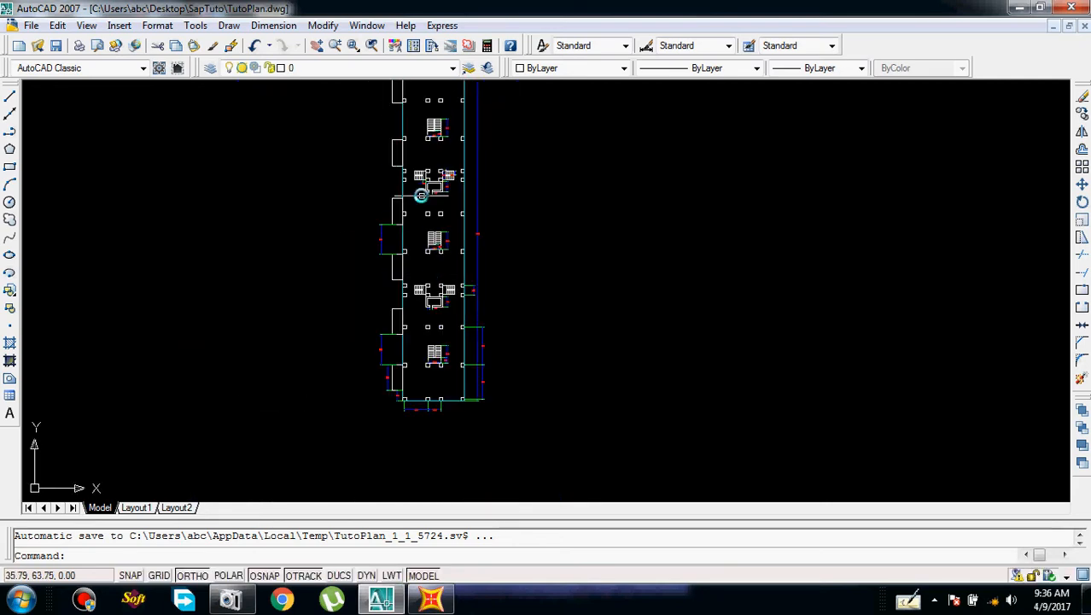
scroll(455, 164, down, 2)
middle_drag(455, 166, 458, 210)
scroll(458, 210, up, 5)
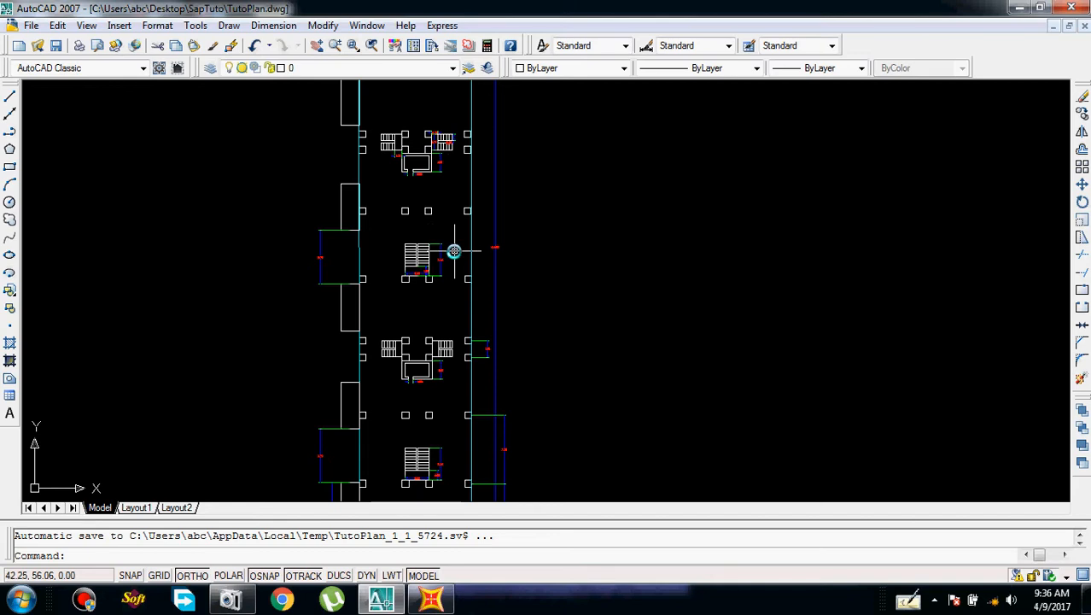
scroll(450, 209, down, 4)
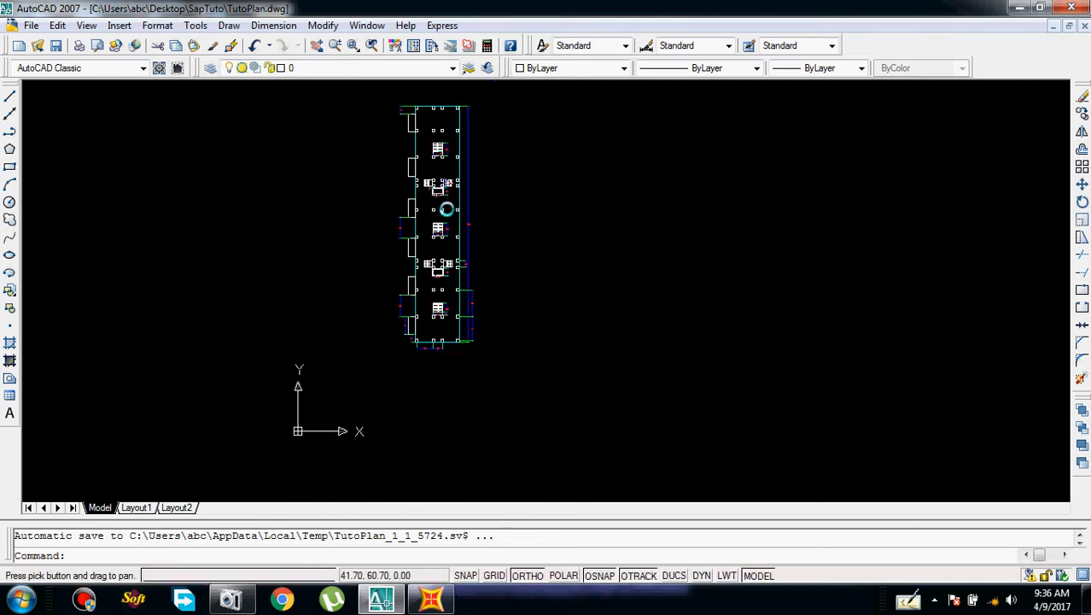
scroll(441, 209, up, 4)
scroll(444, 205, down, 2)
middle_drag(448, 200, 453, 191)
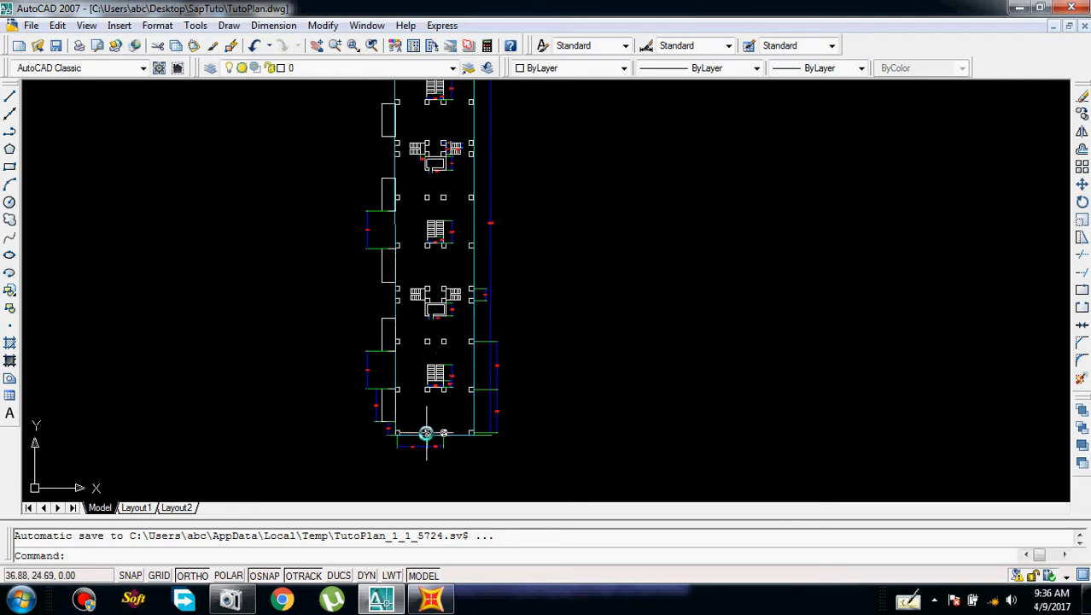
Examine the columns and dimensions along the plan's bottom edge and up to the next column row
scroll(426, 434, up, 3)
scroll(437, 384, up, 5)
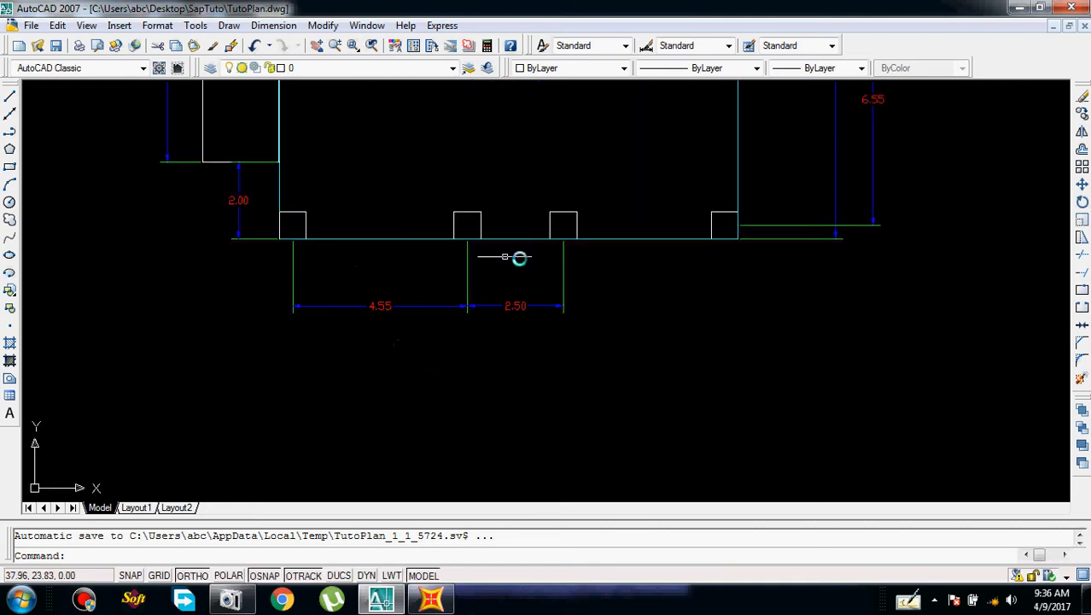
scroll(508, 207, down, 2)
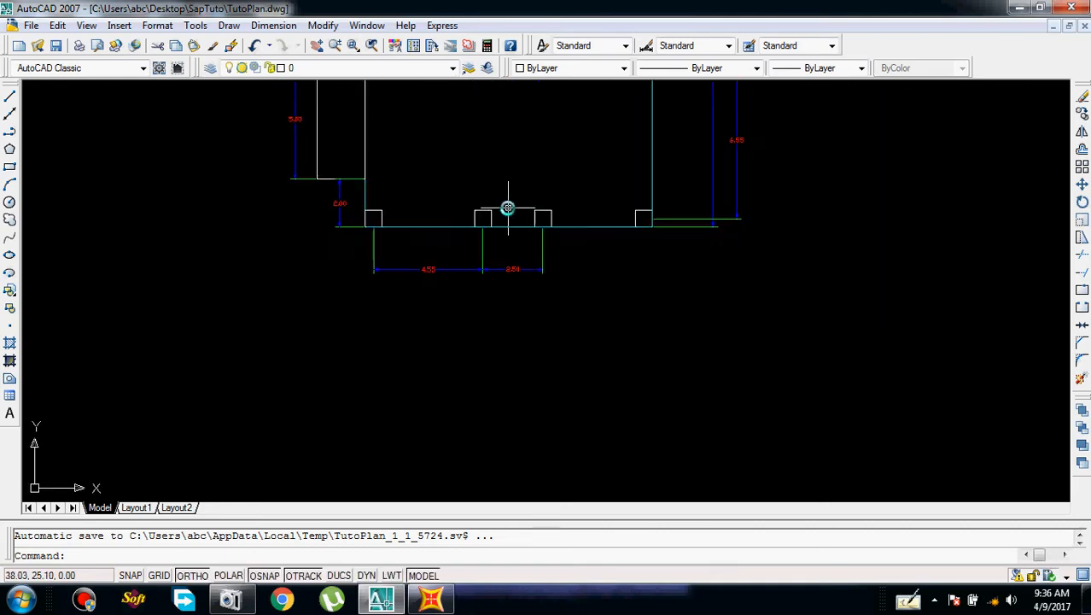
middle_drag(507, 207, 504, 251)
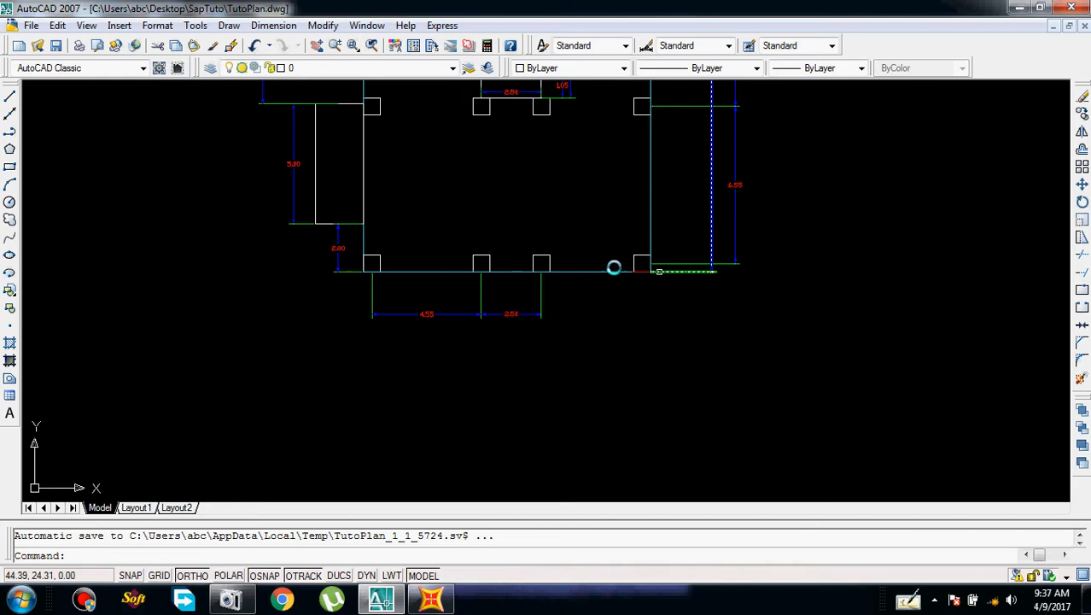
middle_drag(389, 243, 389, 300)
click(377, 128)
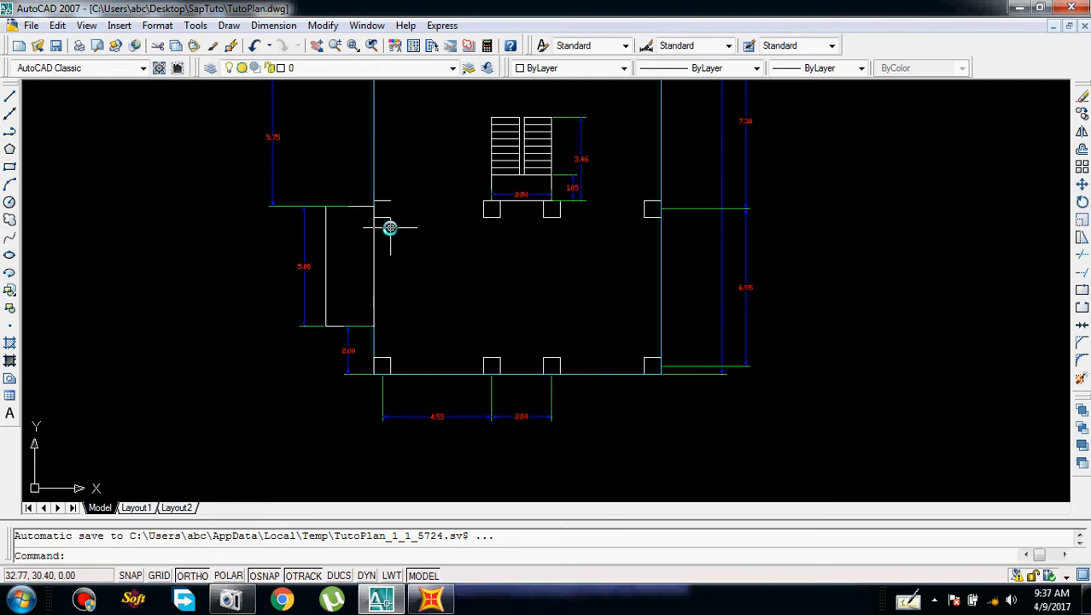
Switch to SAP2000 and start a Grid Only model in KN, m, C with 4, 12 and 10 grid lines in X, Y and Z
click(432, 598)
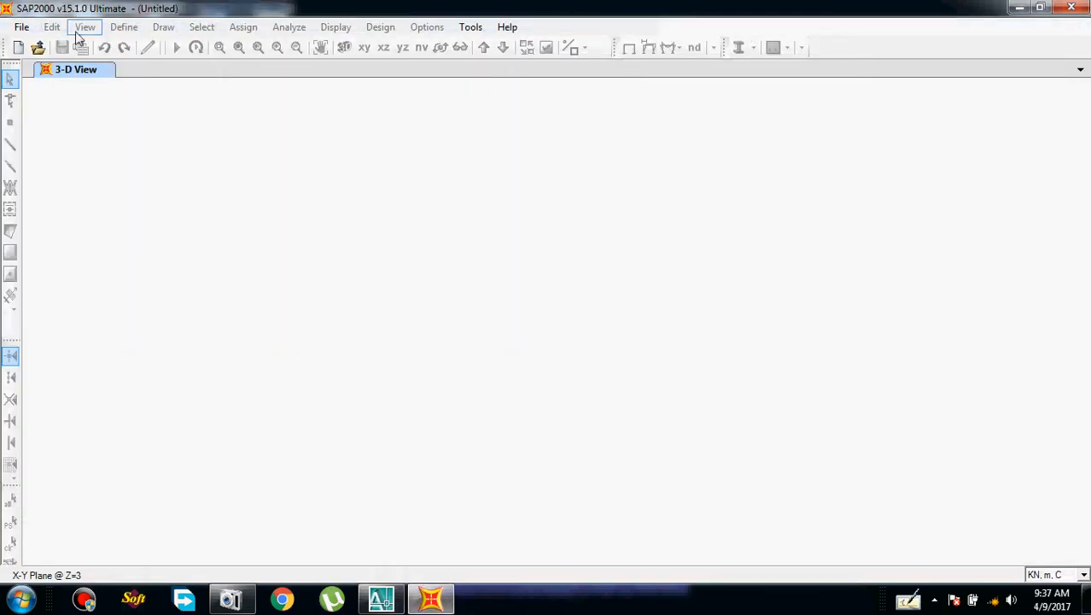
click(21, 48)
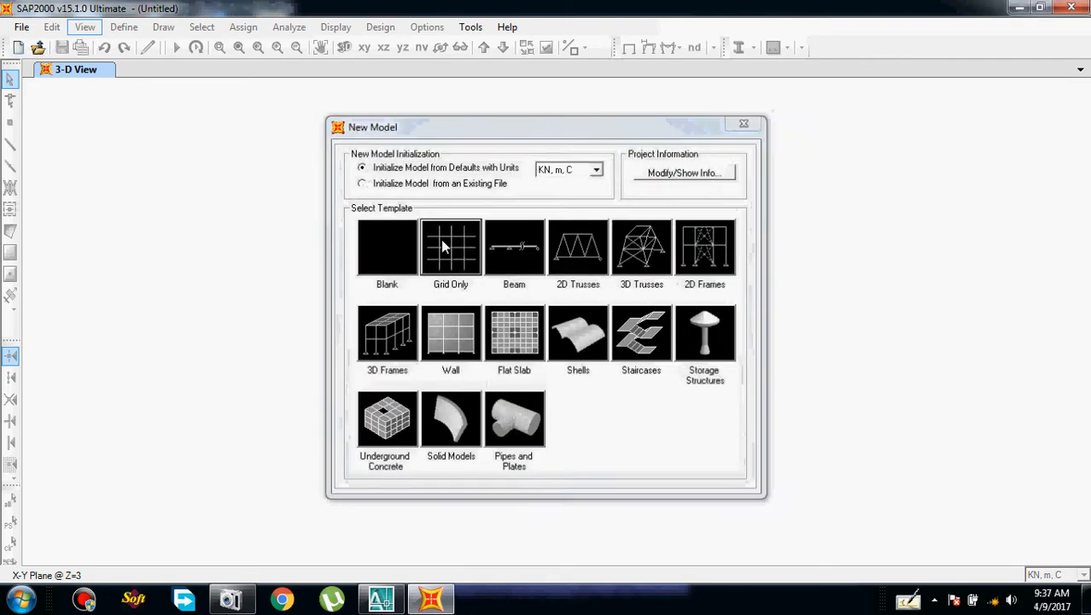
click(440, 239)
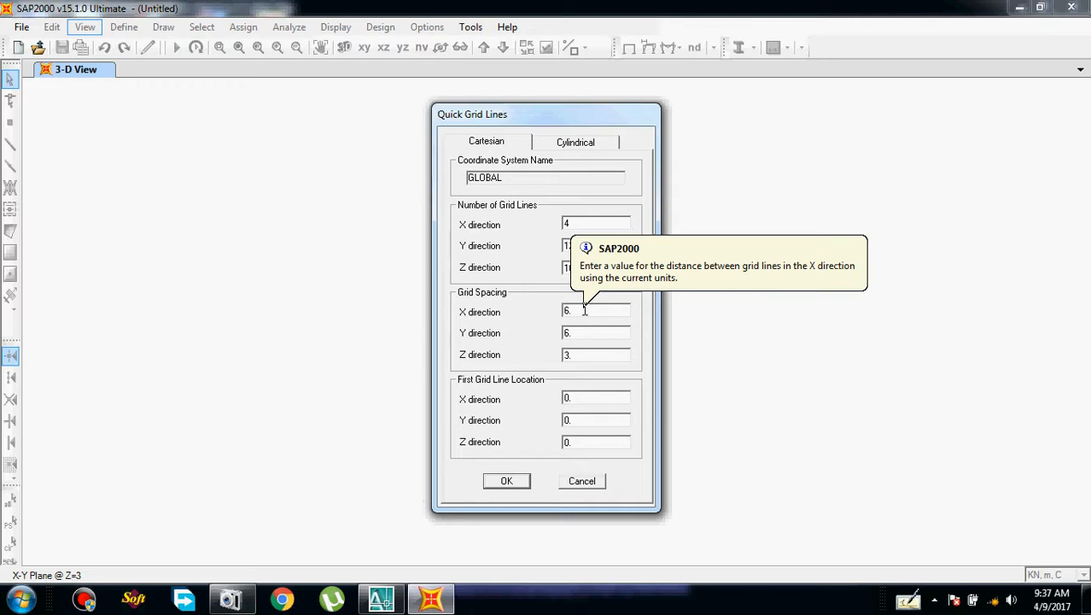
double_click(585, 310)
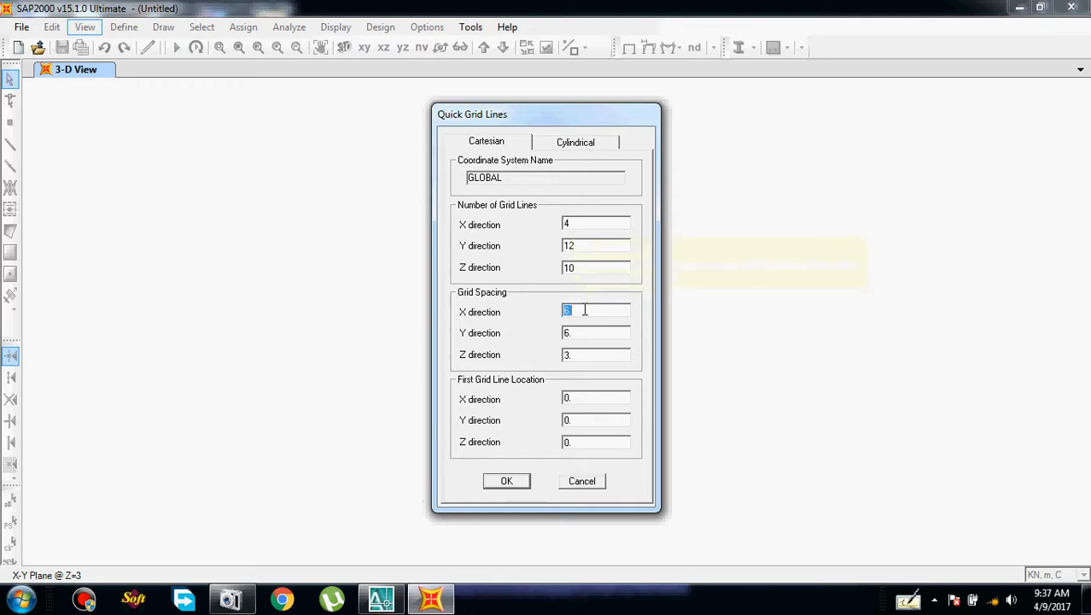
Switch to AutoCAD and read the X-direction column spacings dimensioned along the plan's bottom edge
click(383, 598)
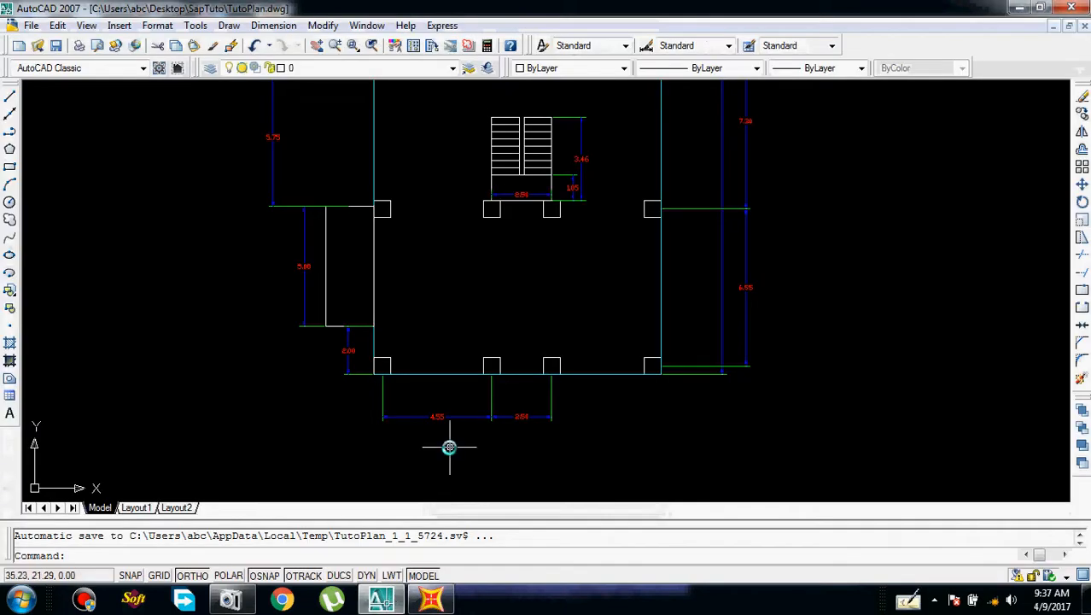
scroll(448, 444, up, 5)
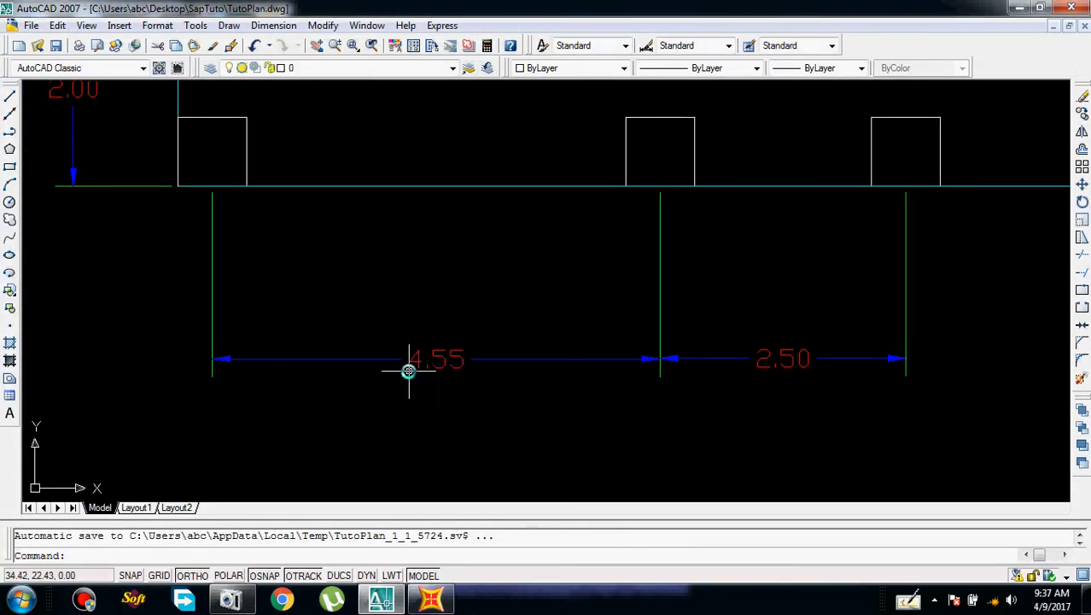
scroll(438, 371, down, 4)
middle_drag(391, 378, 388, 378)
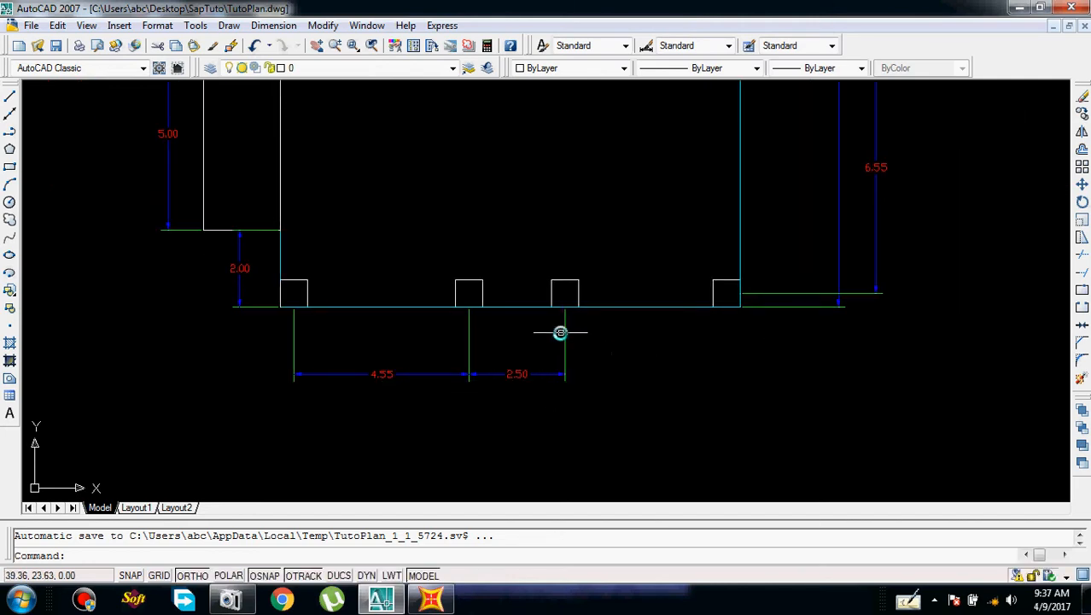
scroll(660, 310, down, 5)
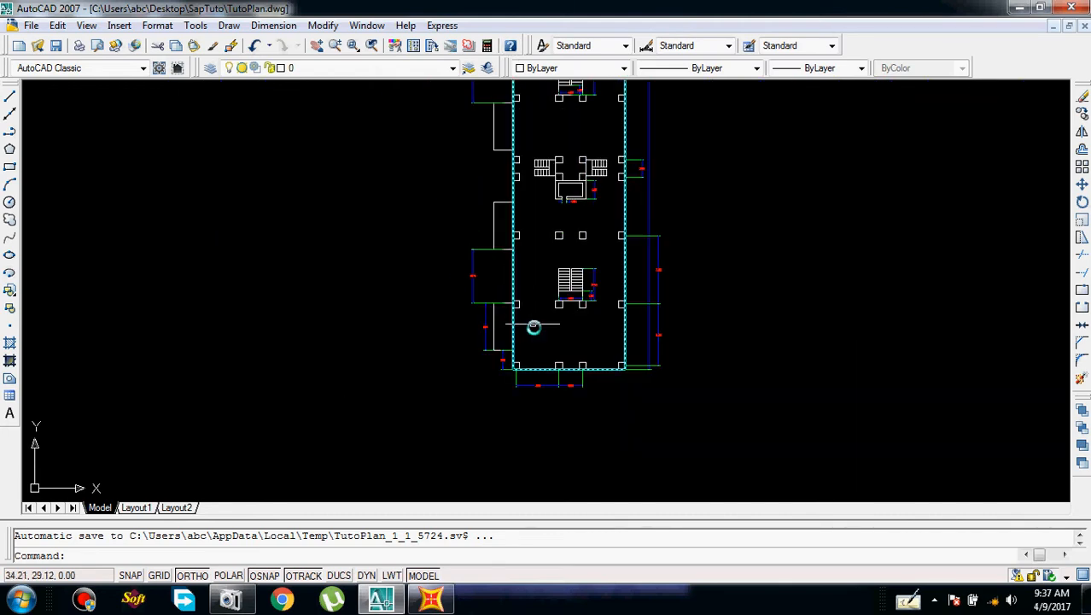
scroll(534, 325, up, 6)
middle_drag(550, 284, 487, 245)
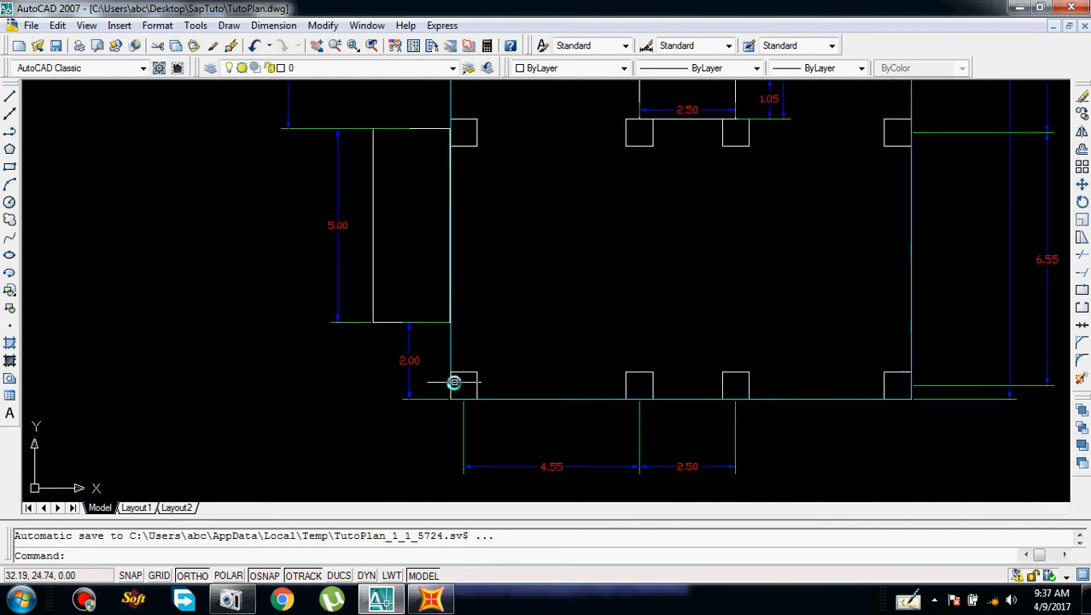
Read the Y-direction column spacings dimensioned beside the plan, from the lowest column row up past the first staircase
mouse_move(430, 273)
middle_down()
mouse_move(397, 292)
mouse_move(193, 323)
middle_up()
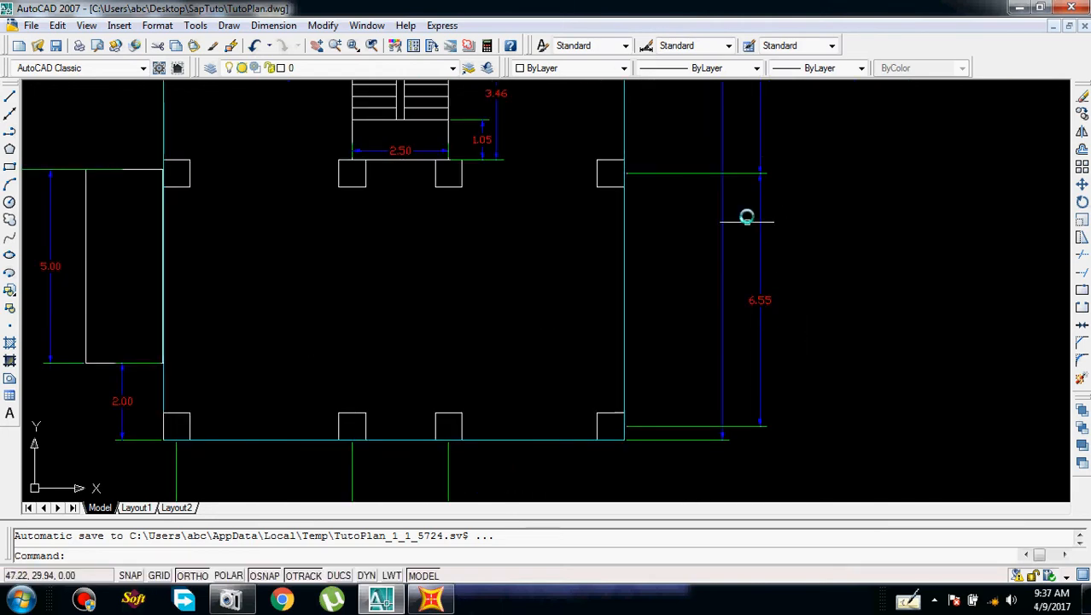
middle_drag(746, 217, 726, 397)
middle_drag(730, 206, 767, 250)
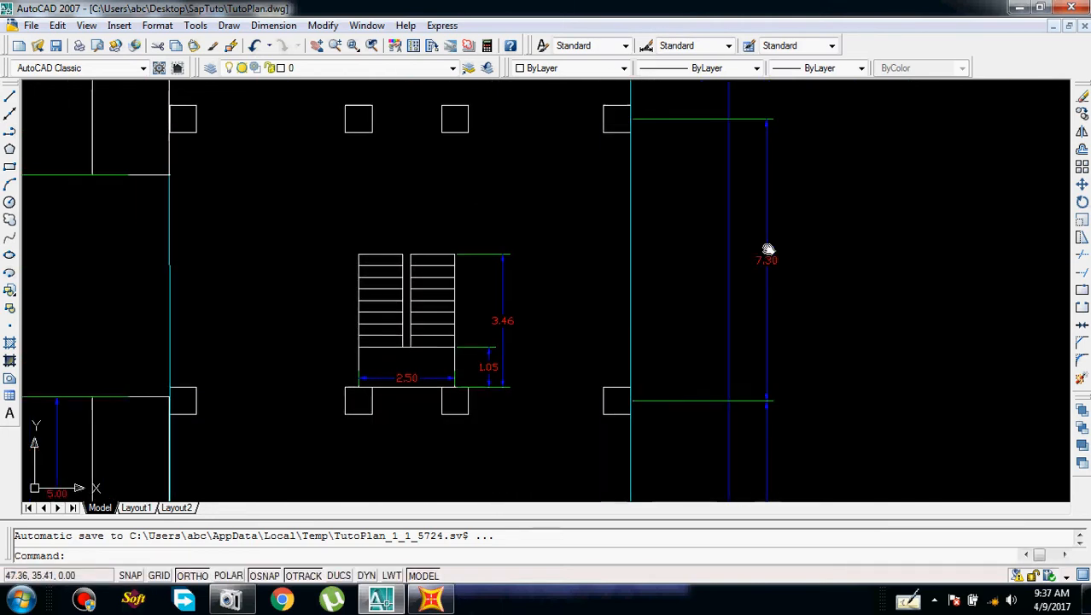
middle_drag(764, 185, 796, 242)
middle_drag(767, 202, 800, 272)
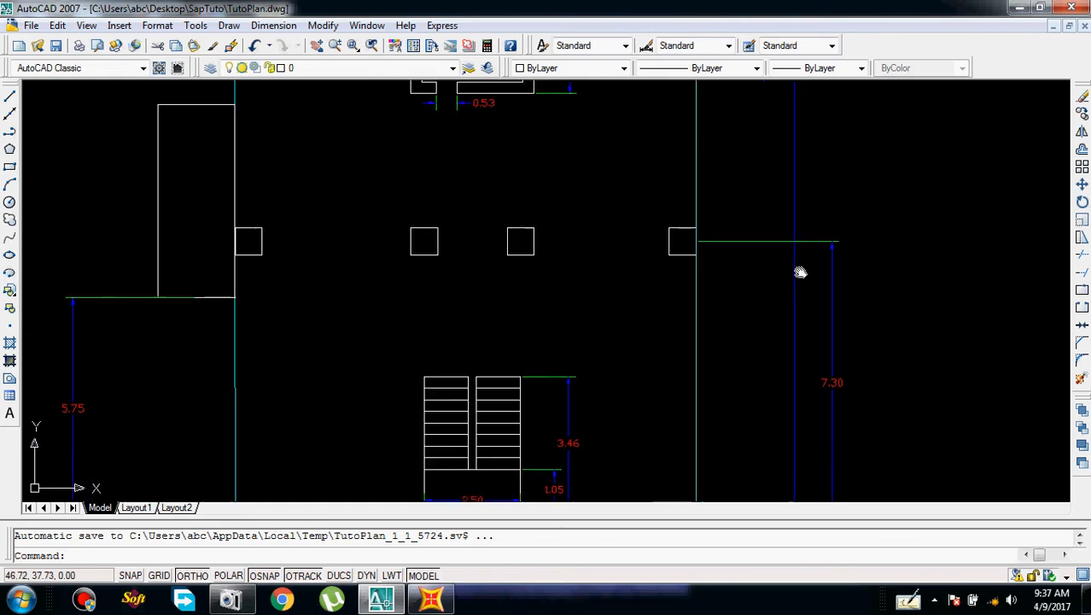
scroll(693, 240, down, 2)
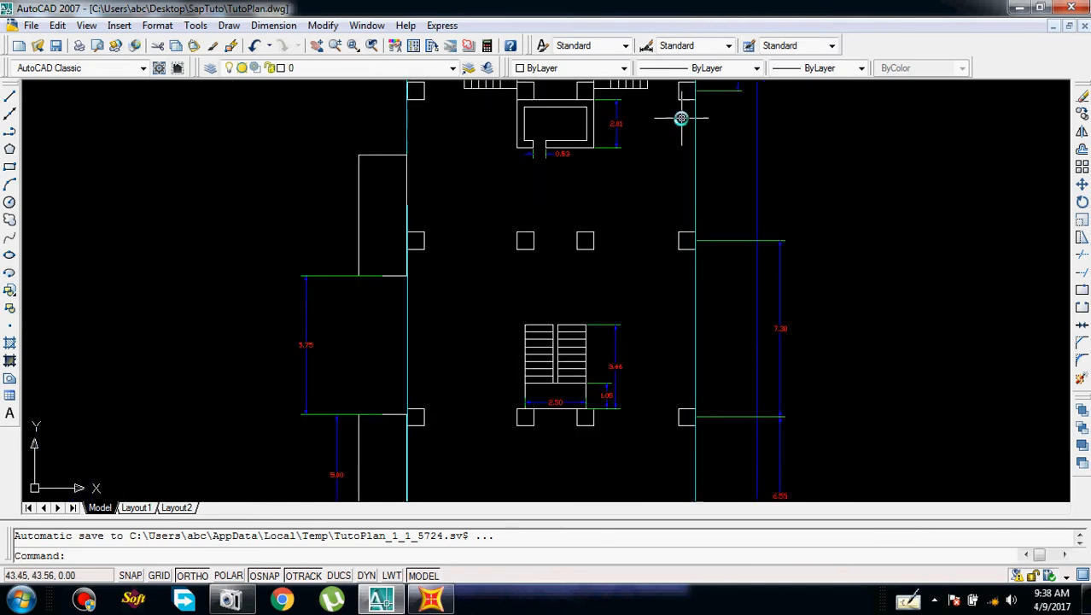
mouse_move(730, 348)
middle_down()
mouse_move(717, 249)
mouse_move(723, 438)
middle_up()
scroll(762, 102, down, 2)
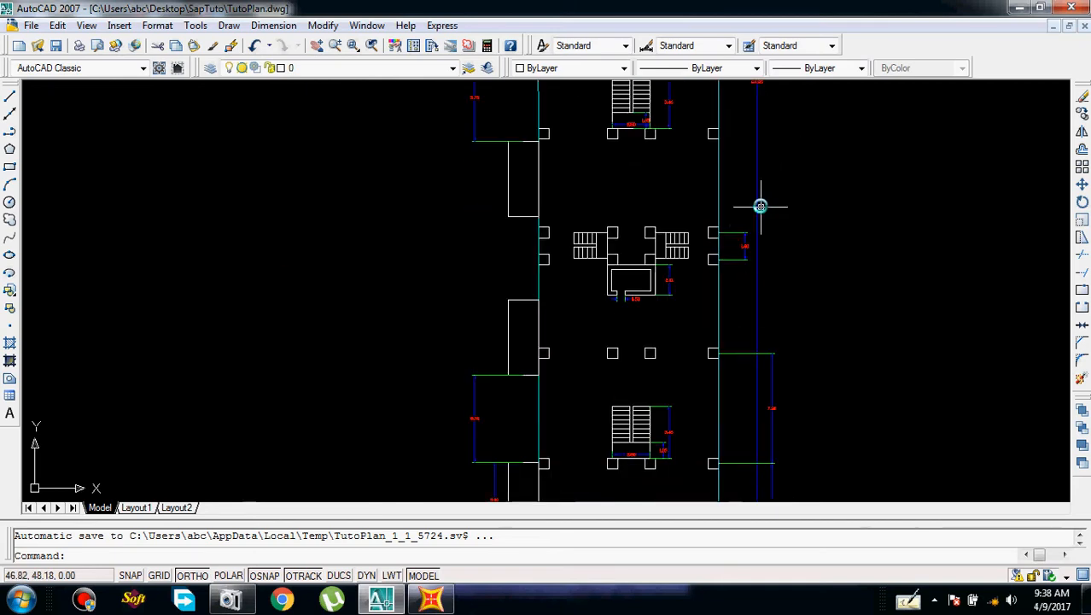
Examine the spacing between the two close column rows at the lower central core and their distance to neighbouring rows
scroll(730, 245, up, 3)
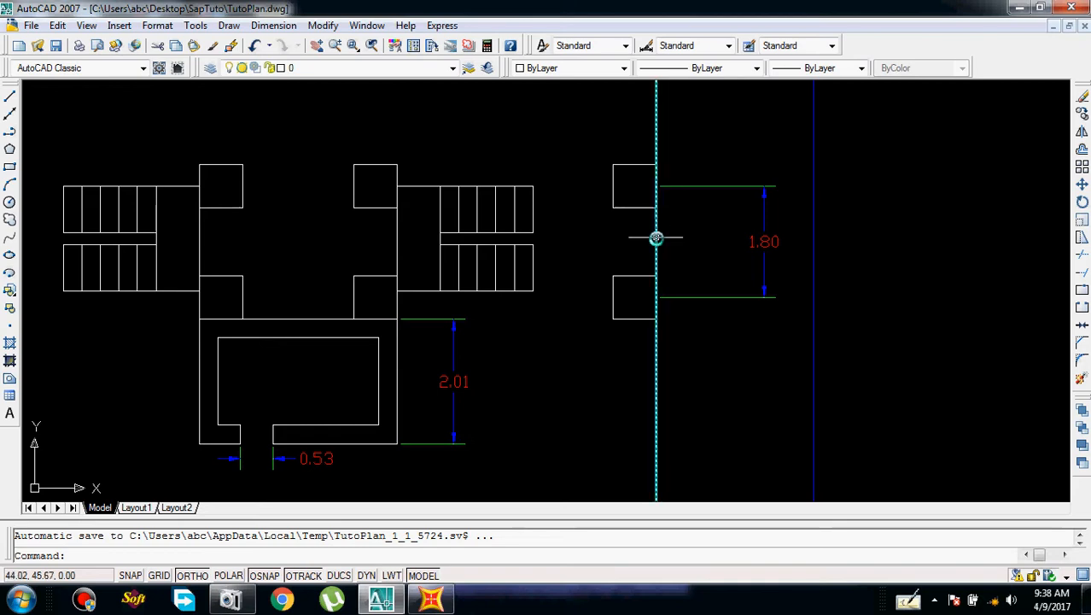
scroll(681, 236, up, 3)
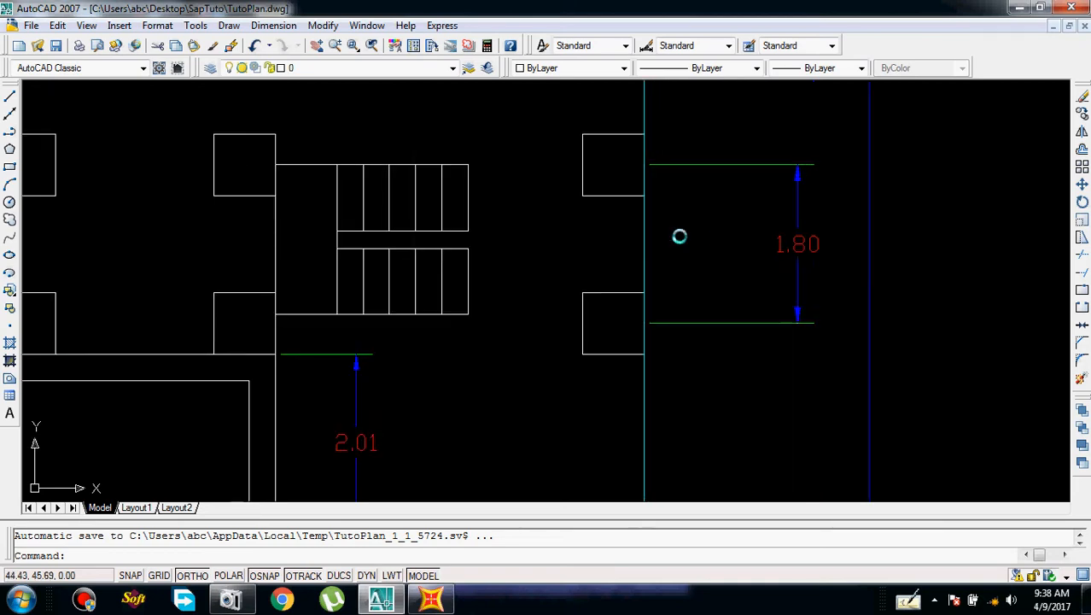
scroll(694, 296, down, 4)
middle_drag(671, 215, 696, 334)
scroll(693, 315, down, 3)
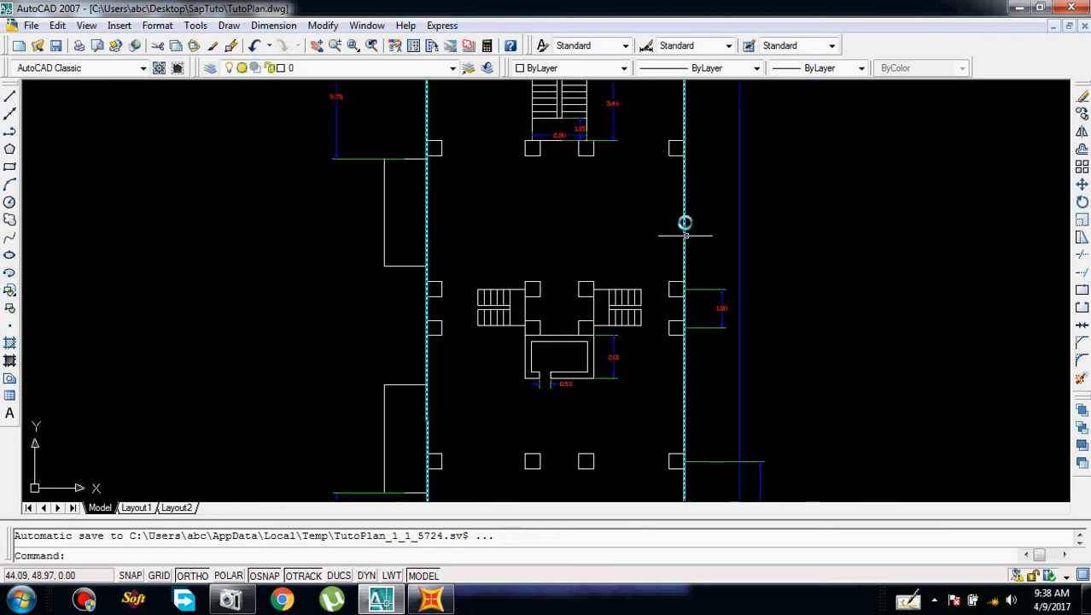
middle_drag(691, 206, 672, 108)
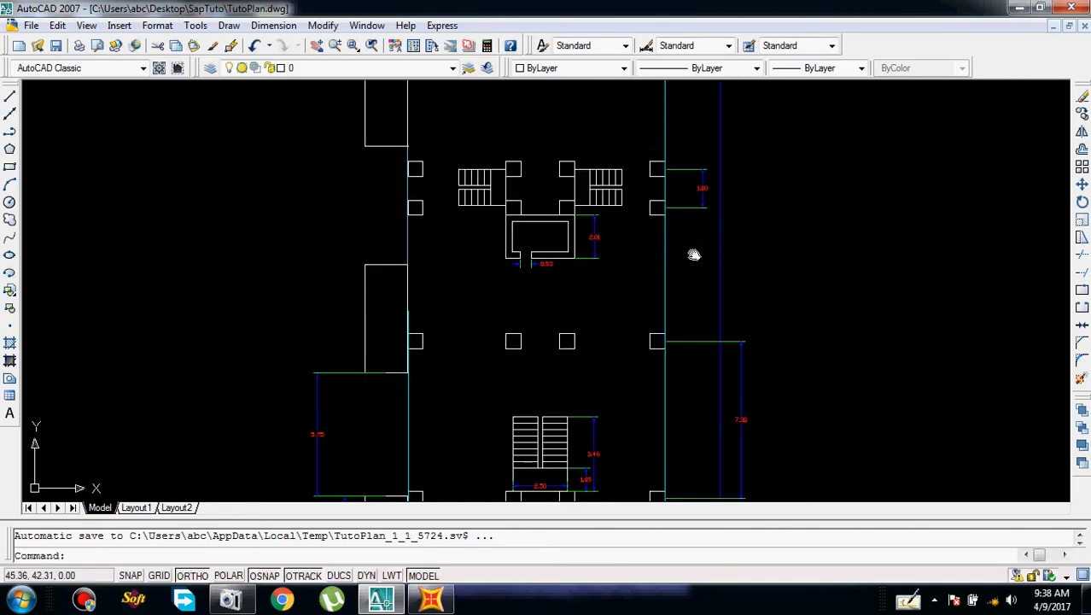
Follow the remaining column rows up the building and review the whole plan's repeating row arrangement
middle_drag(694, 251, 702, 360)
middle_drag(683, 316, 736, 500)
middle_drag(665, 124, 697, 454)
middle_drag(709, 262, 703, 407)
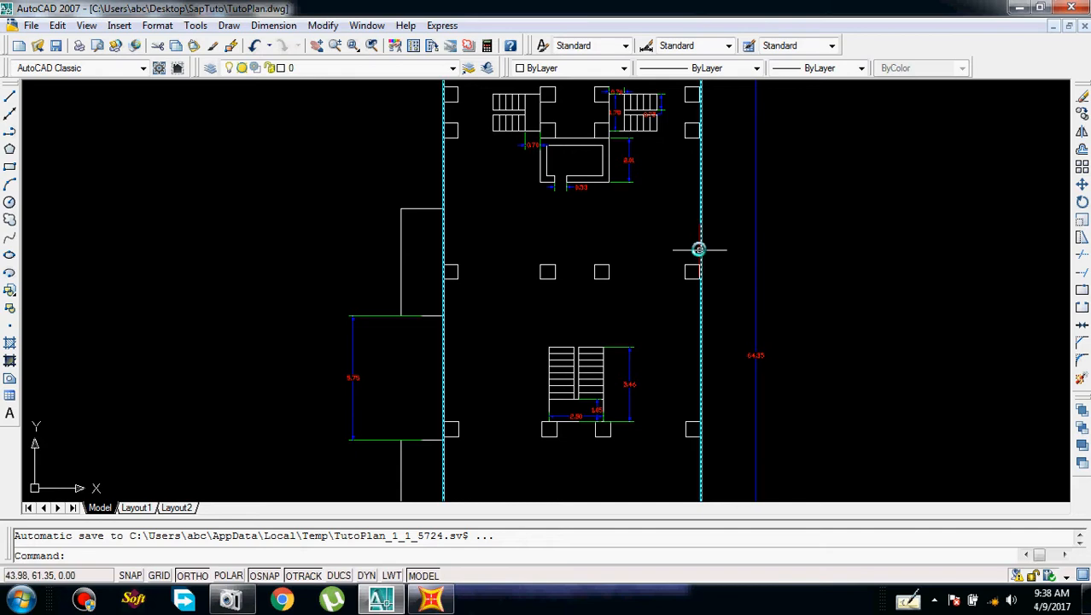
scroll(697, 319, down, 1)
scroll(699, 193, down, 2)
scroll(702, 200, down, 1)
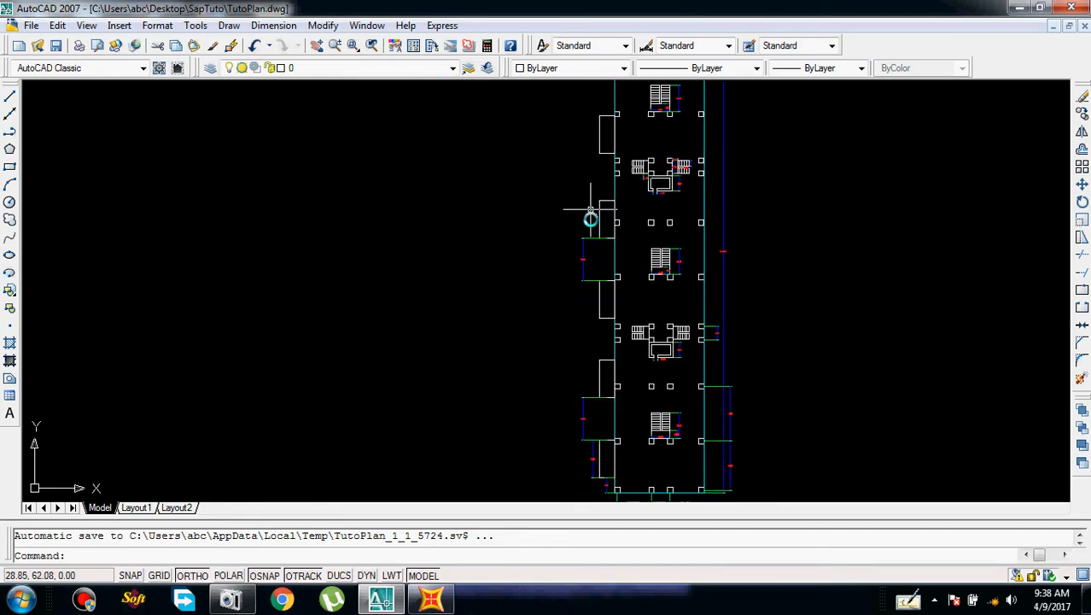
scroll(591, 256, down, 2)
scroll(594, 283, down, 2)
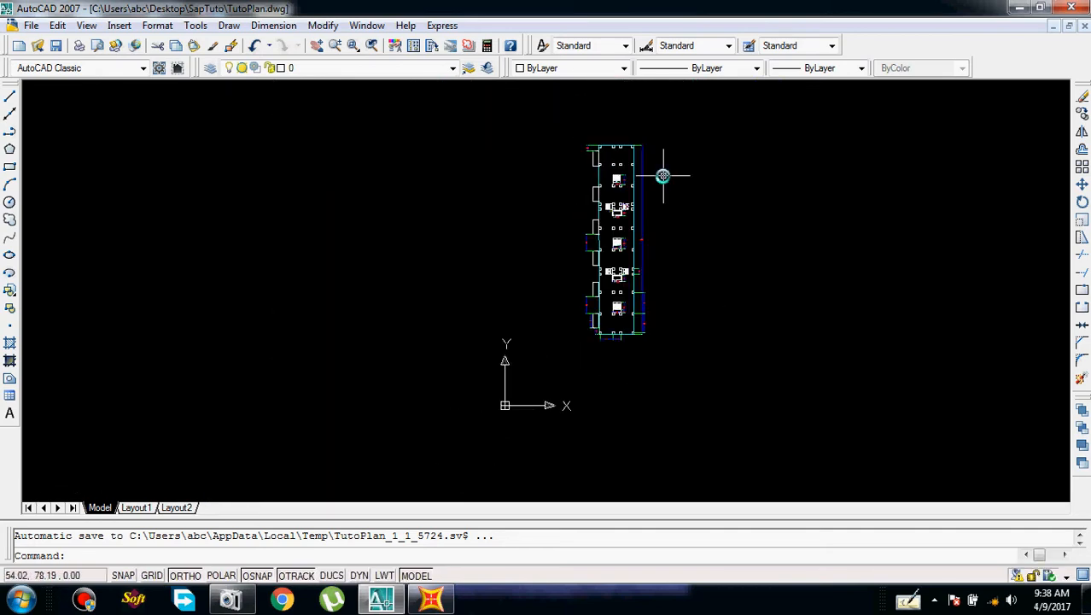
Check the grid spacing settings in SAP2000 and return to AutoCAD to compare the column rows in the plan's lower half
mouse_move(388, 603)
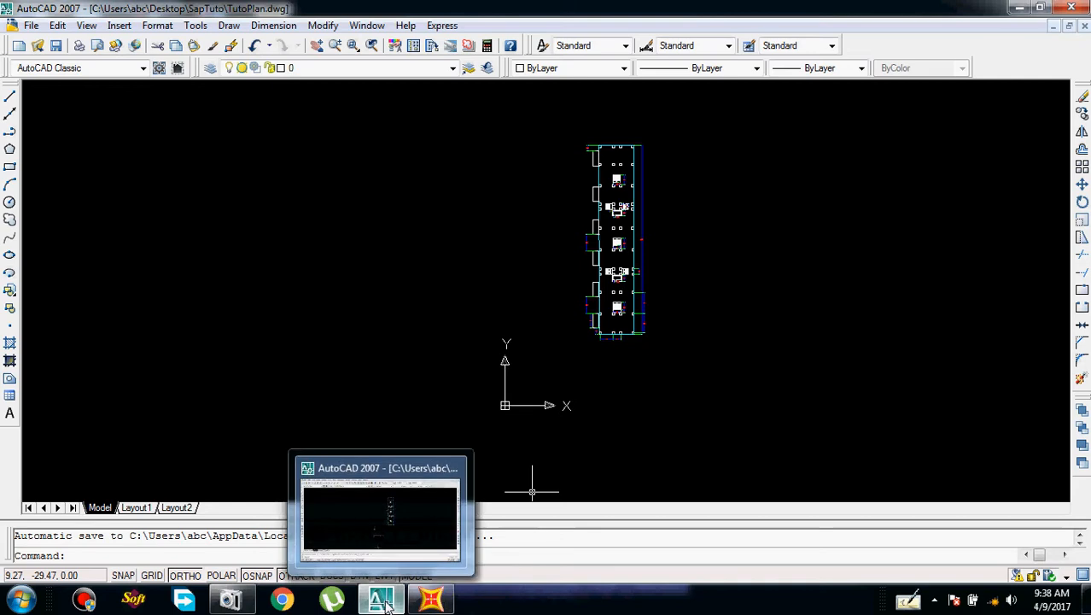
click(432, 600)
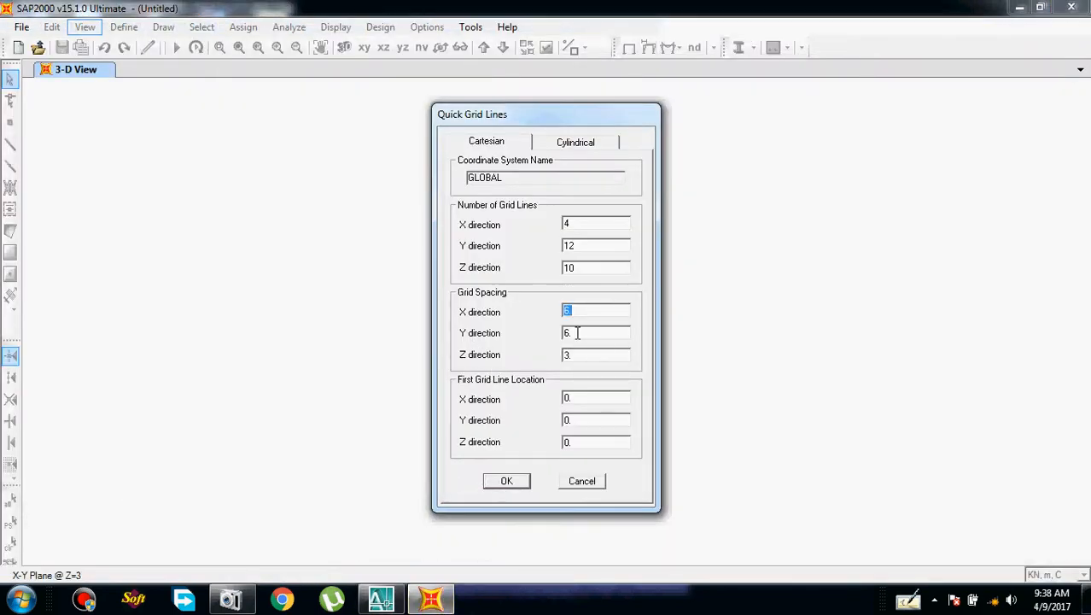
click(380, 600)
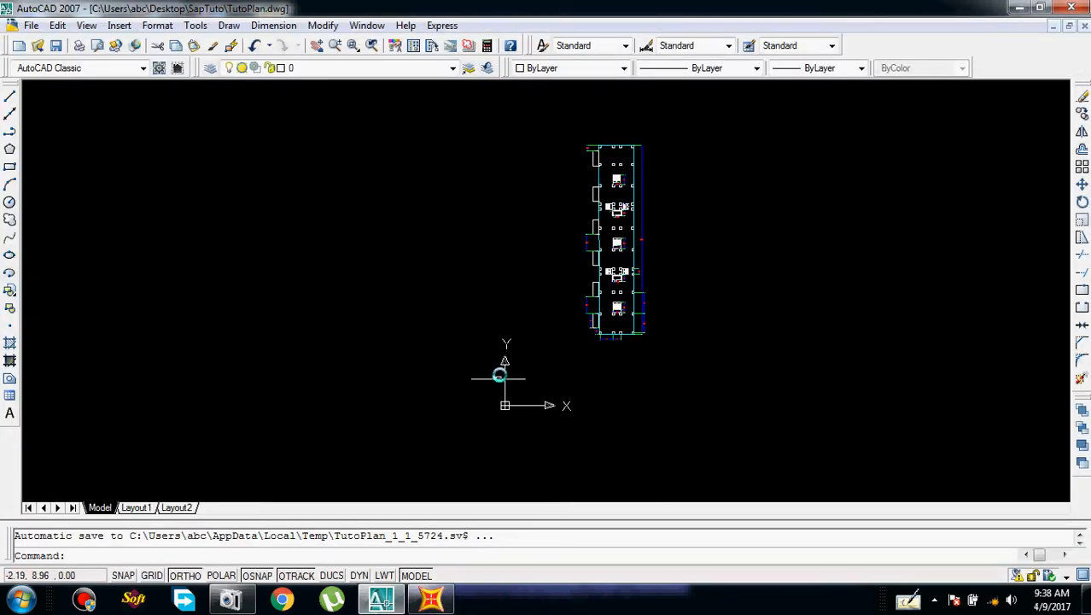
scroll(504, 369, up, 3)
middle_drag(550, 286, 263, 385)
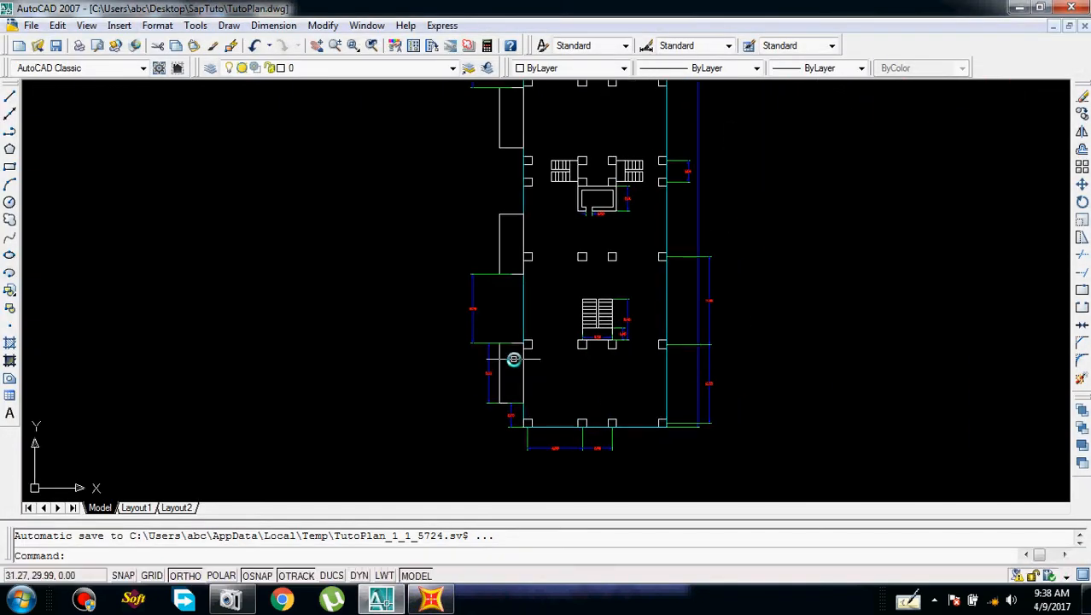
middle_drag(513, 350, 565, 323)
scroll(554, 288, down, 2)
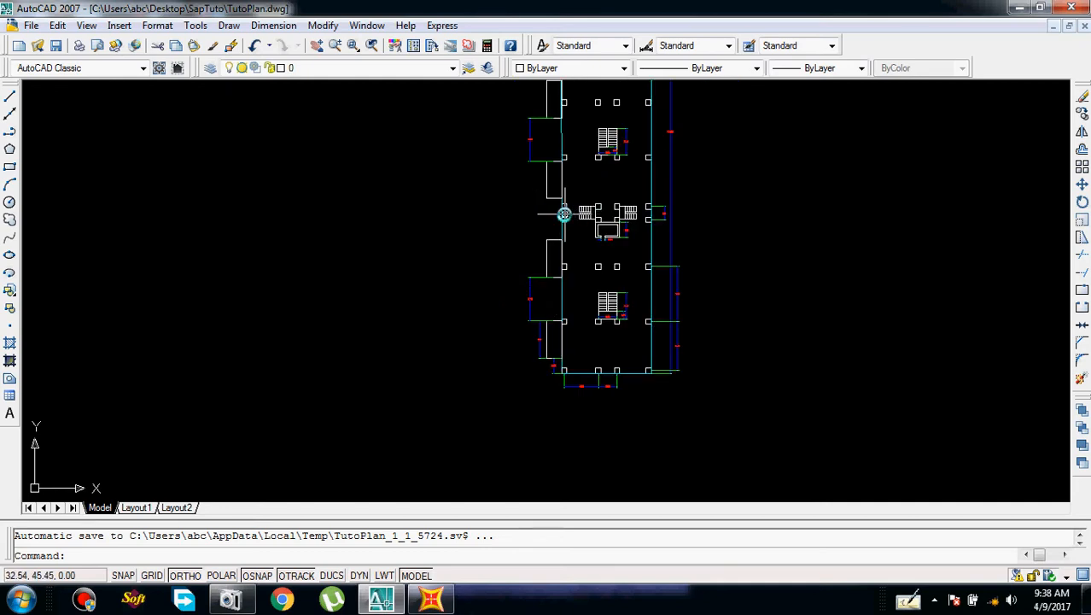
scroll(564, 213, up, 3)
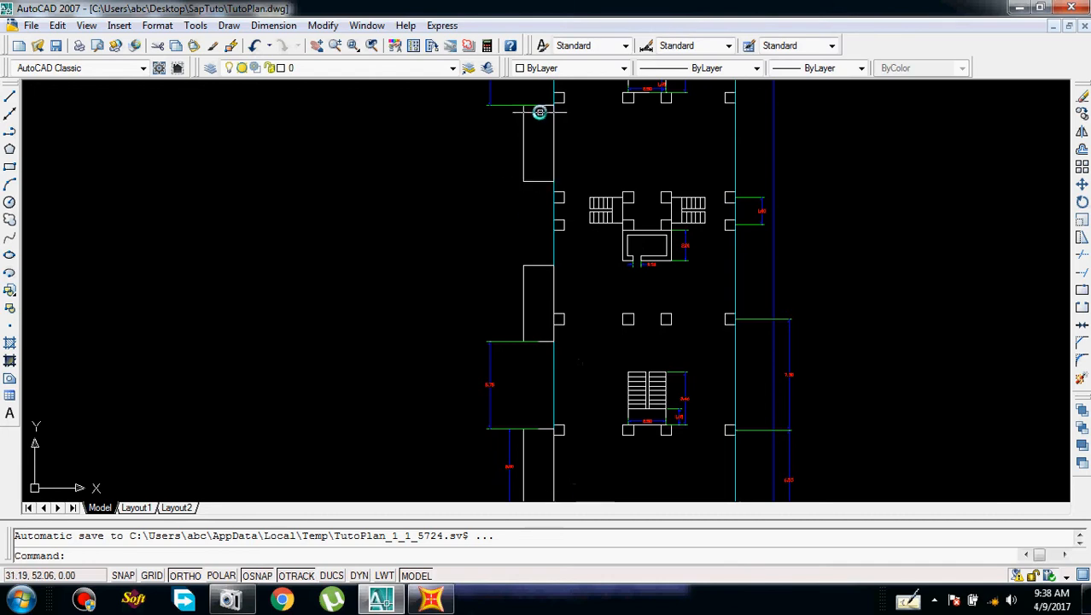
scroll(542, 153, down, 2)
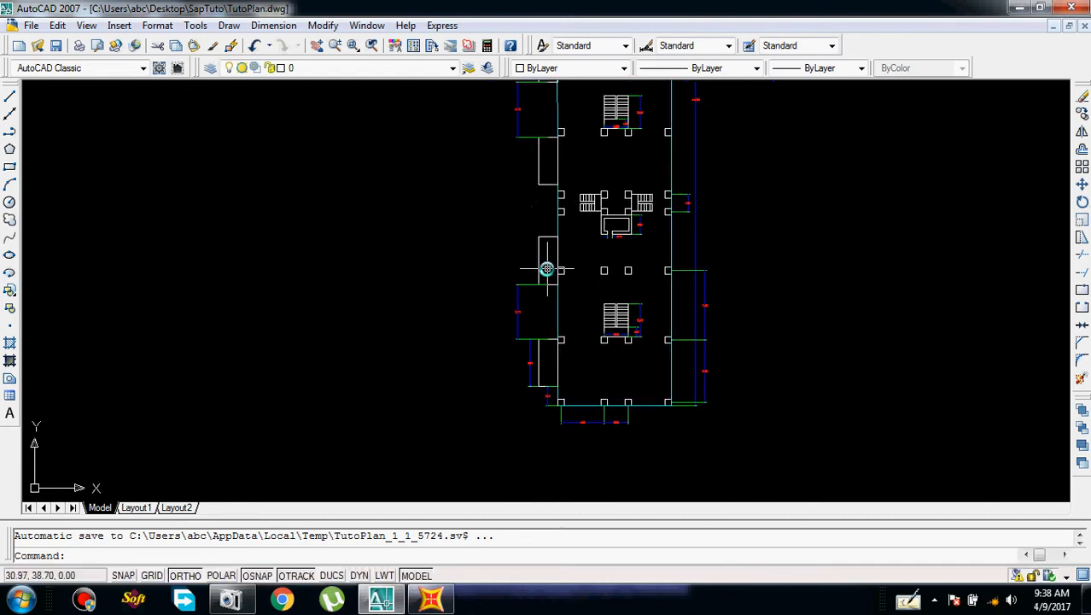
Check the first X-direction column spacing in the AutoCAD plan and set the X grid spacing to 4.5 m in SAP2000
click(433, 599)
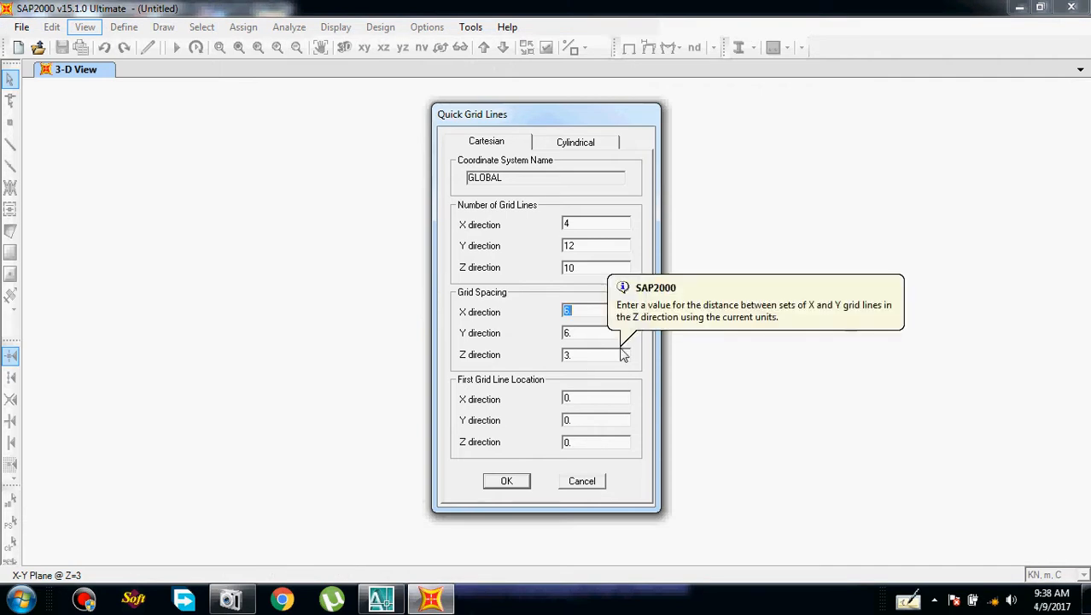
click(429, 599)
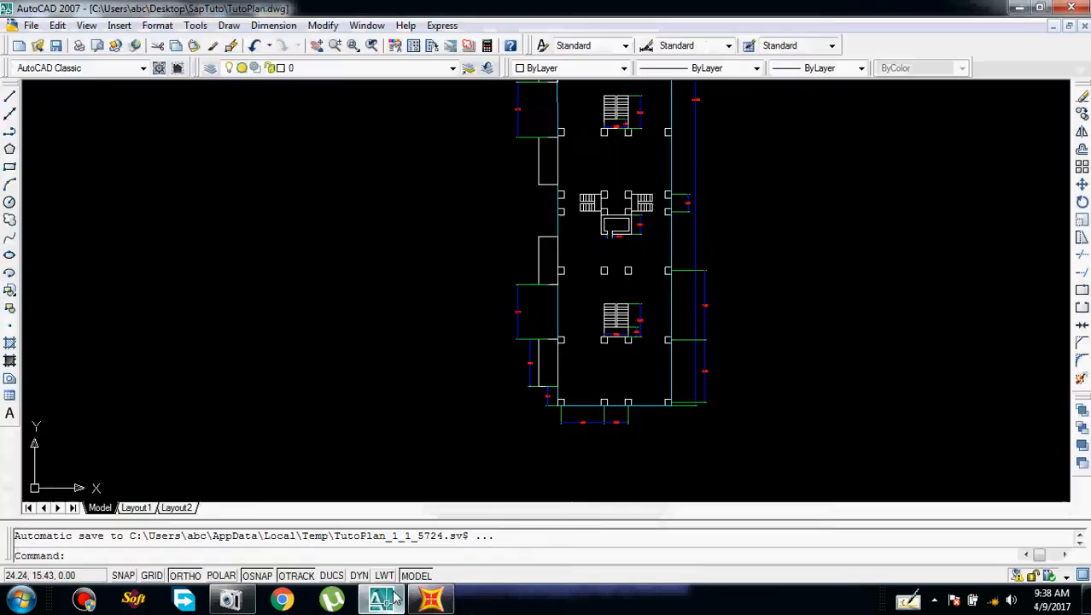
scroll(545, 353, up, 5)
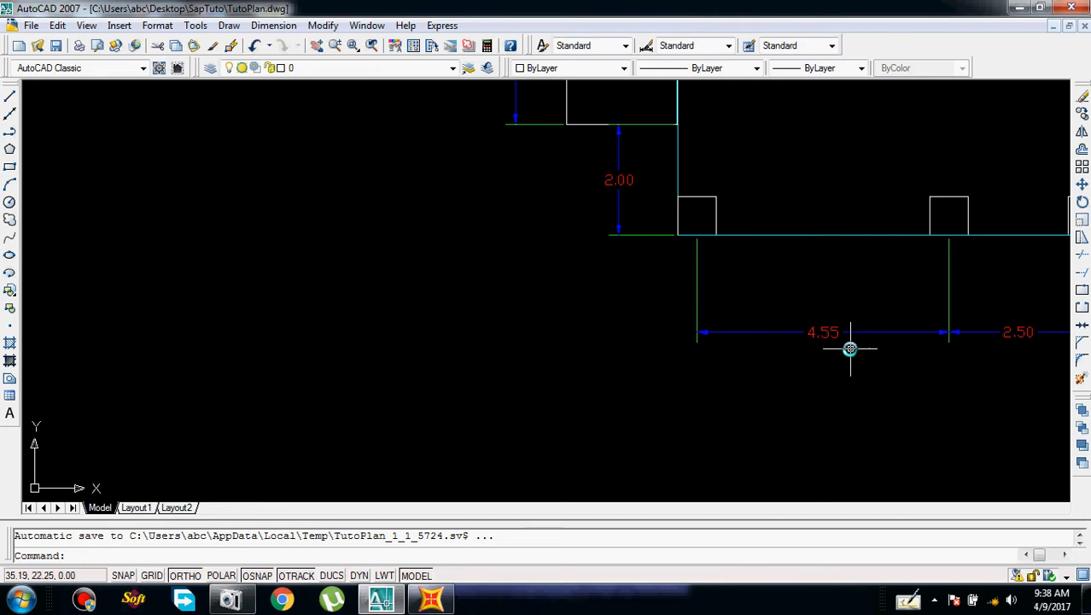
click(431, 599)
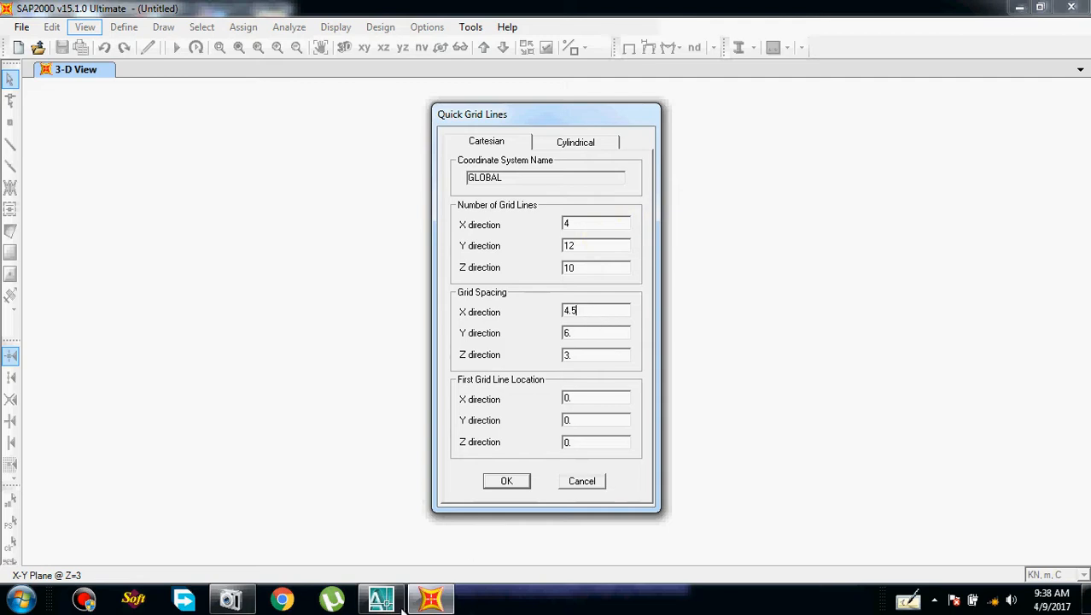
Switch to AutoCAD and read the Y-direction spacing of the plan's lowest bay against the full building layout
mouse_move(402, 608)
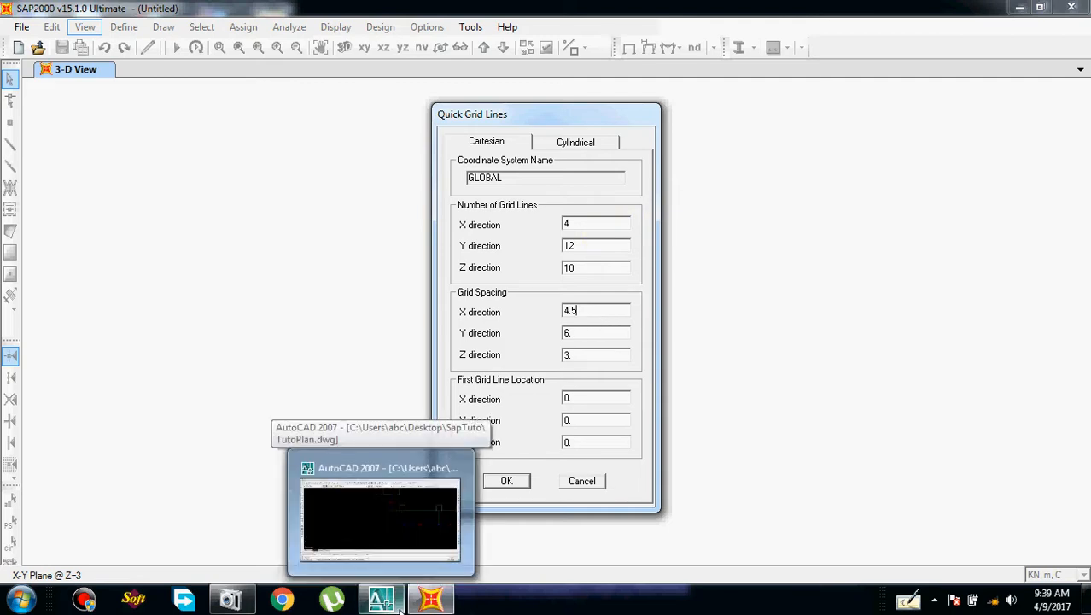
click(400, 608)
middle_drag(865, 275, 268, 476)
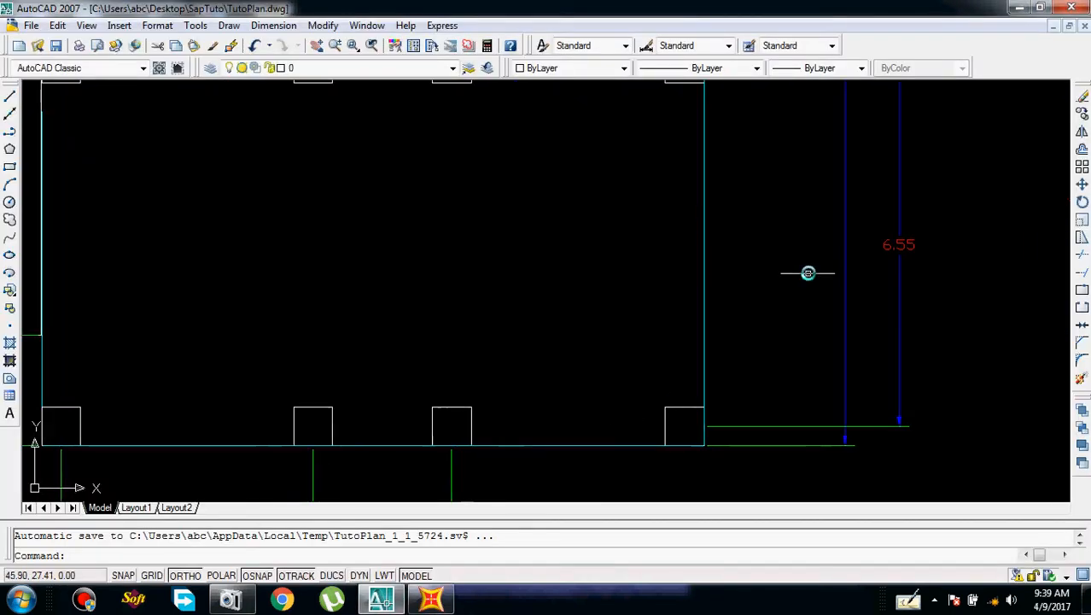
scroll(768, 260, down, 2)
middle_drag(769, 253, 801, 267)
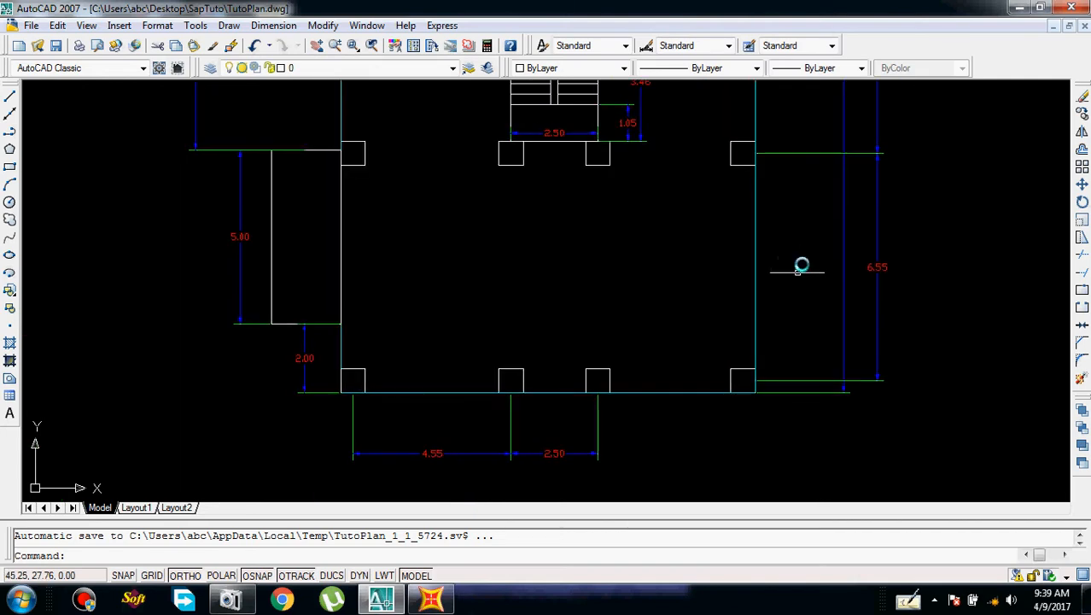
scroll(803, 264, down, 5)
middle_click(803, 263)
middle_click(804, 263)
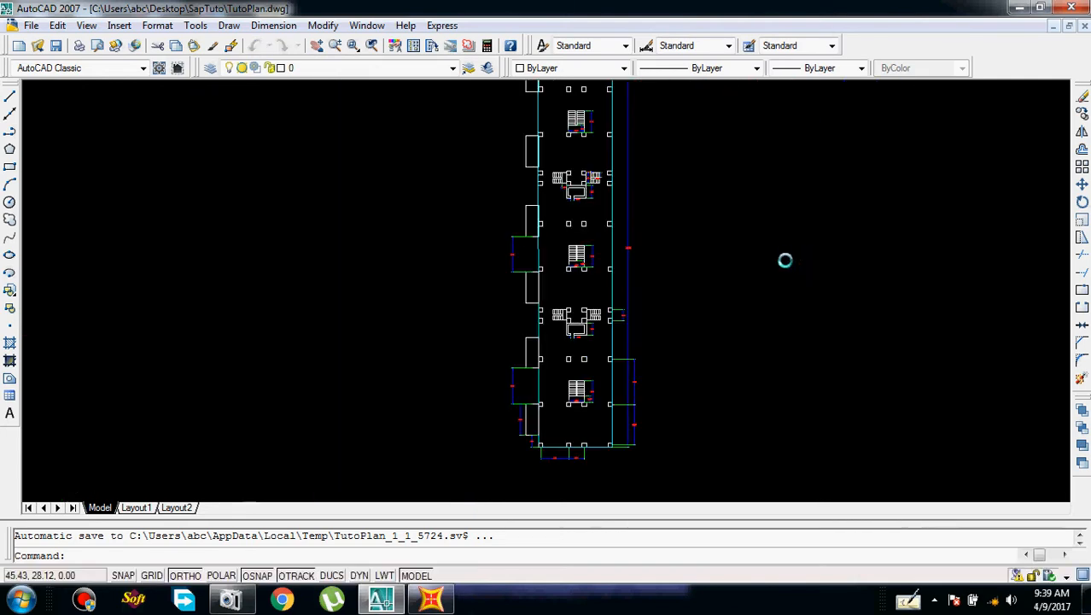
Switch to SAP2000, set the Y grid spacing to 6.5 m and generate the grid
scroll(785, 259, up, 4)
middle_drag(729, 317, 894, 90)
scroll(632, 396, up, 4)
middle_drag(633, 395, 727, 234)
key(alt+Tab)
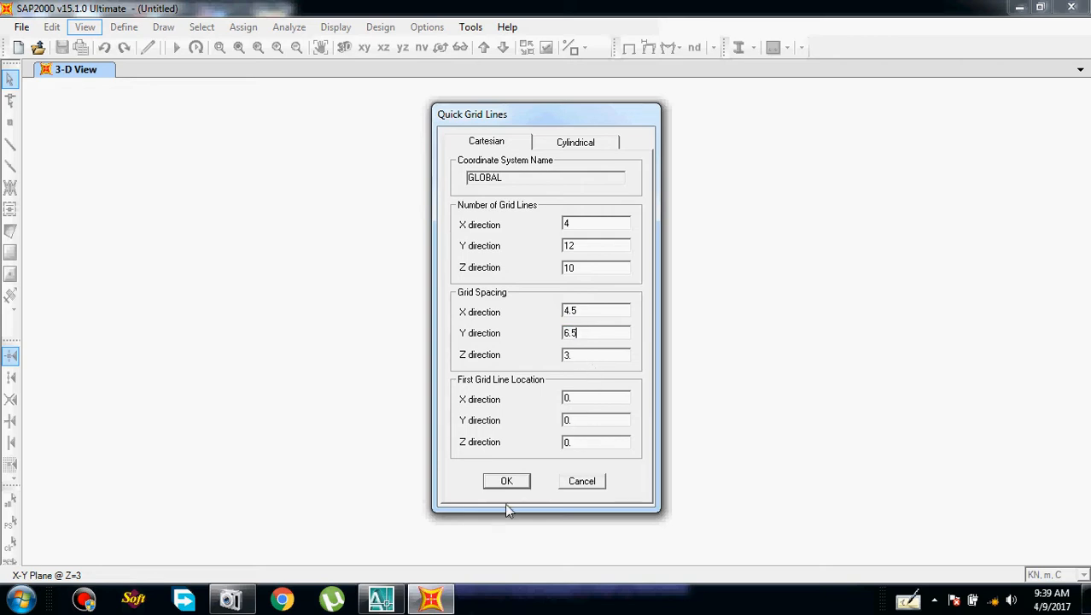
click(507, 483)
click(508, 482)
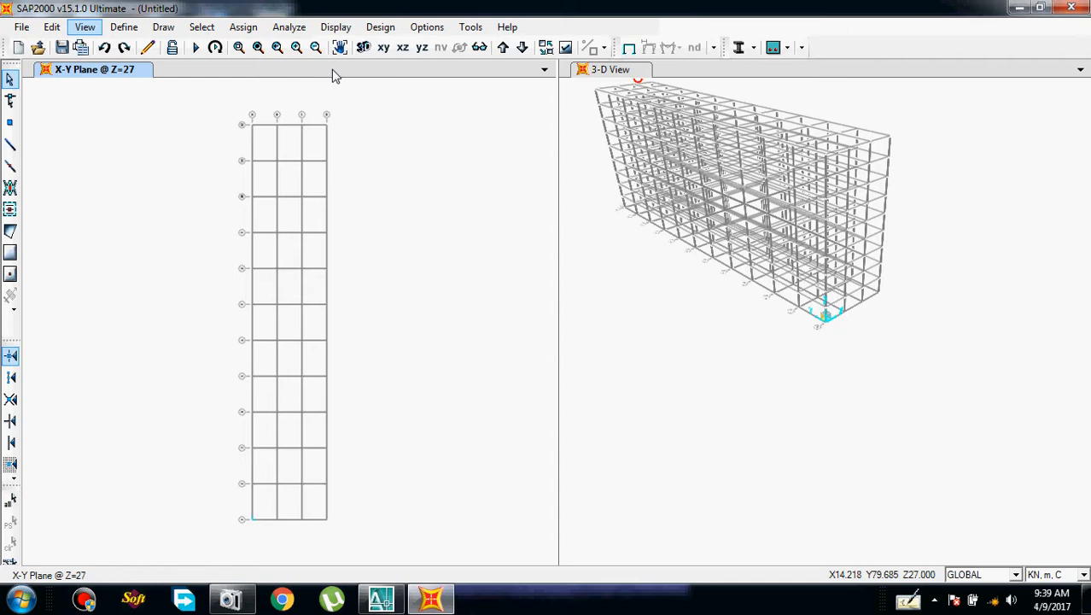
Show the grid in 3-D in the first window and as an X-Y plan in the second, recentring the 3-D grid
click(364, 47)
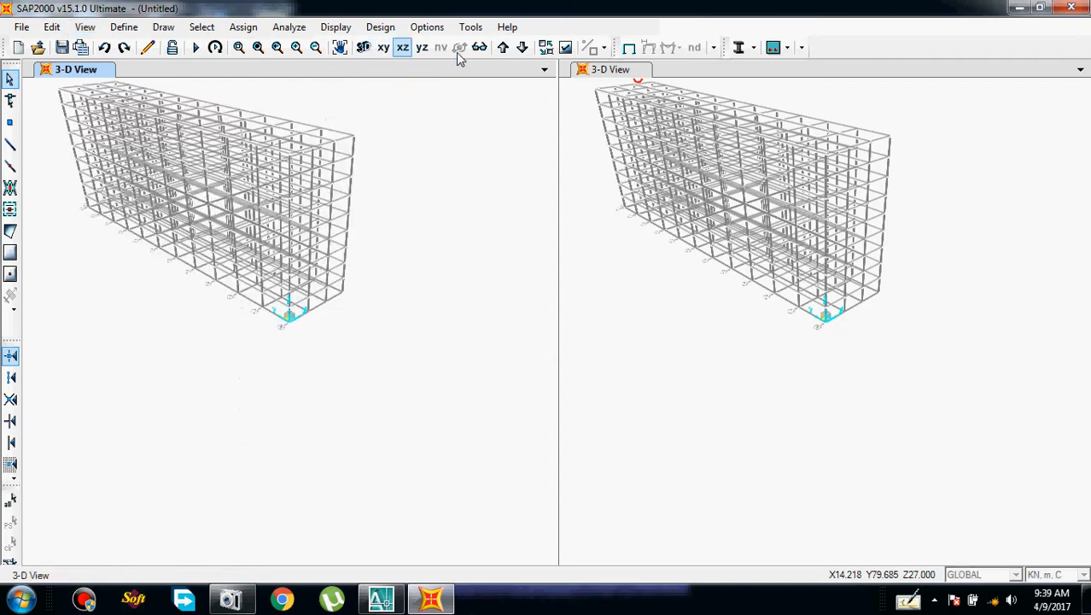
click(700, 70)
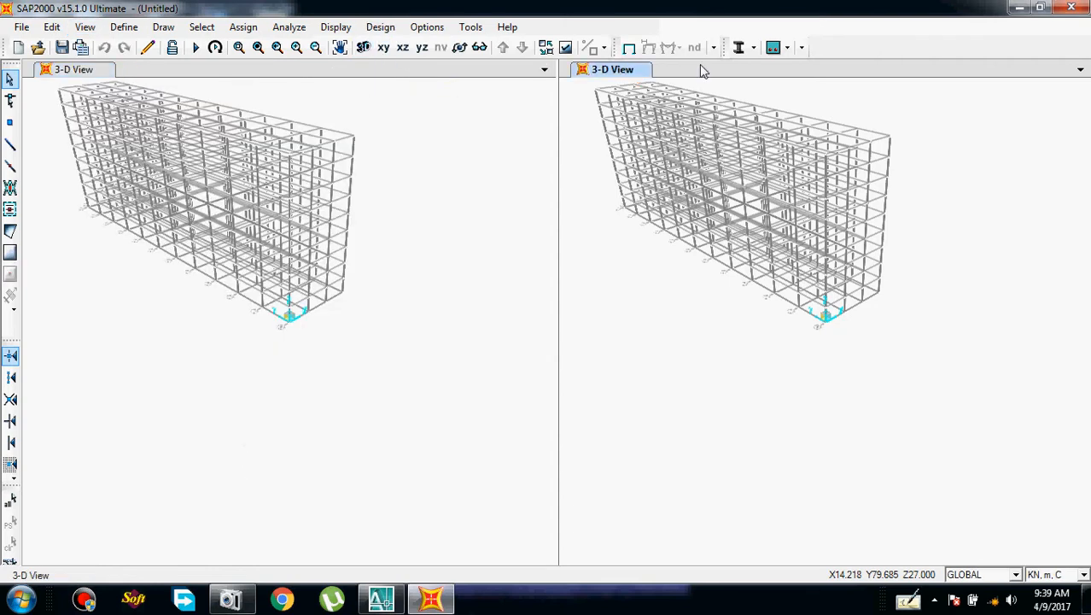
click(383, 47)
click(446, 224)
middle_drag(446, 223, 532, 261)
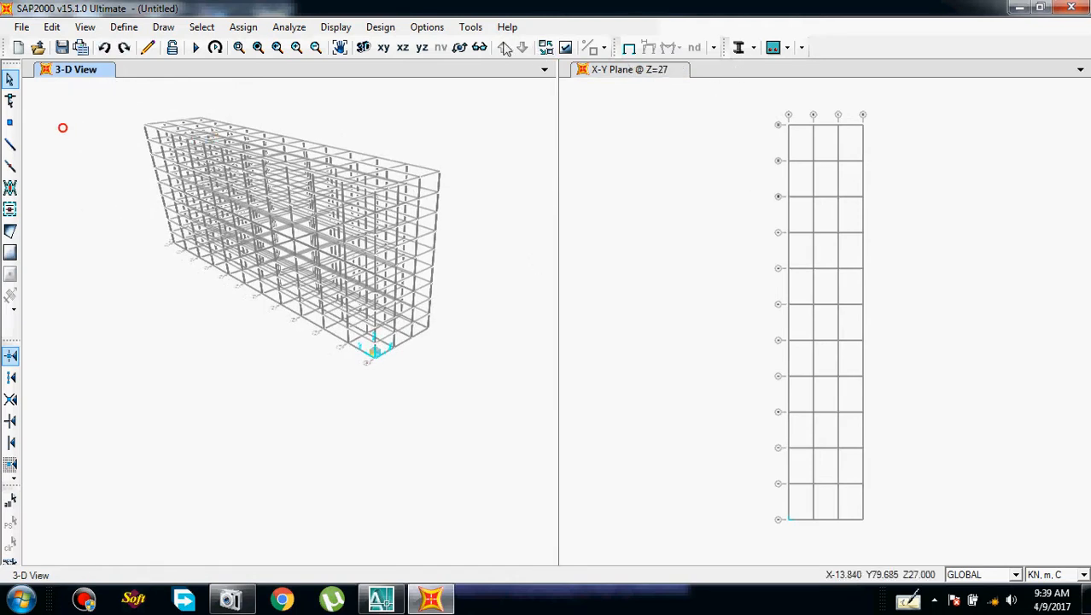
Move the X-Y plan view to the Z=3 level
click(749, 79)
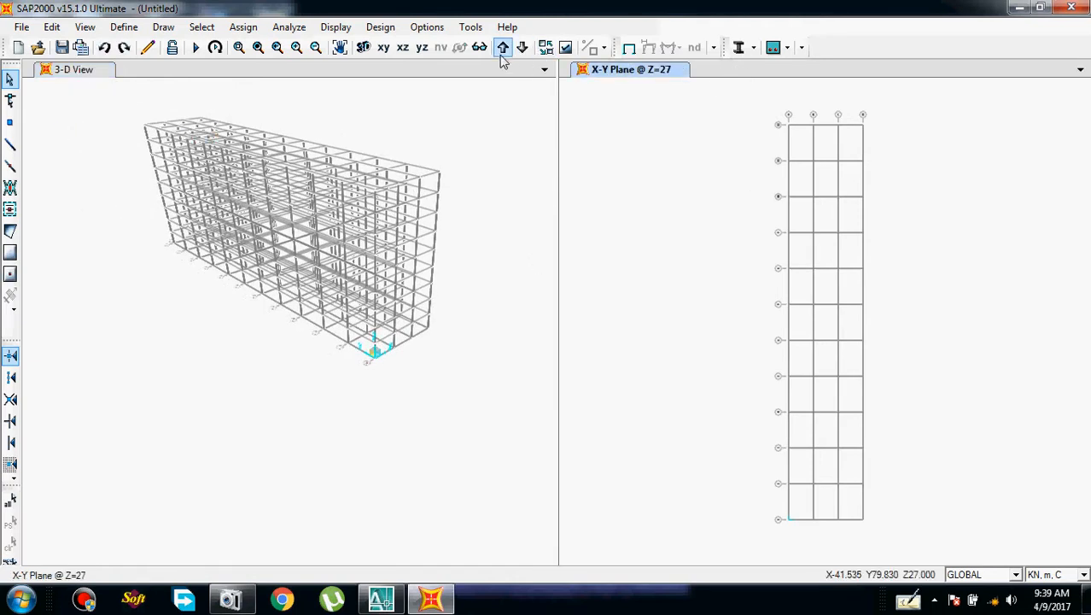
click(503, 49)
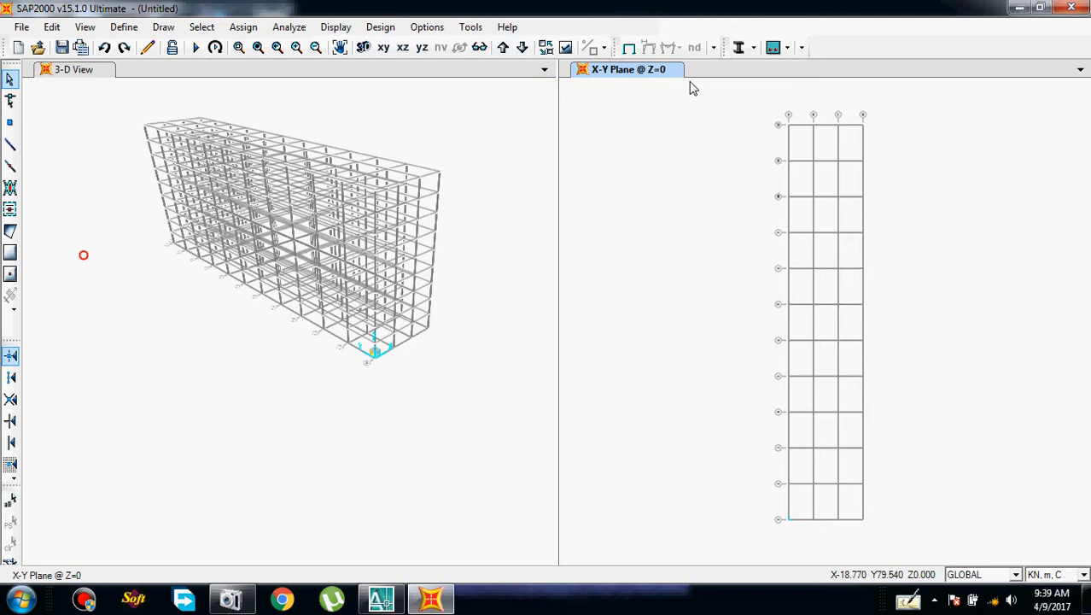
click(503, 49)
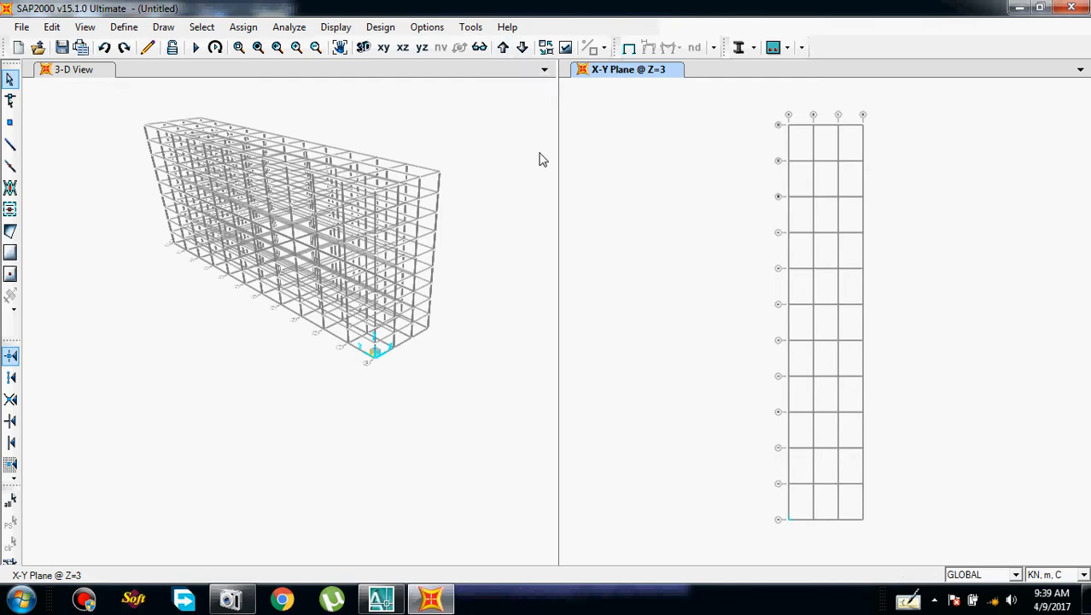
Open the GLOBAL coordinate system's grid data for modification from the 3-D view
click(499, 146)
right_click(499, 146)
click(512, 150)
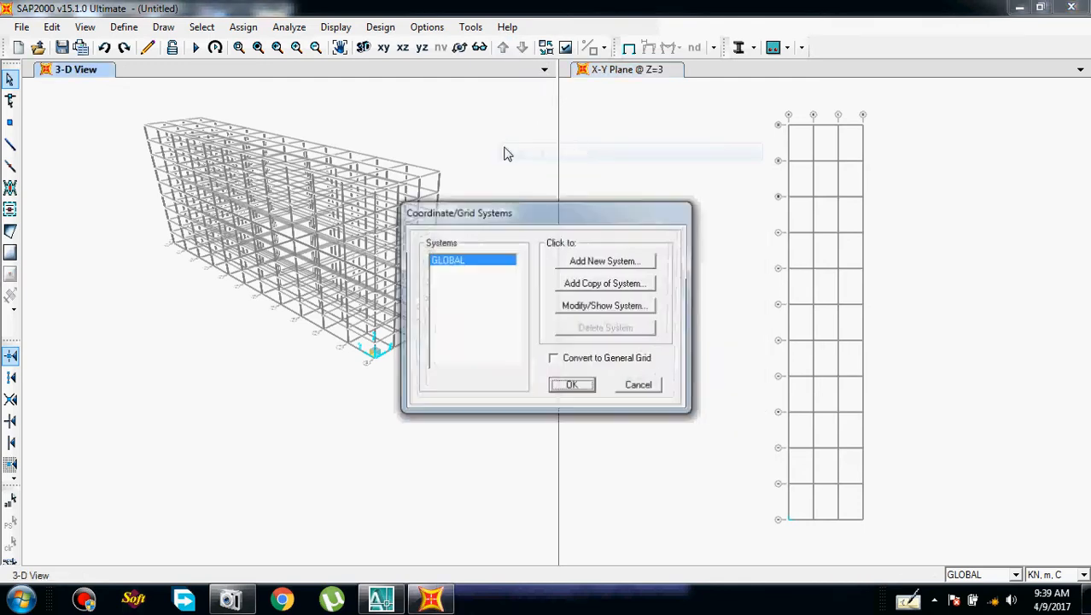
click(600, 305)
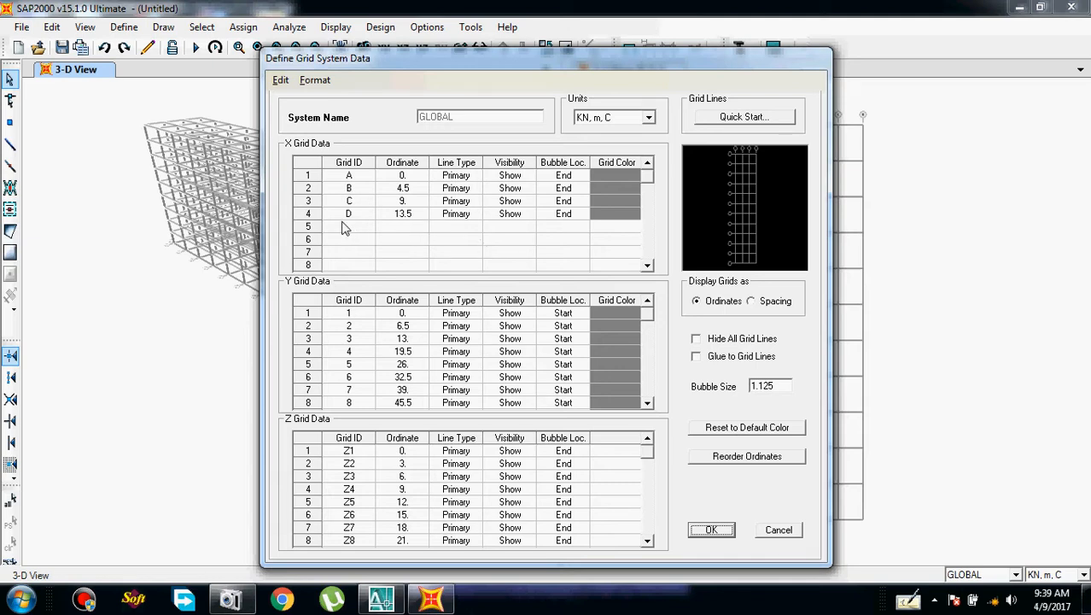
Switch to AutoCAD to read the X-direction column spacings along the plan's lower edge, and return to the SAP2000 grid data
click(416, 187)
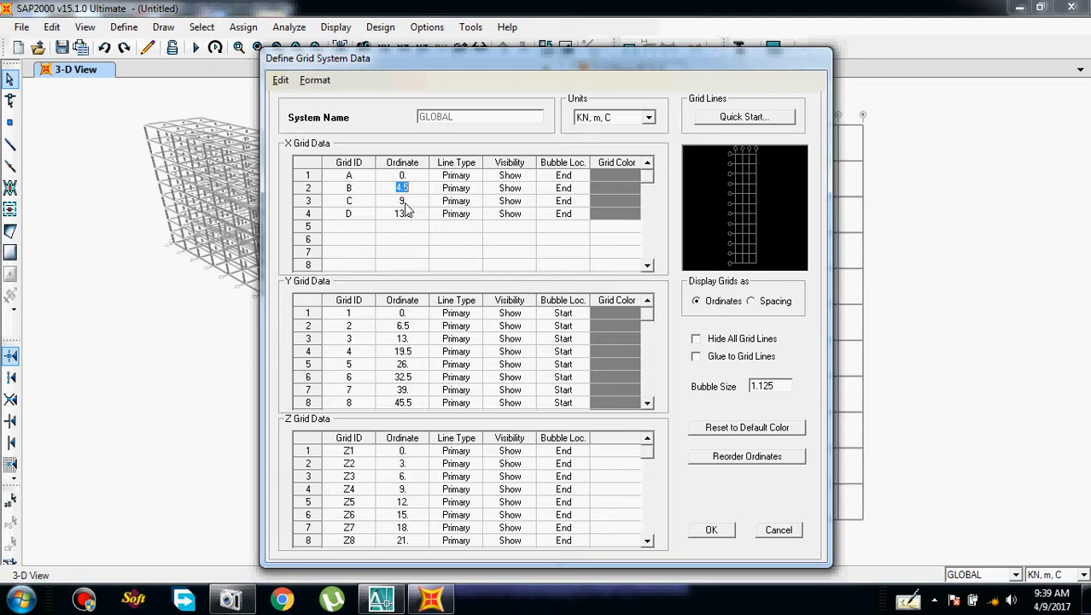
click(406, 204)
click(405, 204)
click(381, 599)
scroll(408, 377, up, 3)
middle_drag(419, 374, 483, 102)
click(386, 600)
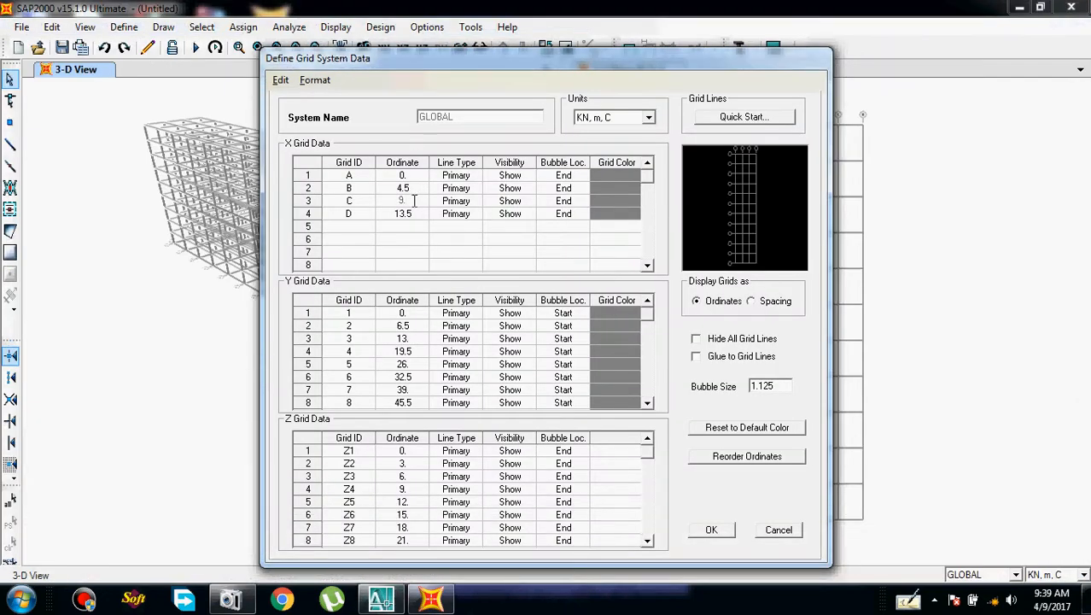
Set the X ordinates of grid lines C and D to 7 and 11.5 m
key(BackSpace)
key(BackSpace)
text(7)
click(408, 218)
click(408, 217)
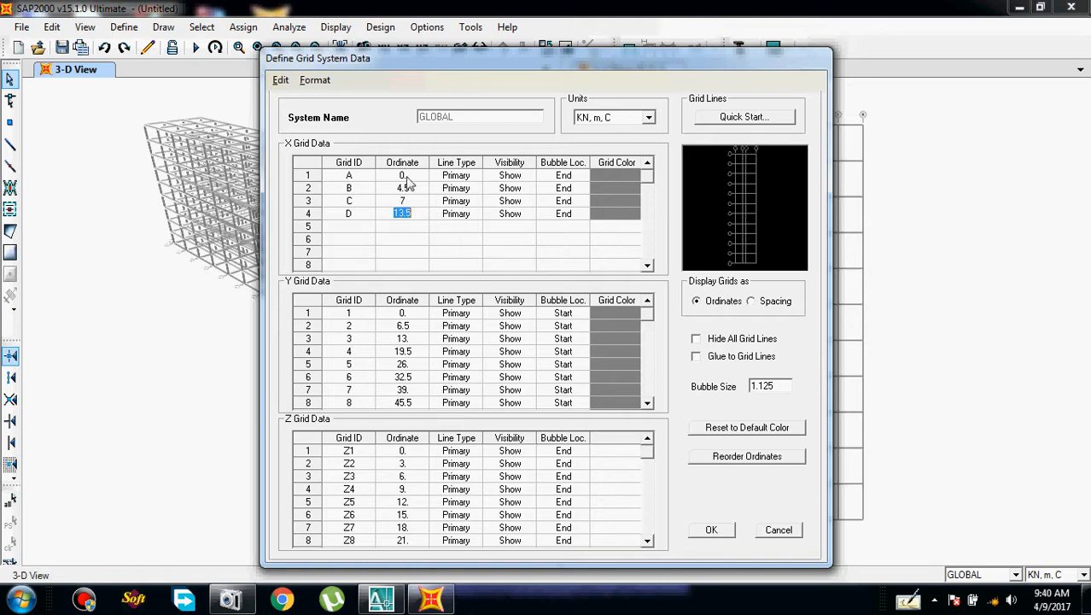
text(11.5)
click(402, 227)
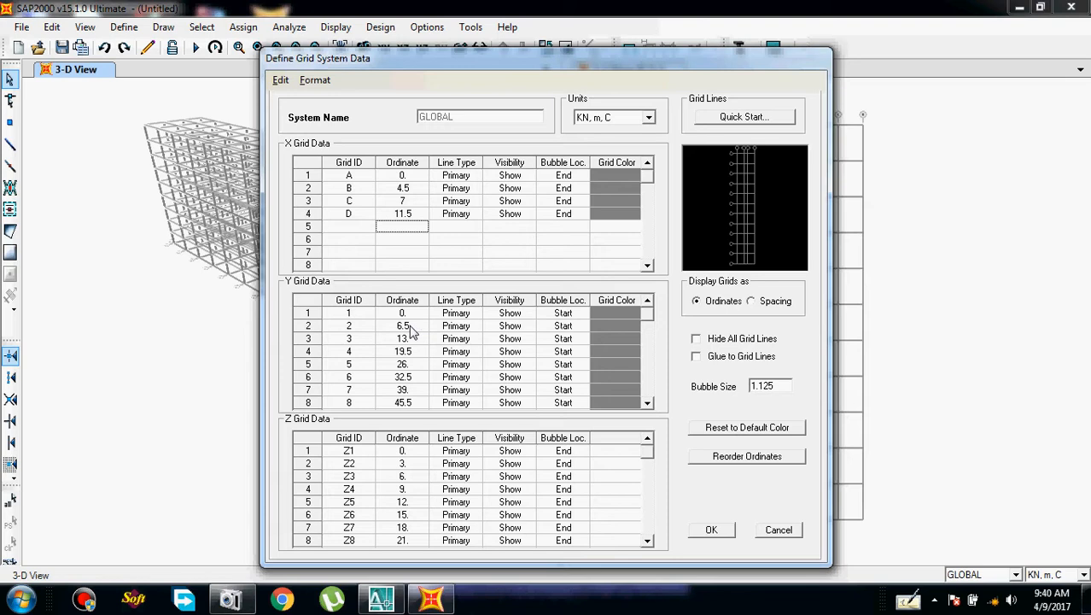
Switch to AutoCAD to read the Y-direction spacings of the two lowest bays, and return to the SAP2000 grid data
click(381, 600)
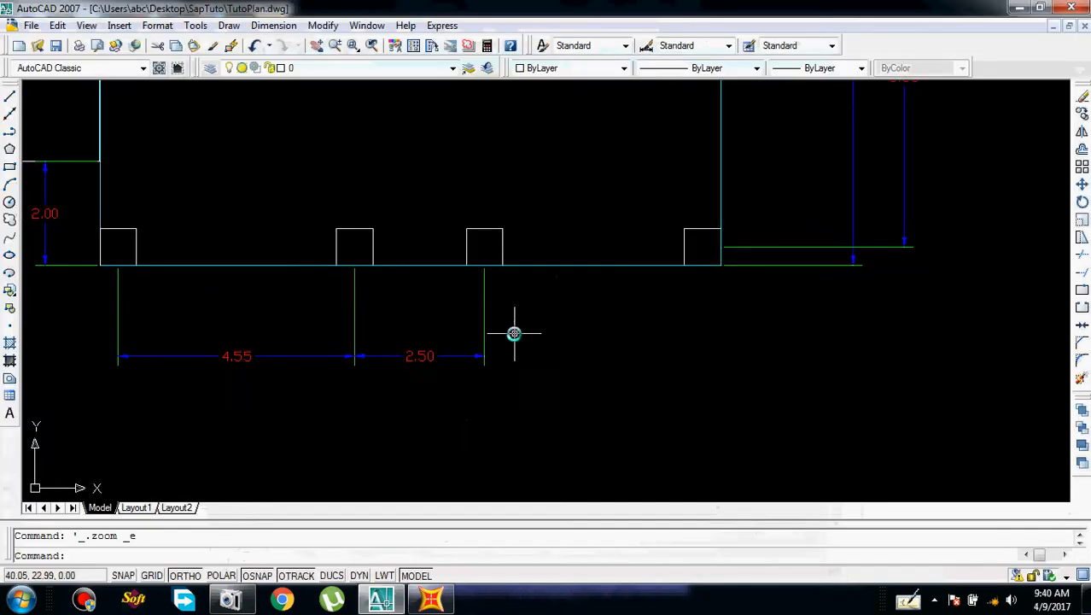
mouse_move(510, 338)
middle_down()
mouse_move(440, 397)
mouse_move(399, 460)
middle_up()
scroll(528, 234, down, 6)
middle_drag(528, 238, 491, 391)
scroll(624, 180, up, 6)
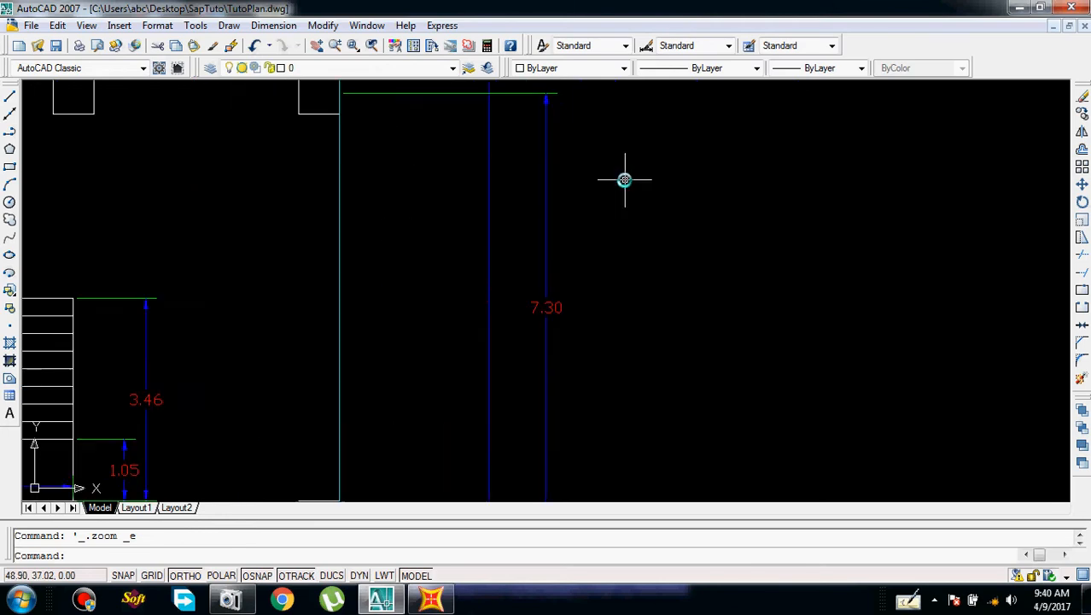
scroll(597, 237, down, 6)
middle_drag(597, 236, 638, 195)
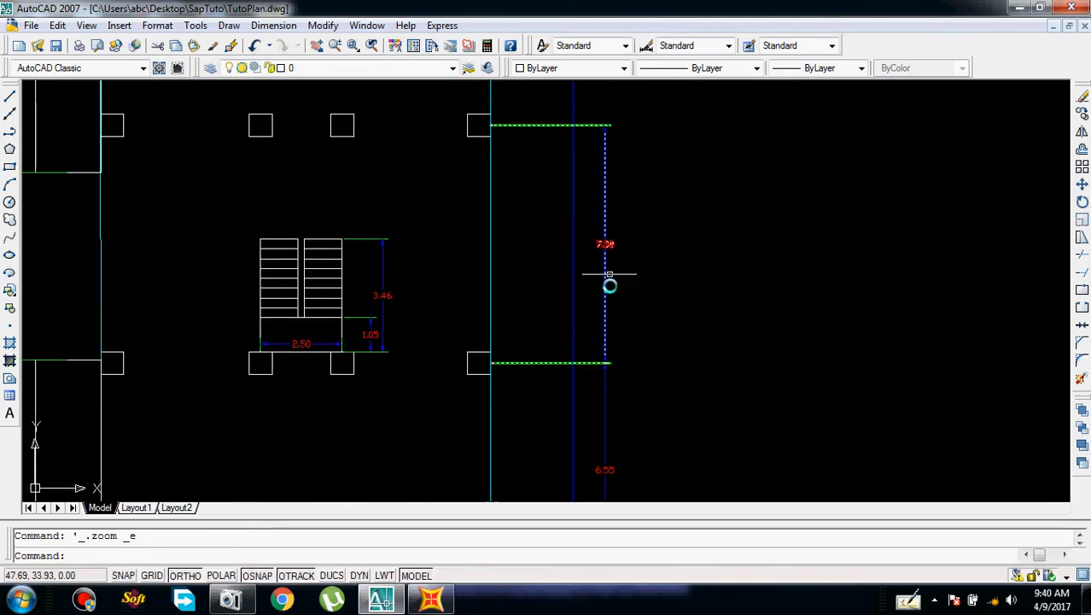
mouse_move(609, 278)
middle_down()
mouse_move(616, 302)
mouse_move(692, 247)
mouse_move(690, 312)
middle_up()
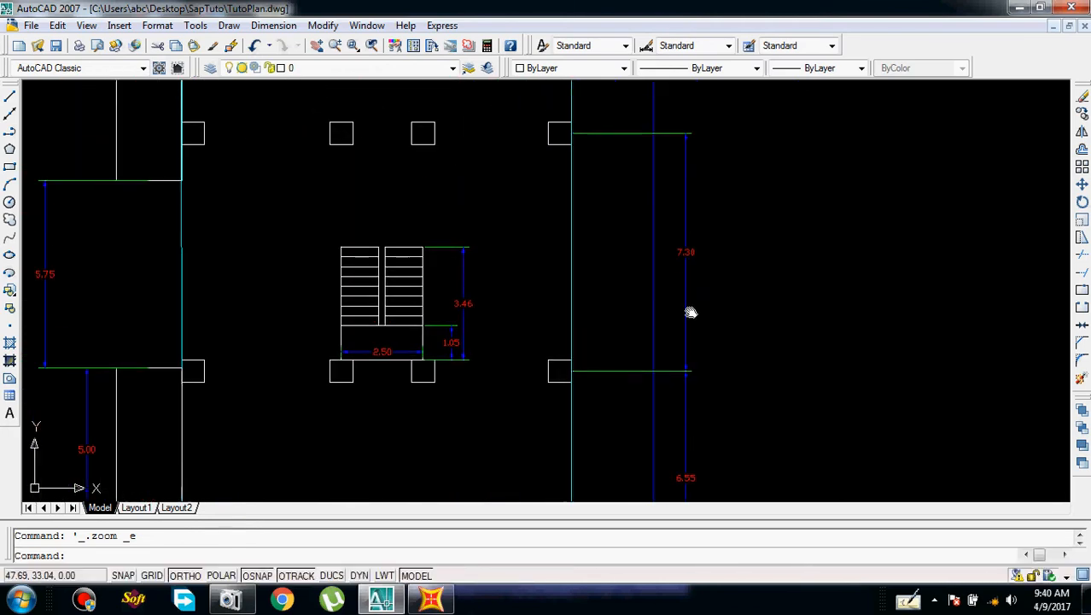
scroll(690, 313, down, 2)
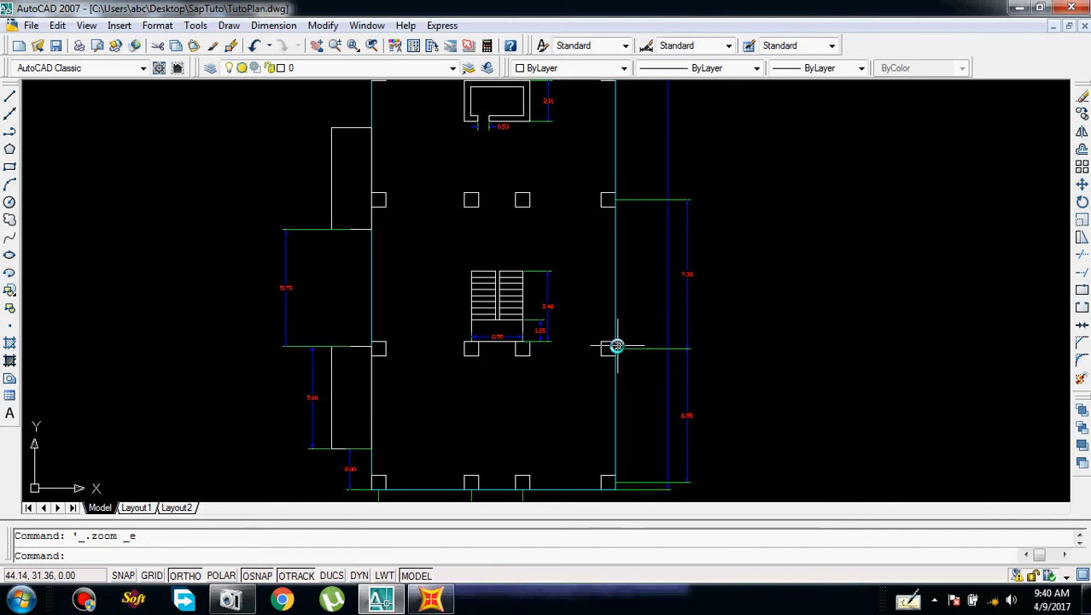
click(431, 600)
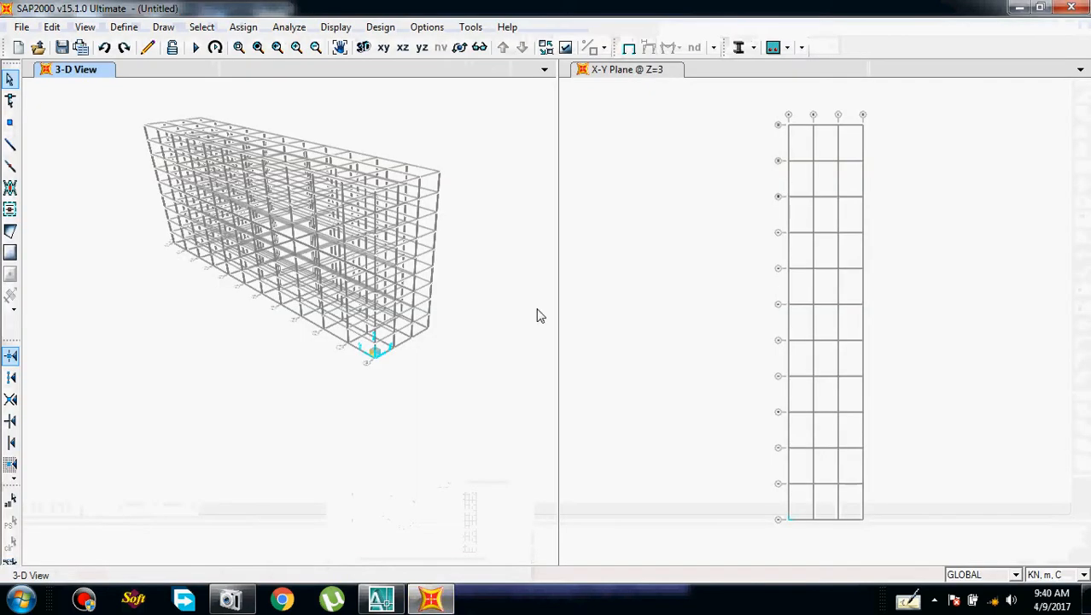
click(382, 600)
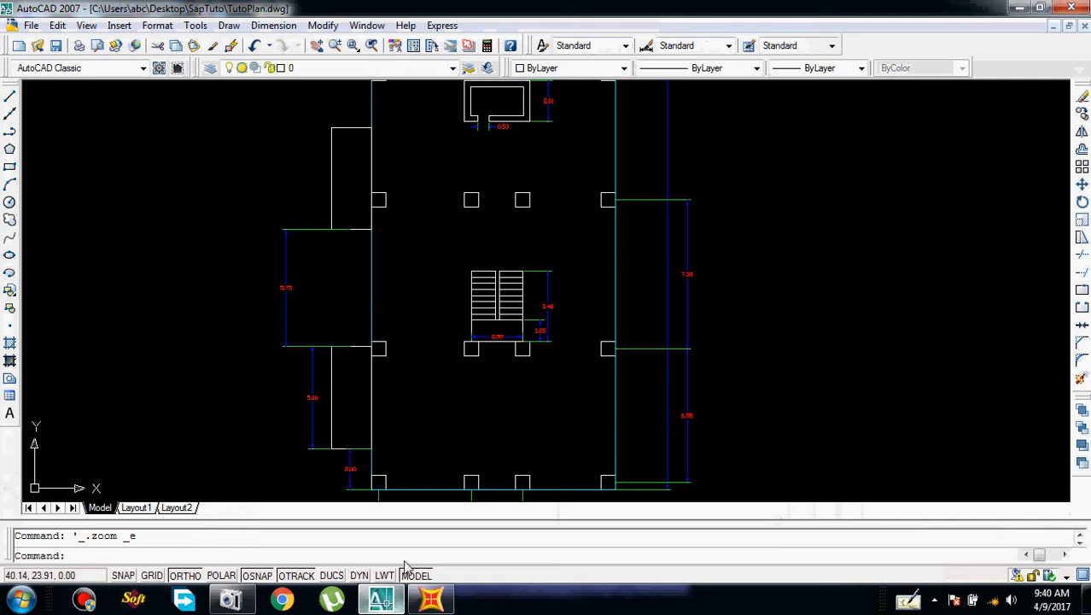
click(431, 600)
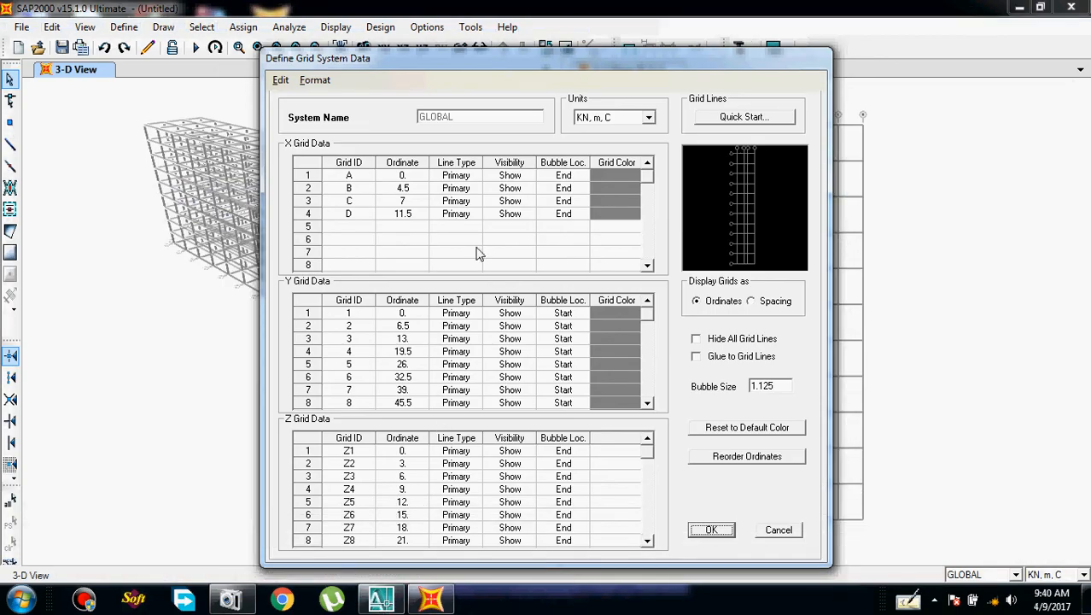
Set the Y ordinates of grid lines 3 and 4 to 14 and 20.5 m
click(413, 338)
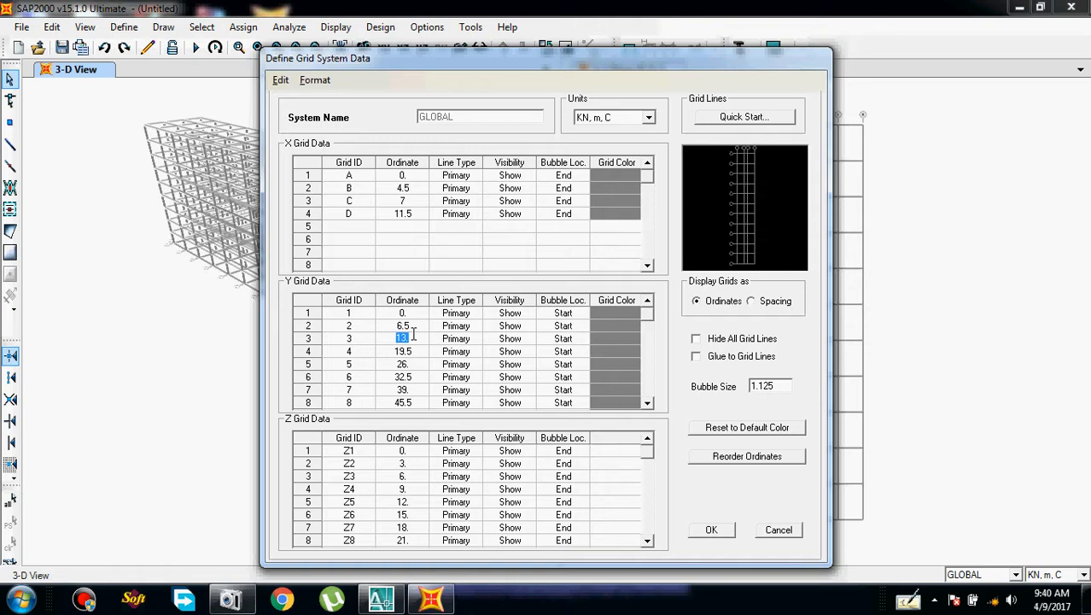
text(14)
click(418, 352)
text(20.5)
Switch to AutoCAD to check the spacing of the close column rows by the paired stairs, and return to SAP2000
click(408, 365)
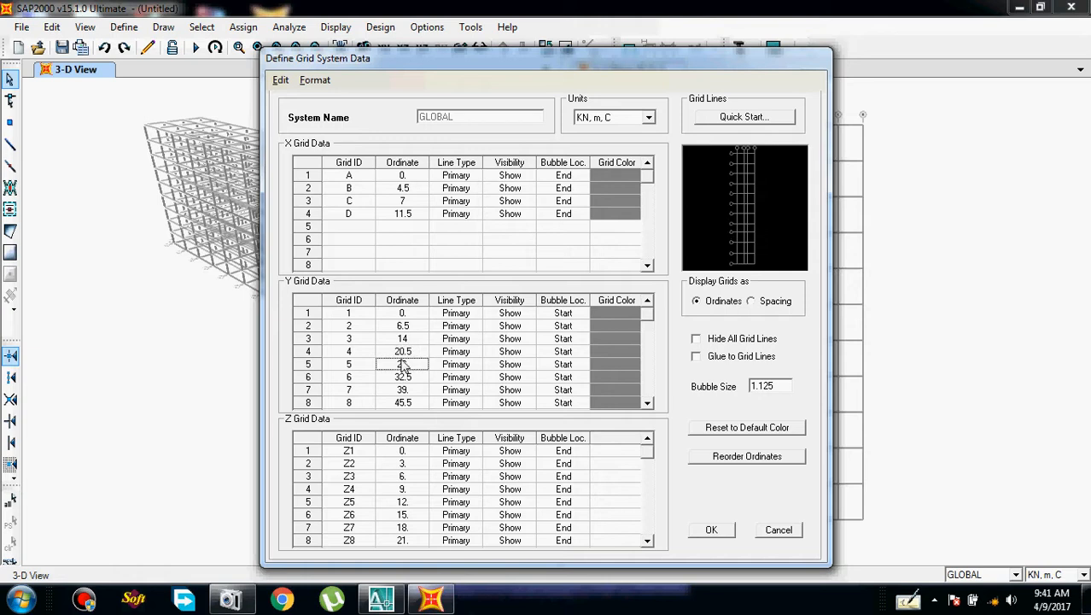
click(408, 365)
click(380, 599)
middle_drag(729, 151, 731, 314)
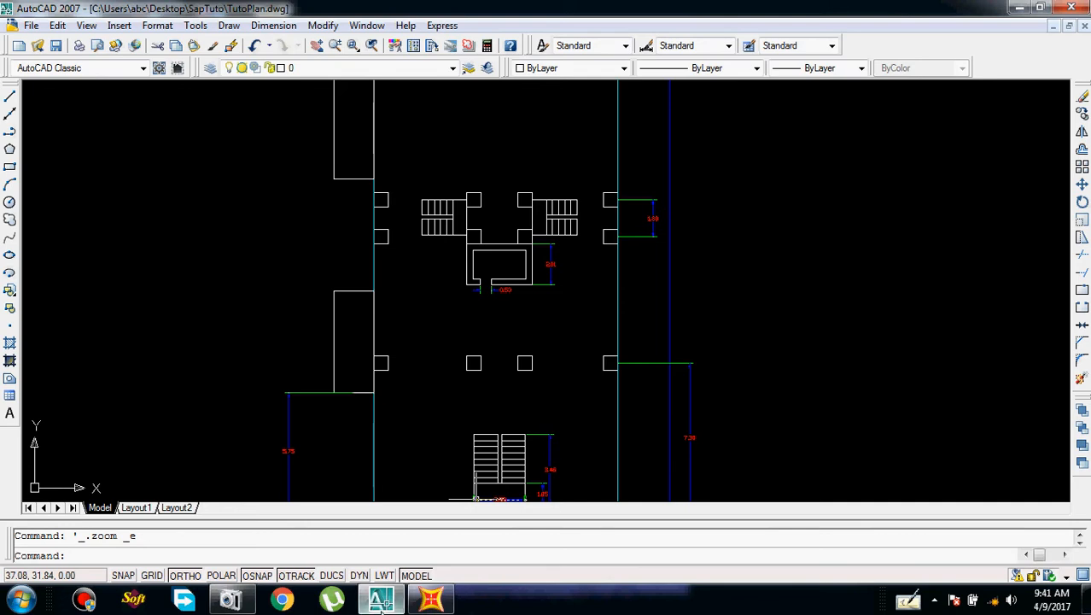
click(419, 602)
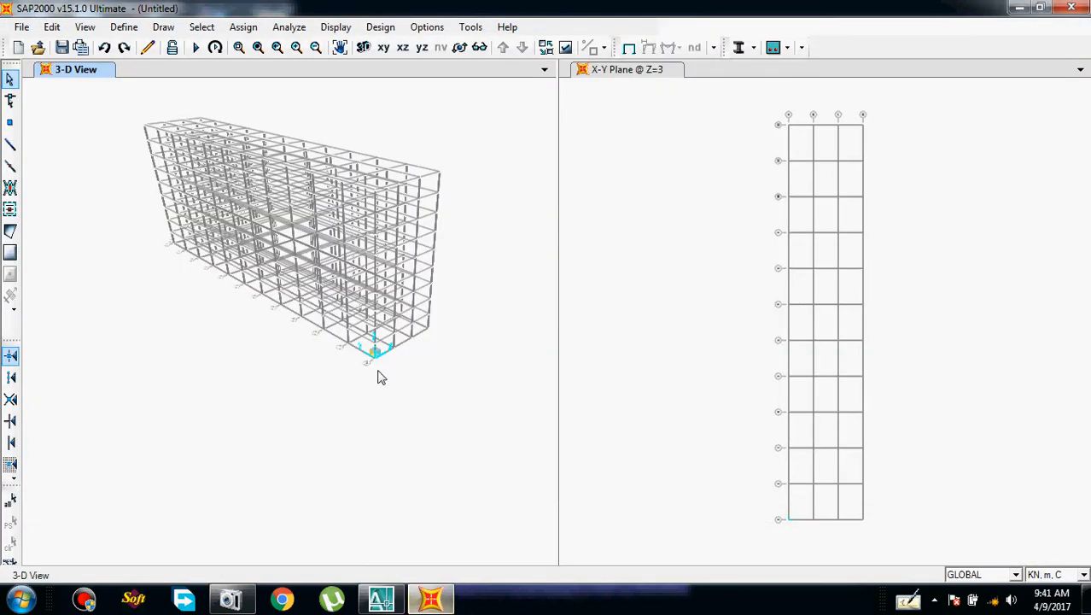
click(398, 600)
click(428, 601)
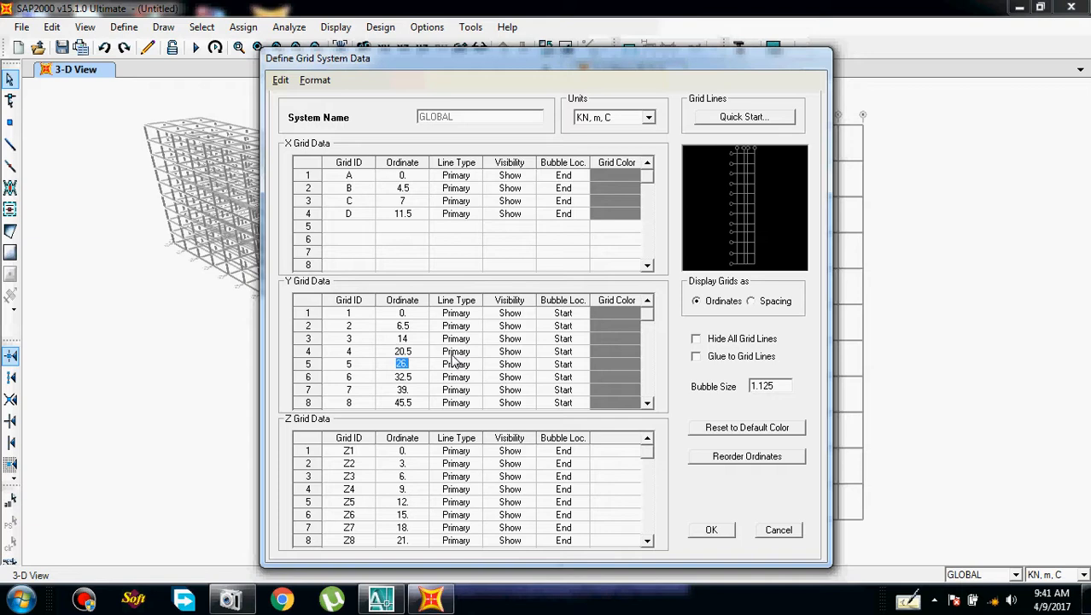
Set the Y ordinates of grid lines 5, 6 and 7 to 22.5, 29 and 36.5 m
text(22.5)
click(410, 379)
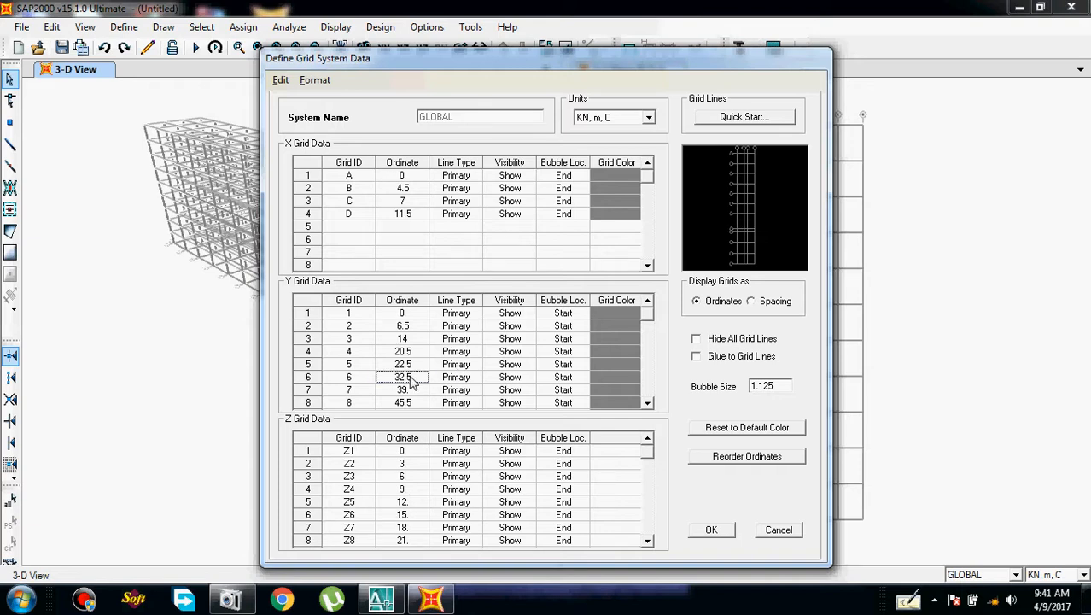
double_click(413, 382)
text(29)
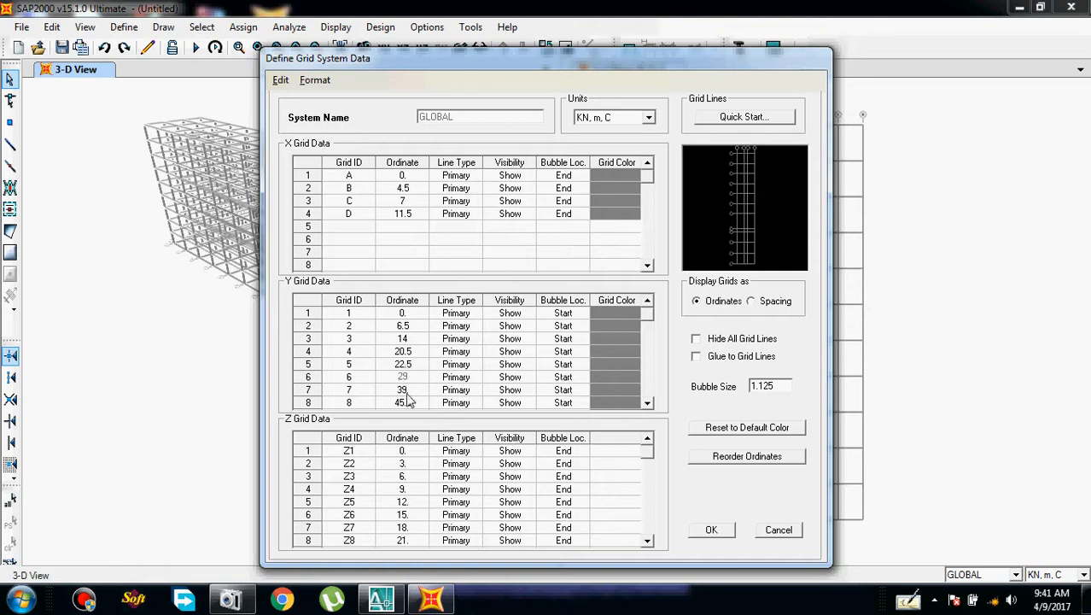
click(403, 390)
text(36.5)
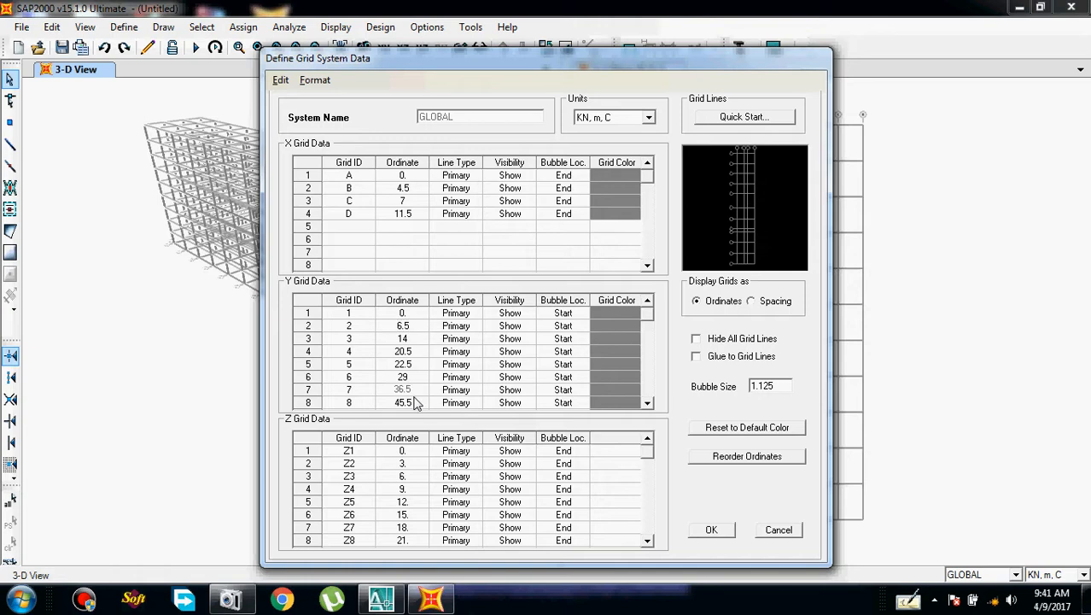
key(Return)
Set the Y ordinates of grid lines 8 and 9 to 43 and 45 m
click(415, 402)
click(412, 401)
double_click(412, 402)
text(43)
click(648, 403)
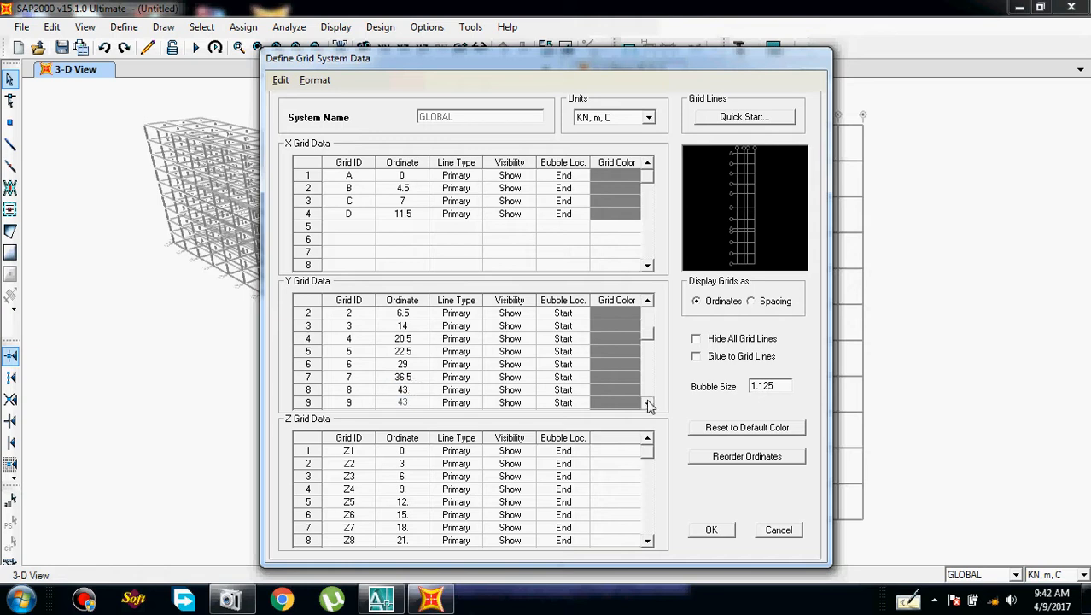
click(648, 403)
click(648, 403)
click(420, 379)
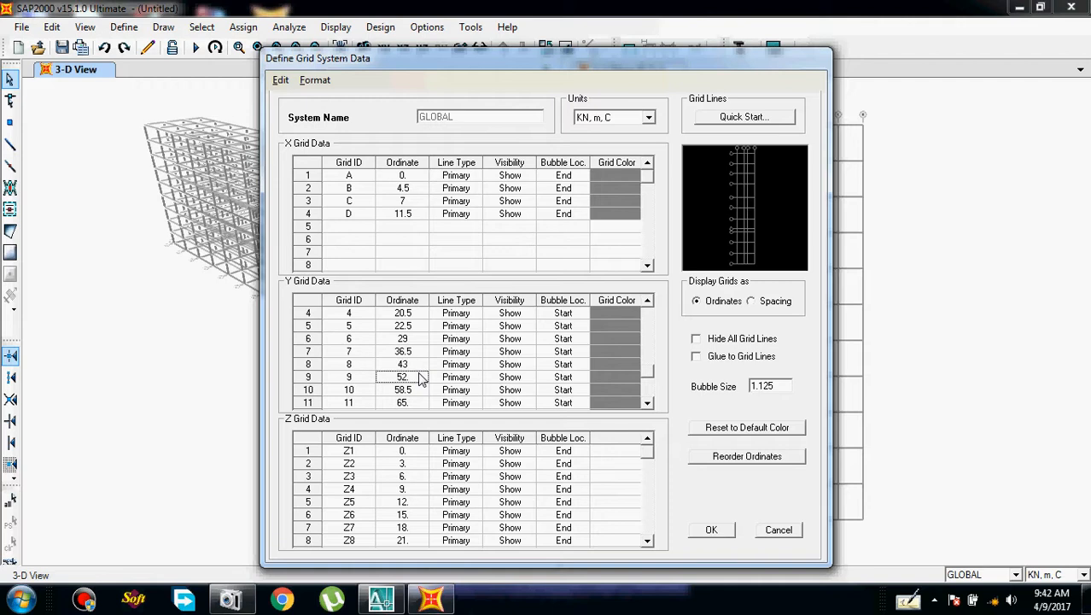
click(401, 376)
text(45)
key(Return)
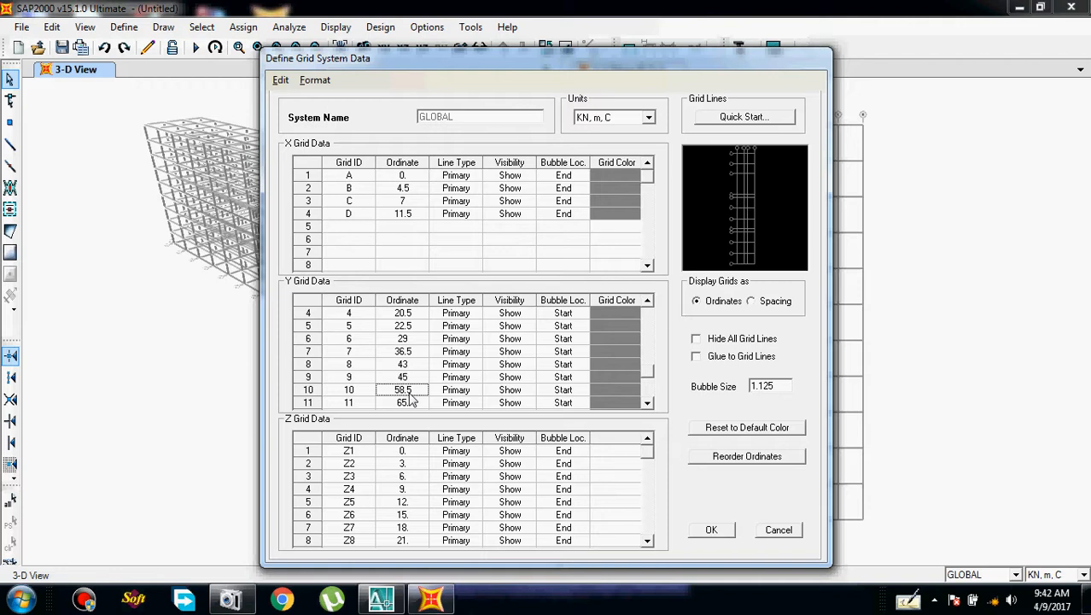
Set the Y ordinates of grid lines 10, 11 and 12 to 51.5, 59 and 65.5 m
double_click(410, 390)
text(51.5)
double_click(404, 403)
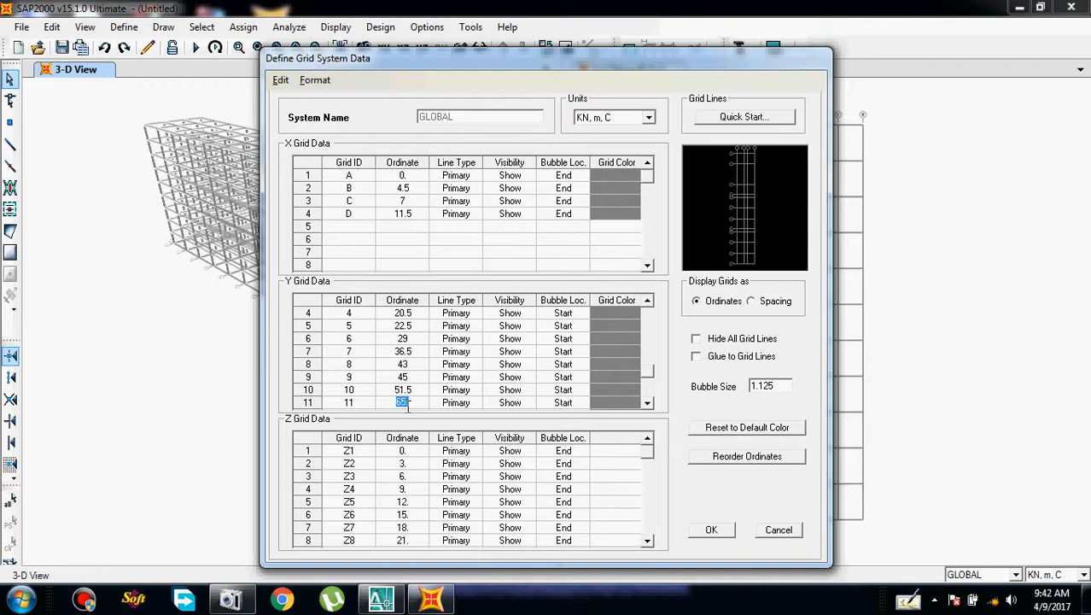
text(58)
click(646, 404)
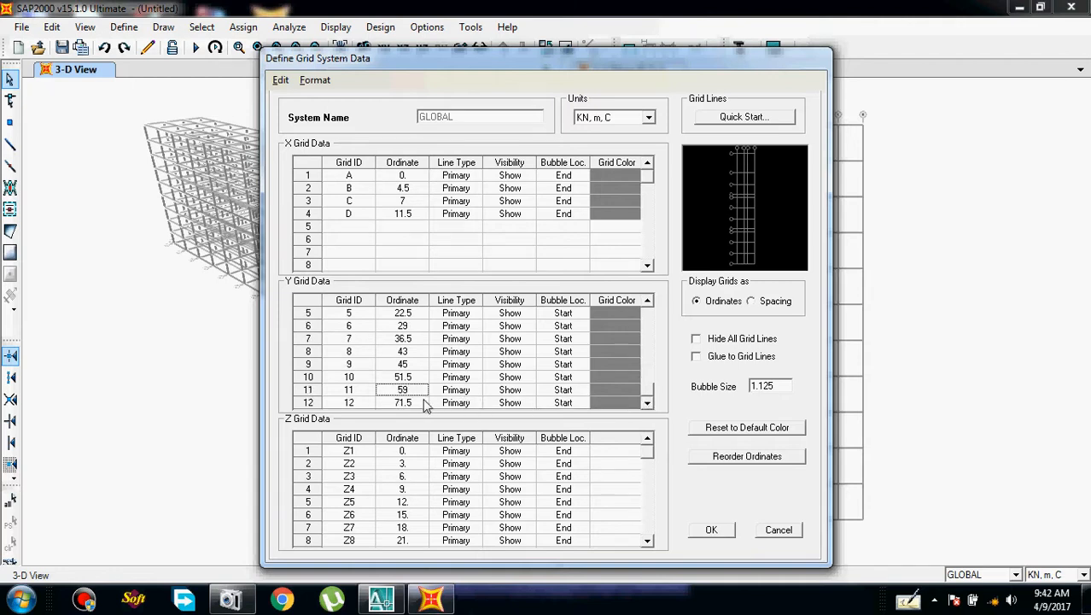
double_click(410, 400)
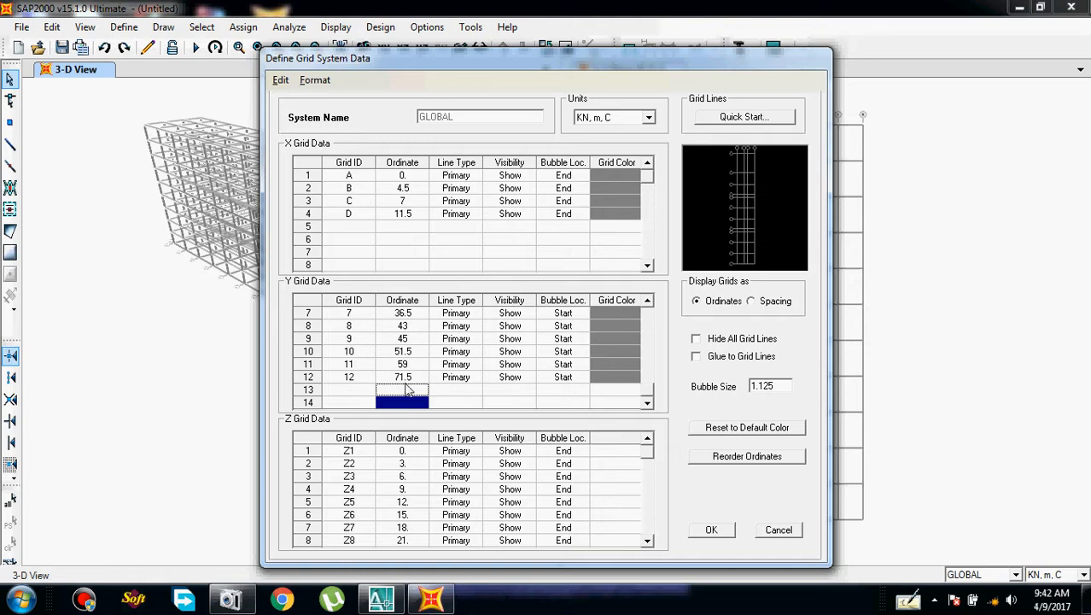
click(404, 376)
text(65)
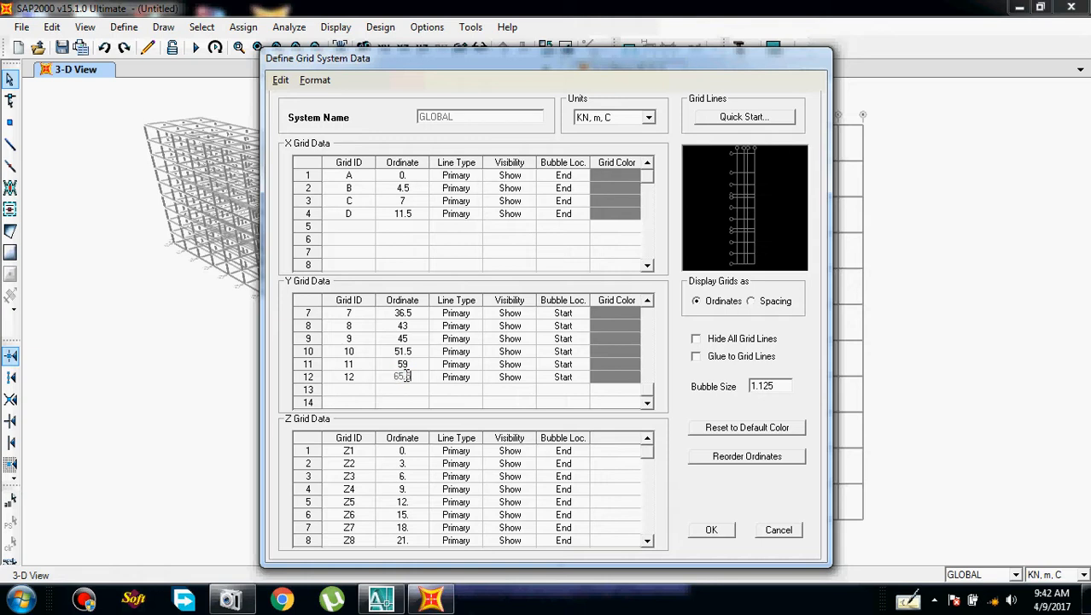
click(419, 390)
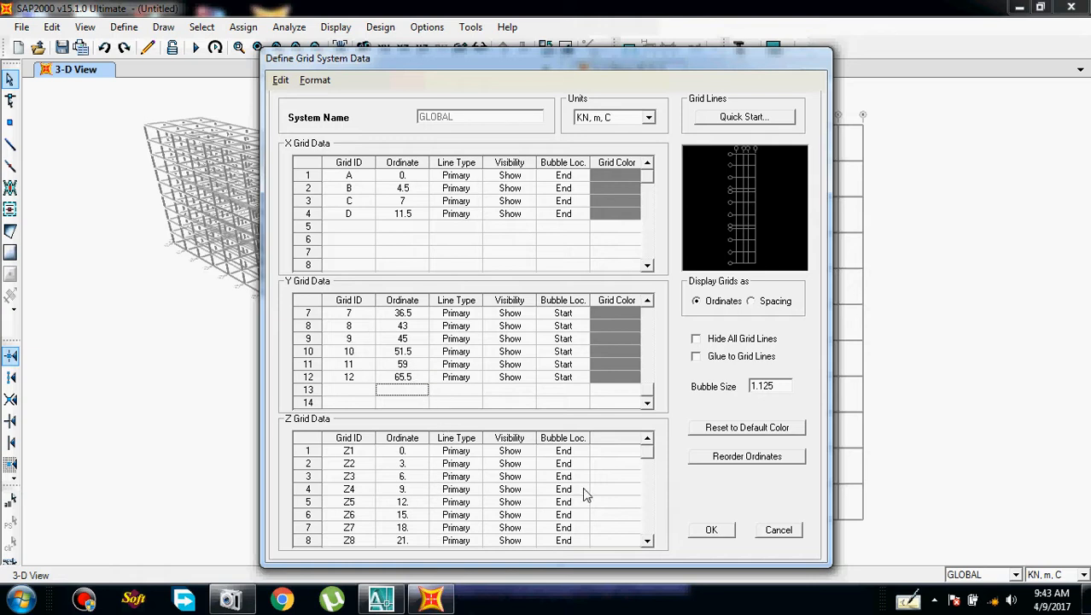
Review the remaining Z grid levels and apply the modified grid system to the model
drag(648, 456, 650, 531)
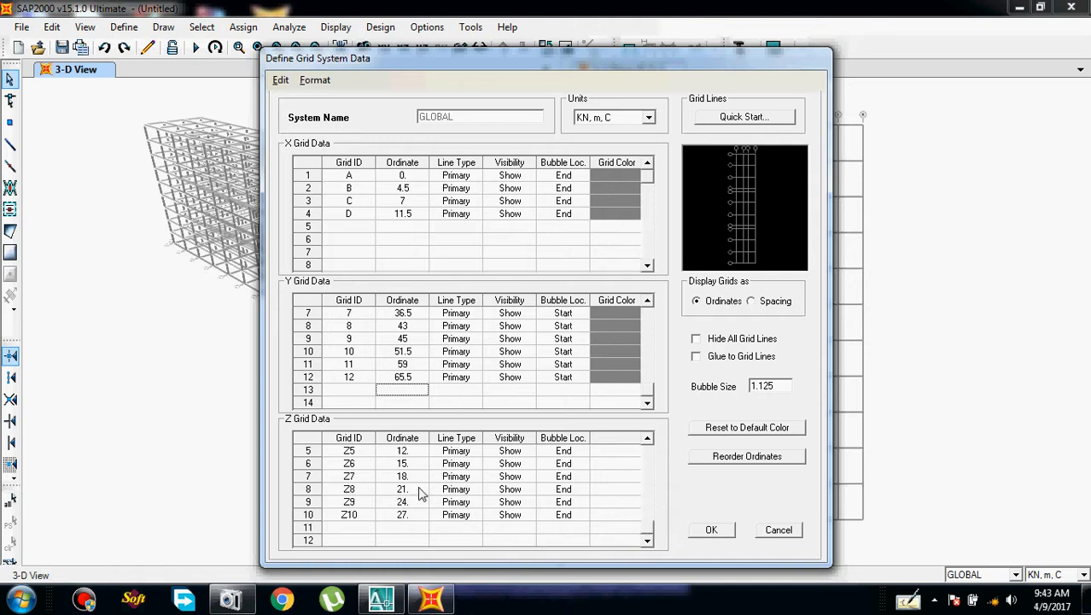
click(711, 529)
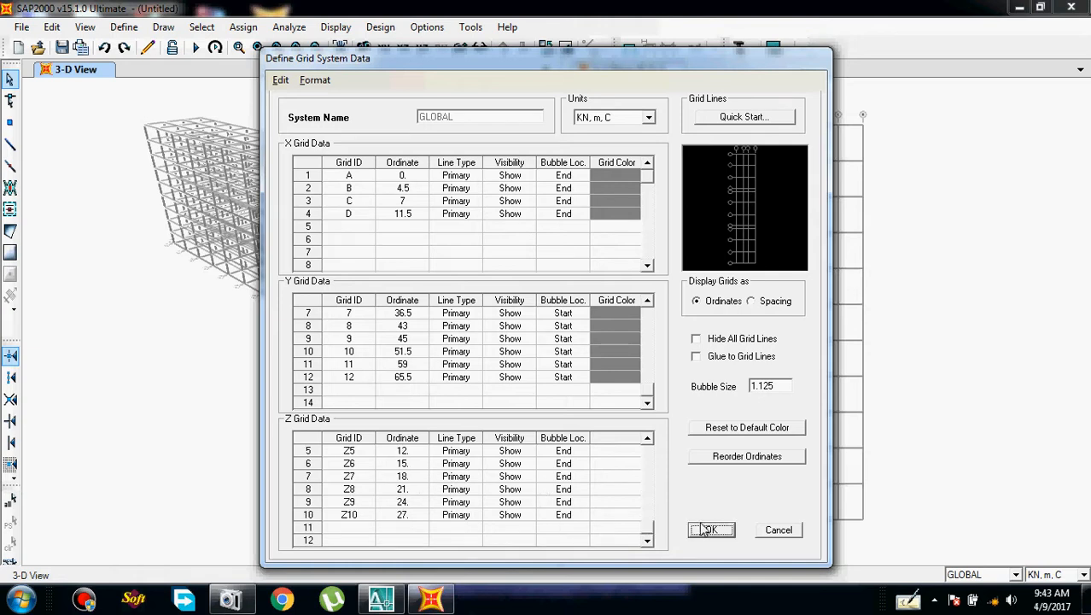
click(572, 385)
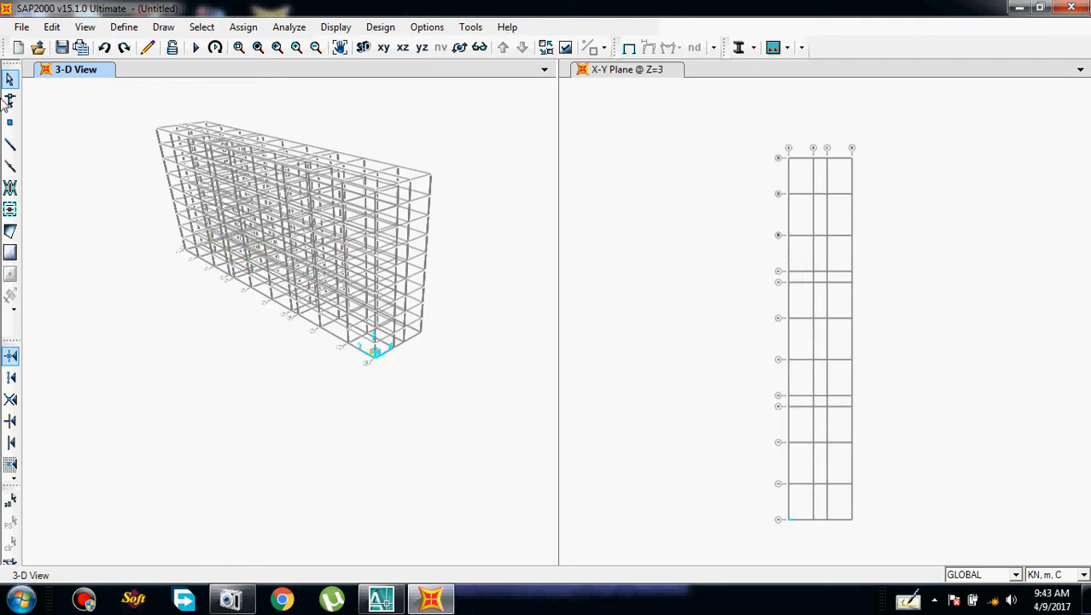
click(124, 29)
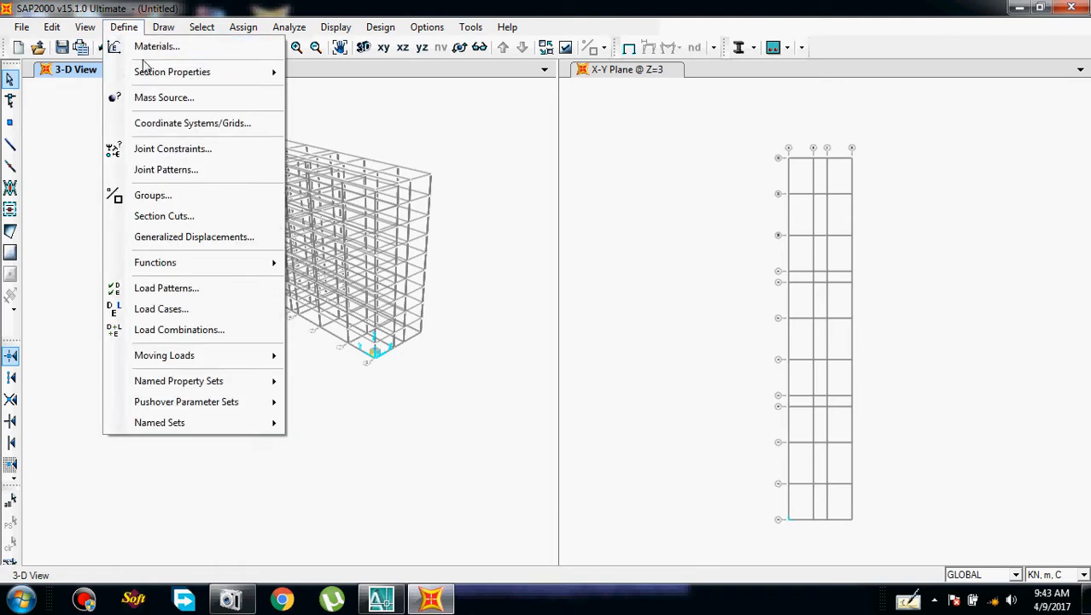
mouse_move(232, 72)
click(313, 75)
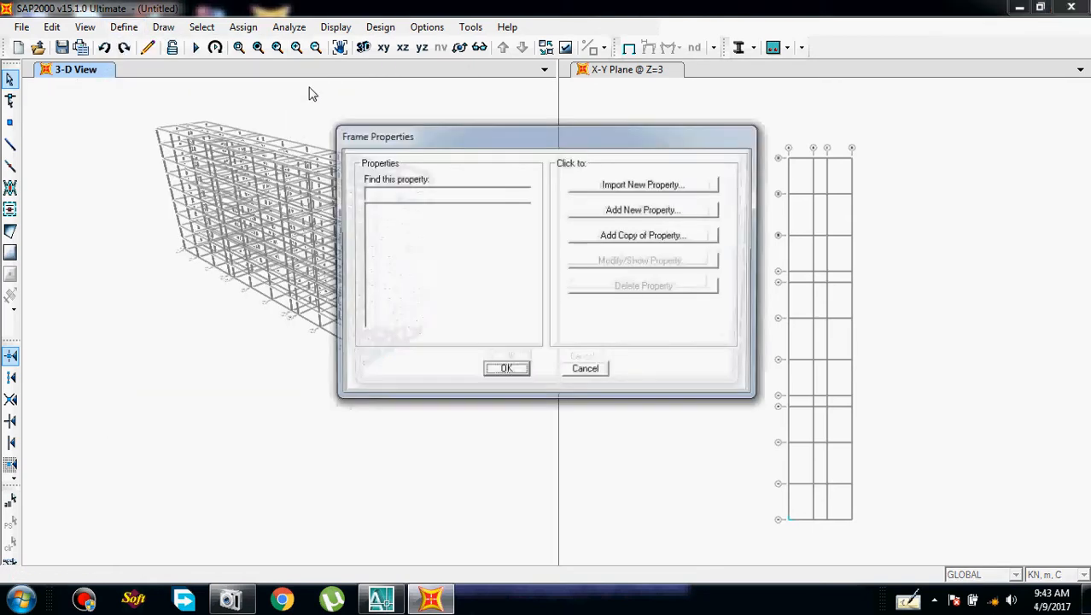
click(586, 371)
Add a rebar material for region India with the Indian standard and HYSD Grade 415
click(124, 27)
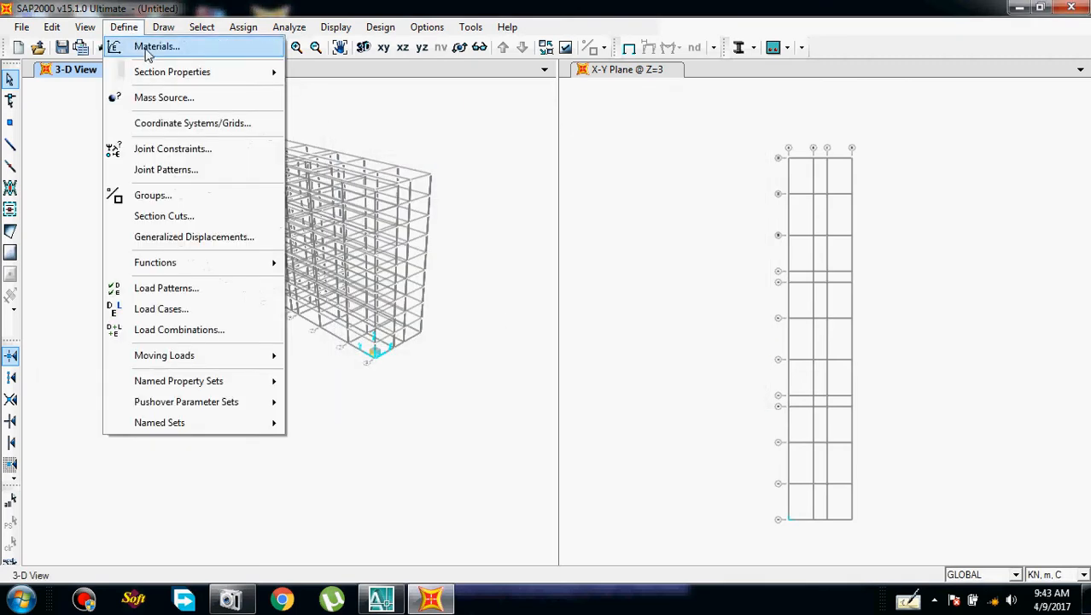
click(154, 48)
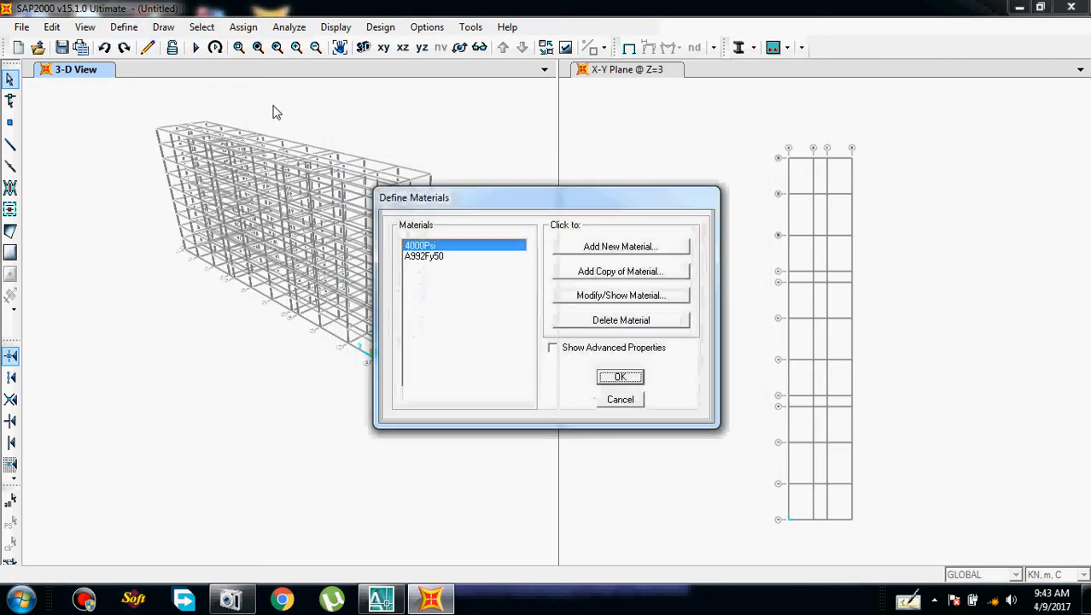
click(603, 250)
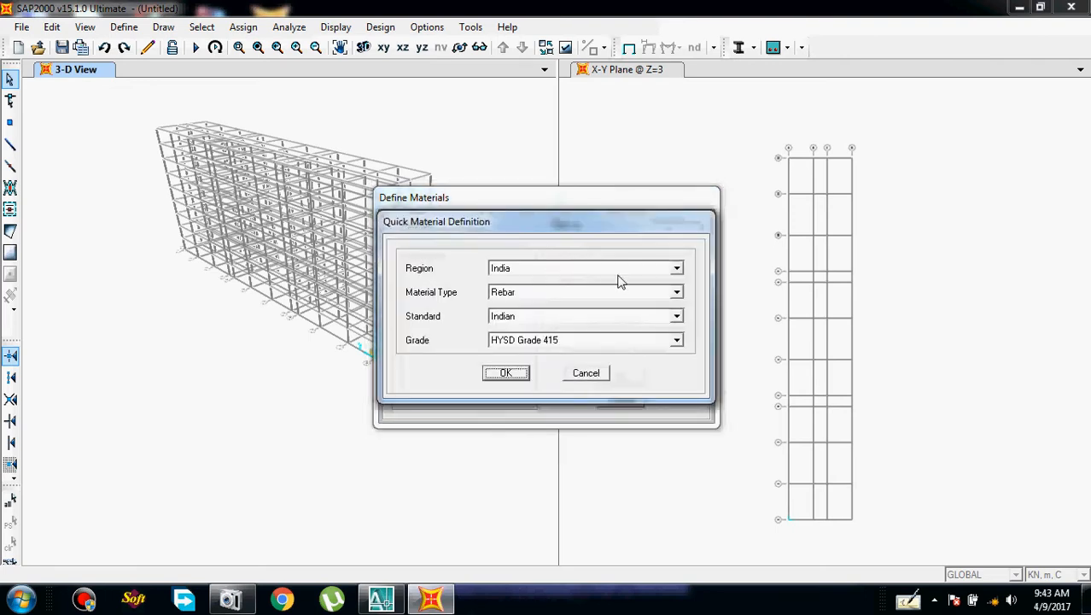
click(515, 372)
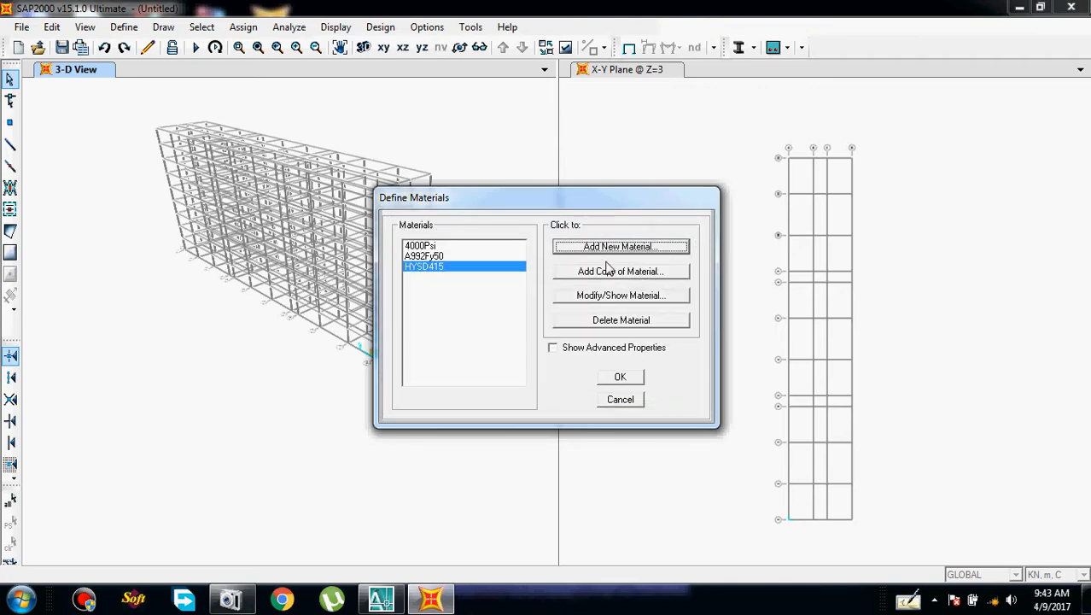
Add an M30 concrete material for region India and accept the material definitions
click(603, 250)
click(585, 294)
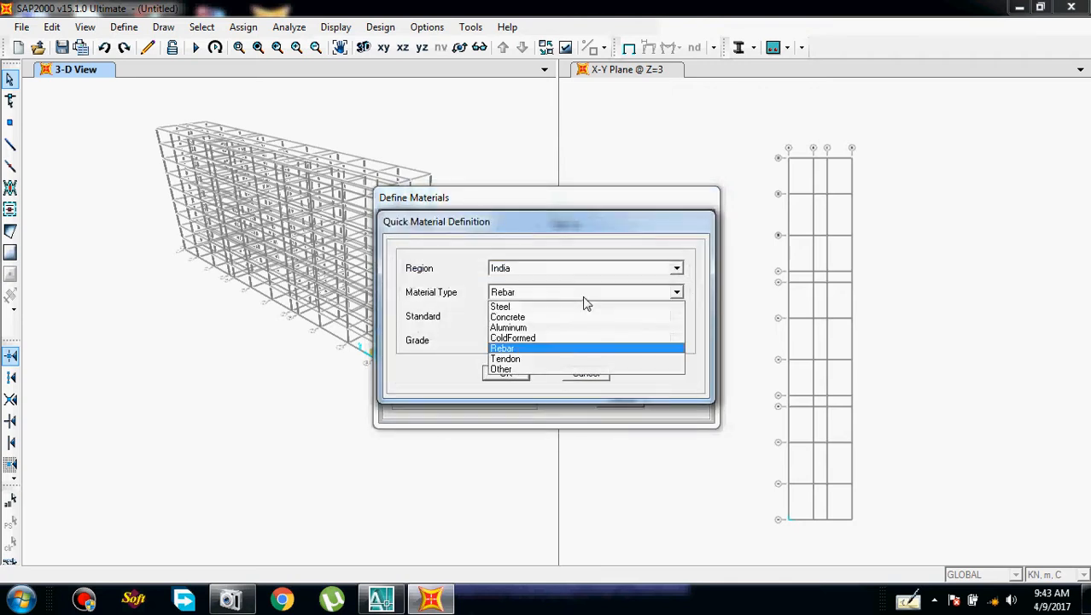
click(538, 317)
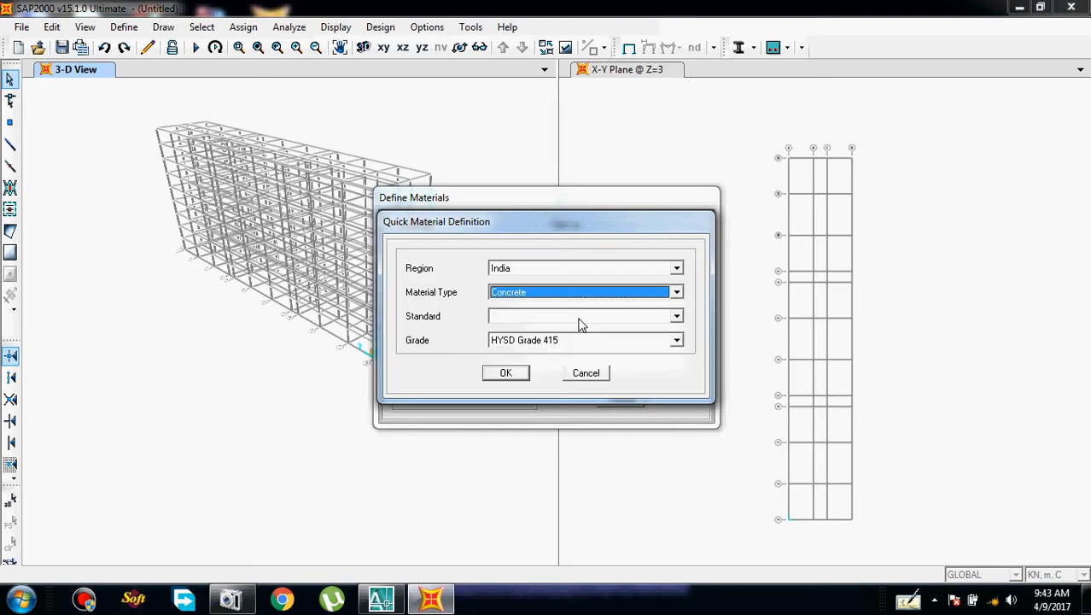
click(507, 374)
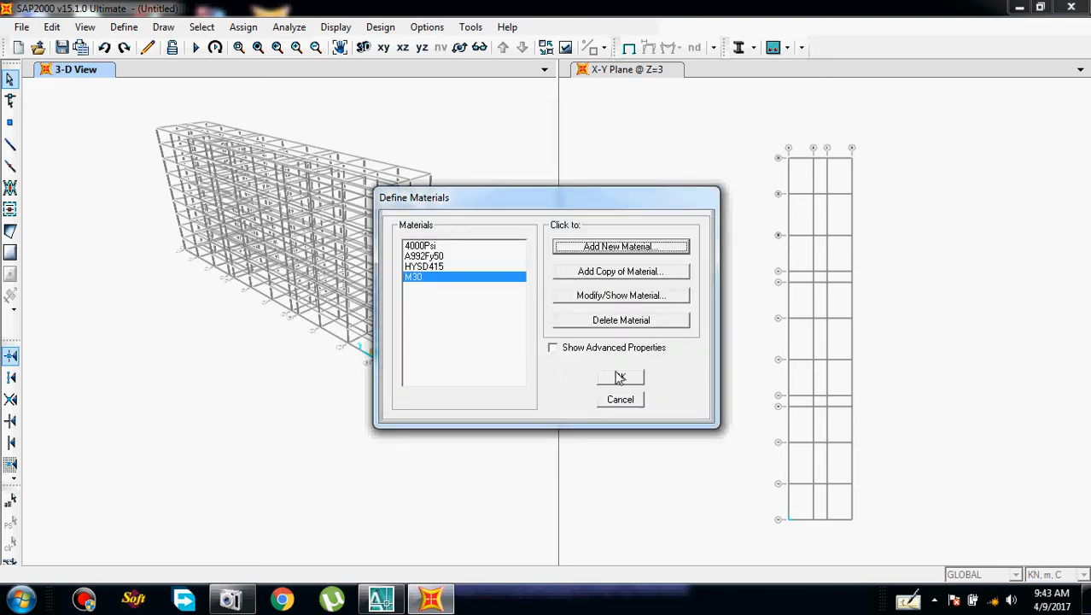
click(620, 378)
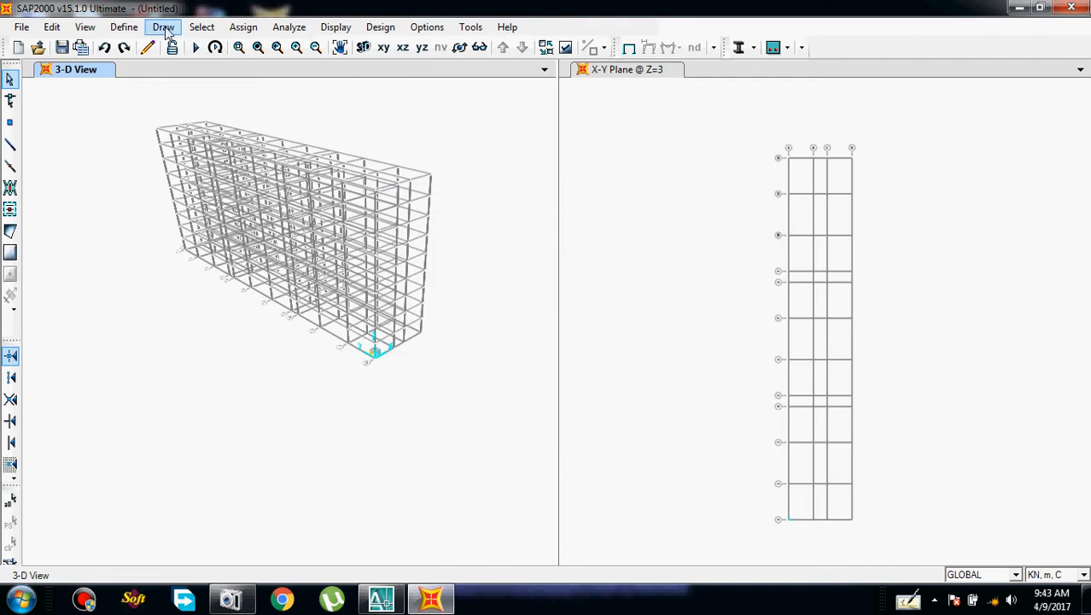
Create a rectangular concrete frame section property named Column
click(139, 28)
mouse_move(190, 80)
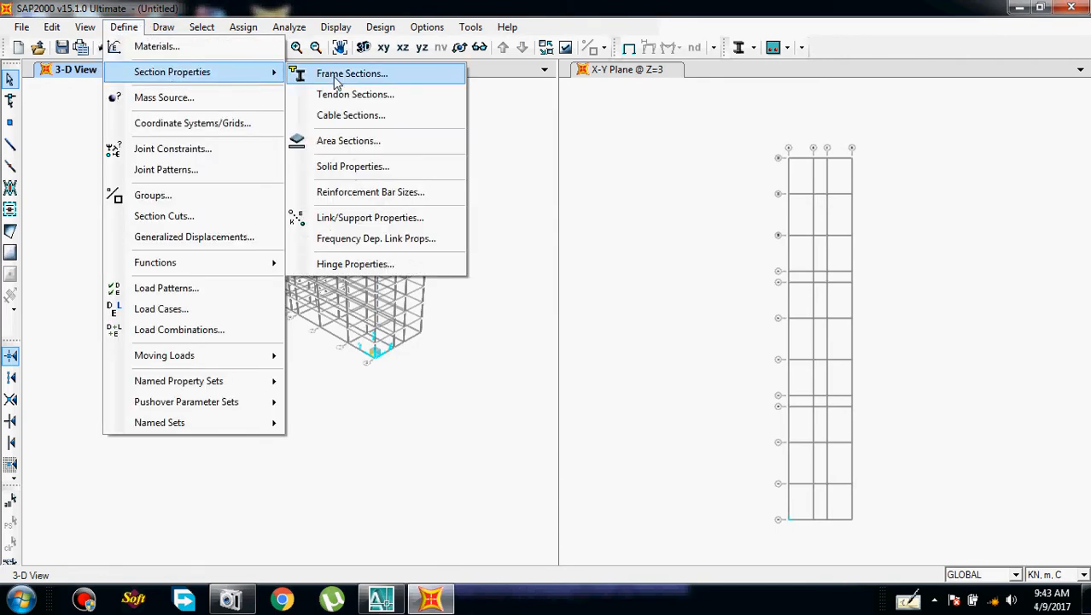
click(309, 74)
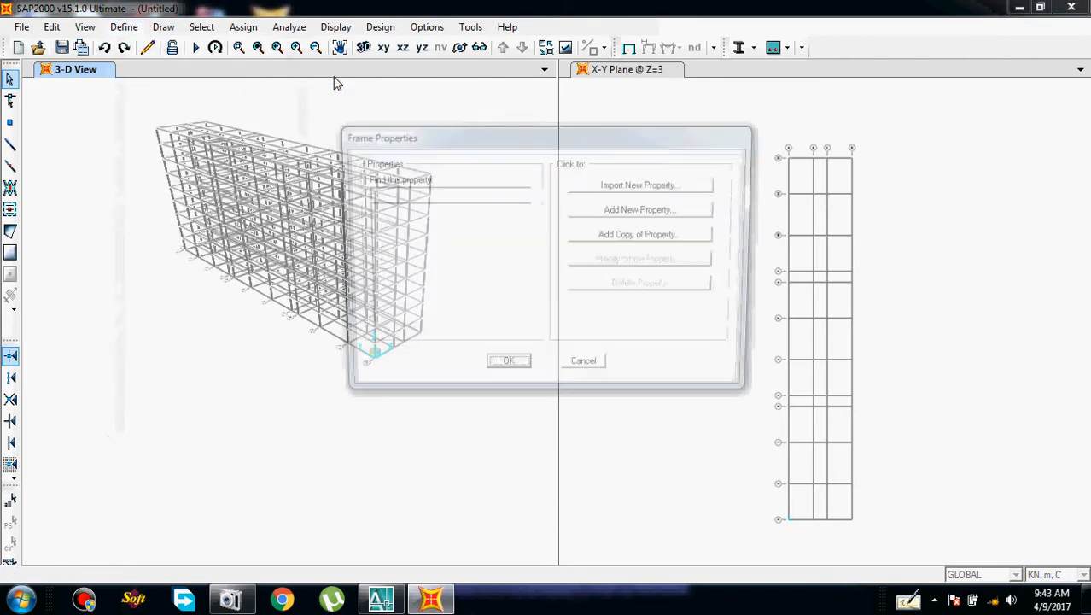
click(639, 219)
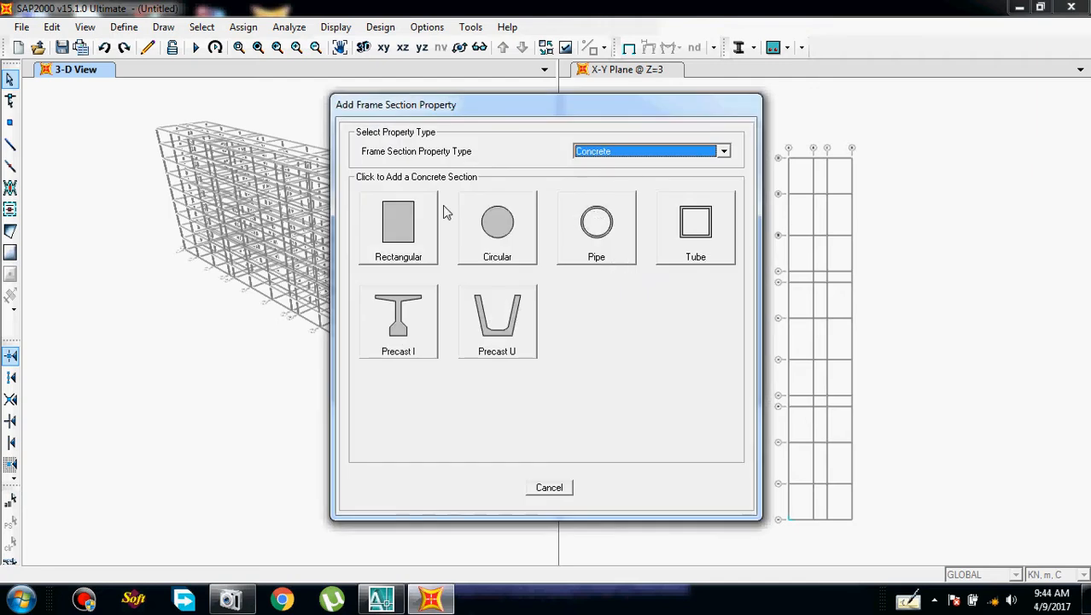
click(442, 212)
click(616, 175)
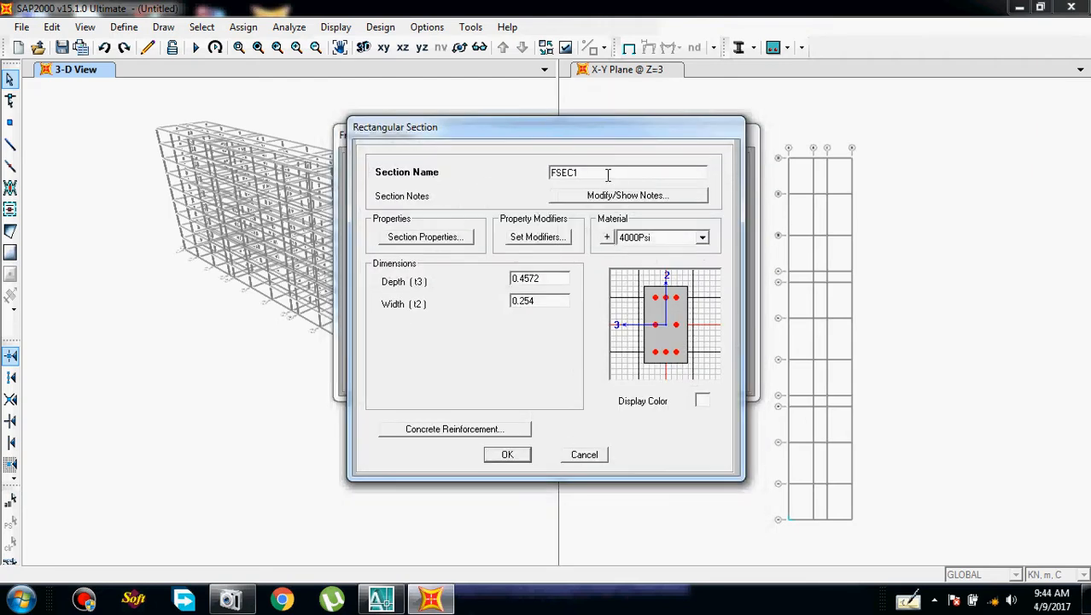
drag(608, 175, 538, 163)
text(Column)
Assign material M30 to the Column section and set its depth and width to 0.7 m each
click(701, 237)
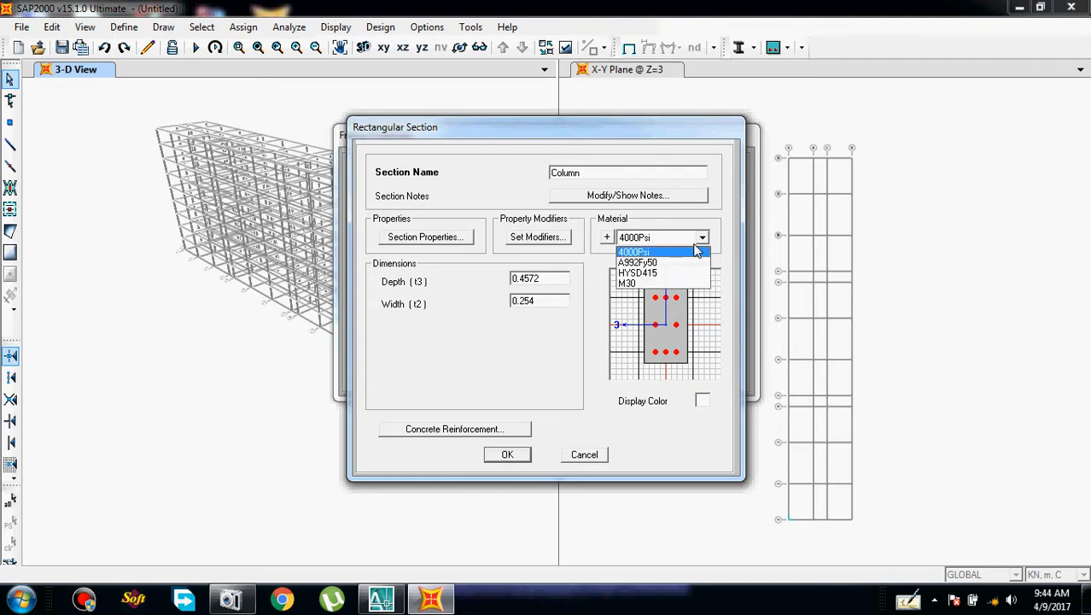
click(649, 273)
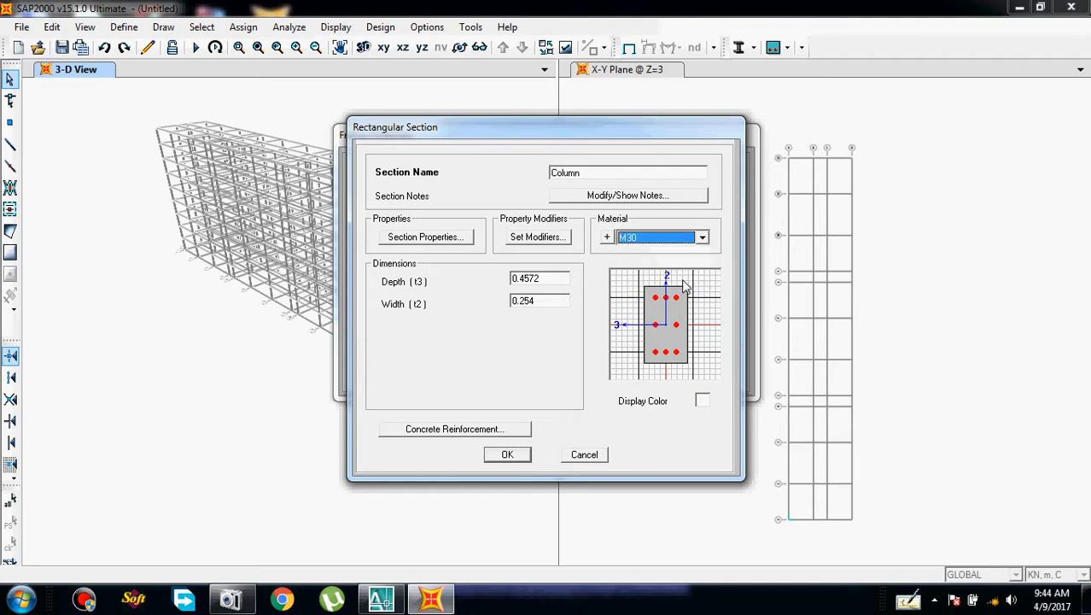
double_click(550, 278)
text(0)
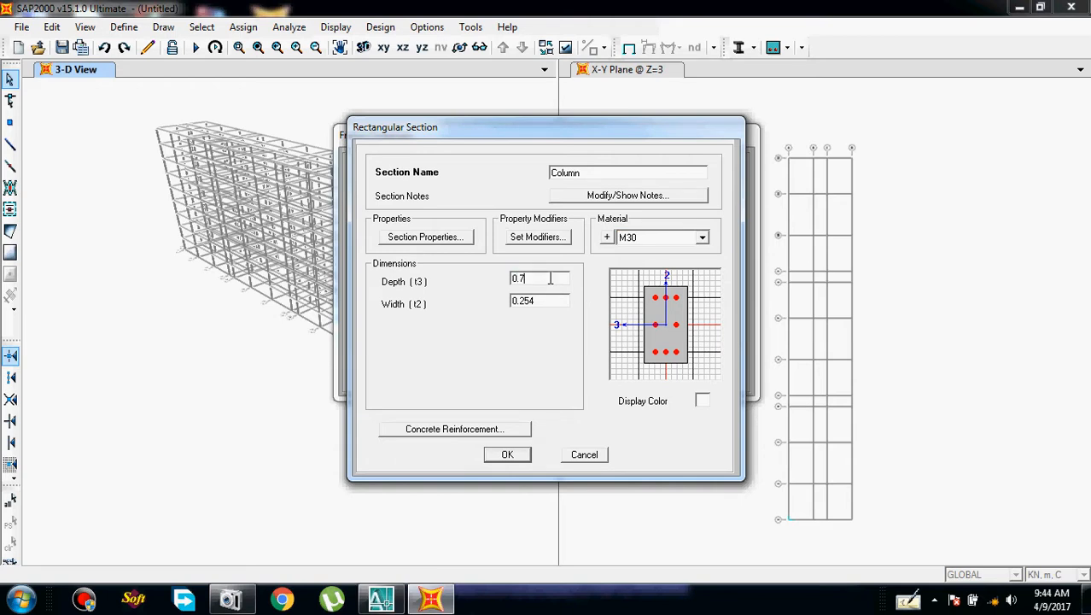
double_click(550, 301)
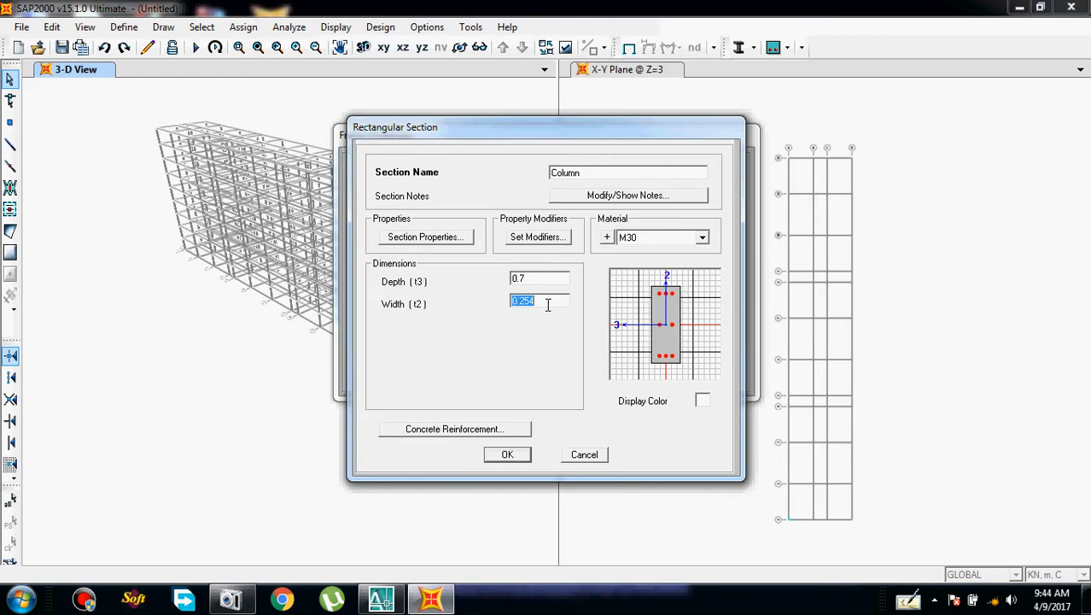
text(0.7)
Set the Column section's longitudinal bar size to 25d and confinement bar size to 10d, and accept the section
click(504, 433)
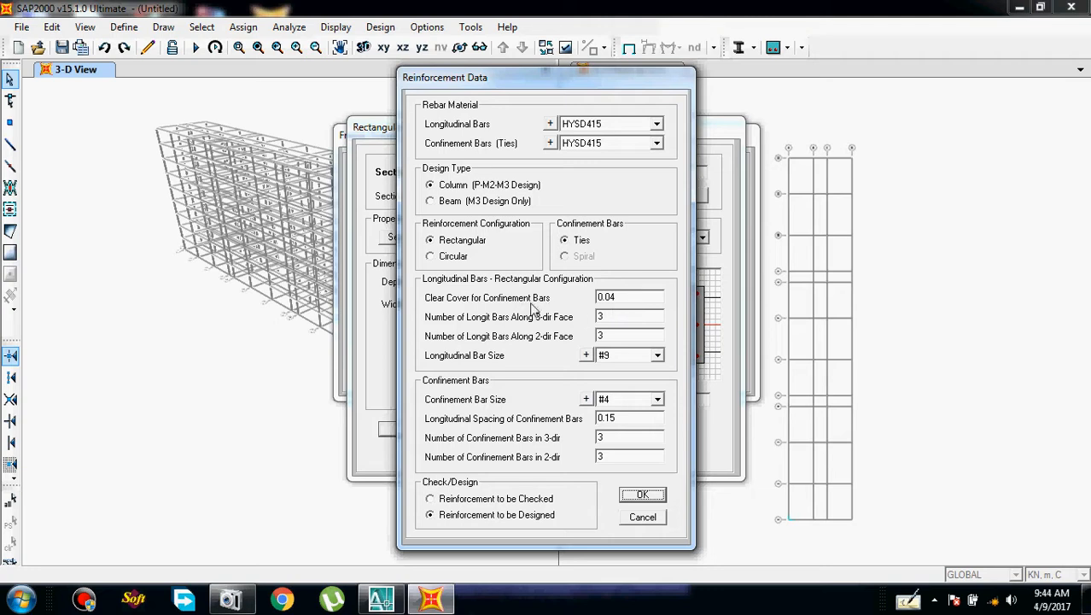
click(657, 355)
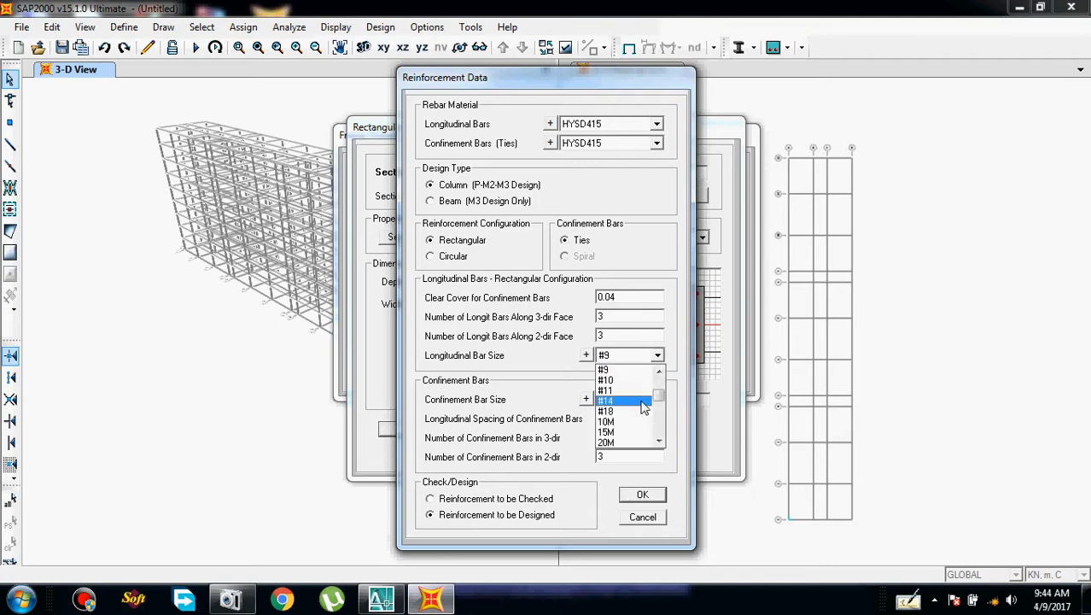
drag(661, 394, 657, 428)
click(625, 370)
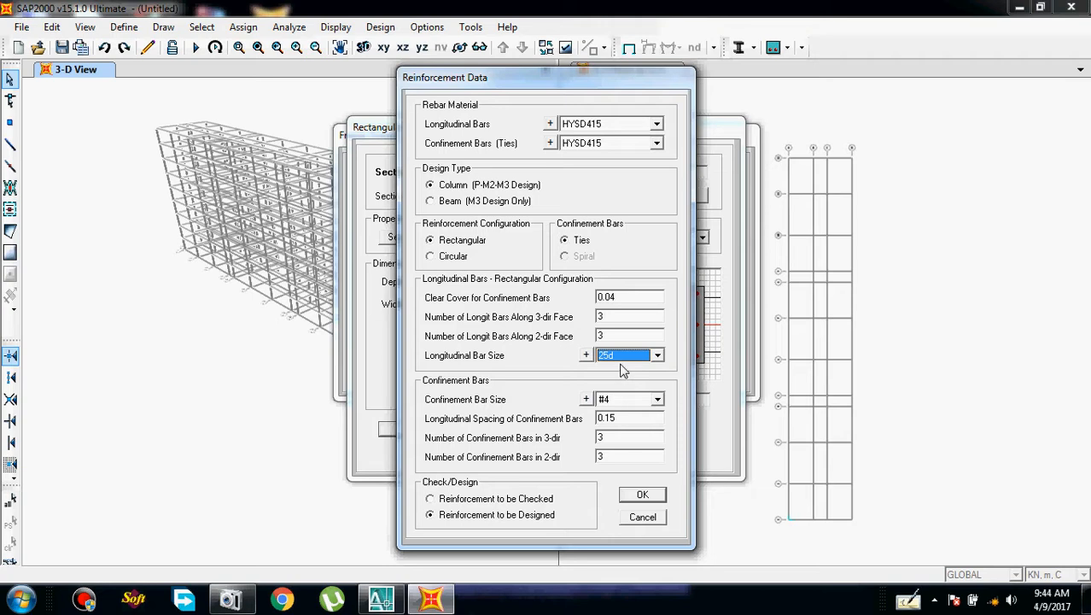
click(657, 400)
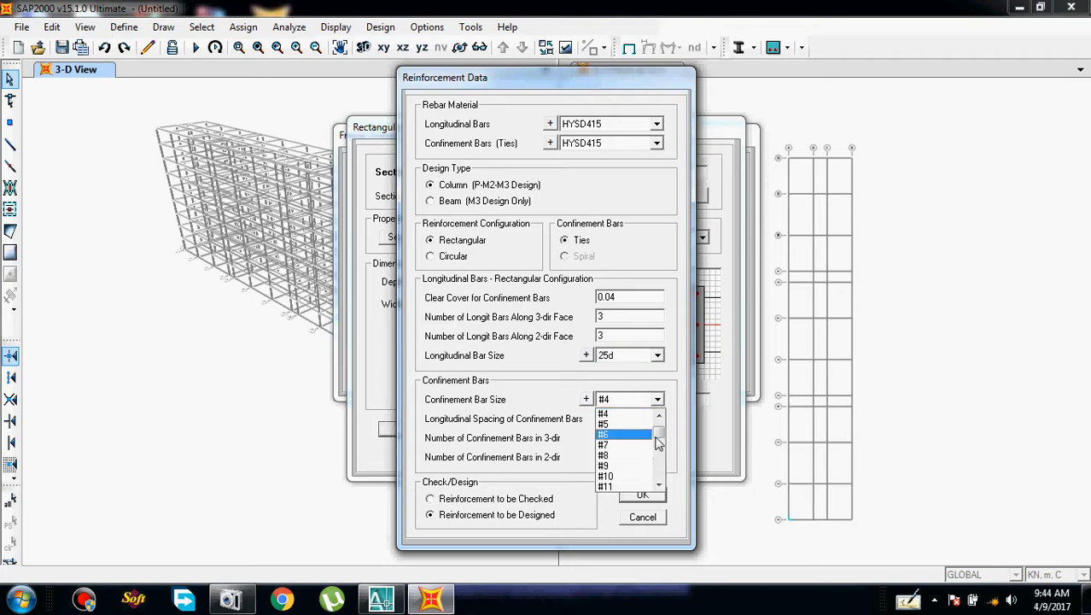
scroll(659, 458, down, 3)
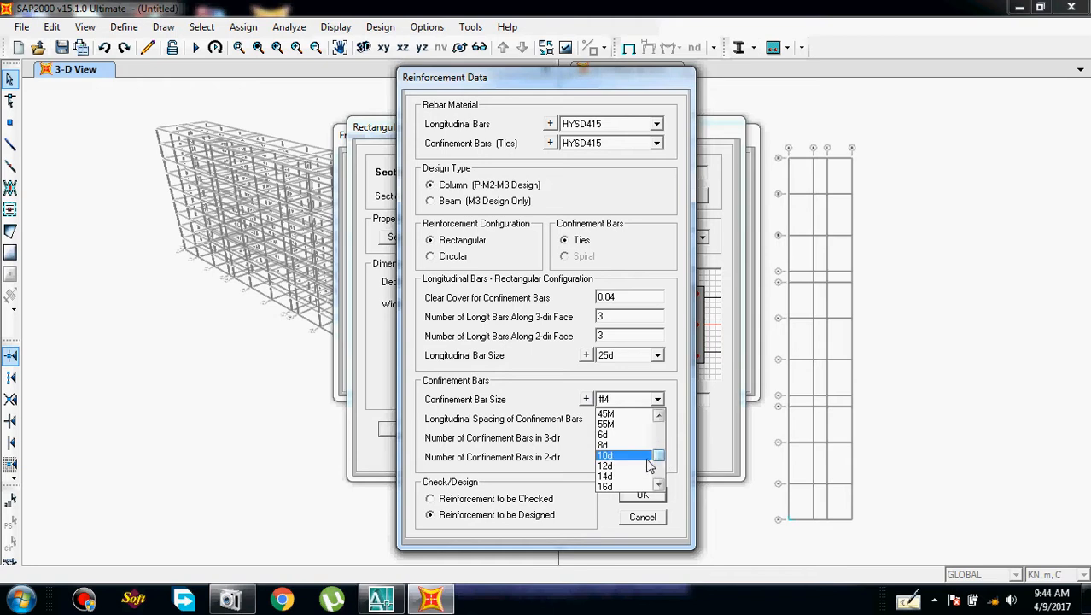
click(643, 457)
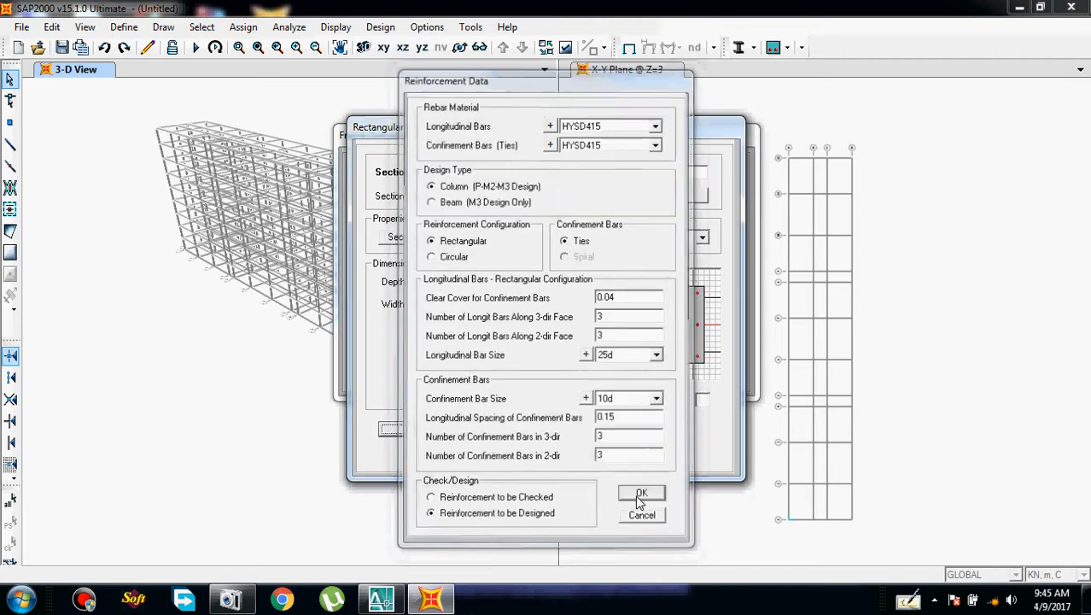
click(641, 497)
click(506, 455)
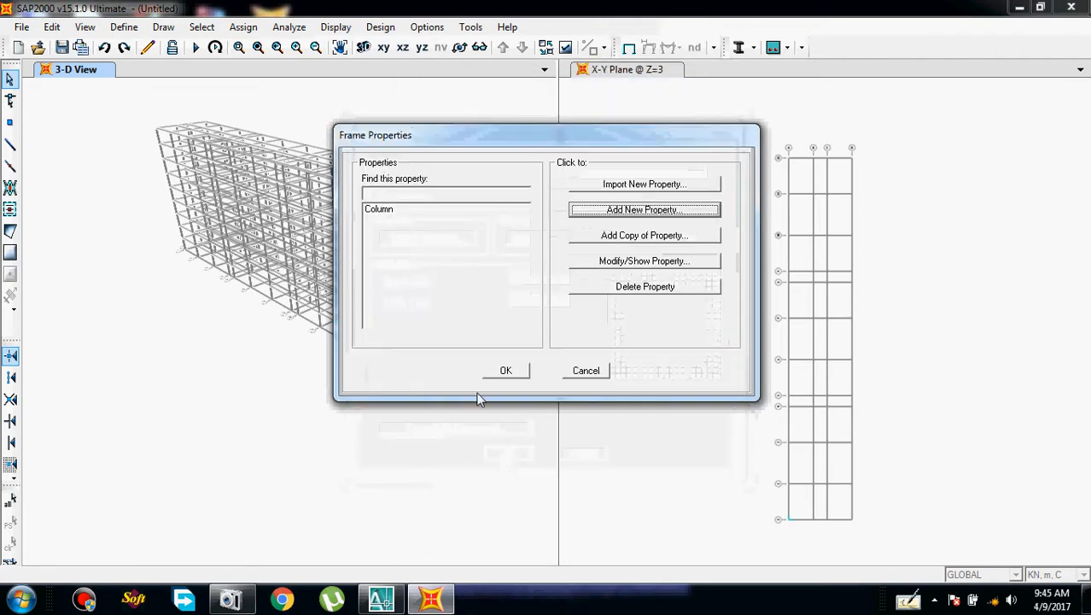
Create a rectangular concrete frame section named Beam with material M30
click(647, 214)
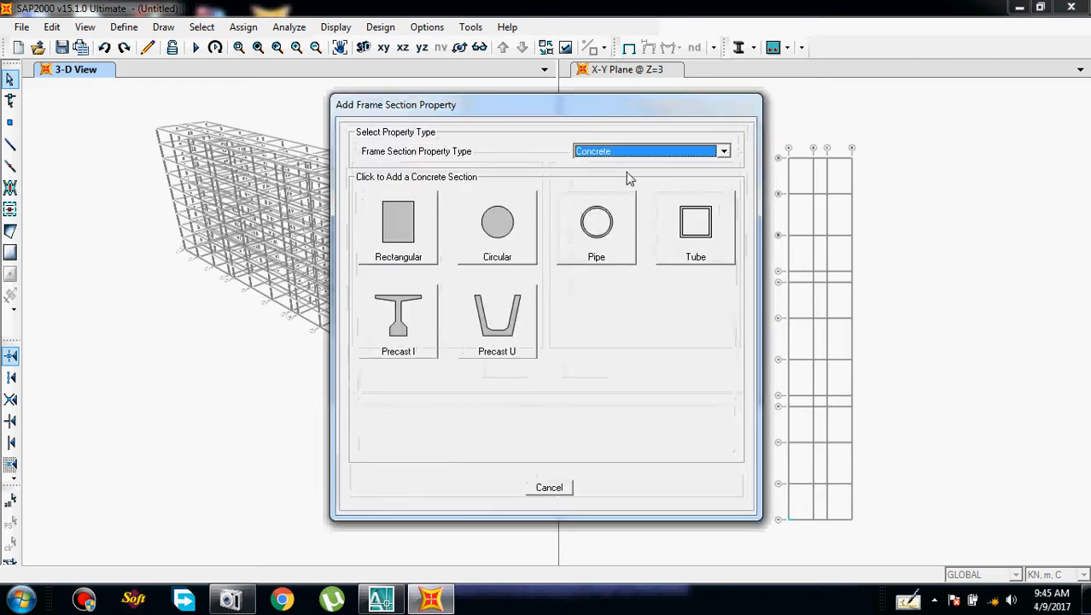
click(416, 222)
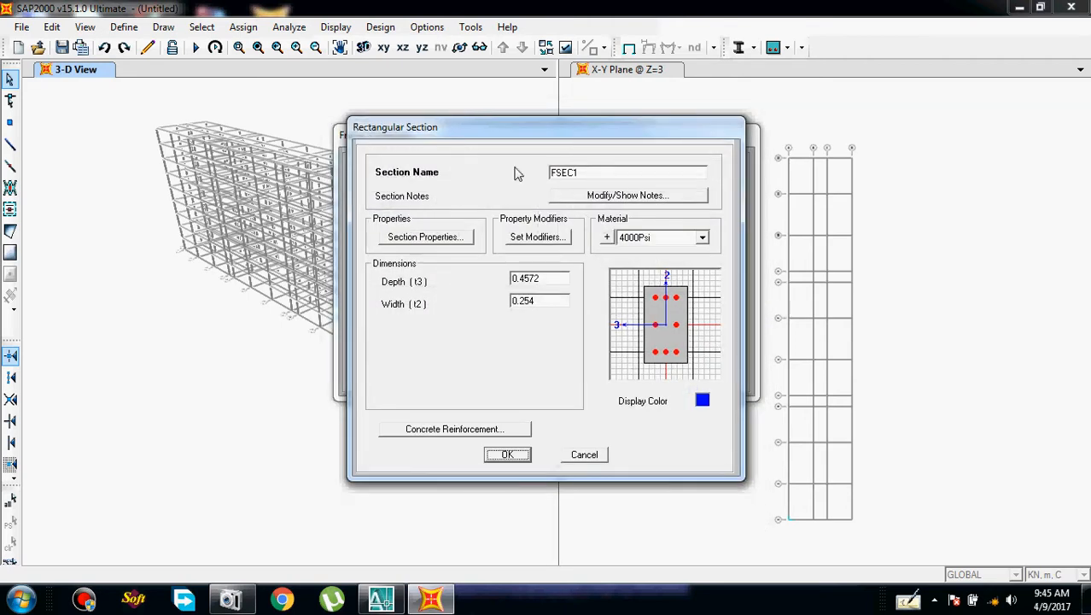
drag(581, 174, 533, 182)
text(Beam)
click(702, 238)
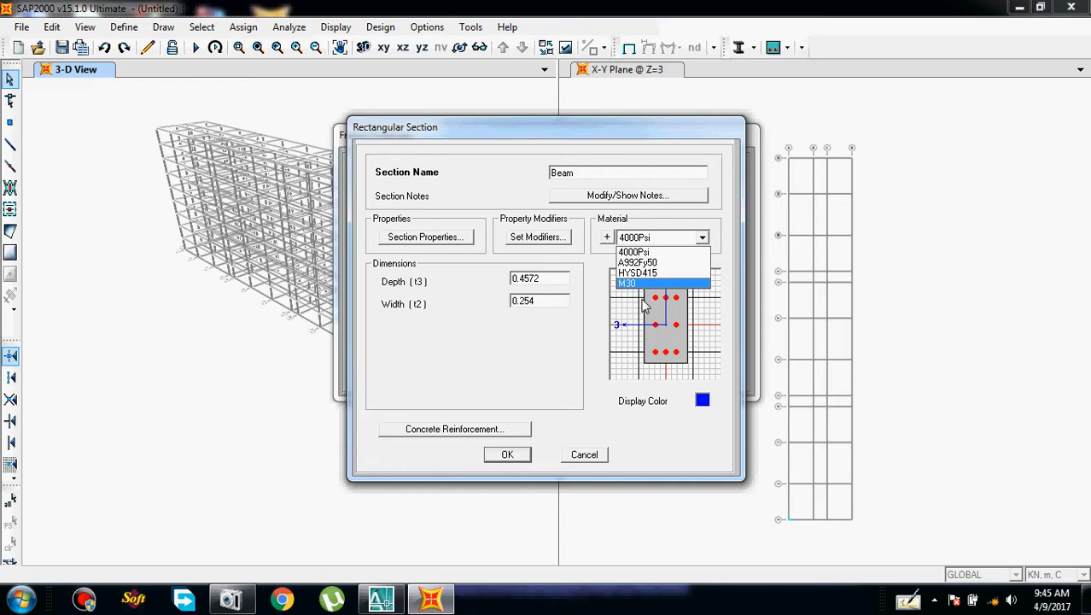
click(644, 282)
Set the Beam section's depth to 0.45 m and width to 0.35 m
double_click(560, 282)
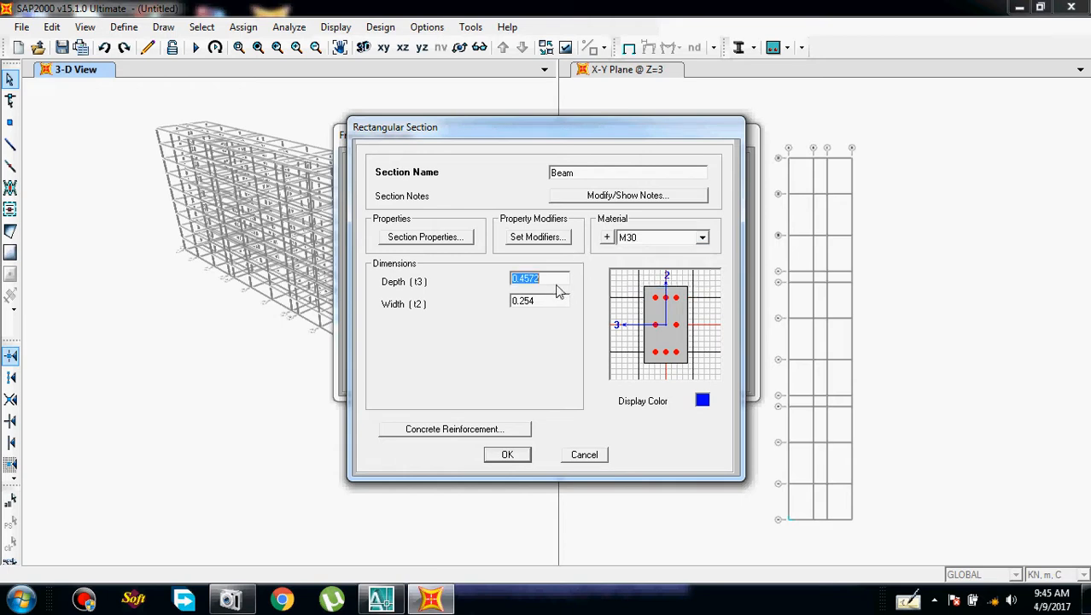
text(0)
double_click(554, 301)
text(0.)
Set the Beam section's reinforcement to beam design with 0.04 m top and bottom cover, and accept the frame properties
click(473, 430)
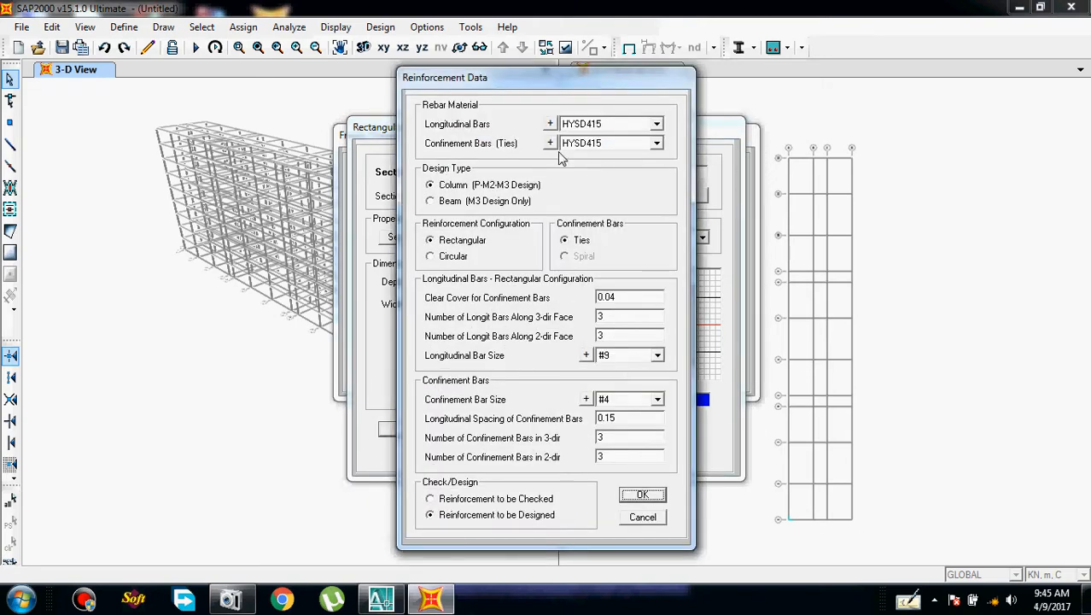
click(448, 201)
double_click(620, 240)
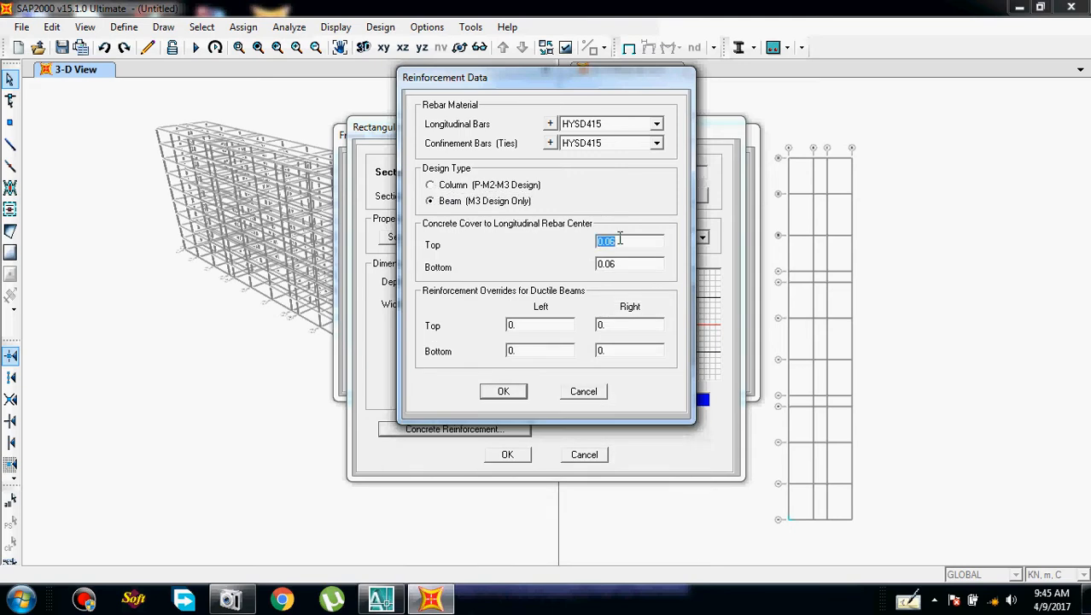
text(0)
double_click(631, 265)
text(0)
click(504, 391)
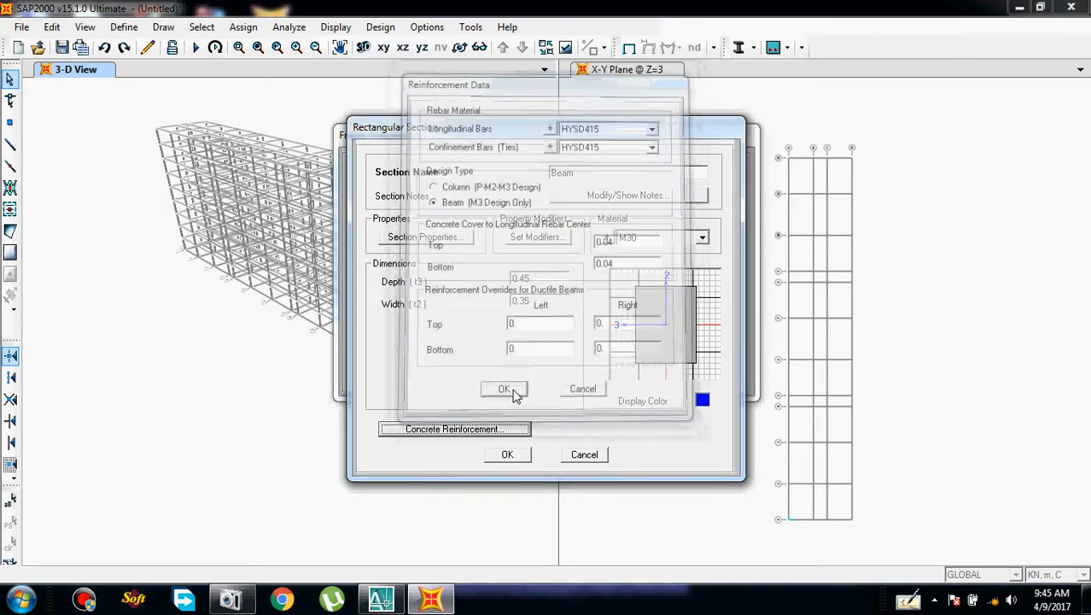
click(509, 452)
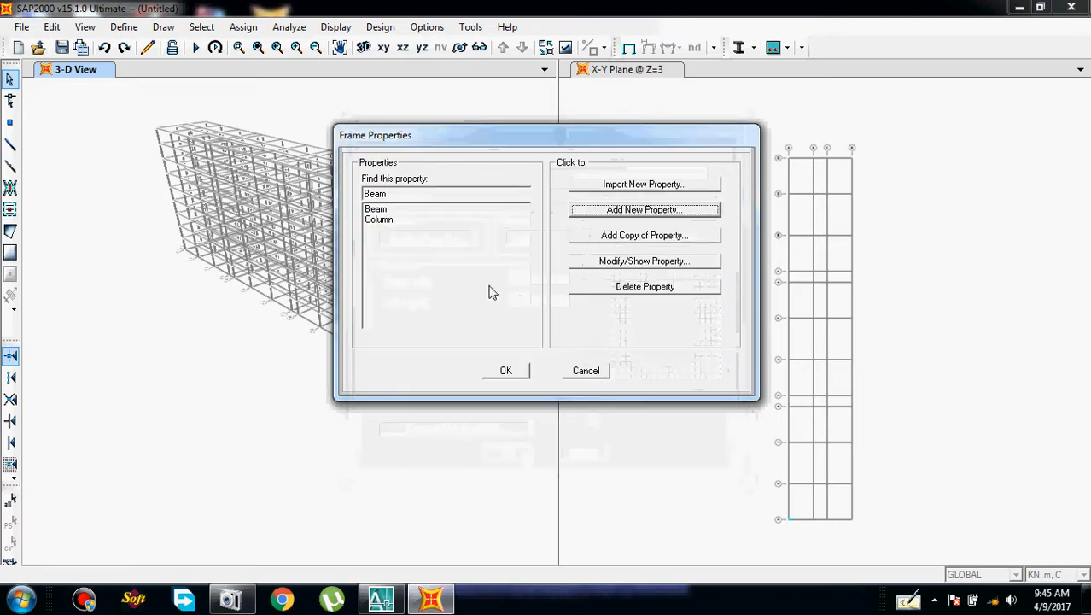
click(503, 369)
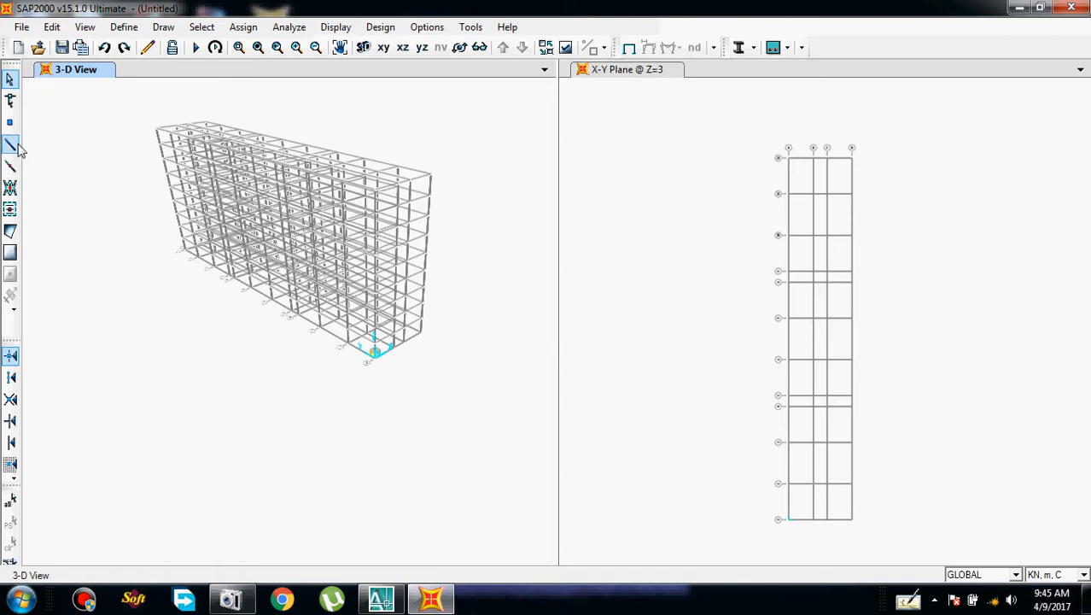
Start drawing straight frame members with the section set to Beam and continuous moment releases
click(175, 27)
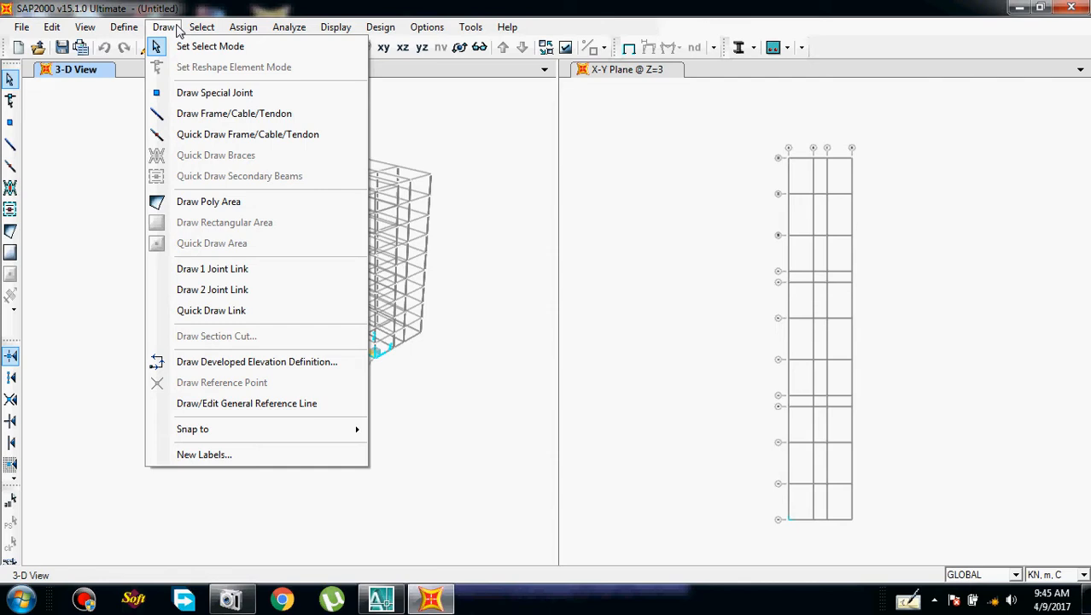
click(178, 30)
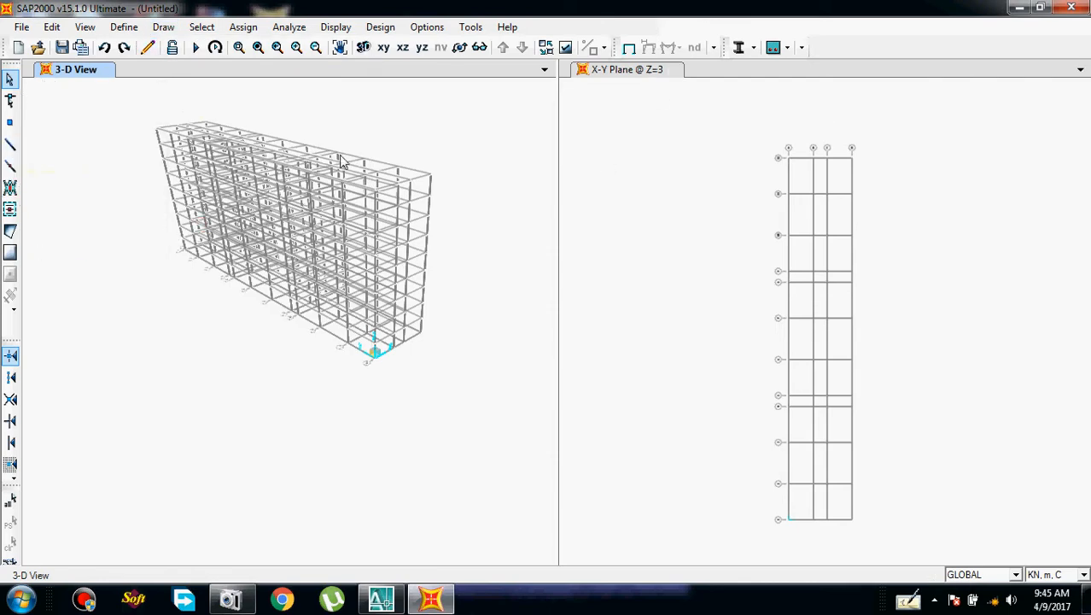
click(10, 144)
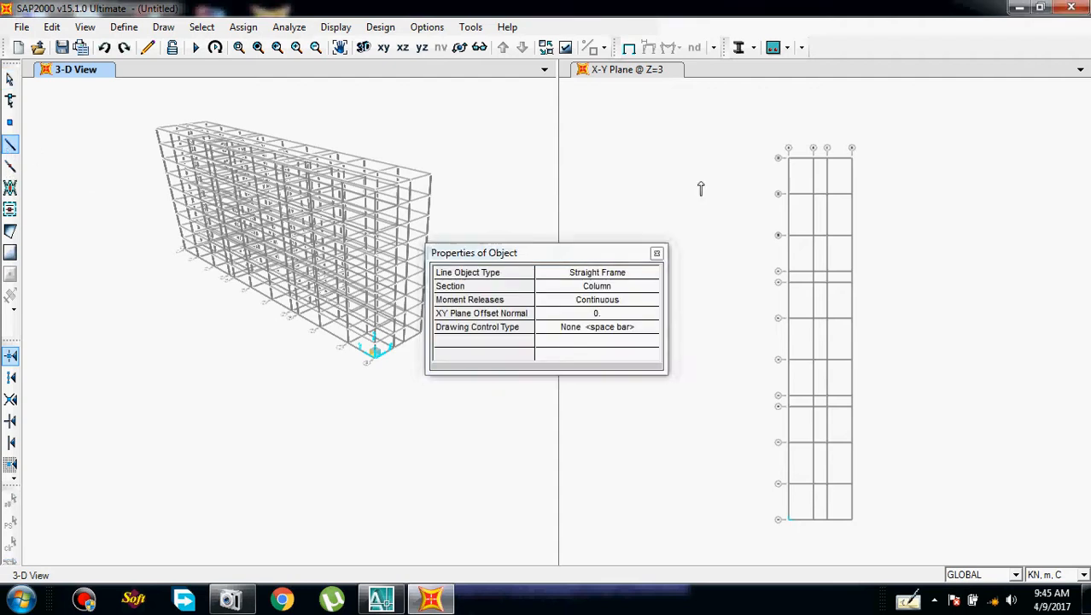
drag(606, 256, 585, 205)
click(602, 236)
click(611, 239)
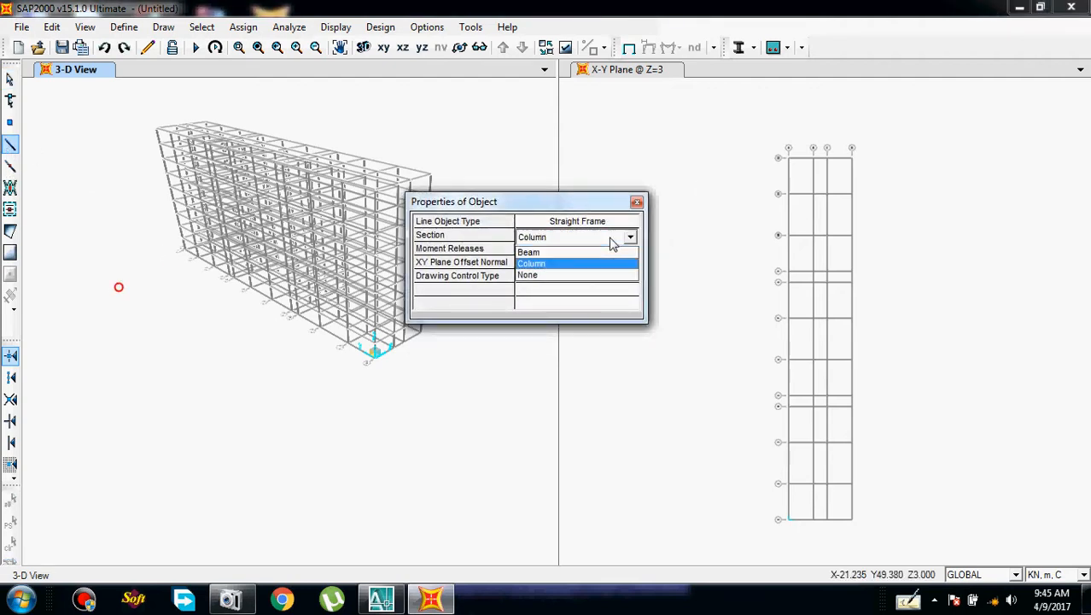
click(600, 253)
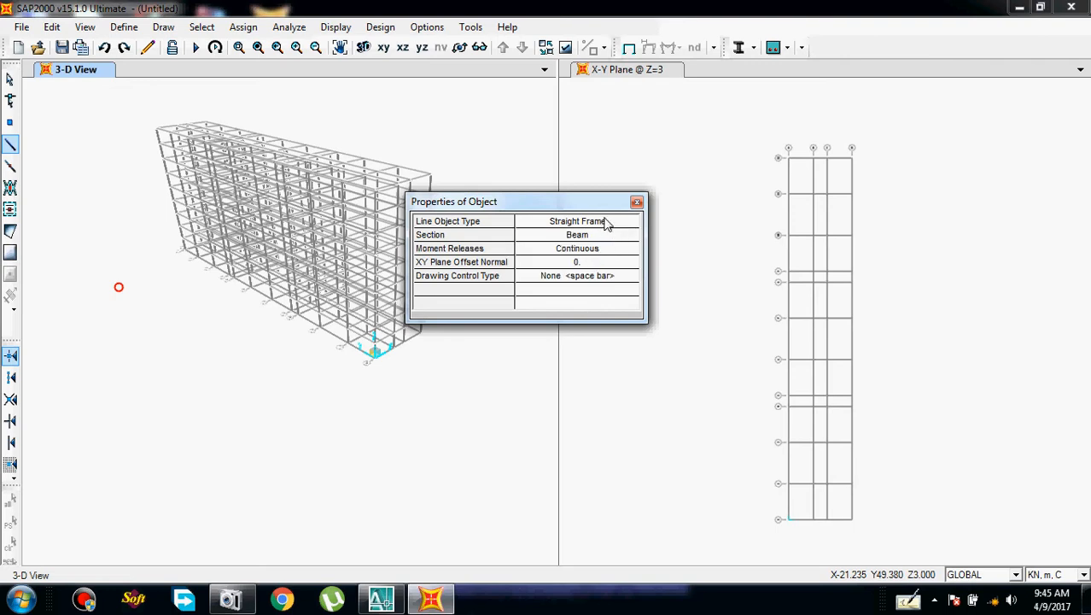
Draw Beam members in the Z=3 plan along the Y=65.5 m edge and down the X=11.5 m edge to Y=0
click(788, 157)
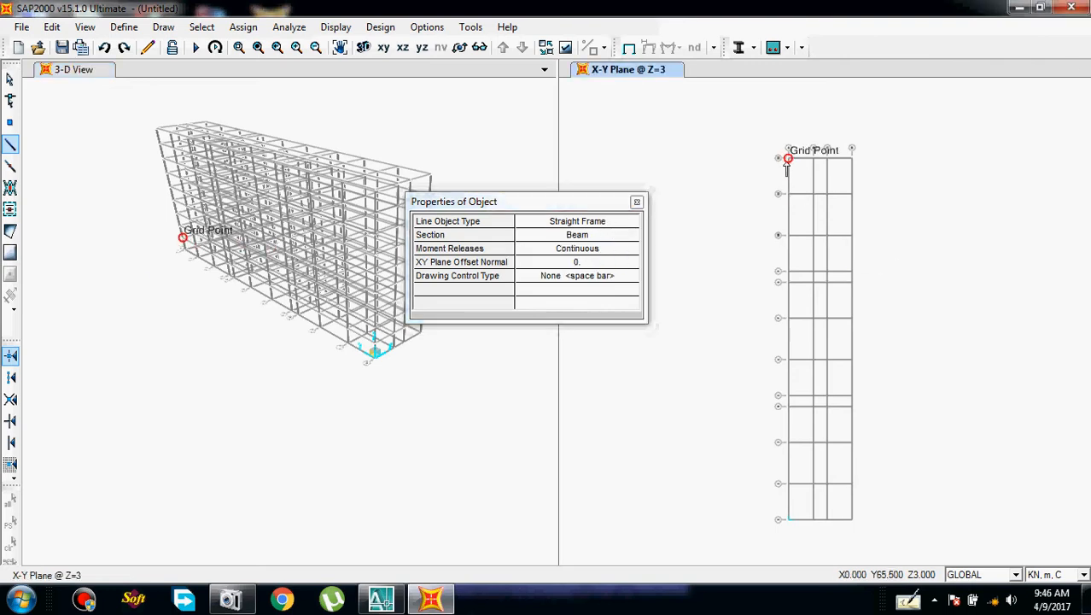
click(851, 159)
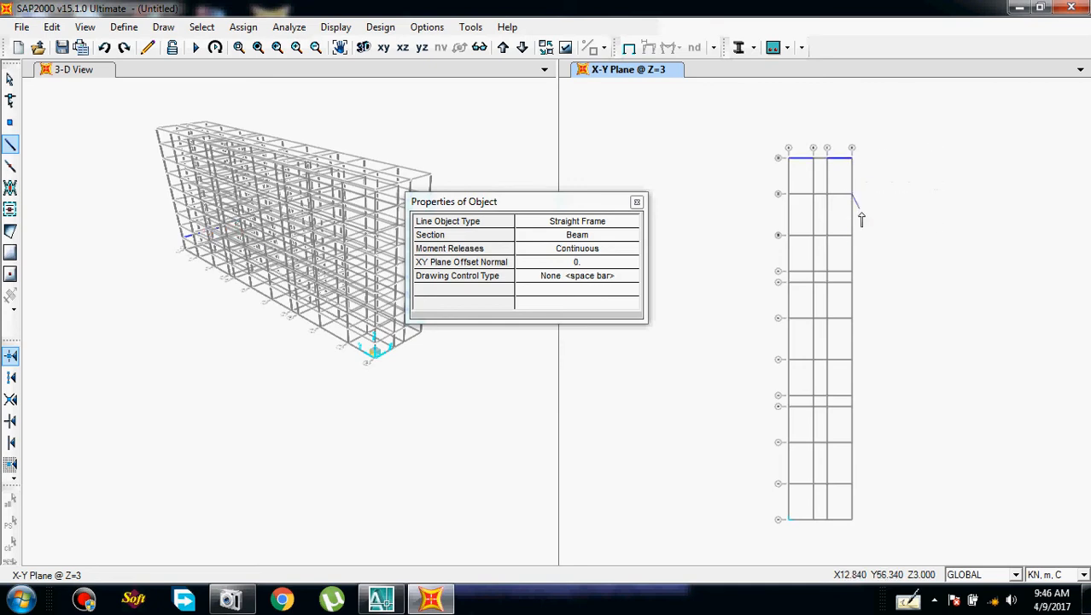
click(853, 273)
click(853, 318)
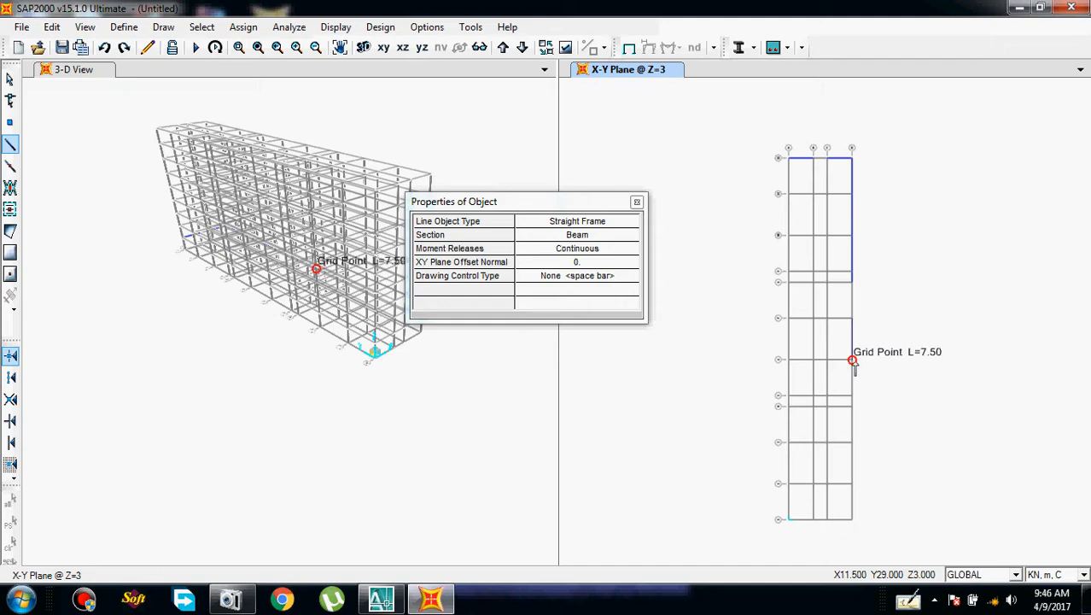
click(852, 359)
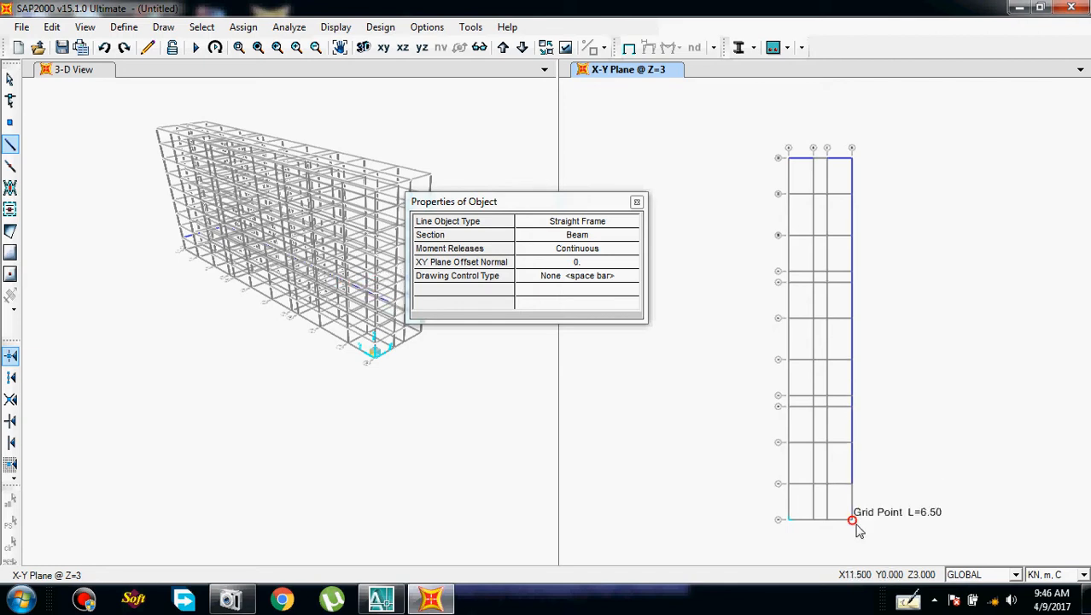
Draw Beam members along the Y=0 and X=0 edges and fill the remaining middle span of the Y=65.5 m edge
click(788, 520)
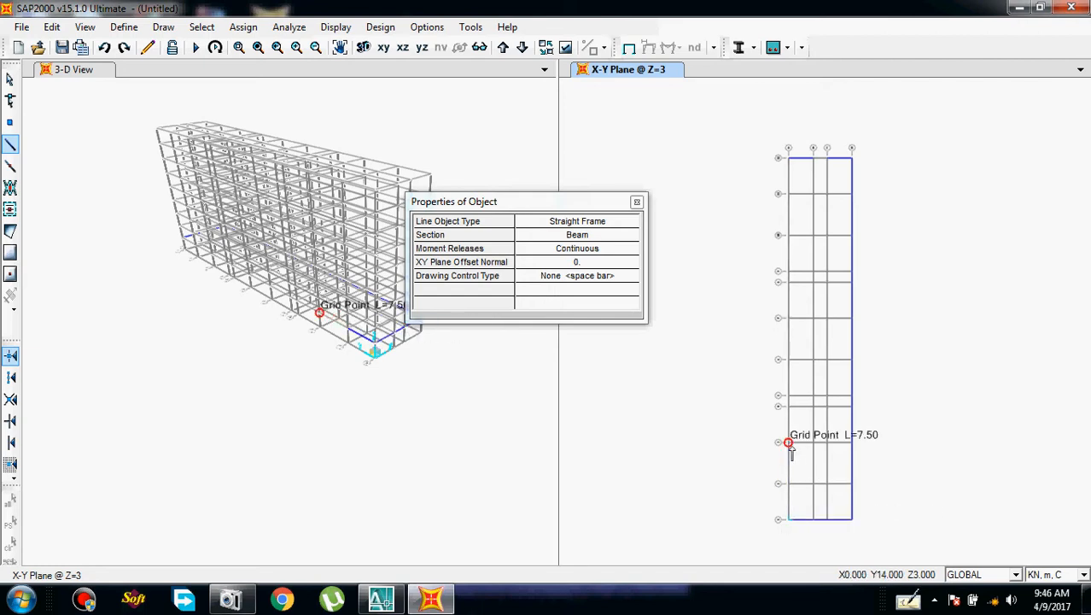
click(789, 406)
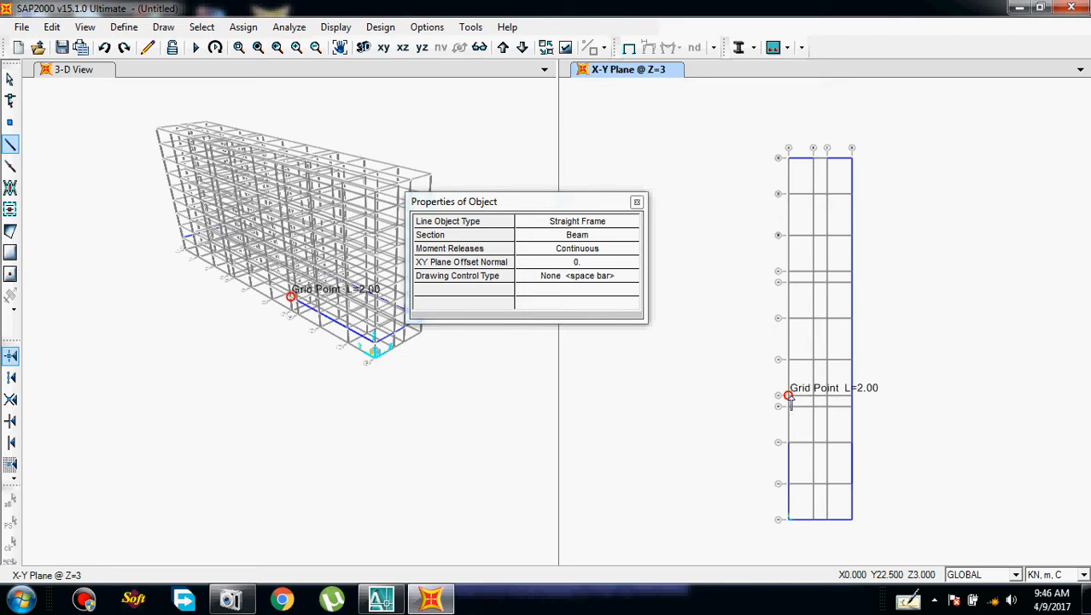
click(788, 282)
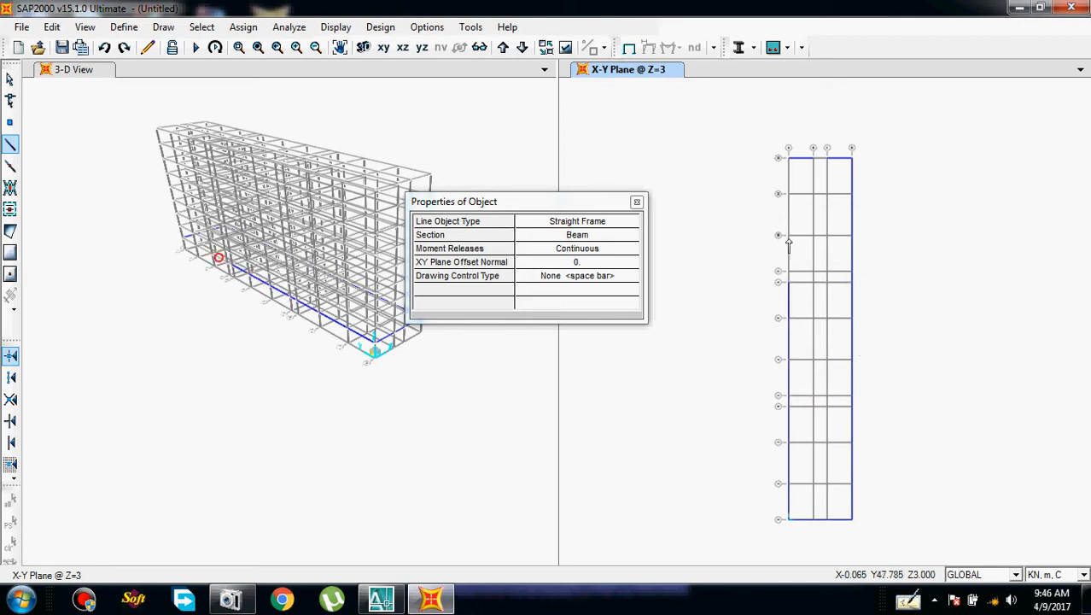
click(788, 195)
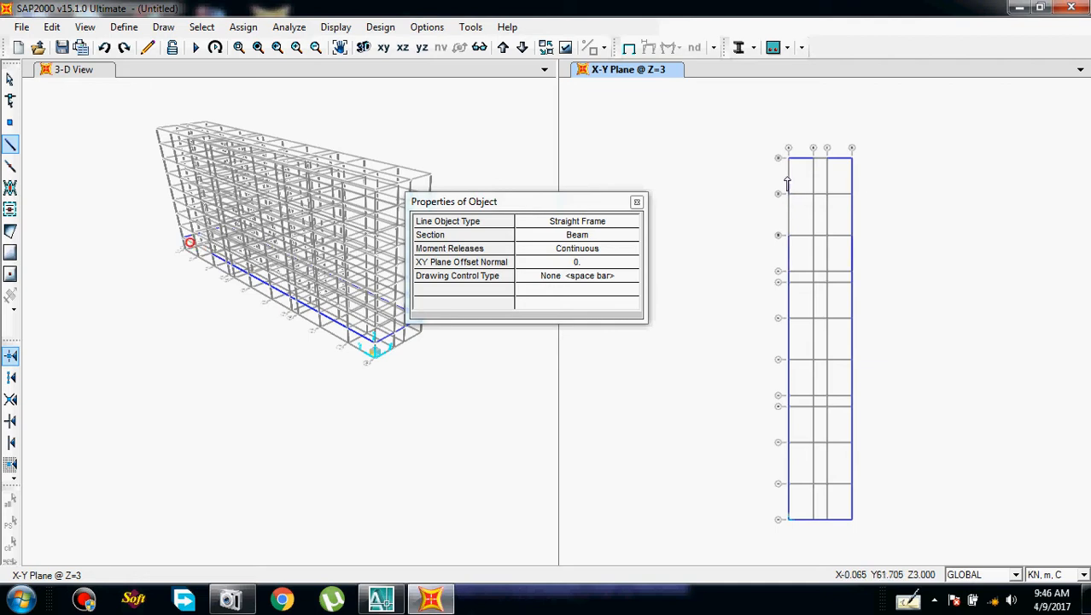
click(828, 160)
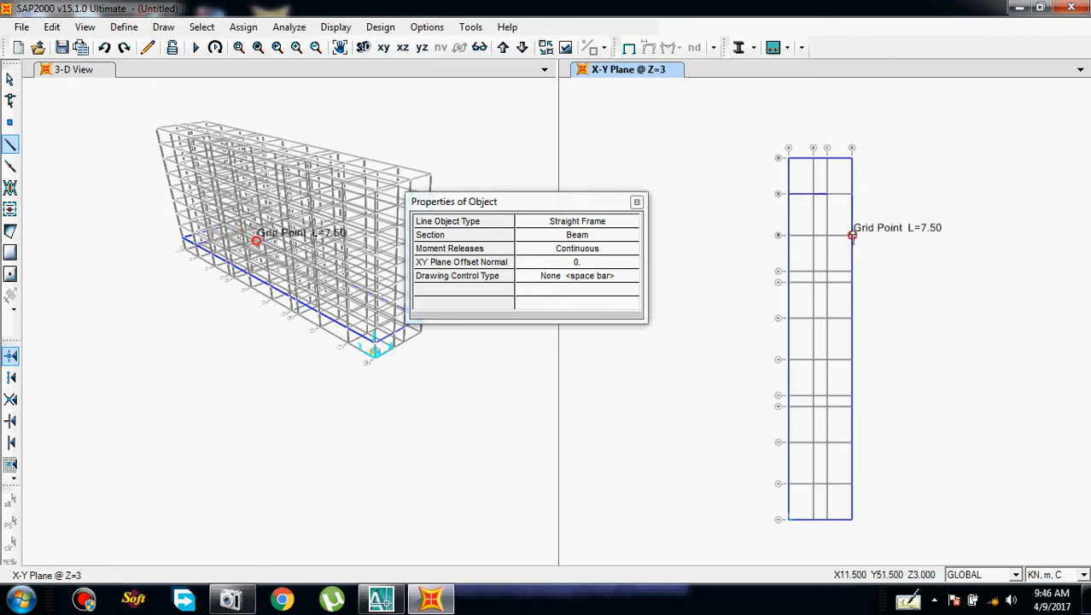
Draw Beam members across the plan from X=0 to X=11.5 m along the Y=51.5 m grid line
click(789, 236)
click(815, 236)
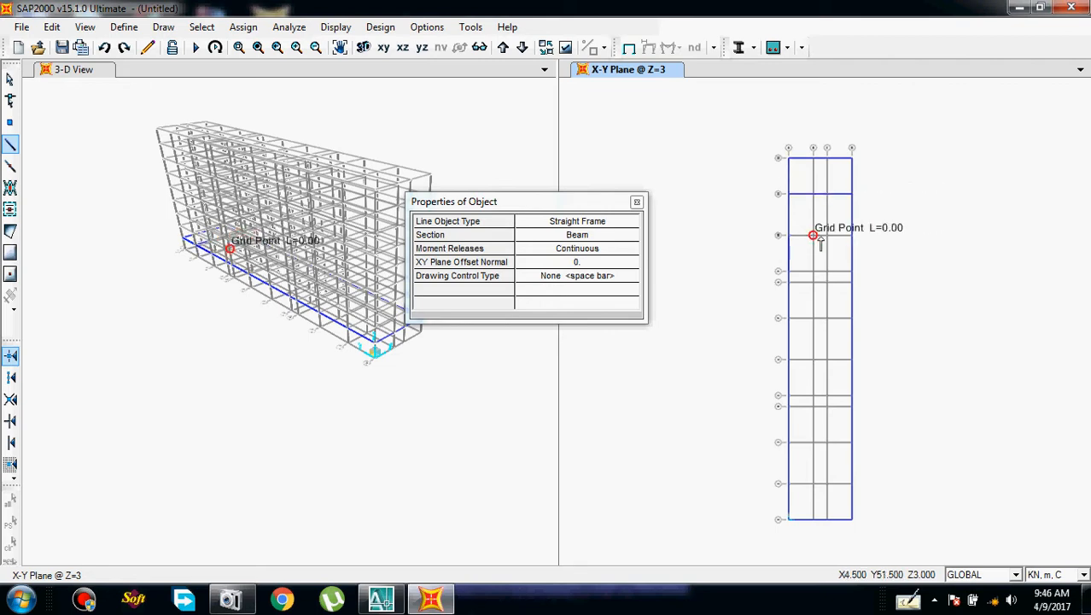
click(851, 235)
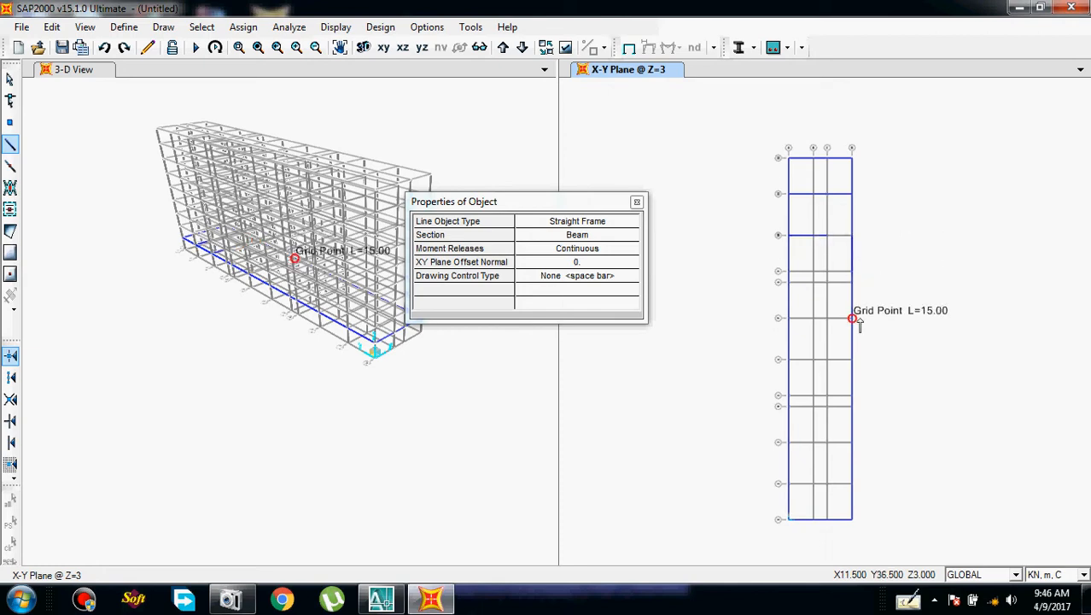
Draw Beam members across the plan from X=0 to X=11.5 m along the closely spaced Y=45 m and Y=43 m grid lines
click(789, 272)
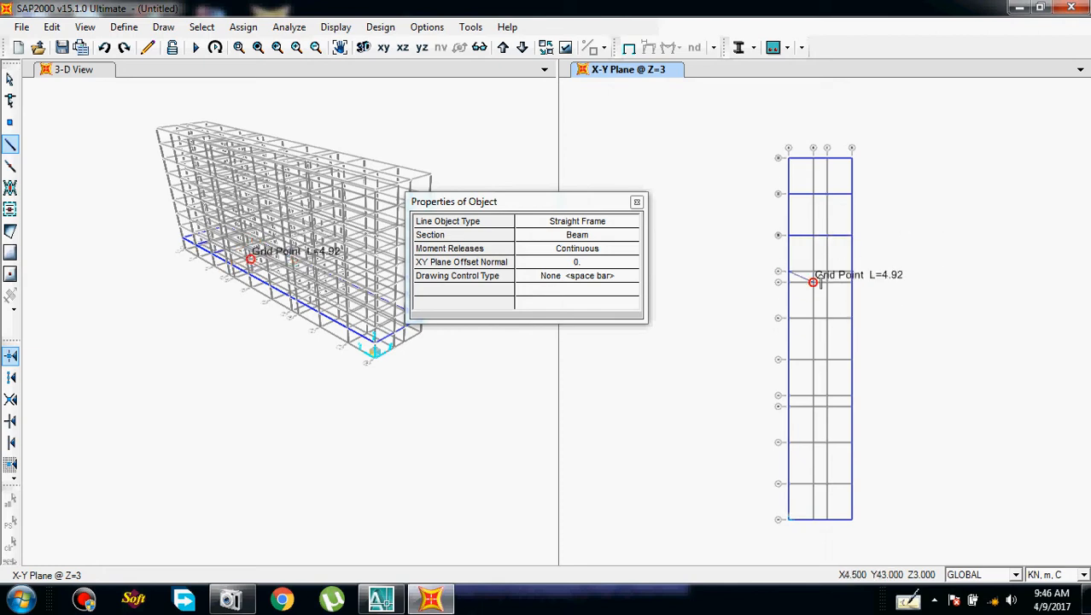
click(814, 272)
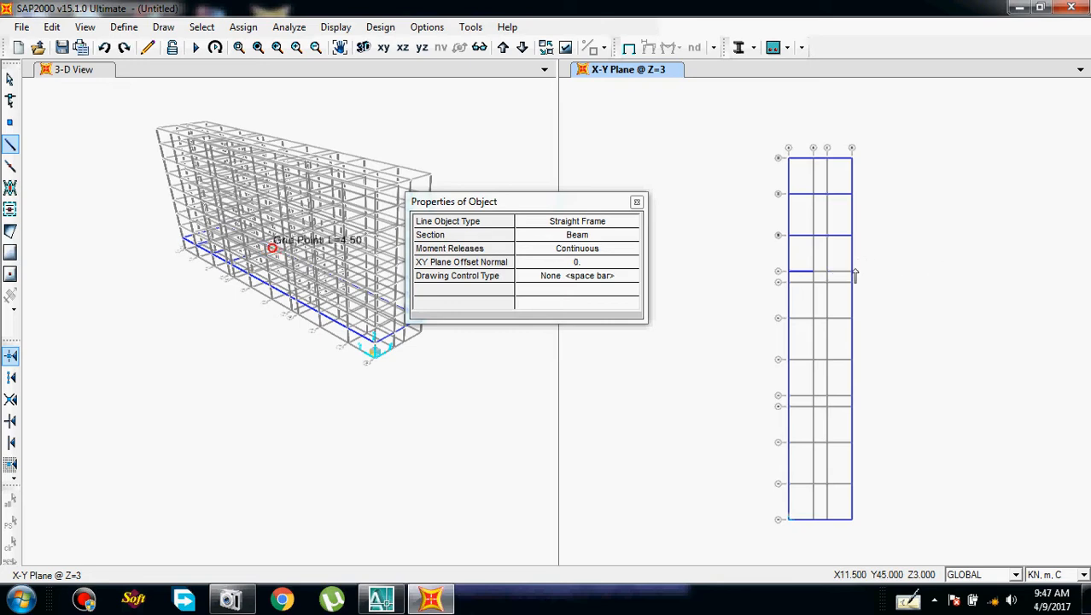
click(852, 272)
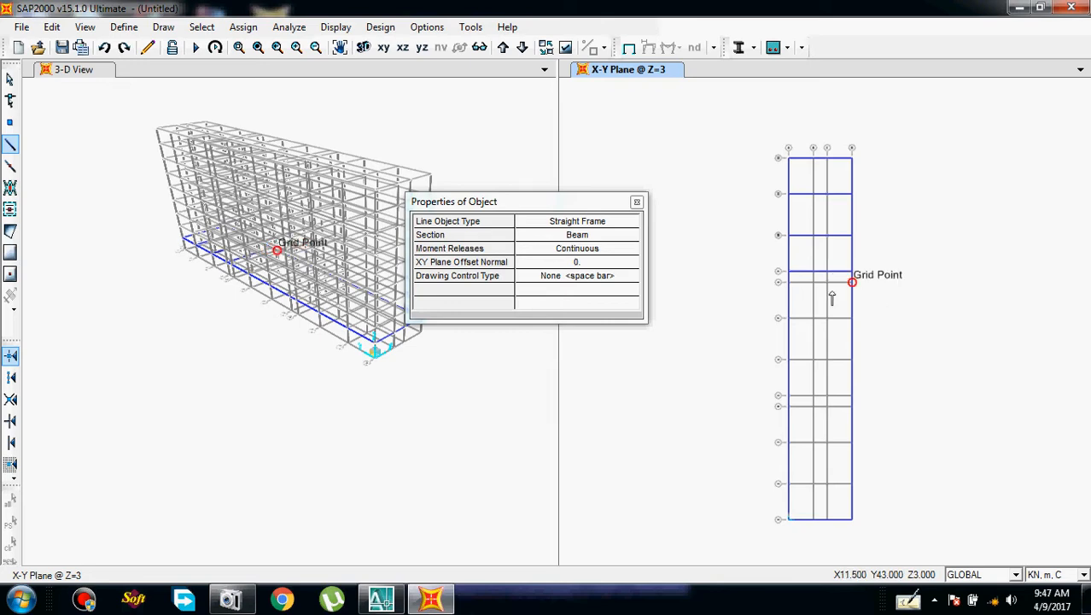
click(788, 282)
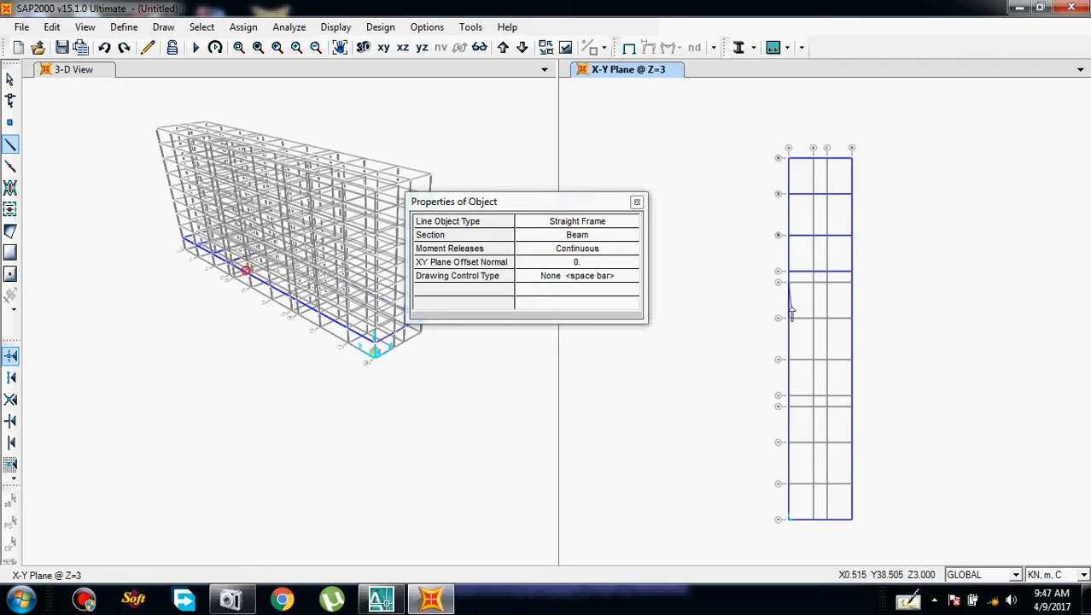
click(813, 282)
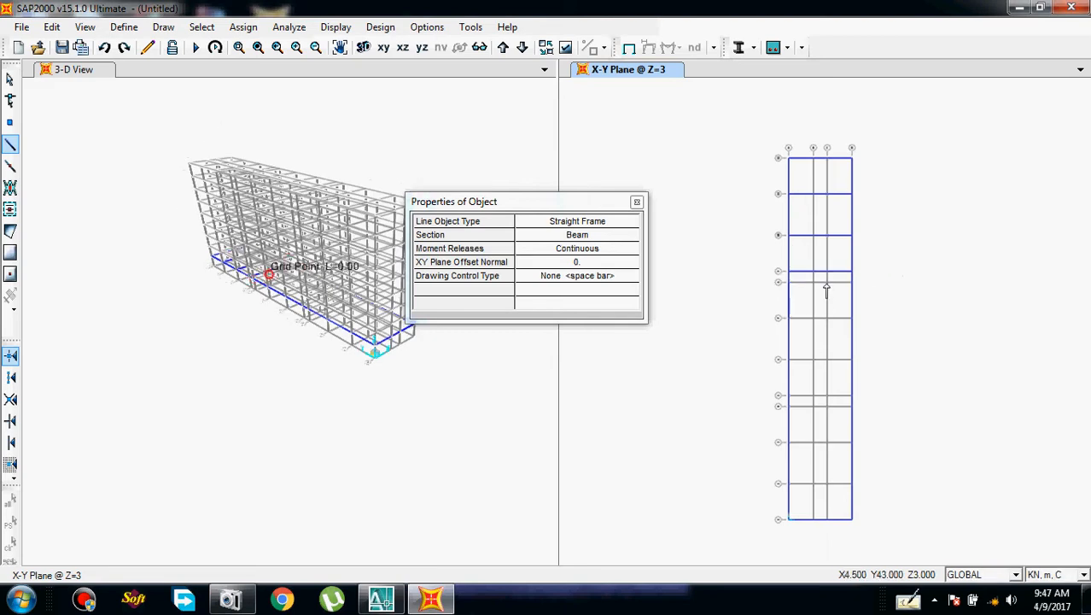
click(872, 291)
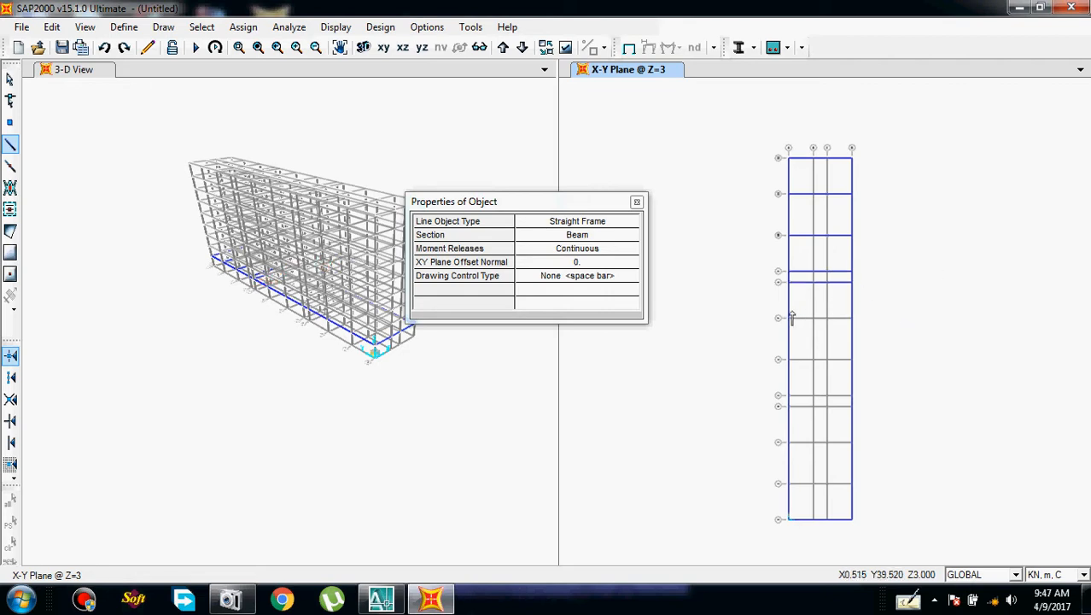
Draw Beam members across the full plan width along the Y=36.5, 29, 22.5 and 20.5 m grid lines
click(851, 318)
click(852, 361)
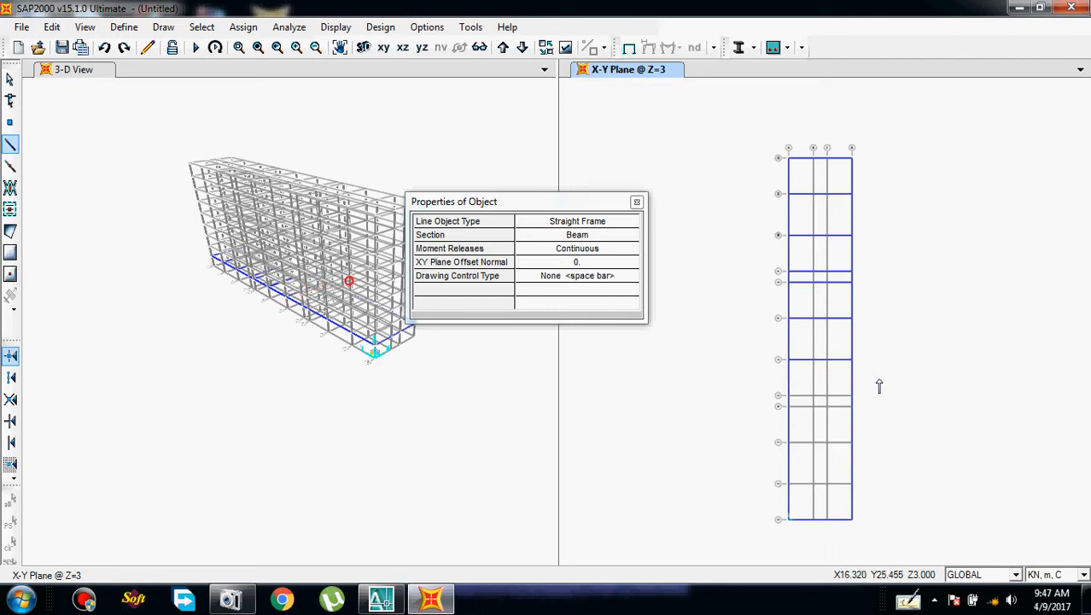
click(812, 396)
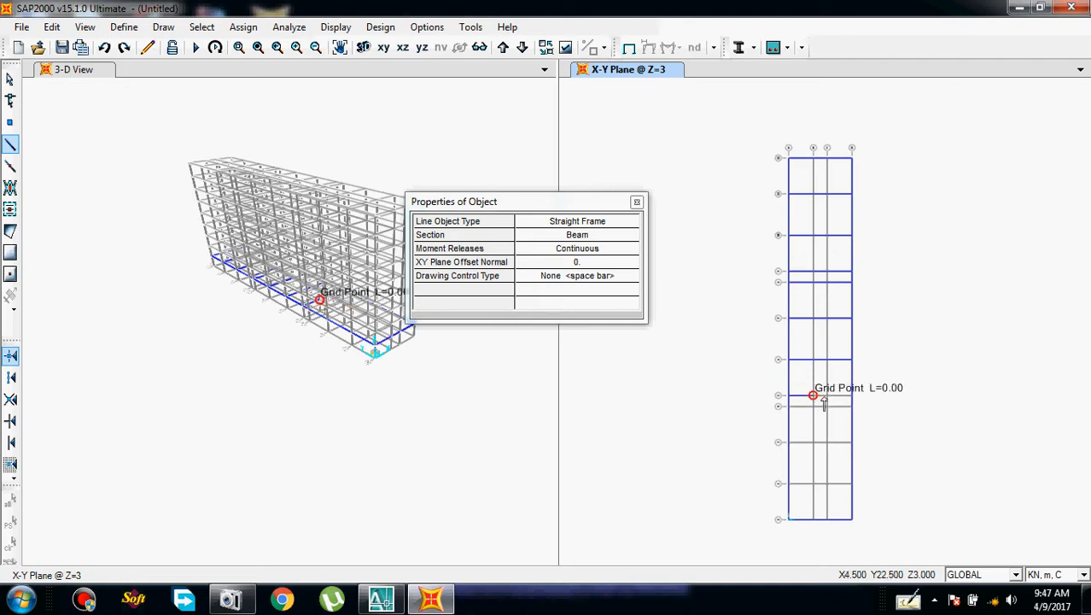
click(827, 395)
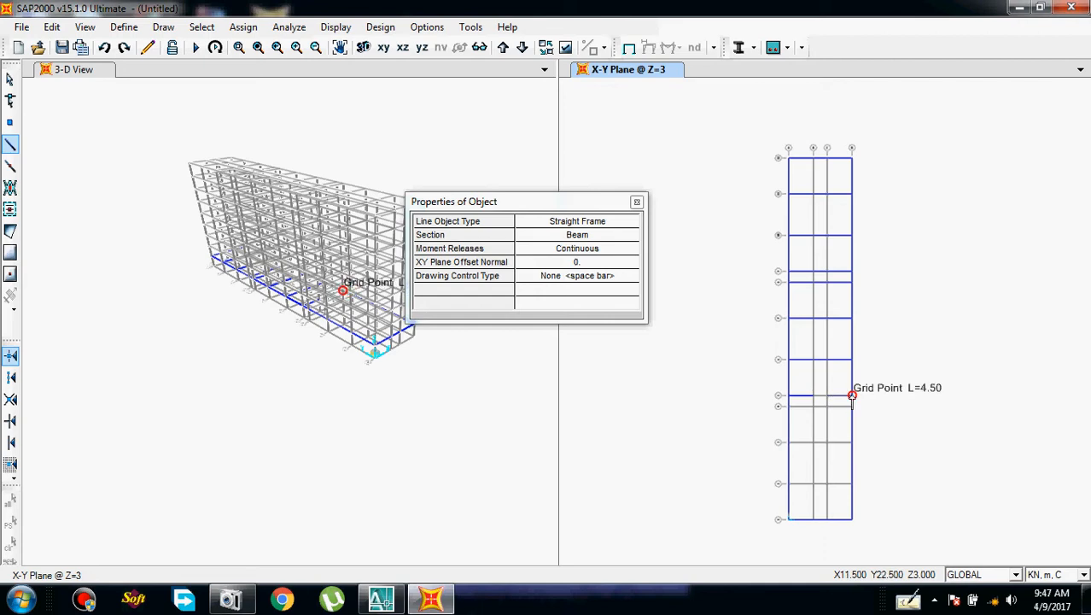
click(852, 396)
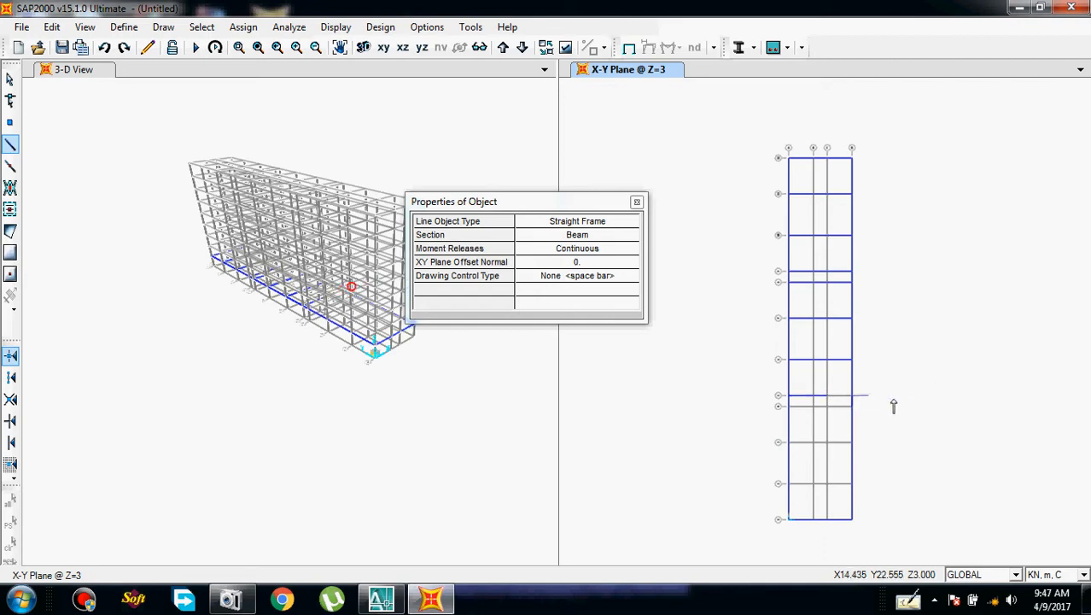
click(788, 408)
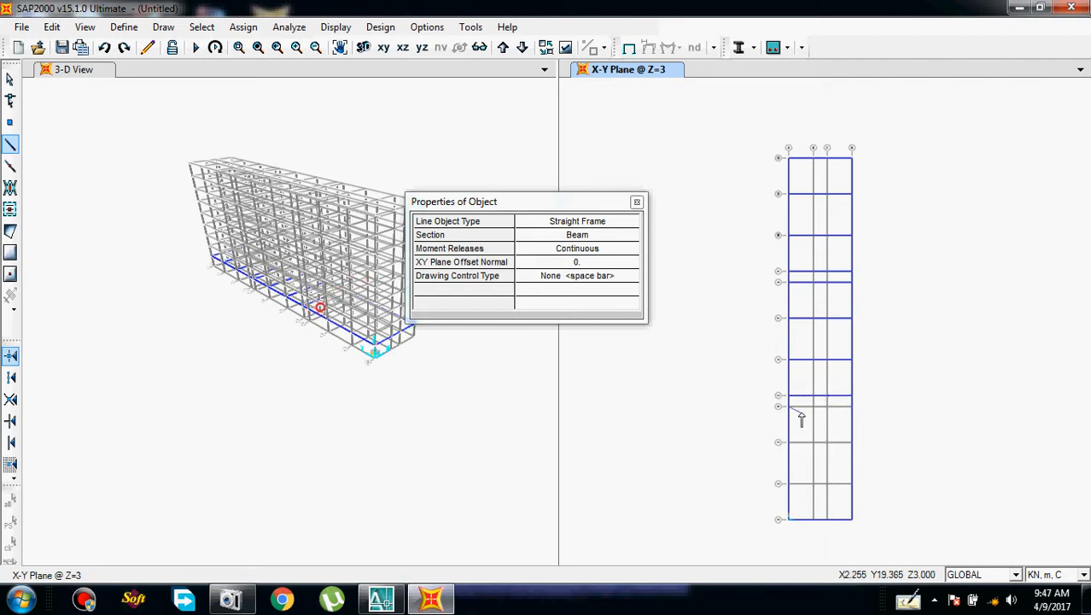
click(852, 406)
Draw Beam members across the full plan width along the Y=14 m and Y=6.5 m grid lines
scroll(877, 427, up, 1)
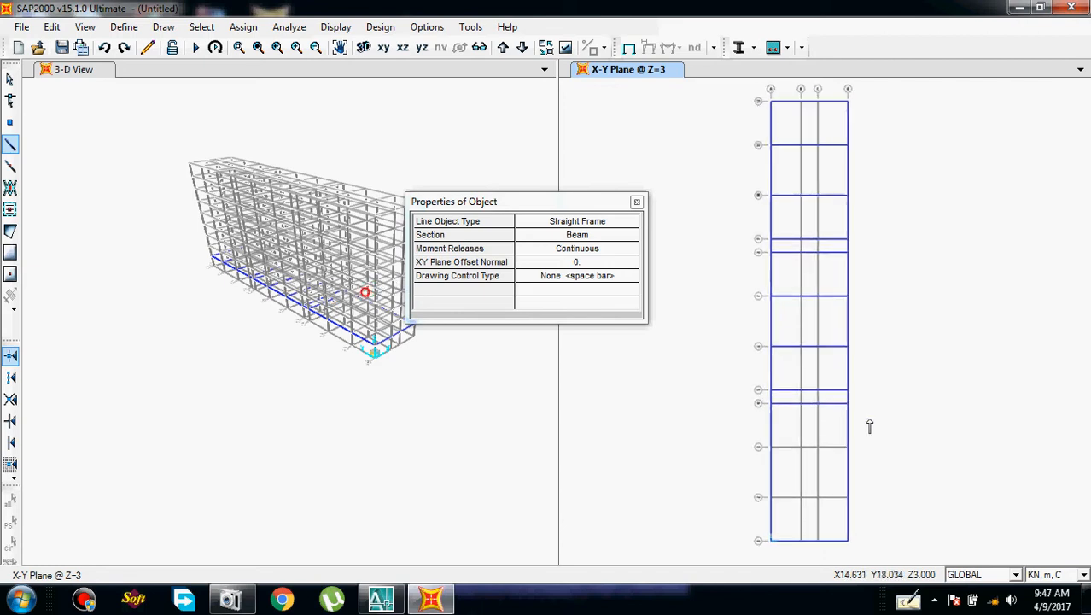
click(801, 451)
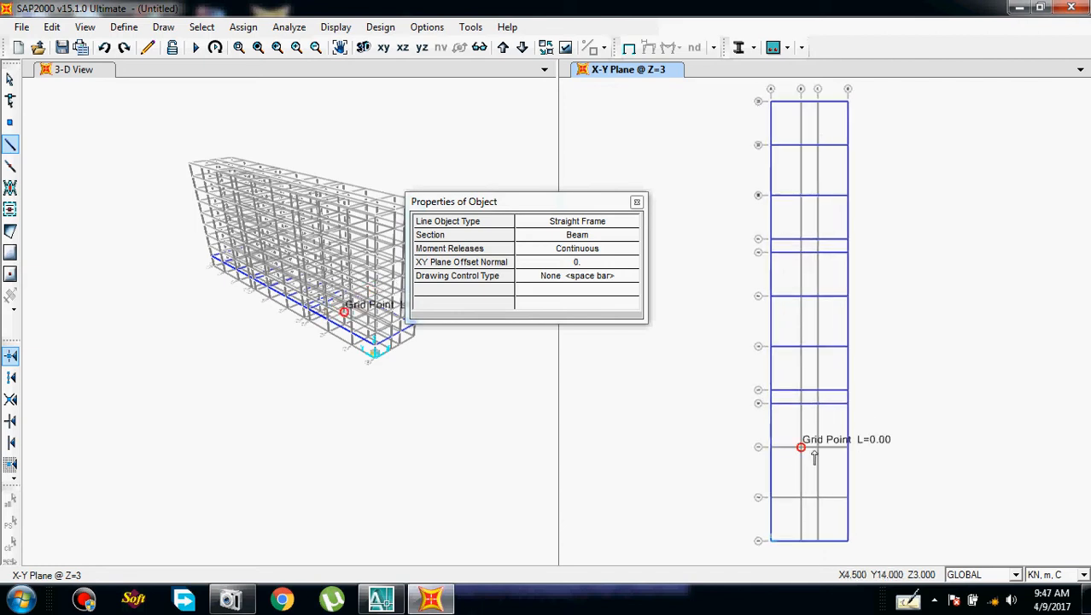
click(823, 452)
click(852, 452)
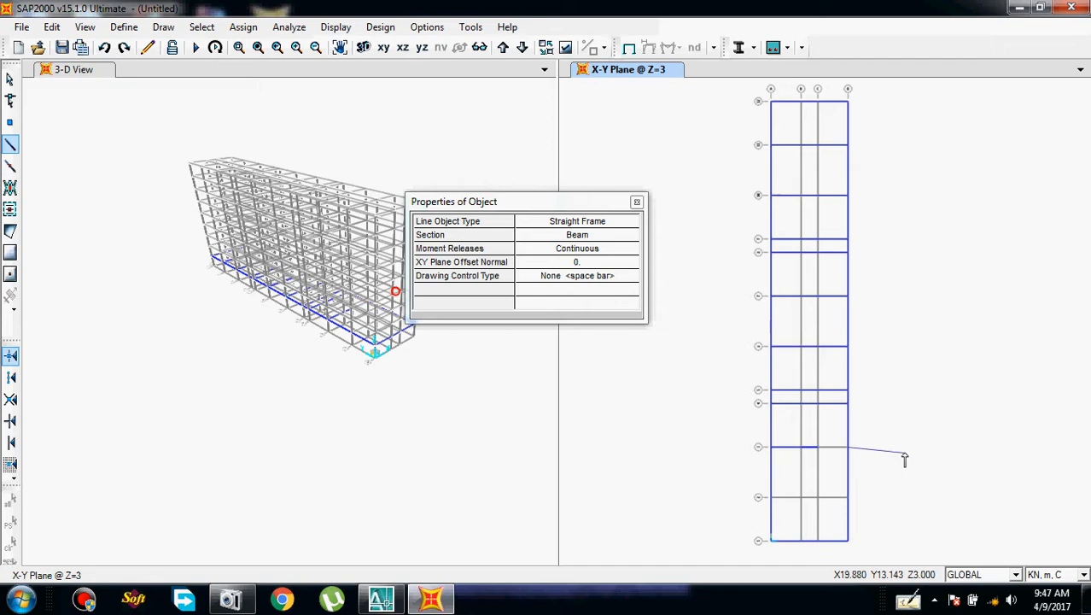
click(801, 497)
click(818, 497)
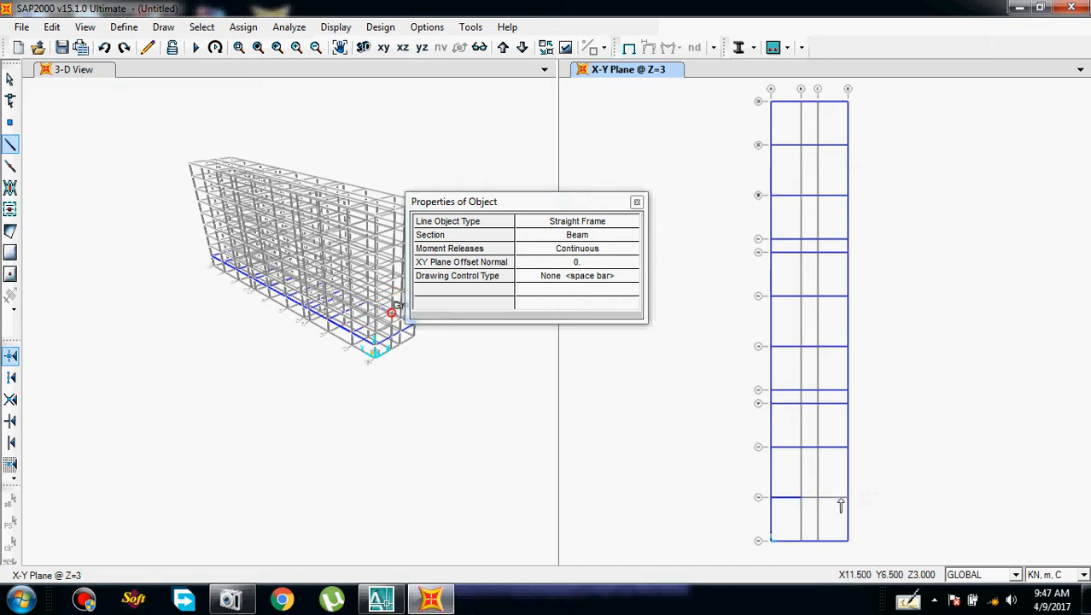
click(848, 497)
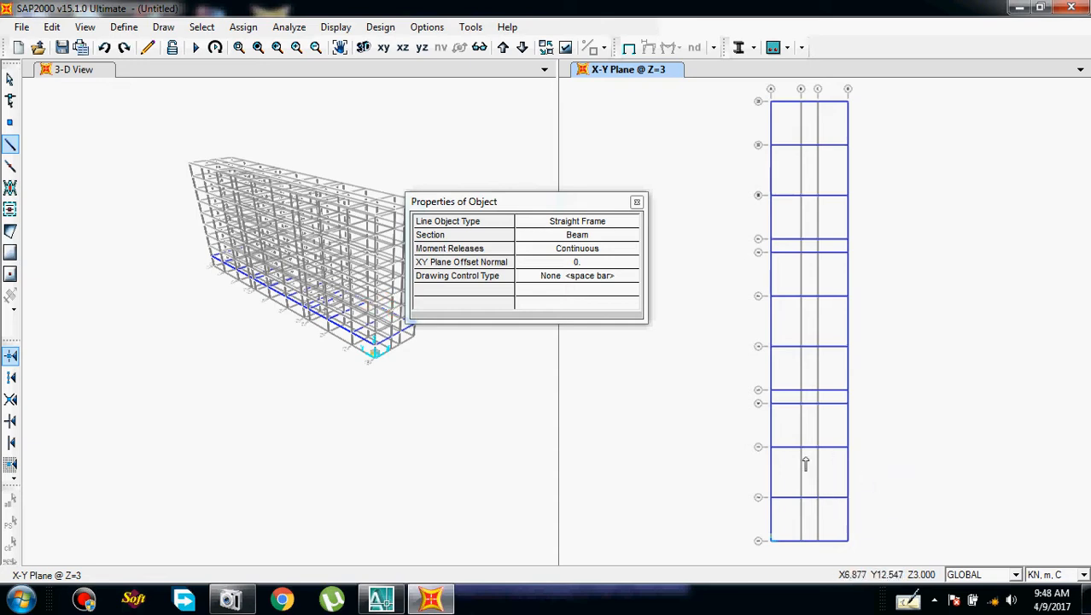
Draw Beam members along the X=4.5 m grid line over the whole plan length, from Y=0 to Y=65.5 m
mouse_move(787, 444)
middle_down()
mouse_move(799, 438)
mouse_move(801, 395)
mouse_move(799, 443)
middle_up()
scroll(802, 396, down, 2)
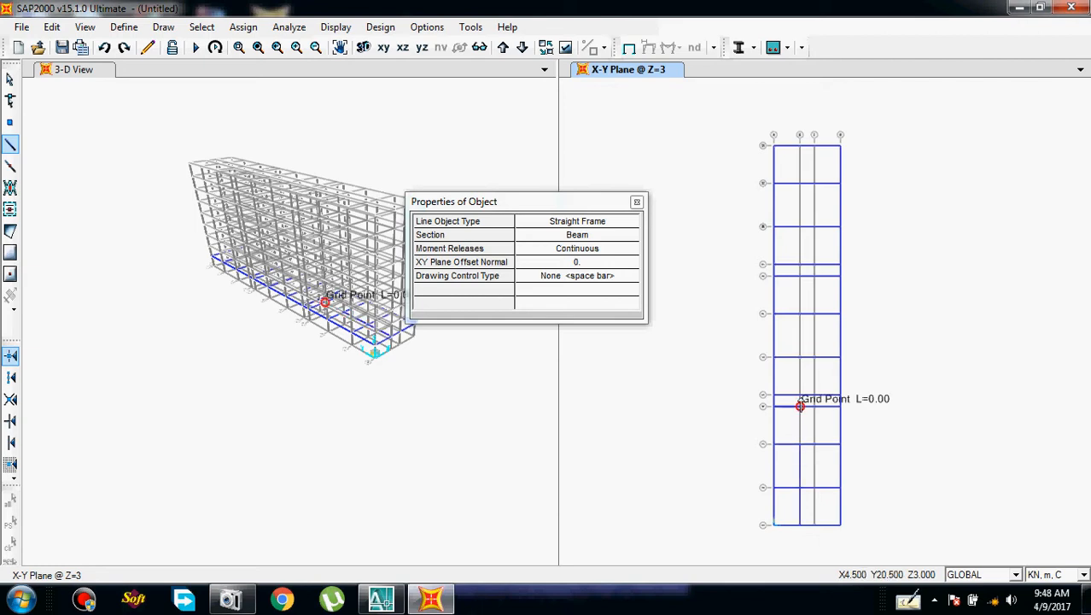
scroll(800, 406, up, 2)
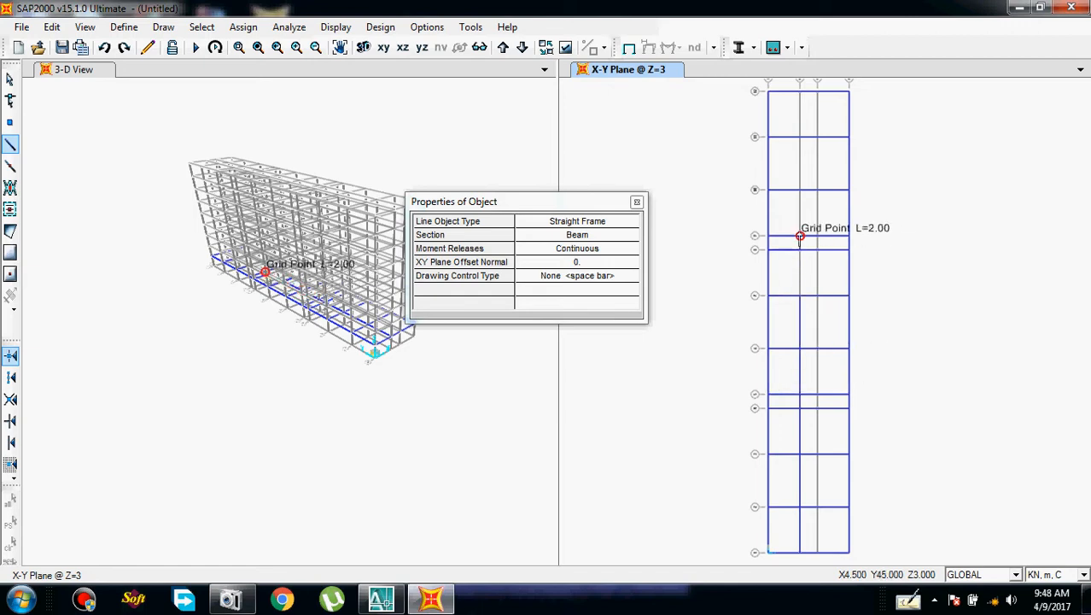
middle_drag(813, 195, 828, 275)
click(813, 172)
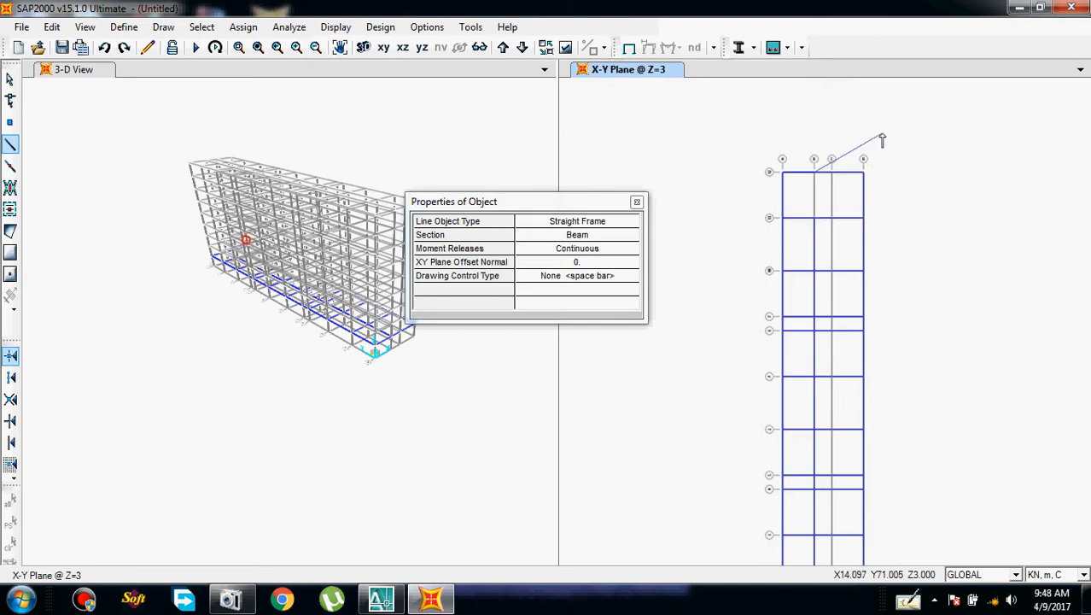
Draw Beam members along the X=7 m grid line over the whole plan length, from Y=0 to Y=65.5 m
right_click(883, 136)
middle_drag(860, 205, 827, 126)
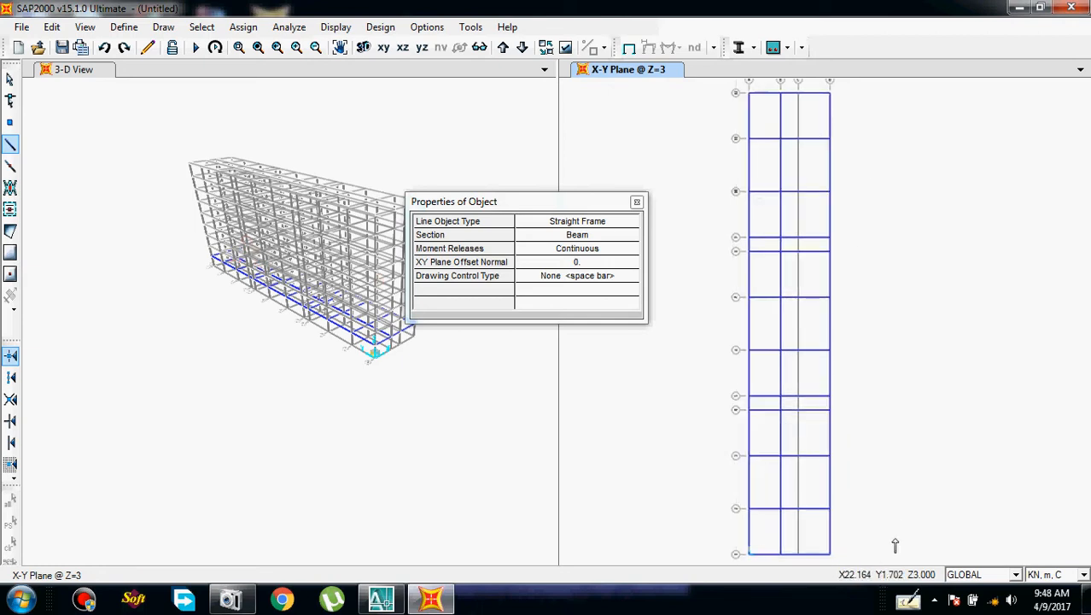
click(799, 509)
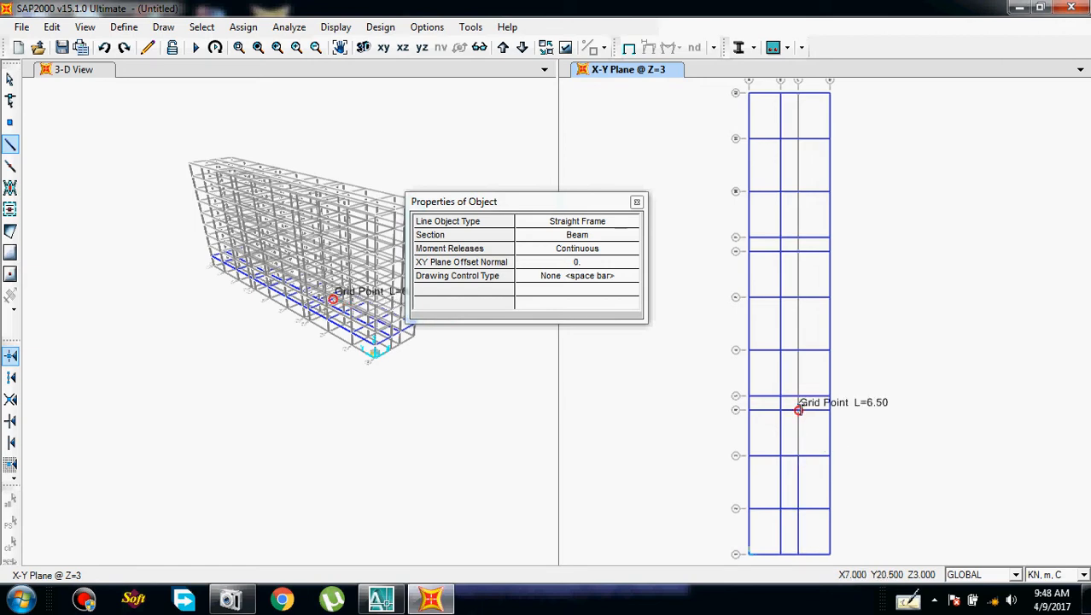
click(800, 410)
click(799, 396)
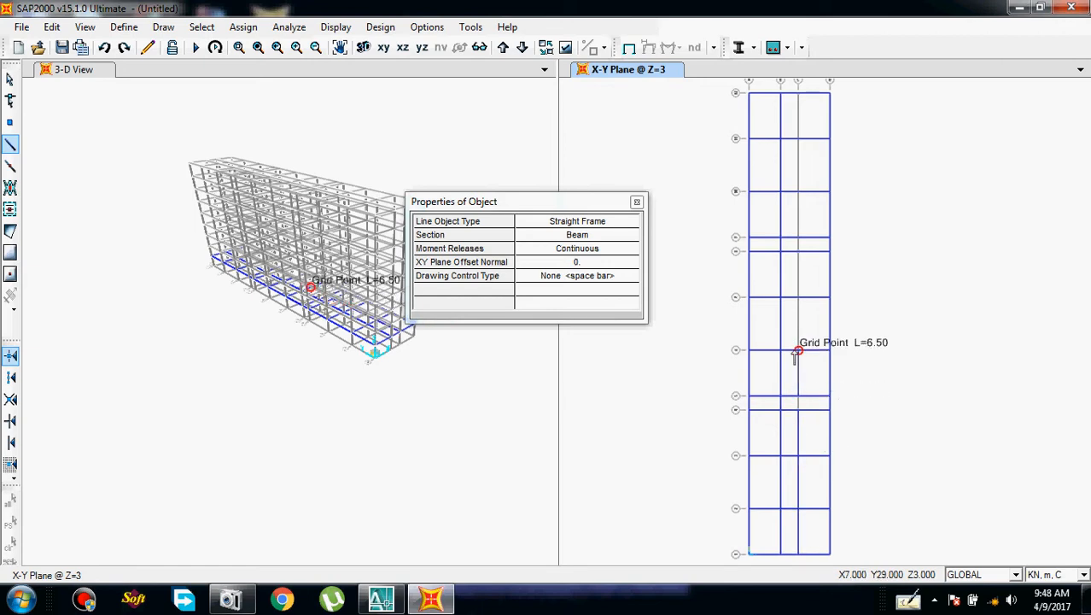
click(799, 351)
click(799, 298)
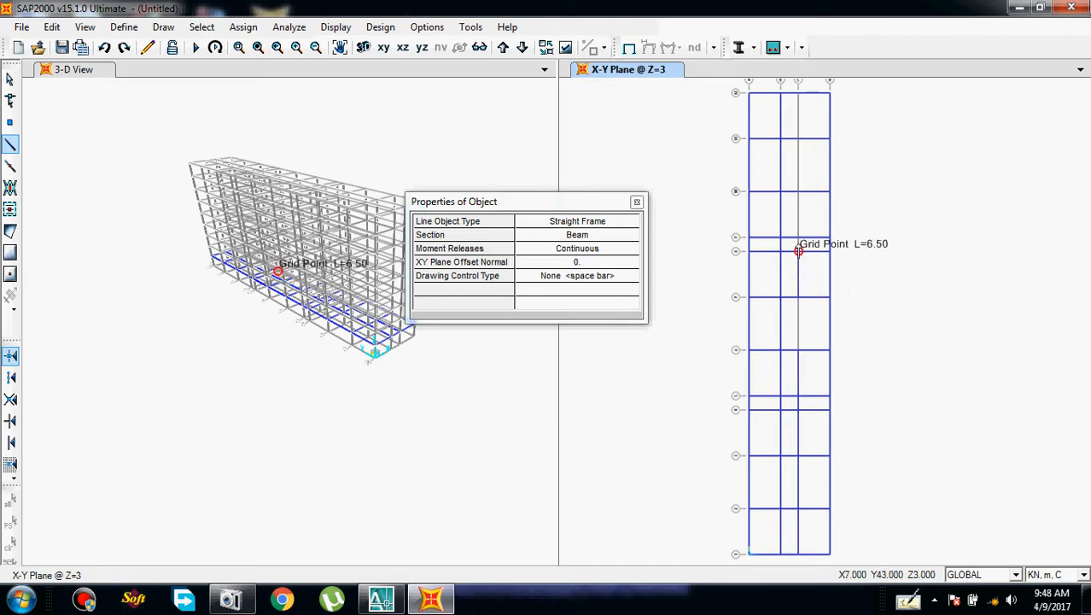
click(798, 250)
click(798, 236)
click(798, 190)
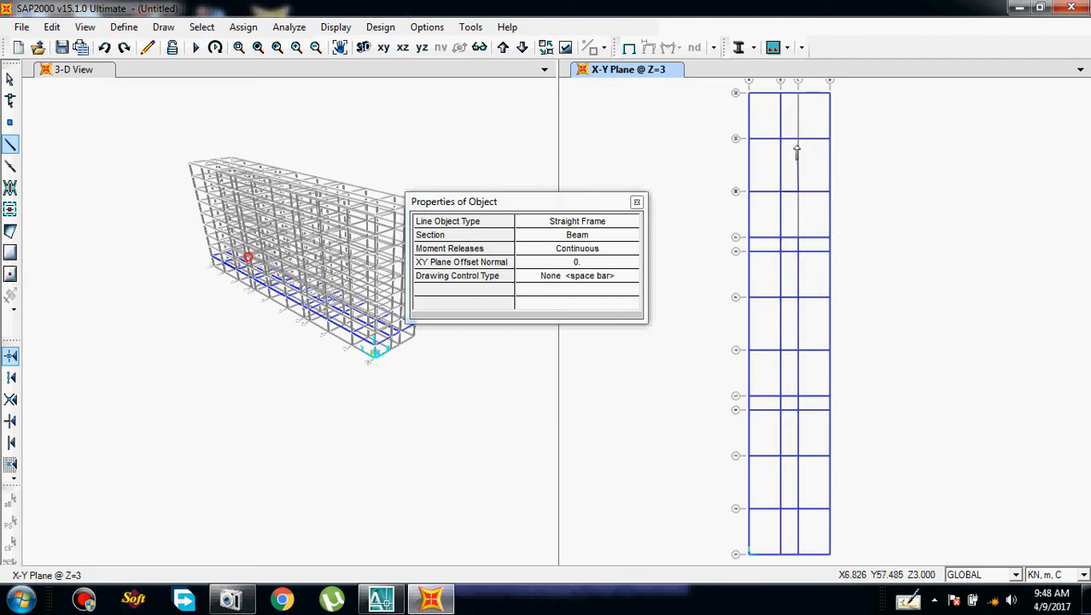
click(798, 137)
click(798, 96)
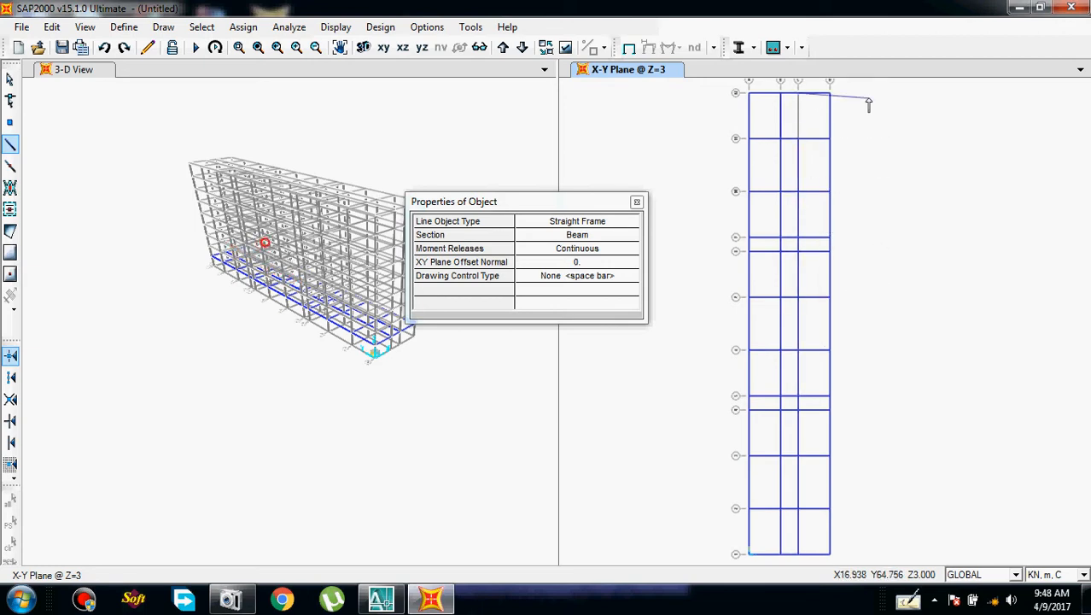
right_click(867, 108)
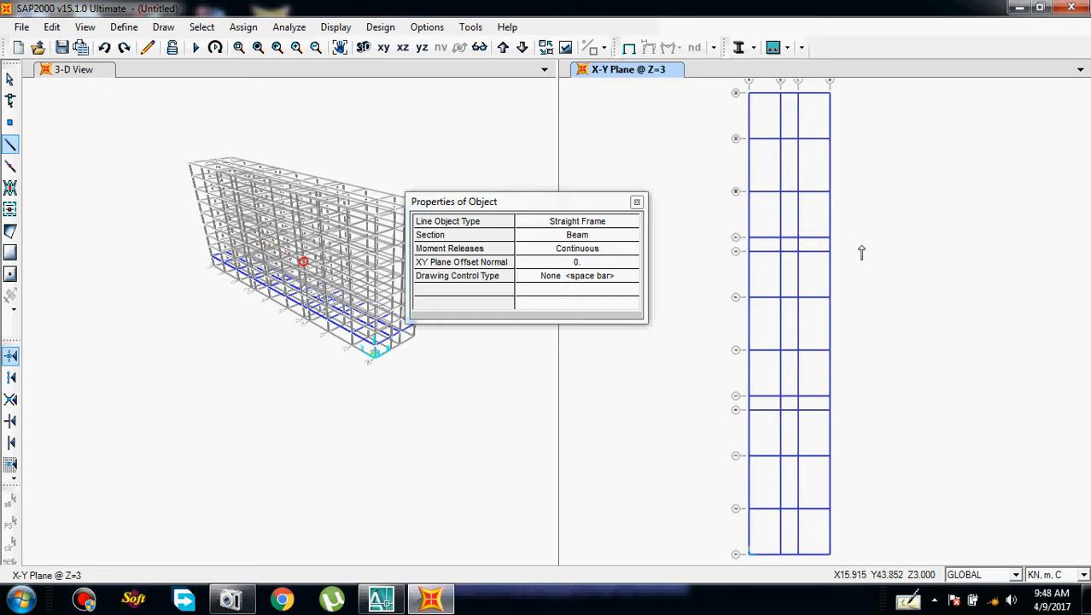
With the section set to Column, draw columns from Z=0 to Z=3 at Y=0, 6.5, 14, 20.5 and 22.5 m in the Y-Z plane at X=0
click(628, 239)
click(632, 238)
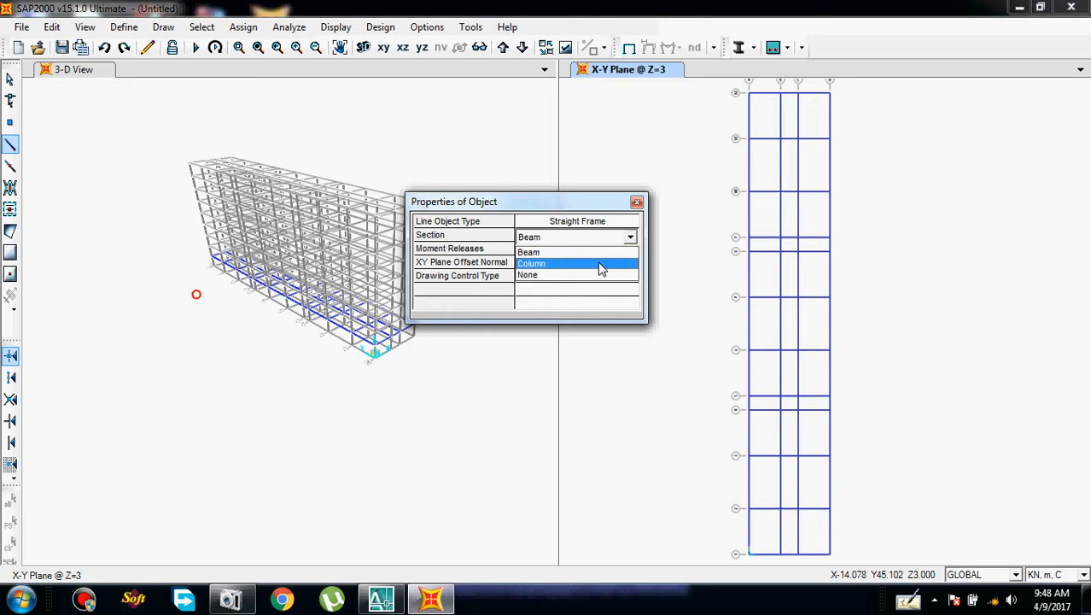
click(600, 267)
drag(528, 204, 451, 189)
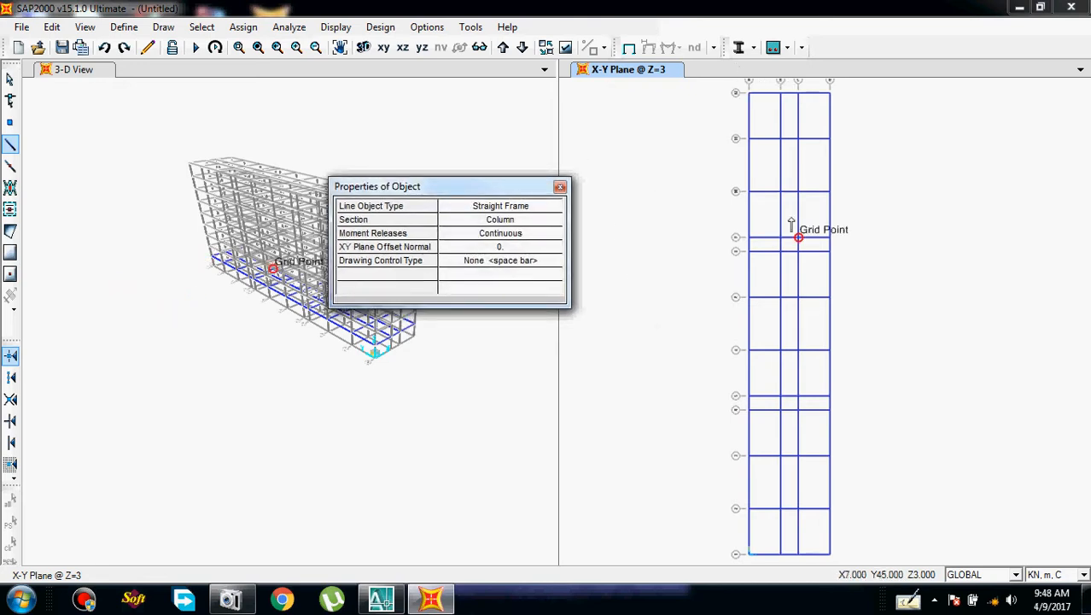
click(422, 48)
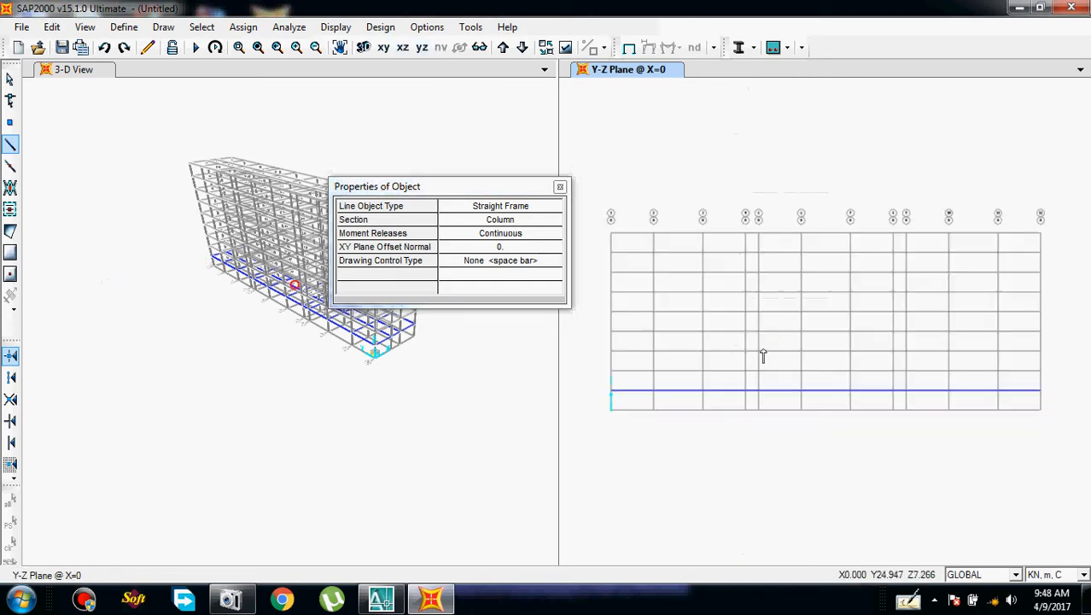
click(611, 390)
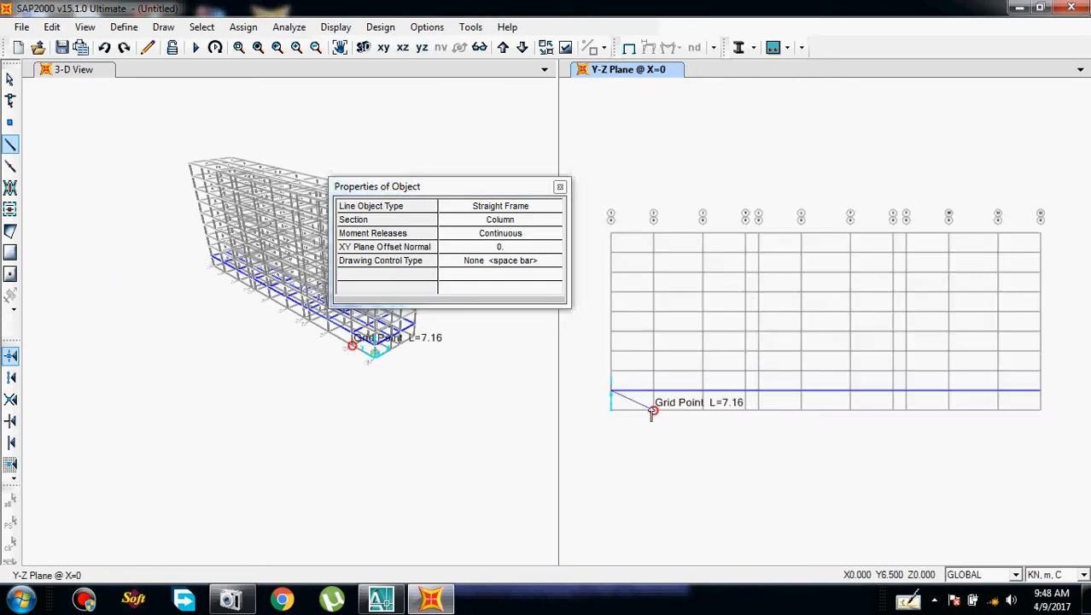
click(653, 411)
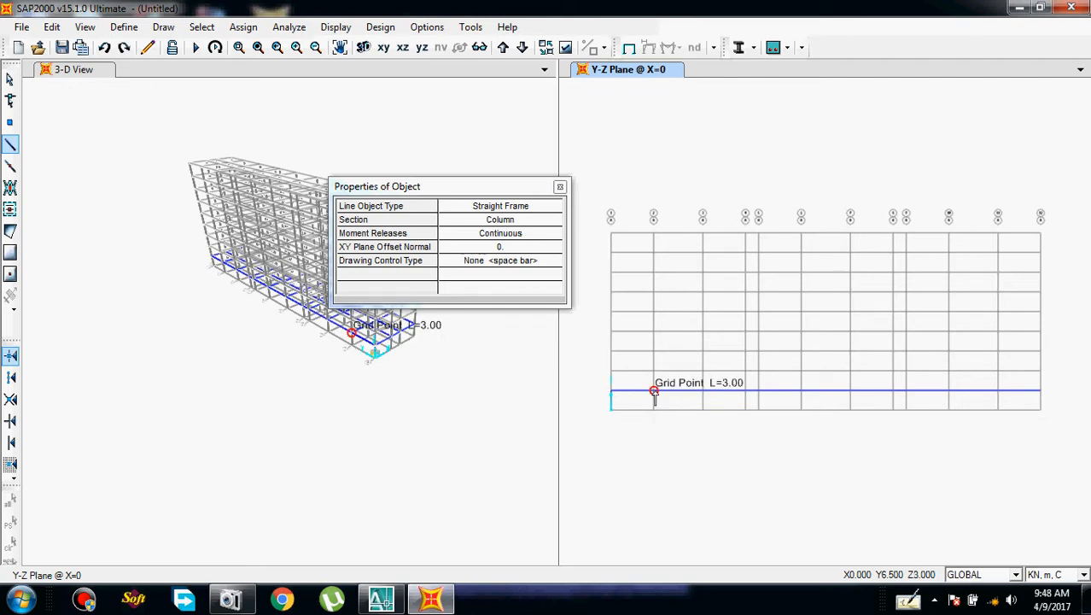
click(703, 411)
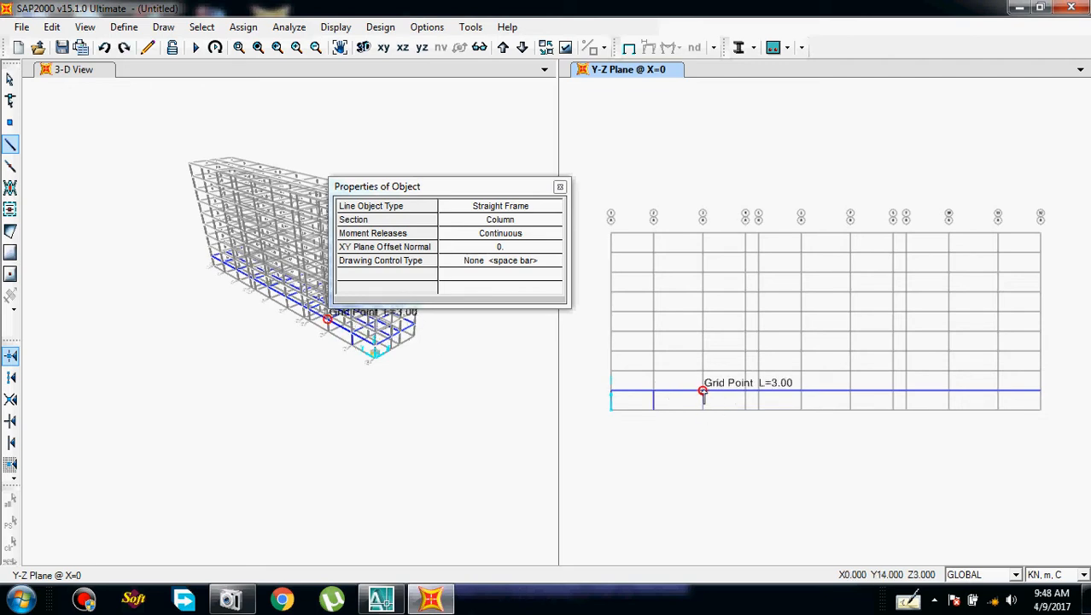
click(763, 409)
double_click(764, 396)
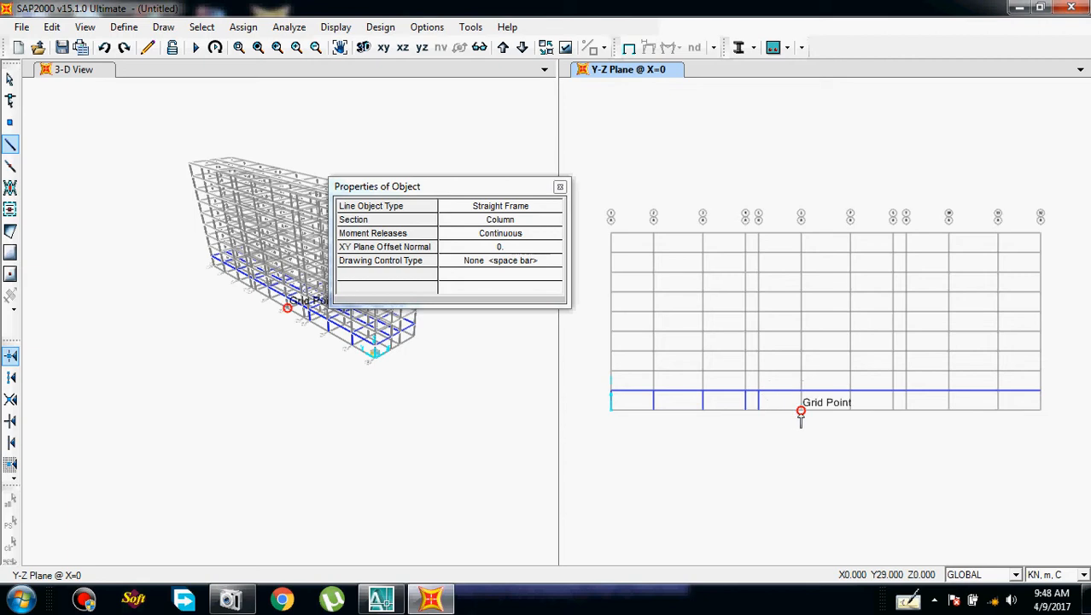
Draw Column members from Z=0 to Z=3 at Y=29, 36.5, 43 and 45 m in the X=0 elevation
click(801, 412)
double_click(801, 391)
click(850, 410)
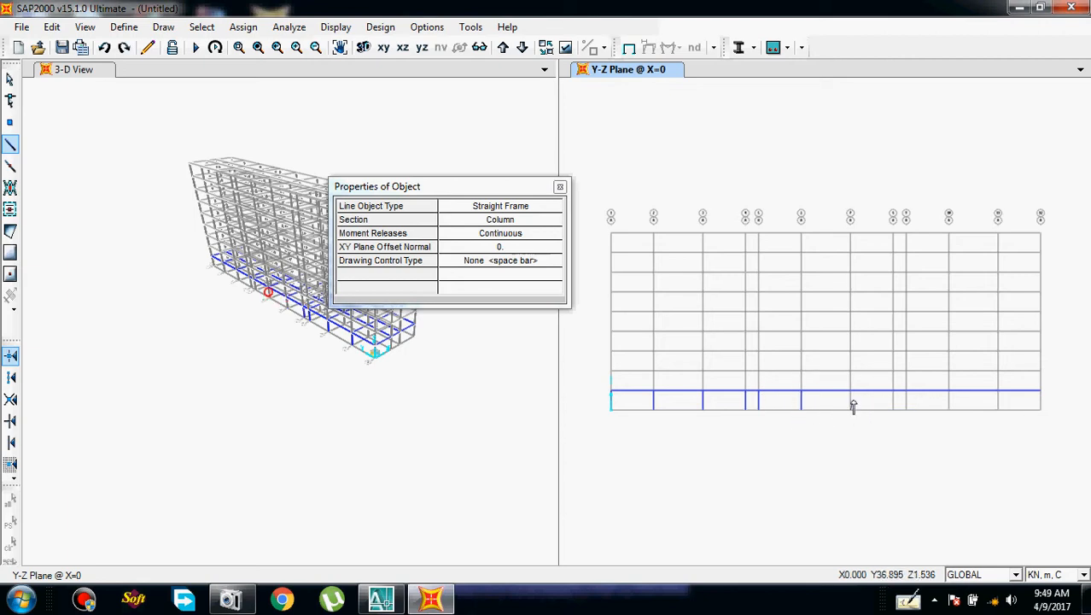
double_click(850, 391)
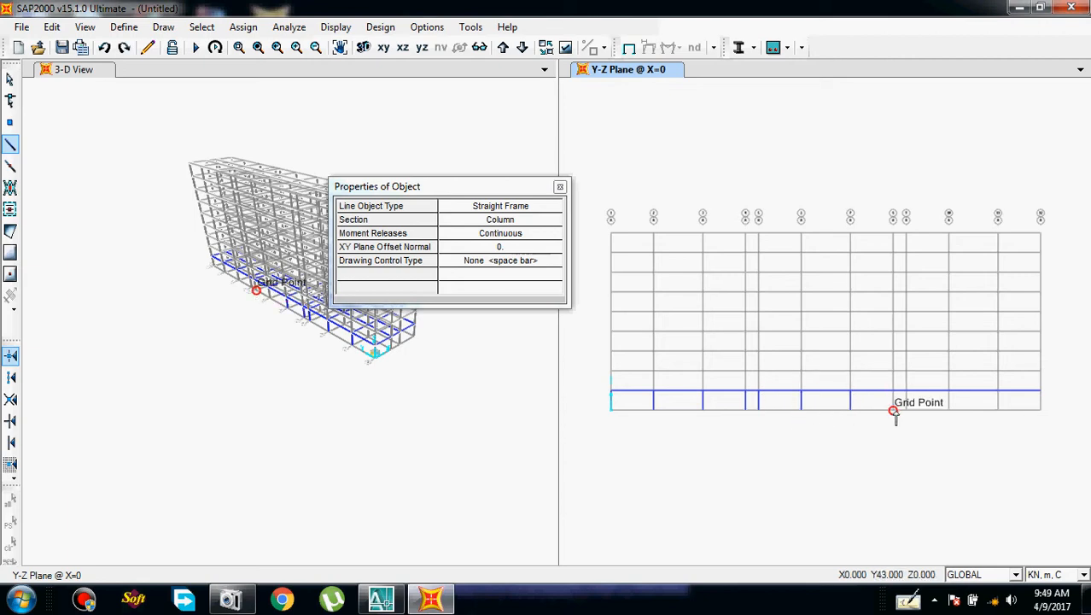
click(893, 411)
double_click(893, 391)
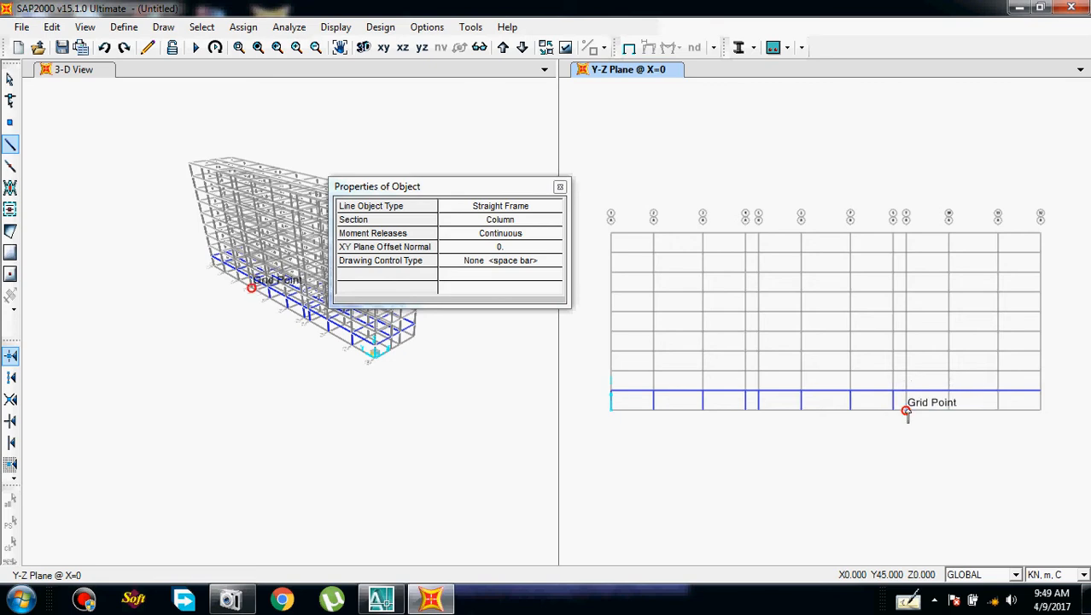
click(906, 410)
double_click(906, 391)
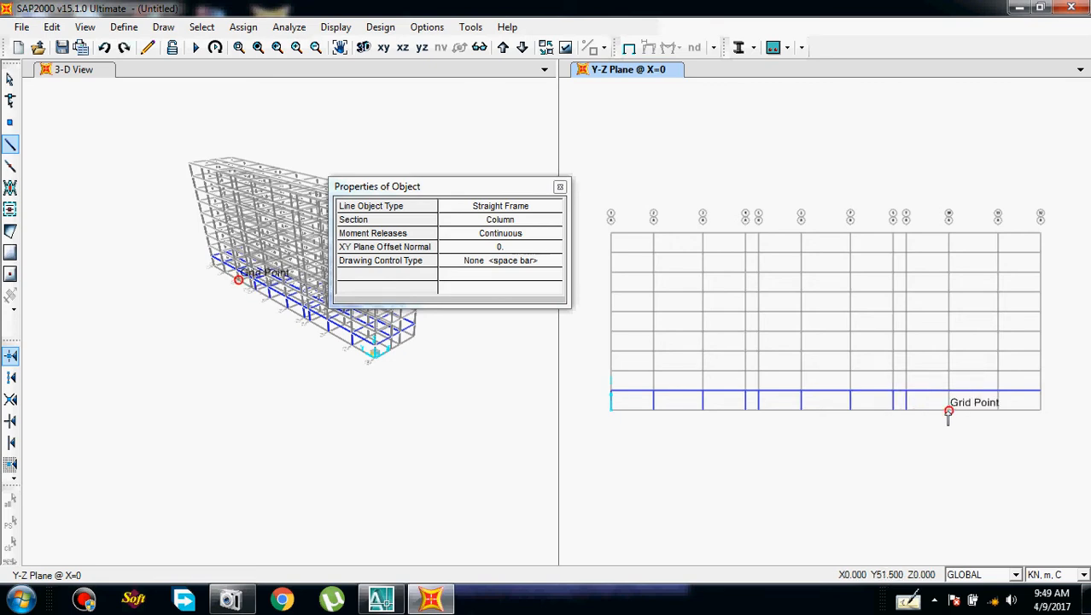
Draw Column members from Z=0 to Z=3 at Y=51.5, 59 and 65.5 m in the X=0 elevation
click(948, 410)
double_click(948, 391)
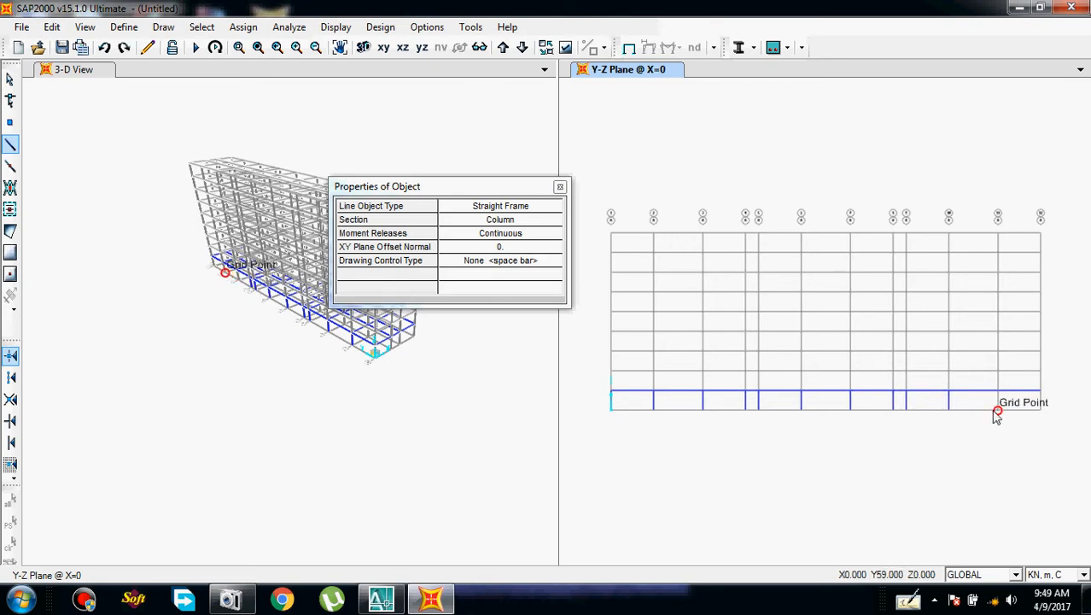
click(998, 411)
double_click(998, 392)
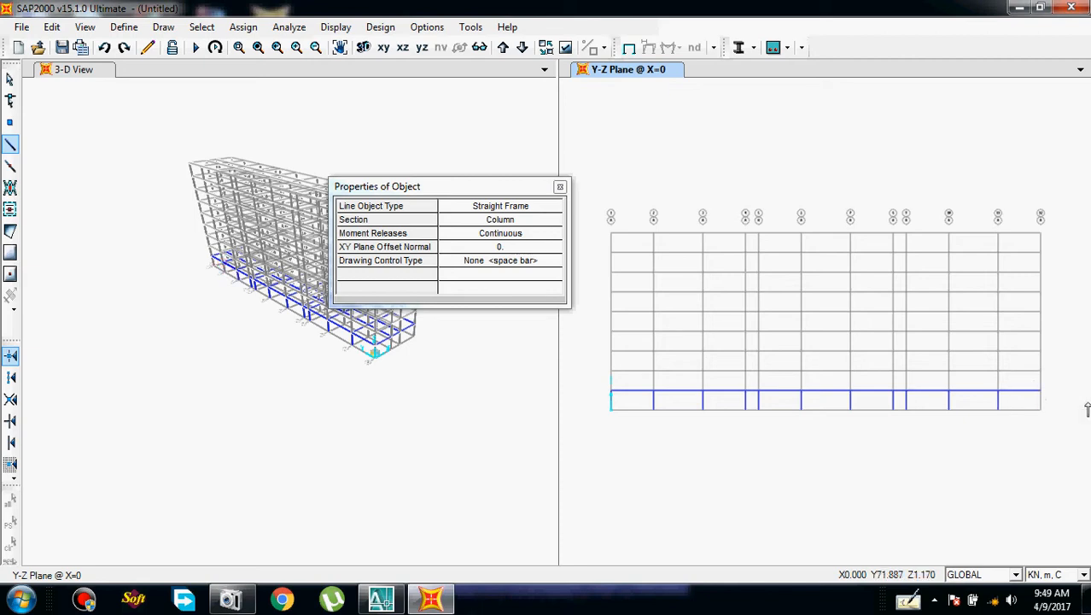
click(1034, 413)
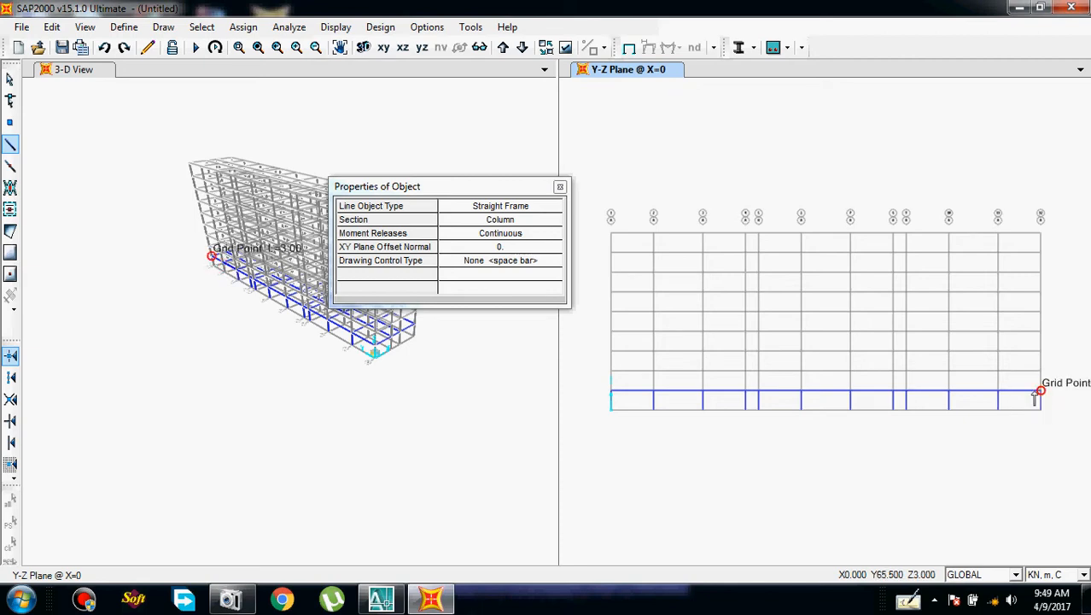
double_click(1034, 392)
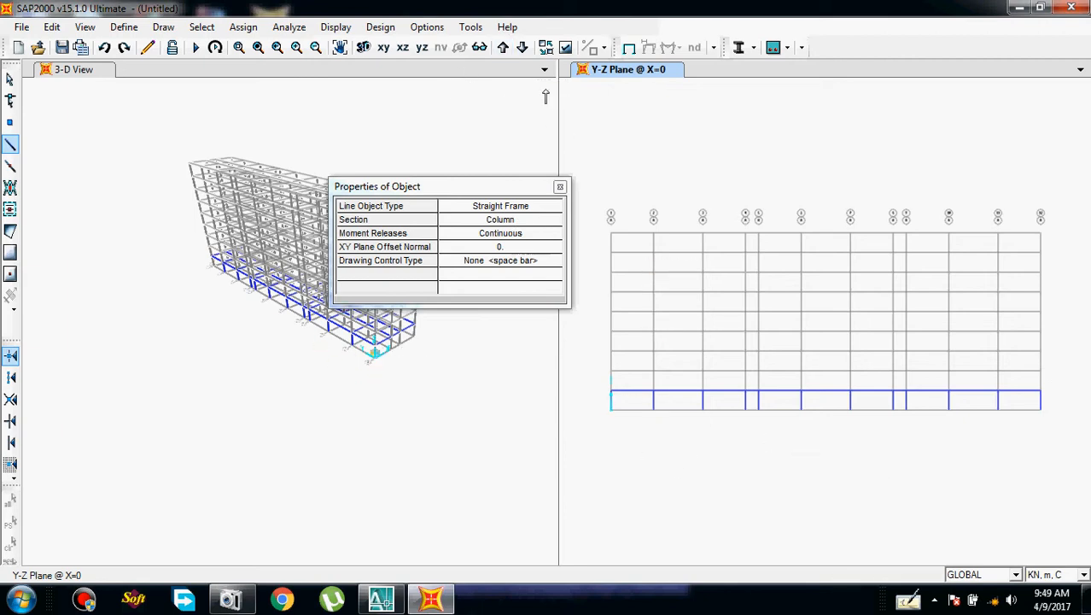
In the Y-Z elevation at X=4.5 m, draw Column members from Z=0 to Z=3 at Y=0, 6.5 and 14 m
click(504, 49)
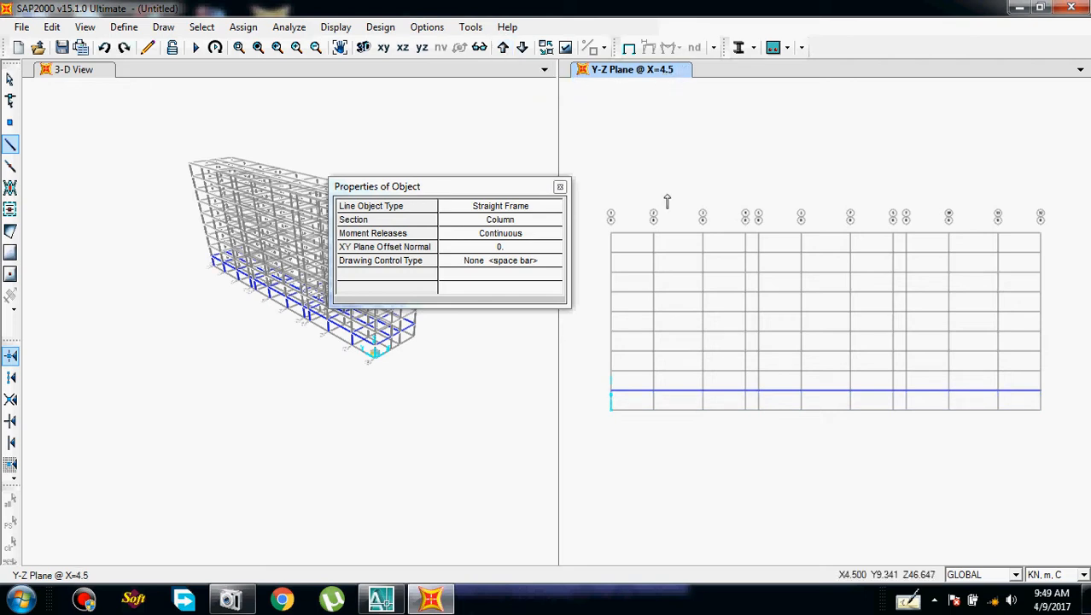
click(611, 390)
click(654, 409)
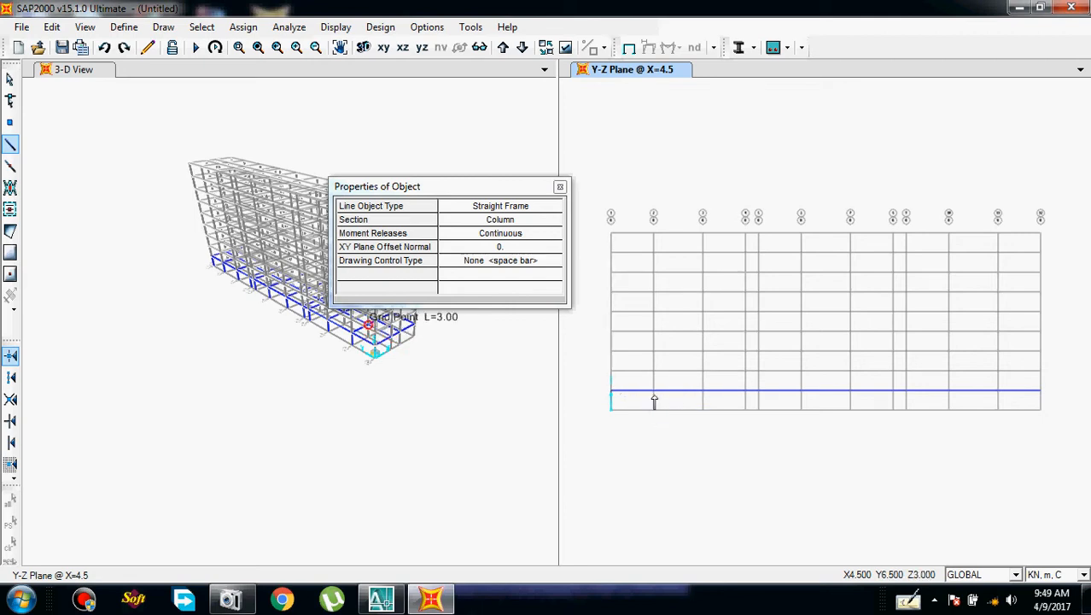
click(654, 392)
right_click(654, 393)
click(702, 404)
click(703, 390)
right_click(705, 392)
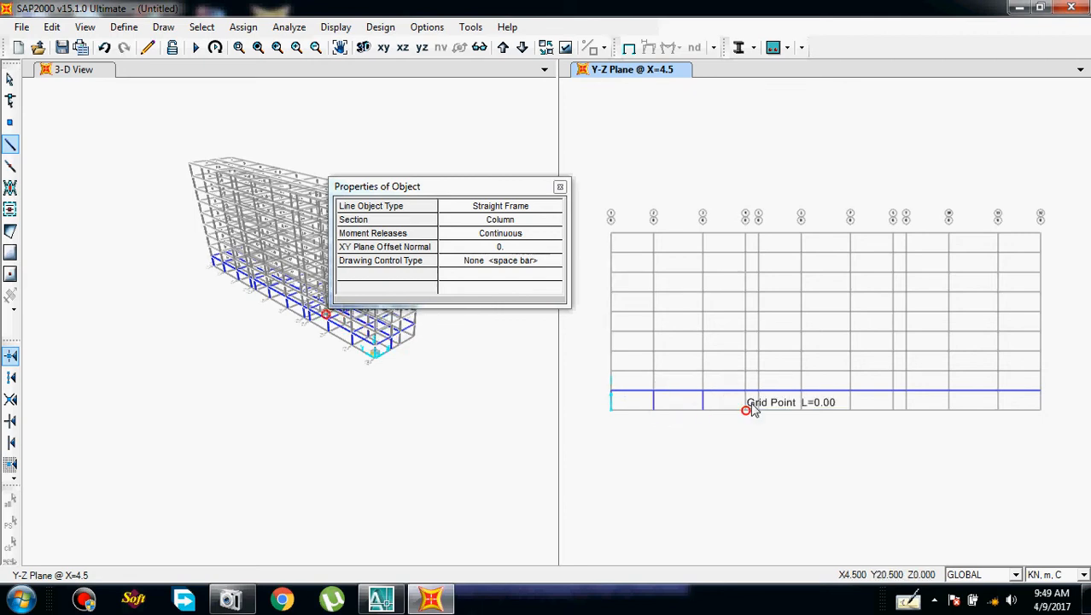
Draw Column members from Z=0 to Z=3 at Y=20.5, 22.5 and 29 m in the X=4.5 m elevation
click(746, 409)
click(745, 391)
right_click(747, 391)
click(758, 408)
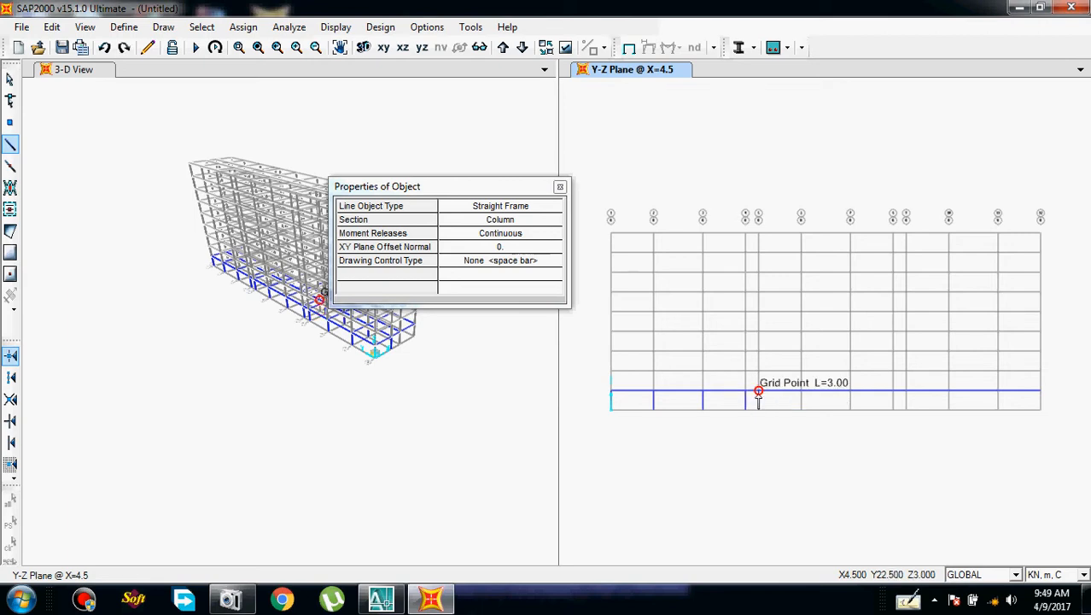
click(758, 392)
right_click(759, 393)
click(802, 408)
click(801, 391)
right_click(801, 393)
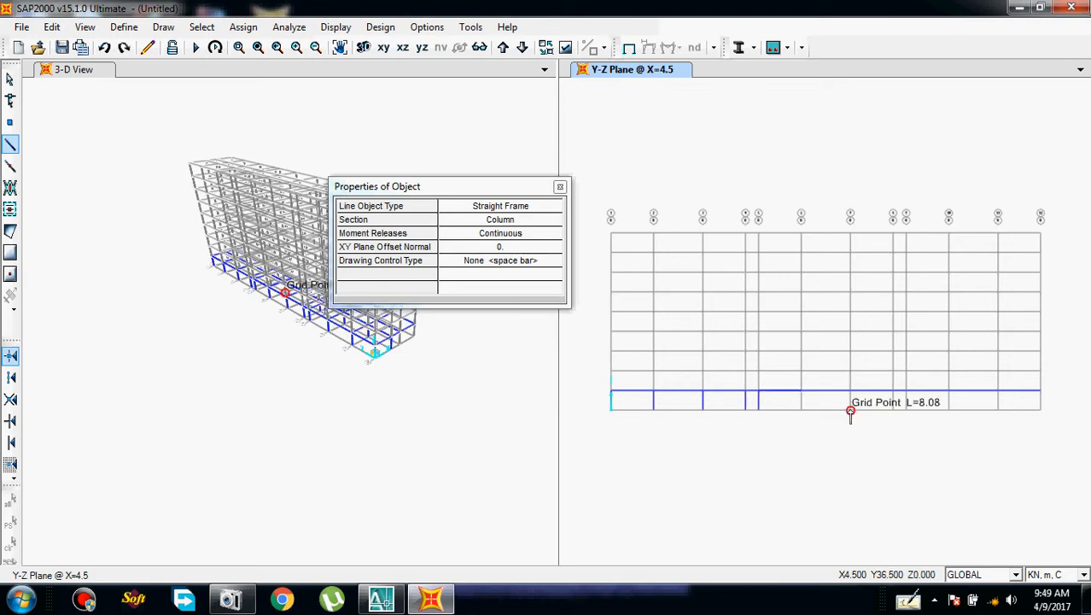
click(850, 410)
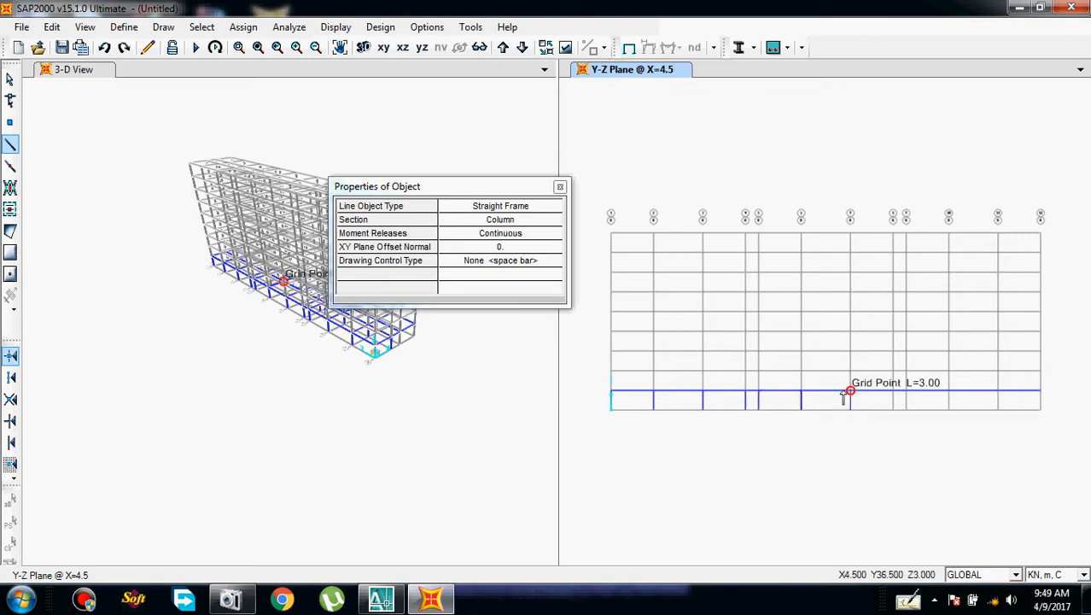
right_click(846, 392)
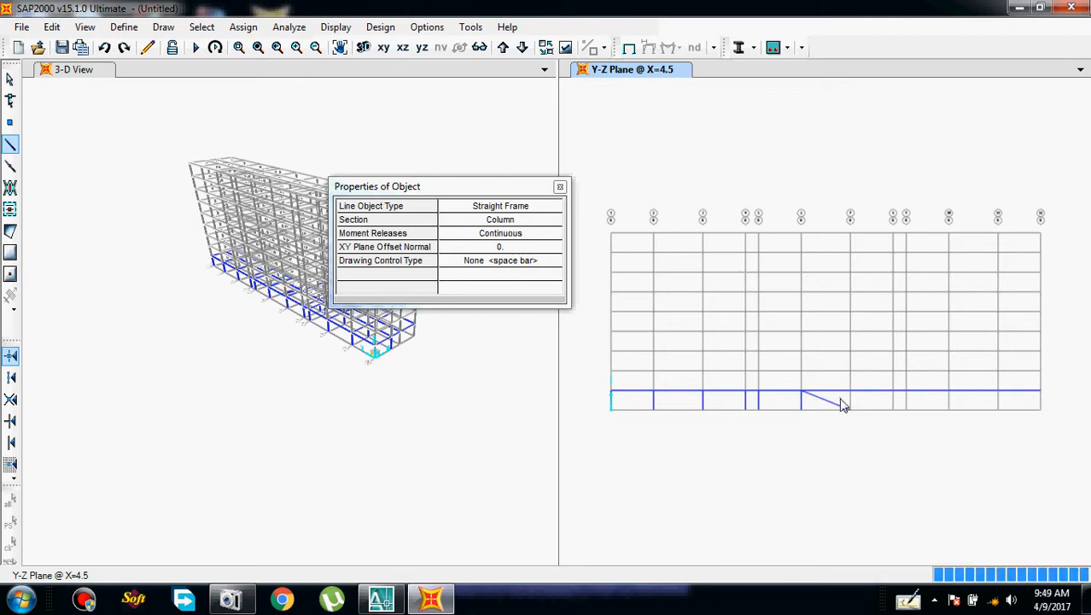
key(ctrl+z)
Draw Column members from Z=0 to Z=3 at Y=36.5, 43 and 45 m in the X=4.5 m elevation
click(846, 411)
click(849, 392)
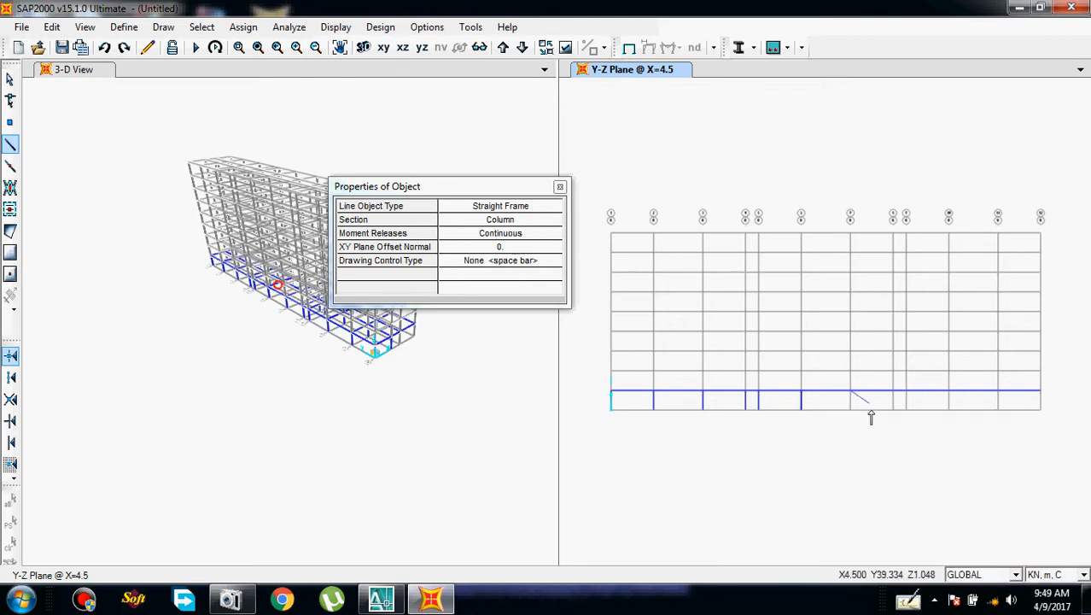
right_click(870, 414)
click(892, 411)
click(892, 390)
right_click(906, 408)
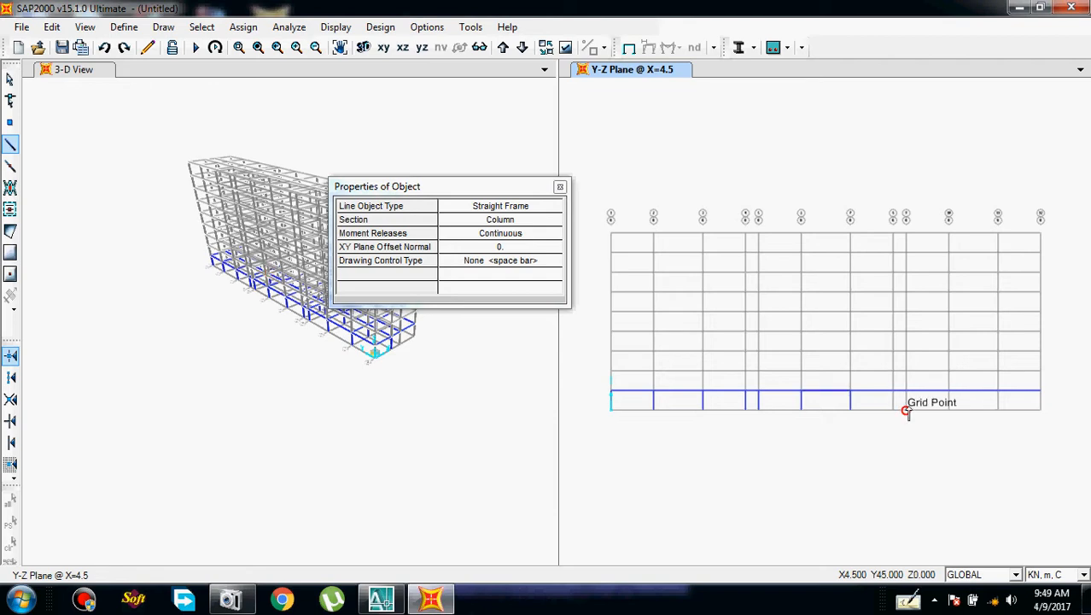
click(906, 410)
click(905, 390)
right_click(948, 410)
Draw Column members from Z=0 to Z=3 at Y=51.5, 59 and 65.5 m in the X=4.5 m elevation
click(948, 410)
click(948, 390)
right_click(975, 408)
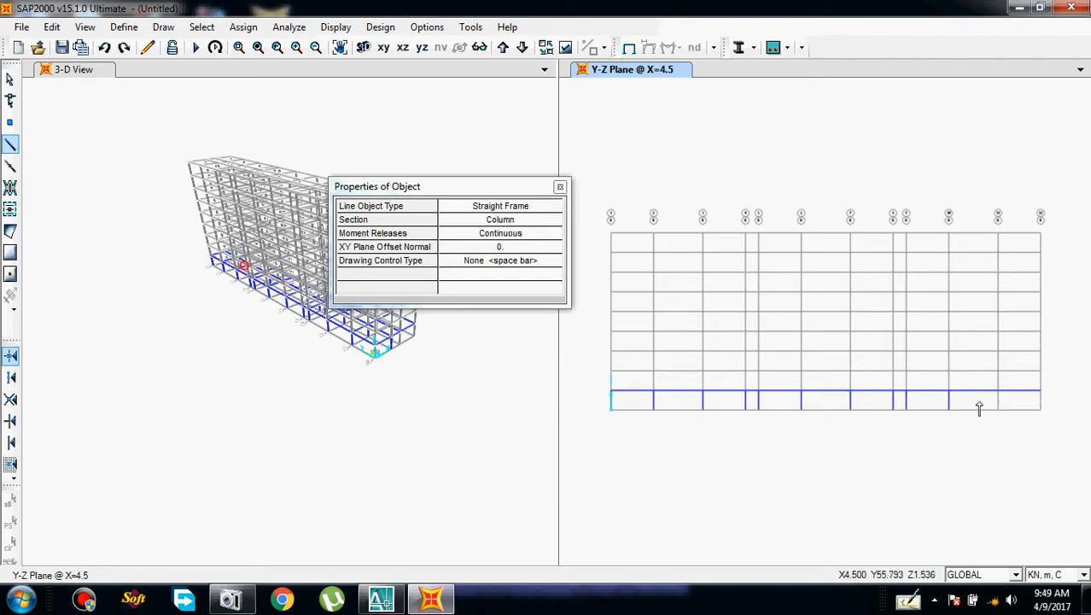
click(997, 409)
click(998, 390)
right_click(1016, 403)
click(1040, 410)
click(1040, 390)
right_click(1070, 391)
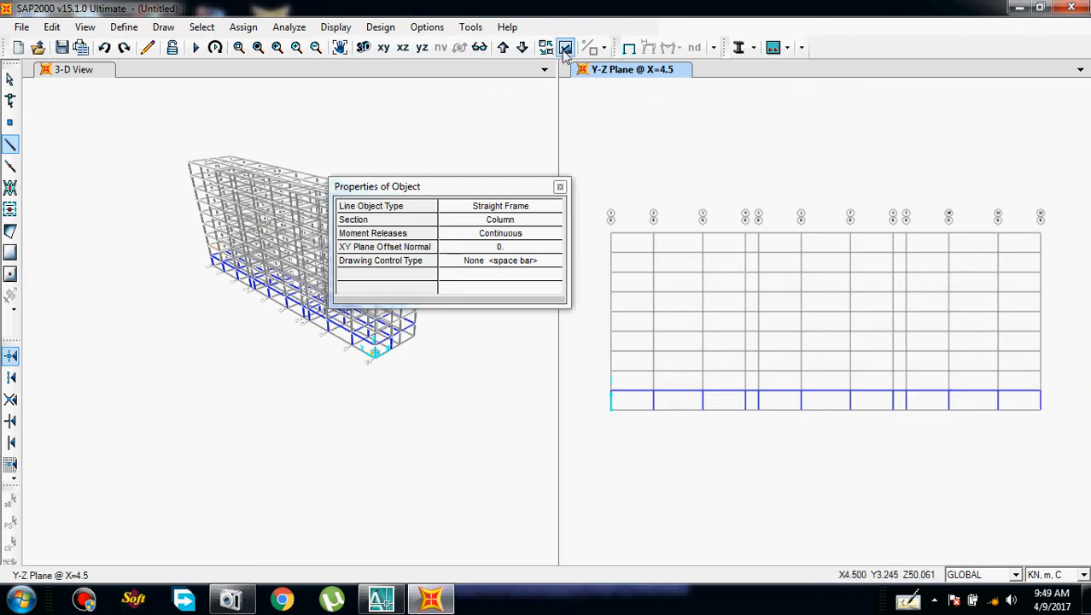
In the Y-Z elevation at X=7 m, draw Column members from Z=0 to Z=3 at Y=0, 6.5 and 14 m
click(503, 48)
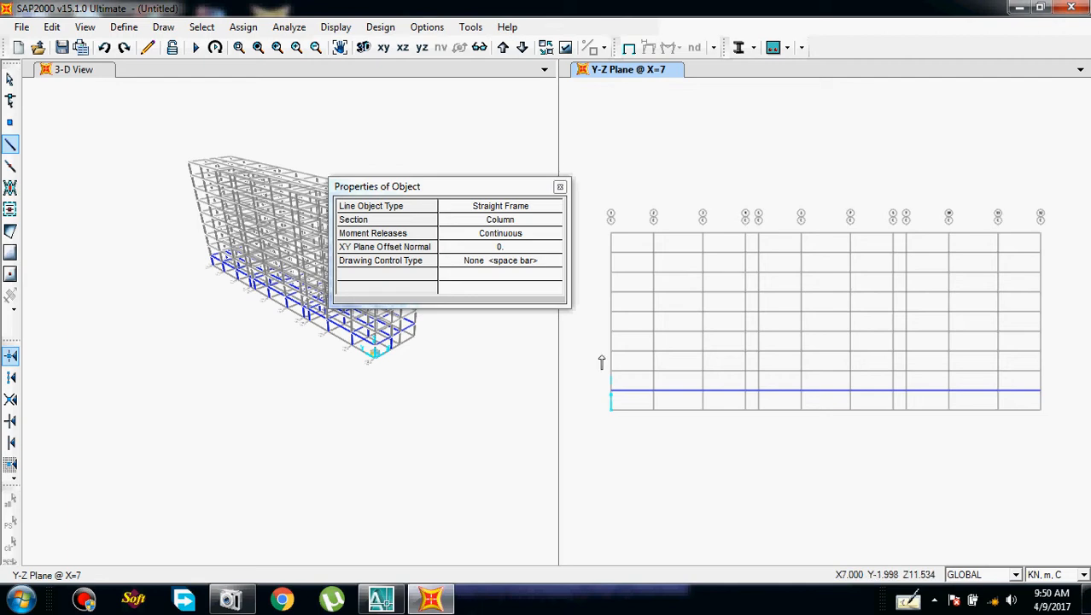
click(611, 392)
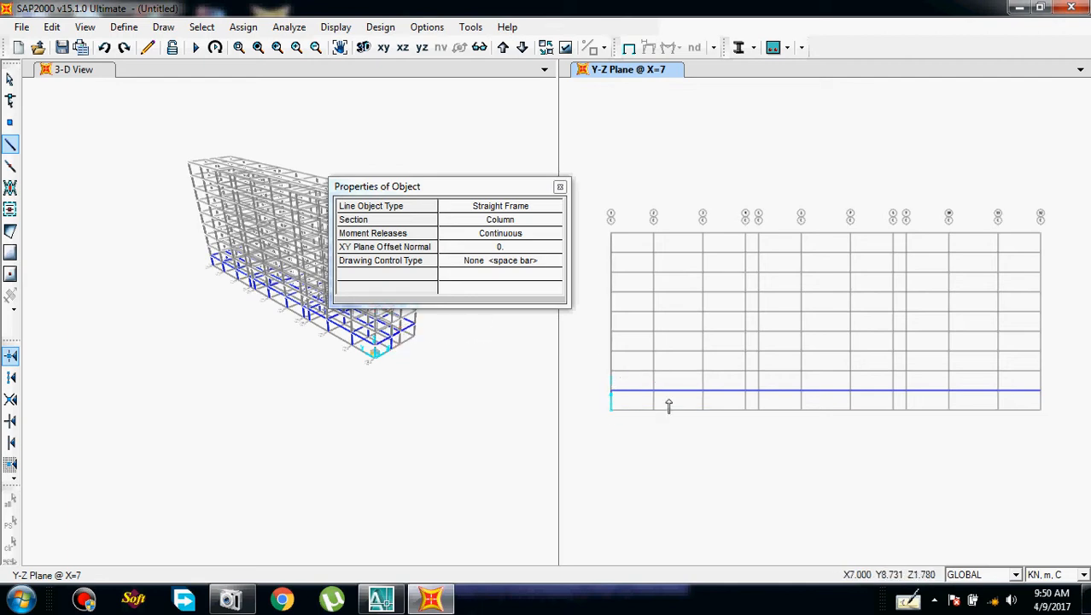
click(658, 395)
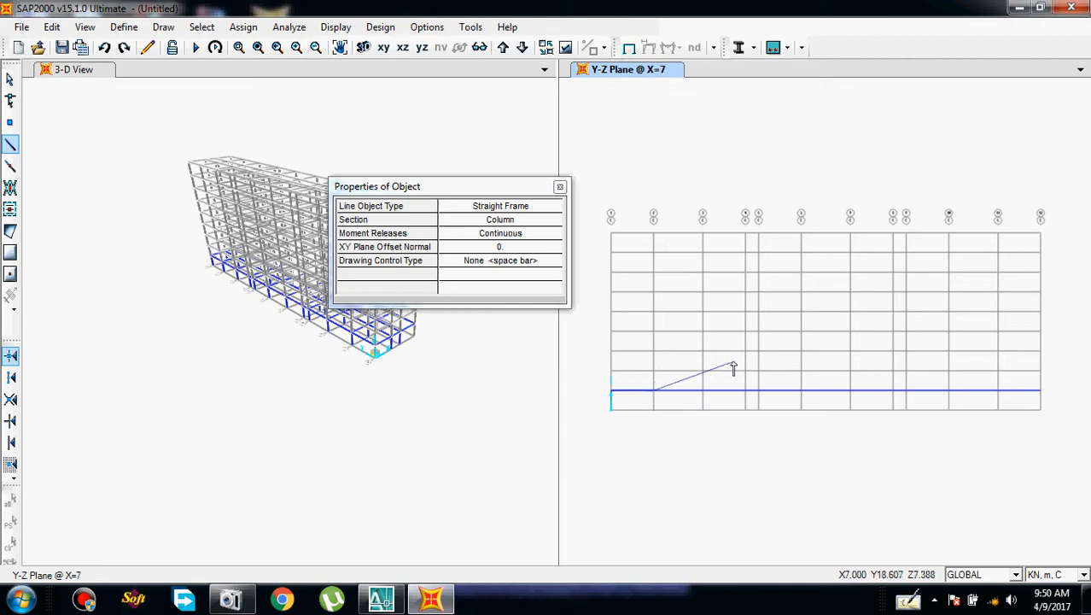
right_click(733, 367)
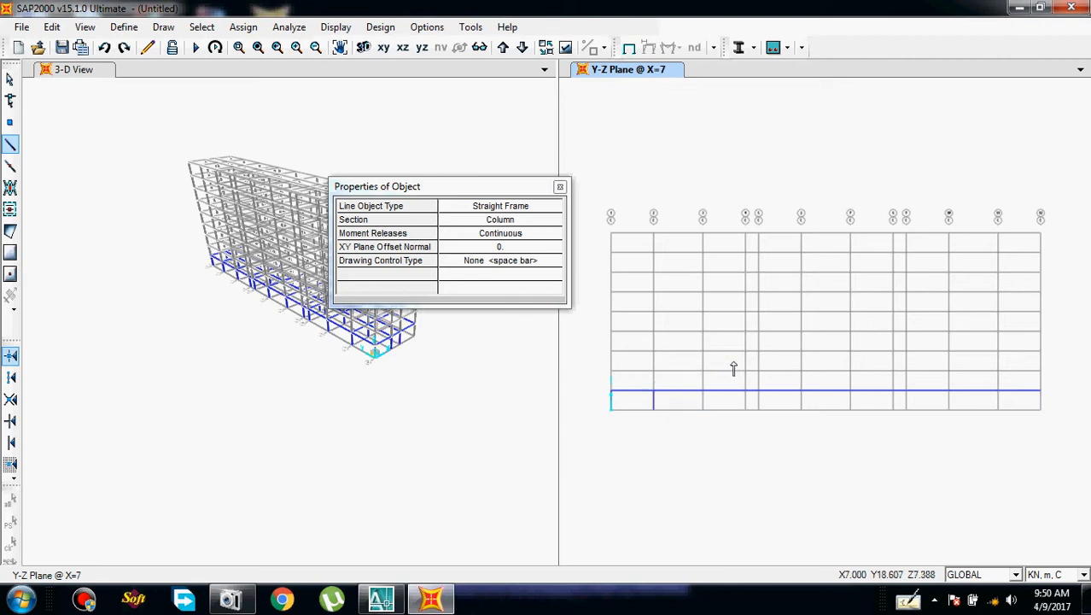
click(703, 393)
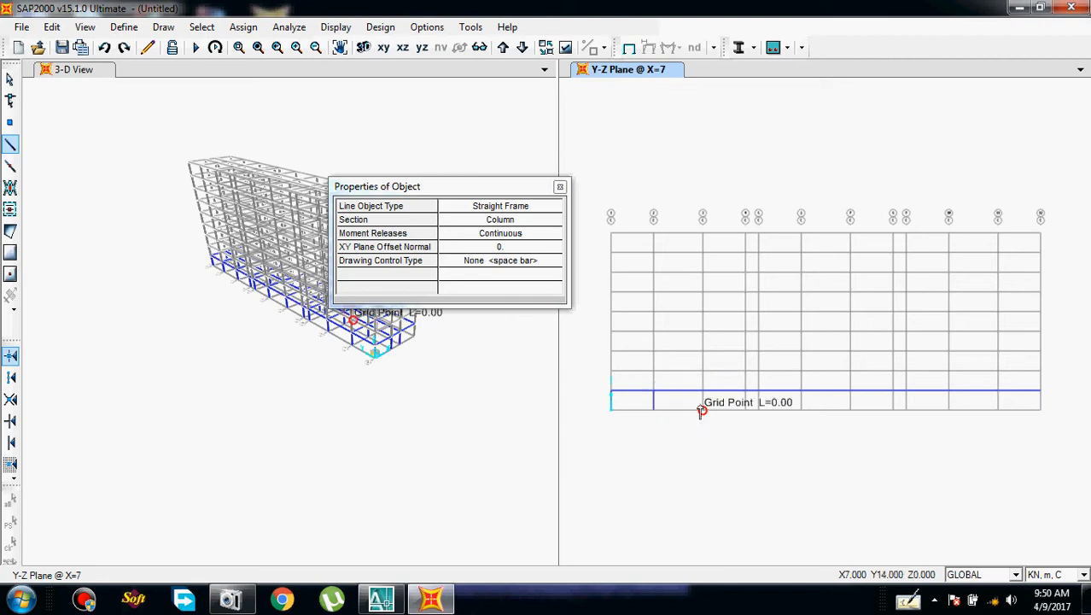
right_click(794, 337)
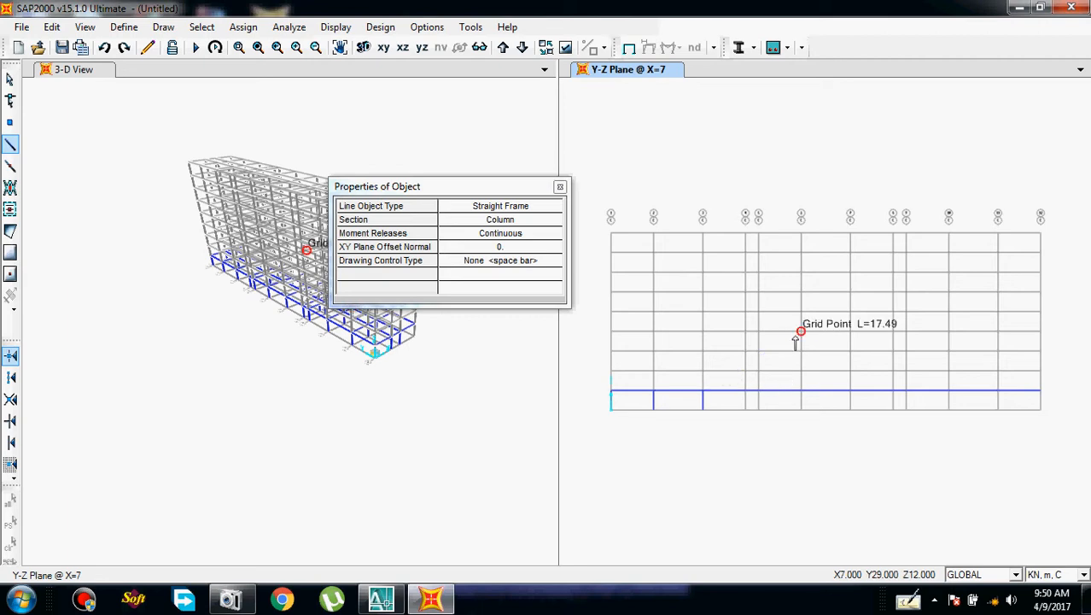
Draw Column members from Z=0 to Z=3 at Y=20.5, 22.5 and 29 m in the X=7 m elevation
click(745, 412)
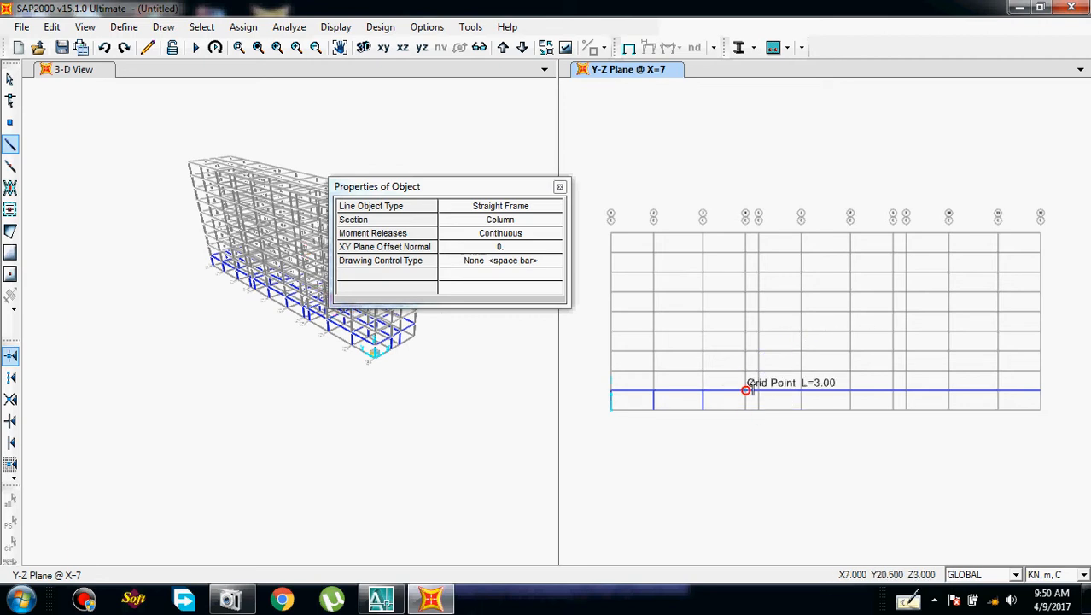
click(747, 391)
right_click(790, 360)
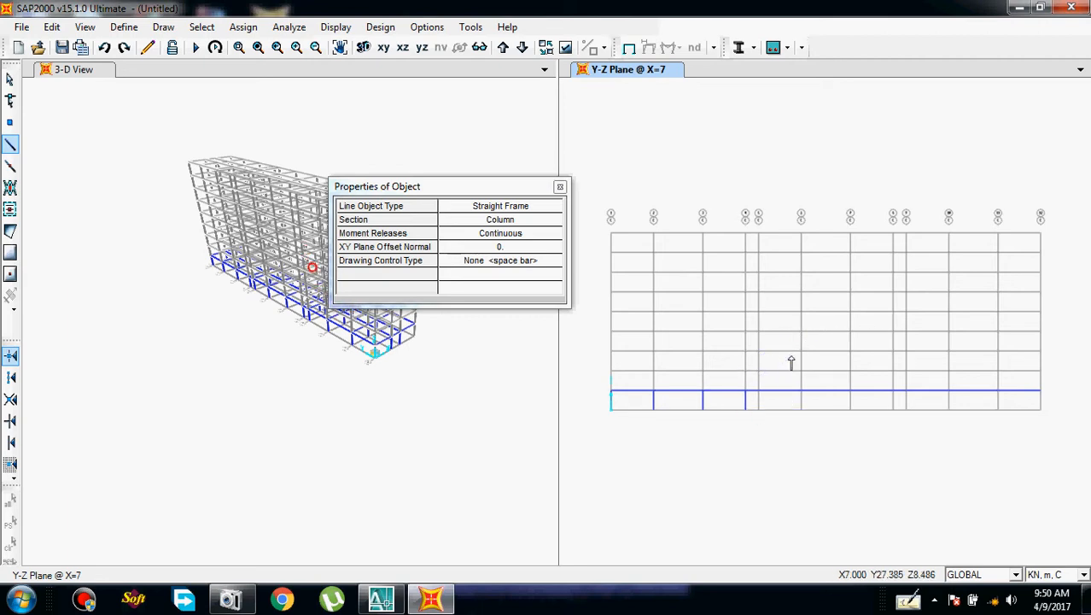
click(758, 411)
click(758, 391)
right_click(826, 416)
click(806, 412)
click(802, 392)
right_click(822, 401)
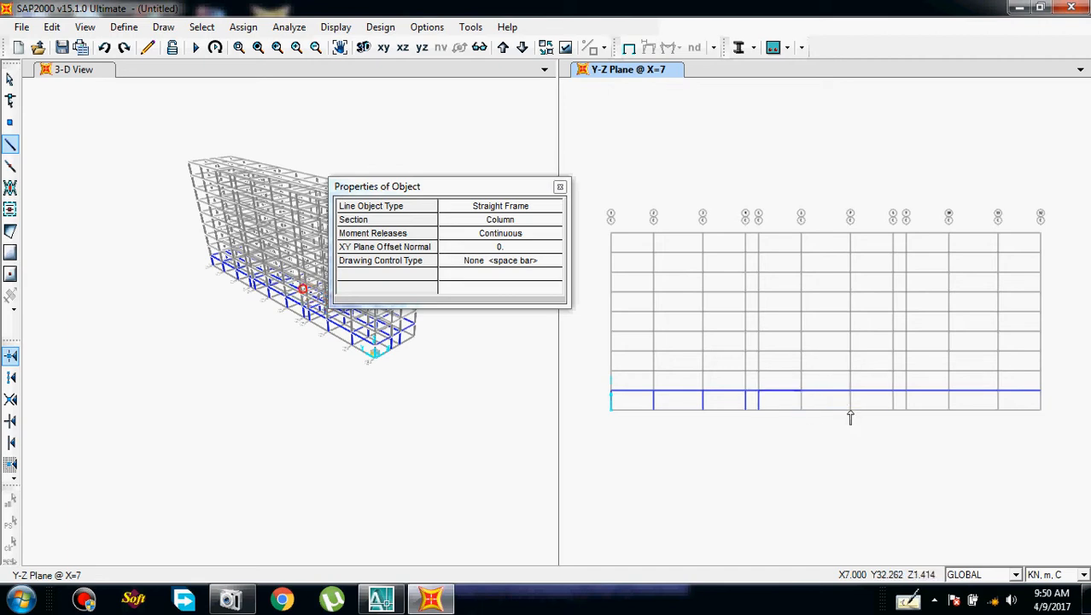
Draw Column members from Z=0 to Z=3 at Y=36.5, 43 and 45 m in the X=7 m elevation
click(855, 413)
click(853, 397)
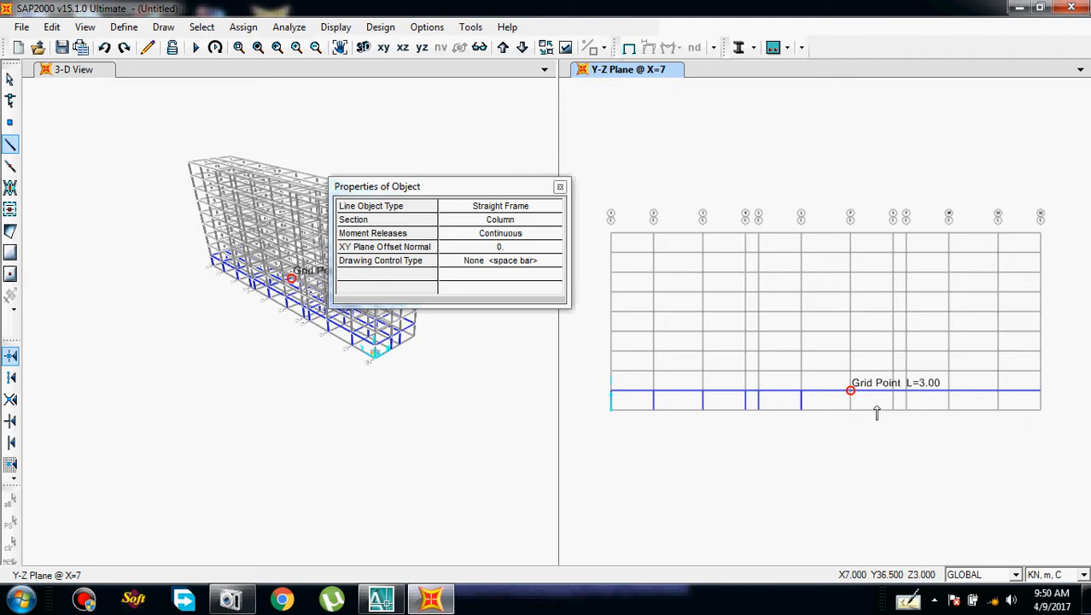
right_click(878, 411)
click(894, 410)
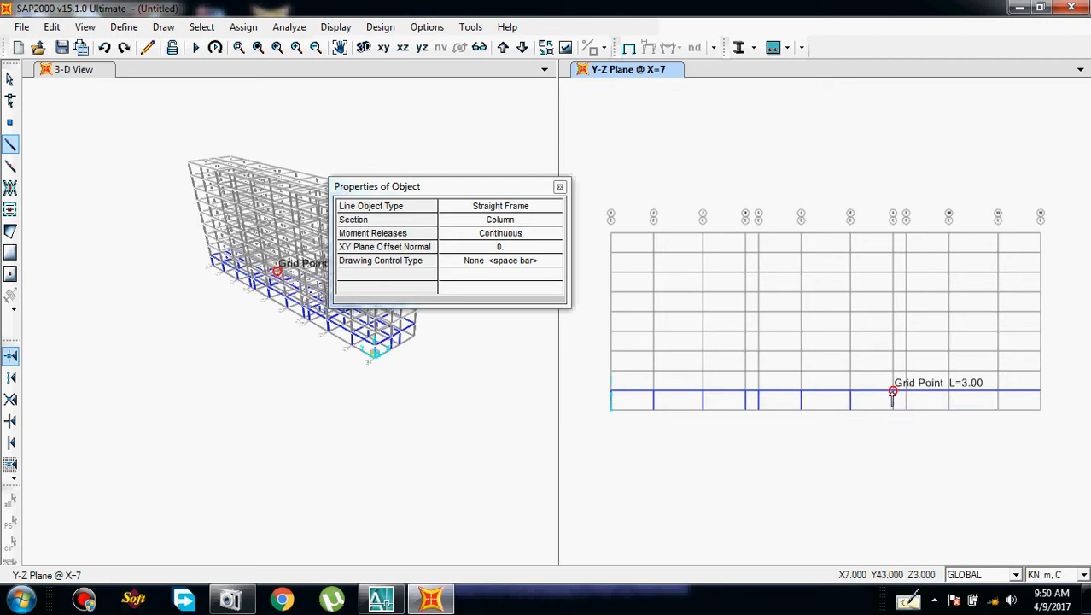
click(894, 391)
right_click(911, 416)
click(908, 412)
click(908, 393)
right_click(923, 408)
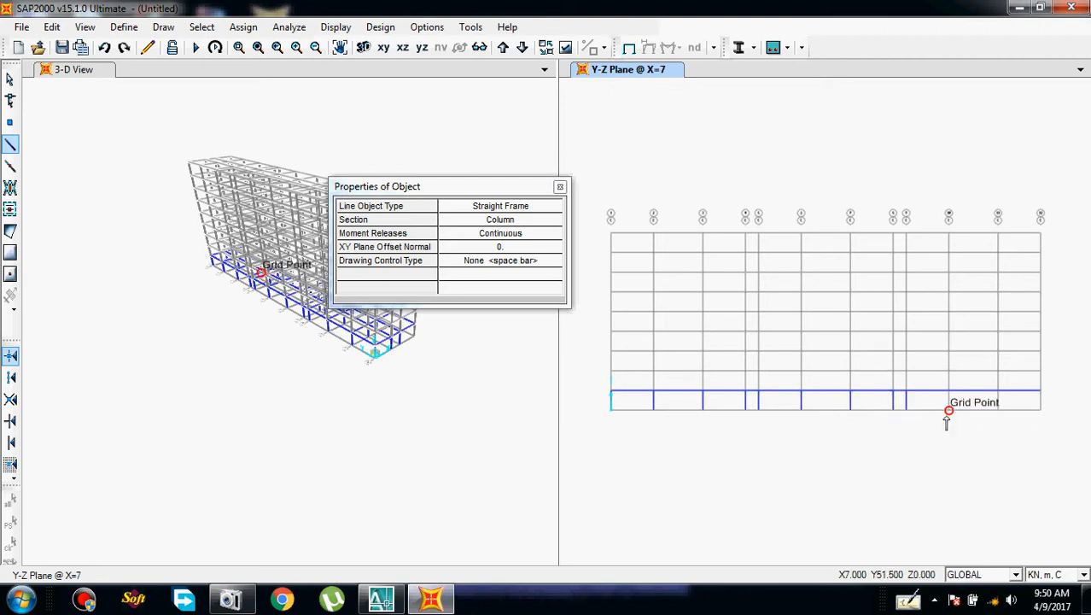
Draw Column members from Z=0 to Z=3 at Y=51.5, 59 and 65.5 m in the X=7 m elevation
click(948, 412)
click(949, 391)
right_click(977, 413)
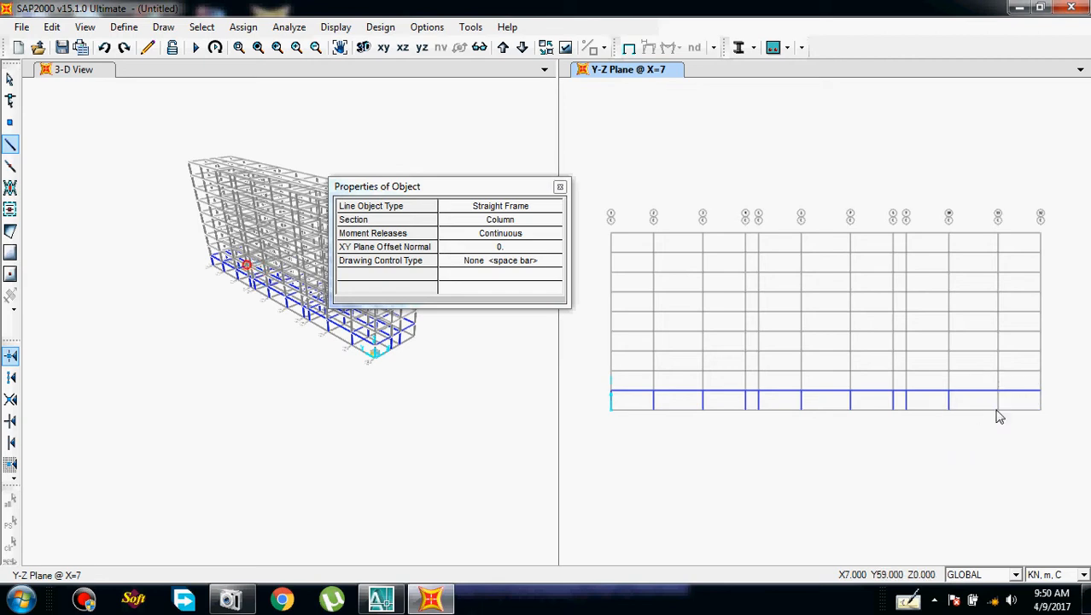
click(997, 397)
right_click(1031, 415)
click(1039, 410)
click(1038, 397)
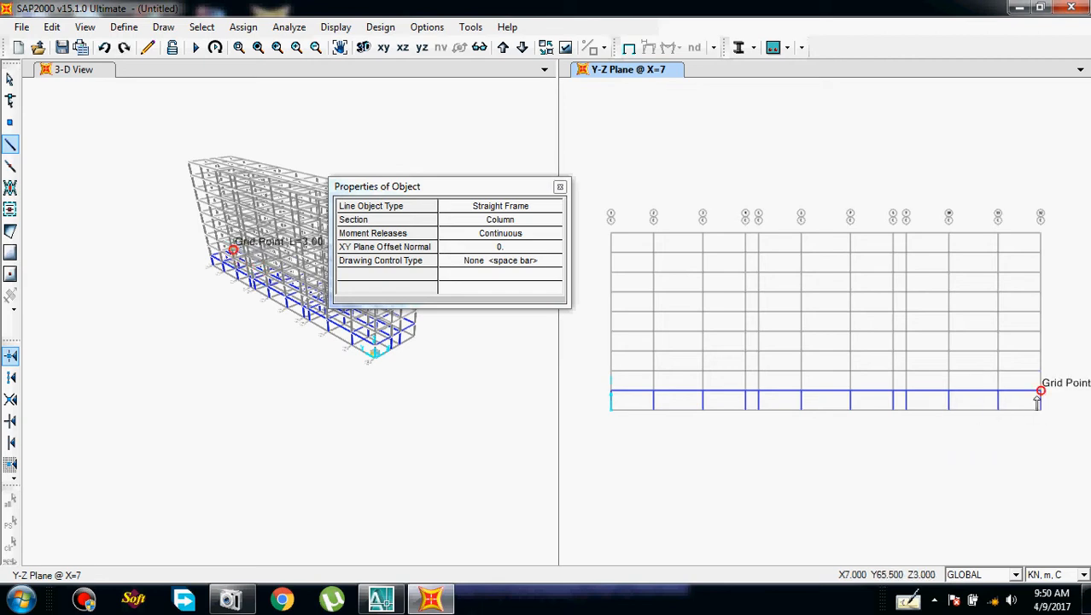
right_click(1039, 405)
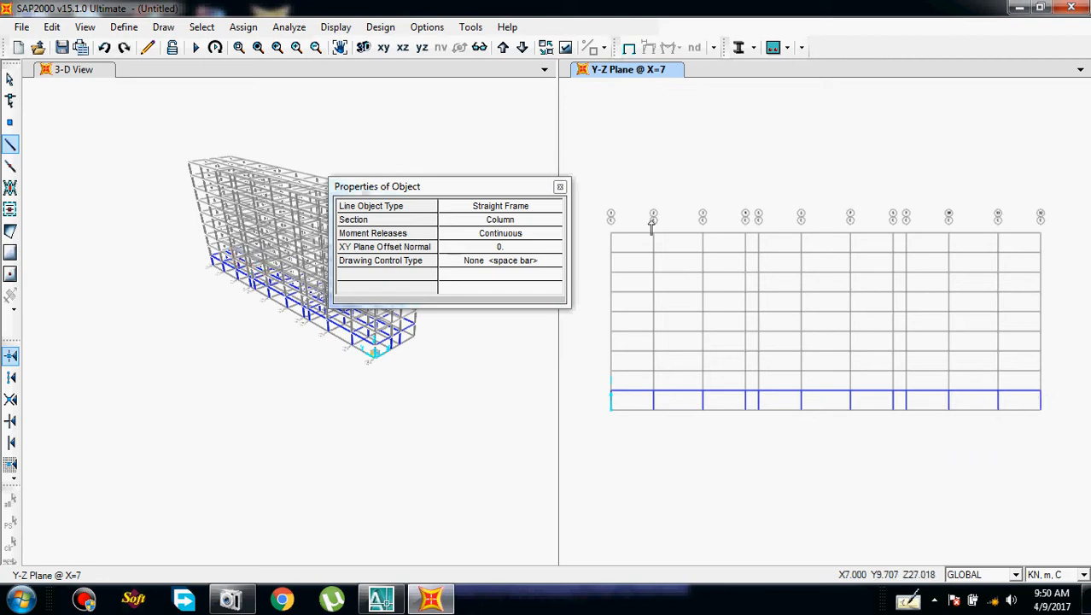
In the Y-Z elevation at X=11.5 m, draw Column members from Z=0 to Z=3 at Y=0, 6.5 and 14 m
click(503, 47)
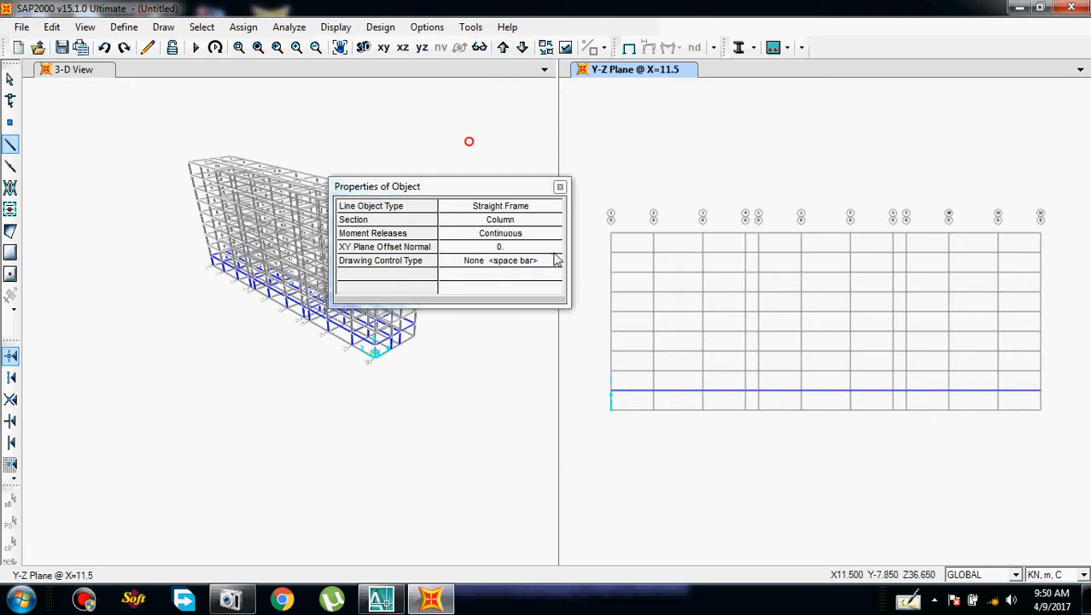
click(613, 413)
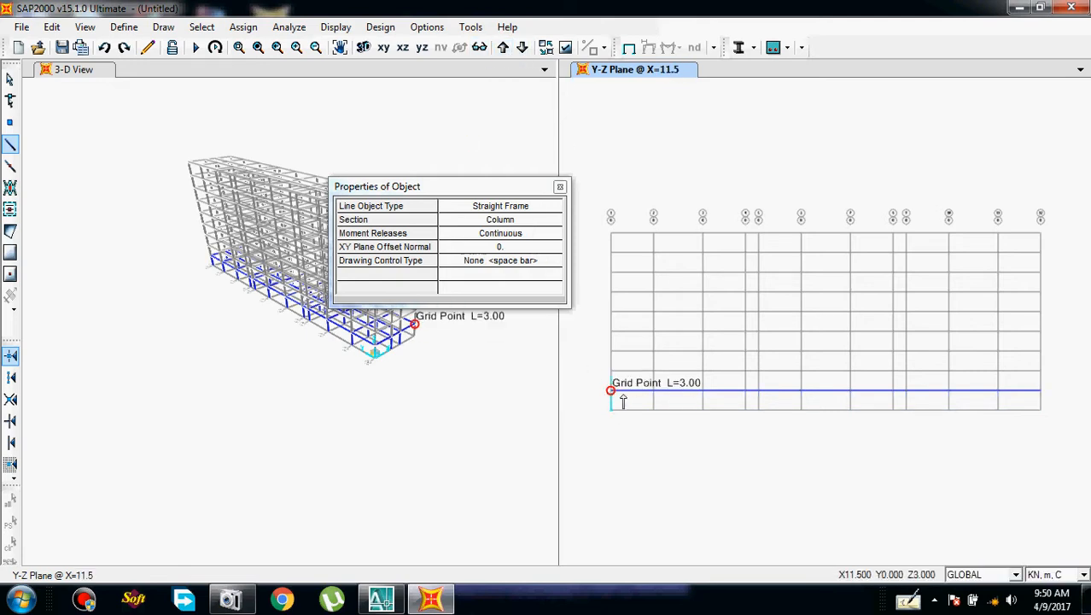
click(624, 402)
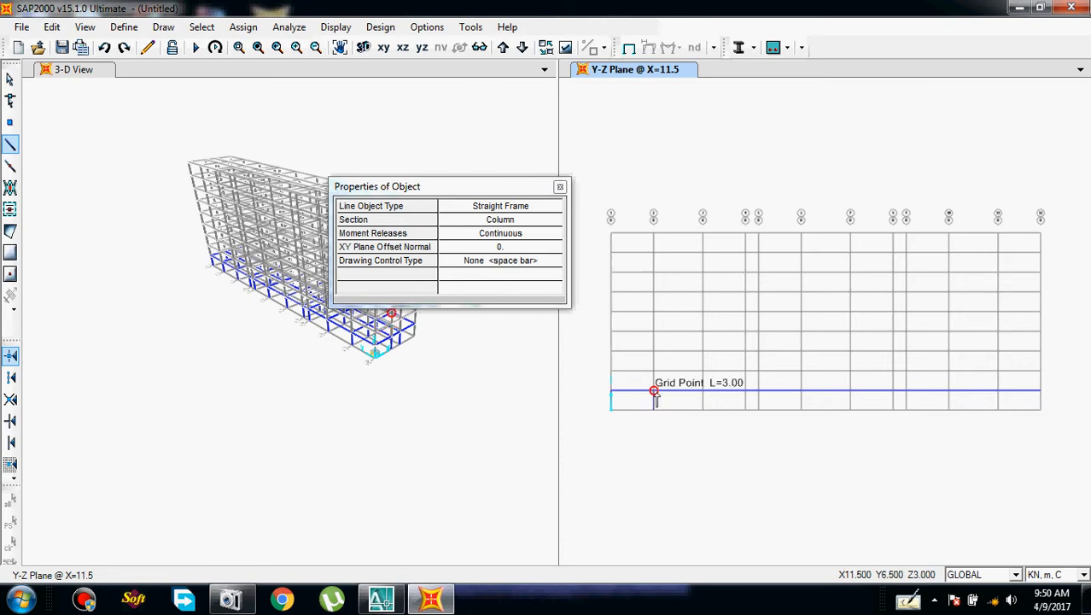
double_click(656, 395)
click(700, 414)
double_click(708, 403)
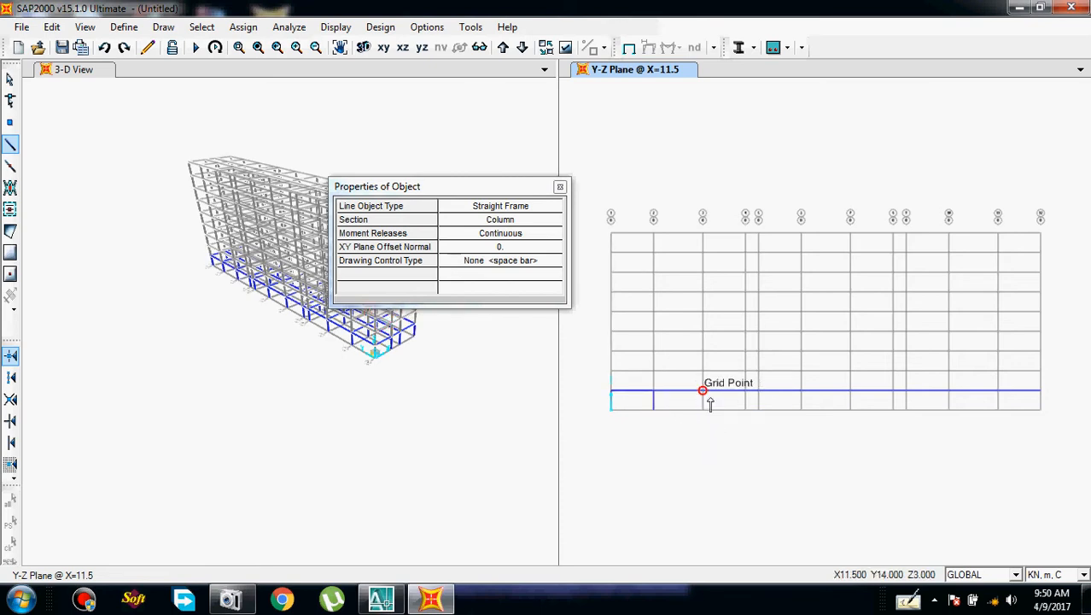
Draw Column members from Z=0 to Z=3 at Y=20.5, 22.5 and 29 m in the X=11.5 m elevation
click(748, 415)
double_click(747, 400)
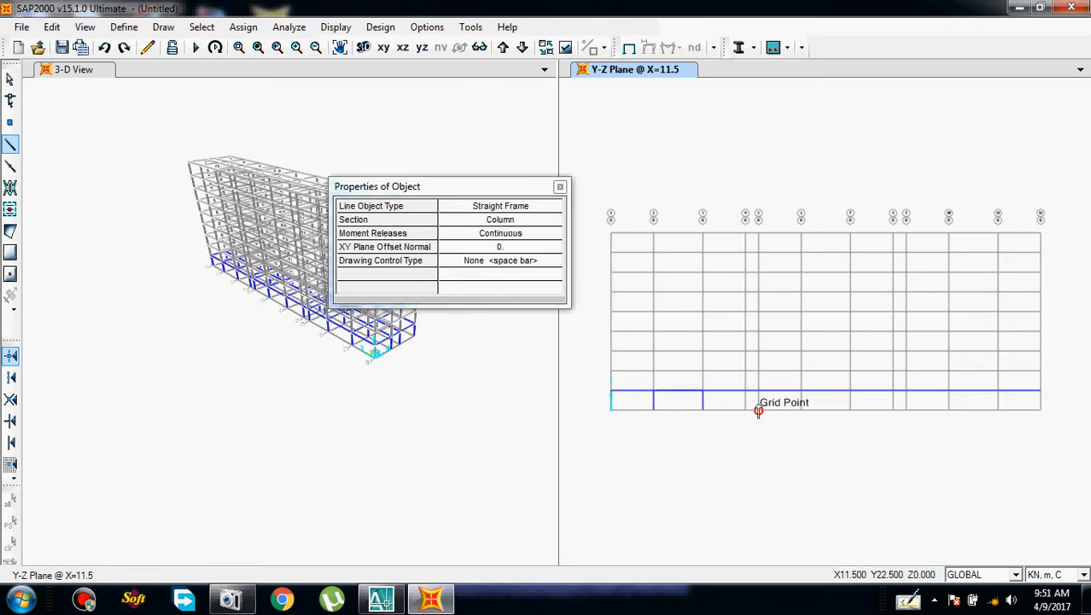
click(758, 411)
double_click(759, 391)
click(802, 409)
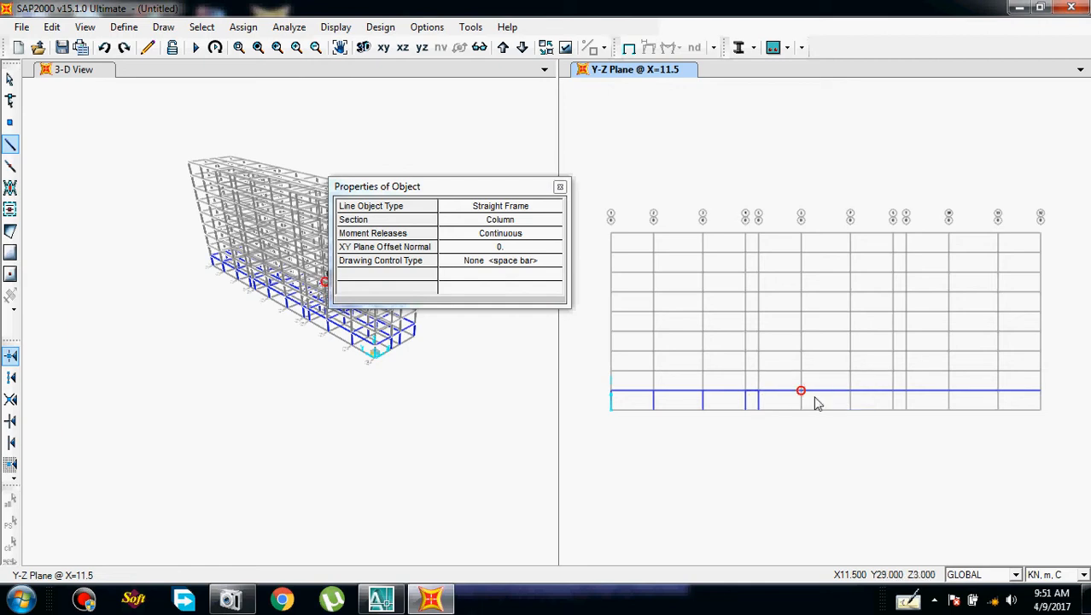
double_click(815, 403)
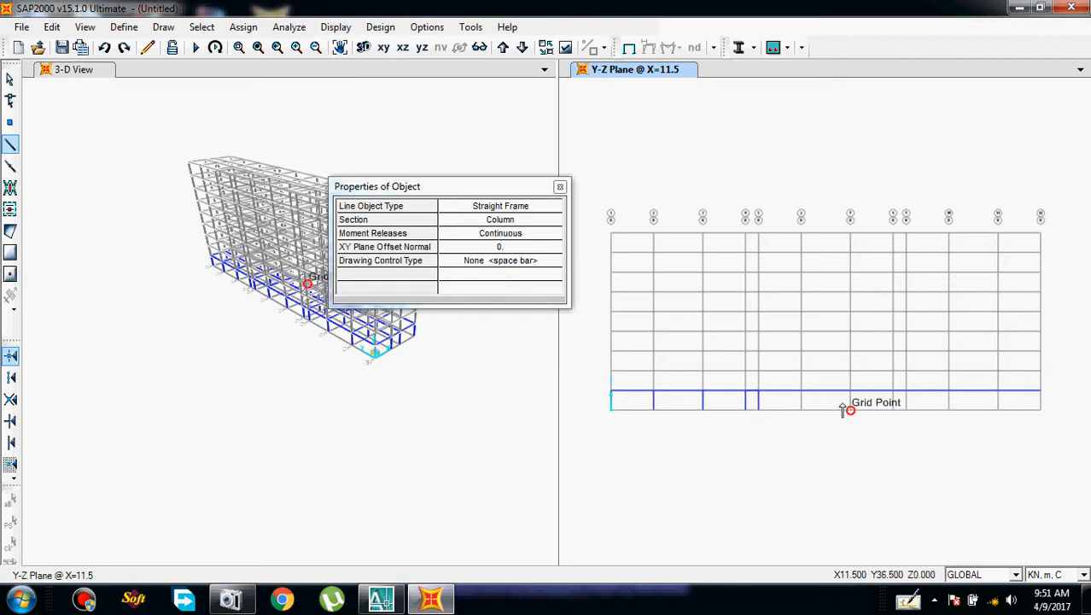
Draw Column members from Z=0 to Z=3 at Y=36.5, 43 and 45 m in the X=11.5 m elevation
click(894, 409)
double_click(894, 396)
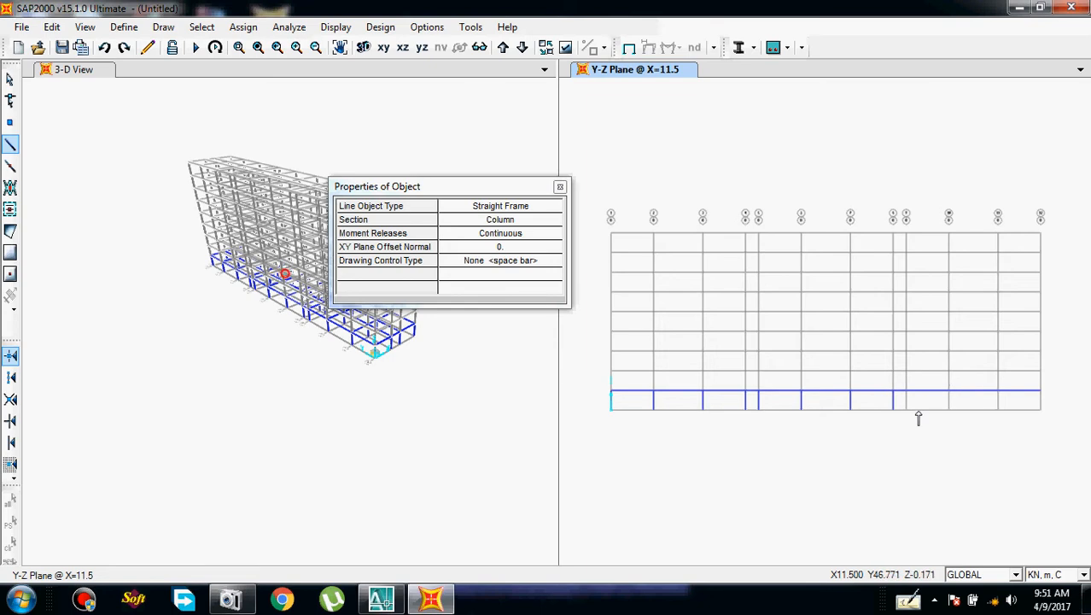
click(906, 410)
double_click(906, 397)
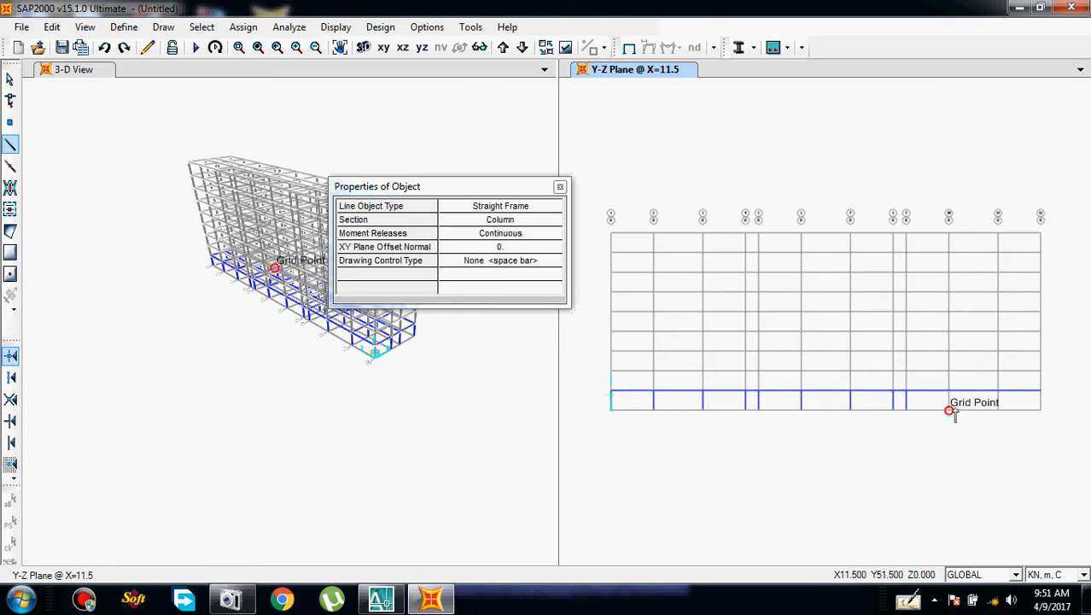
Draw Column members from Z=0 to Z=3 at Y=51.5, 59 and 65.5 m in the X=11.5 m elevation
click(949, 409)
double_click(949, 397)
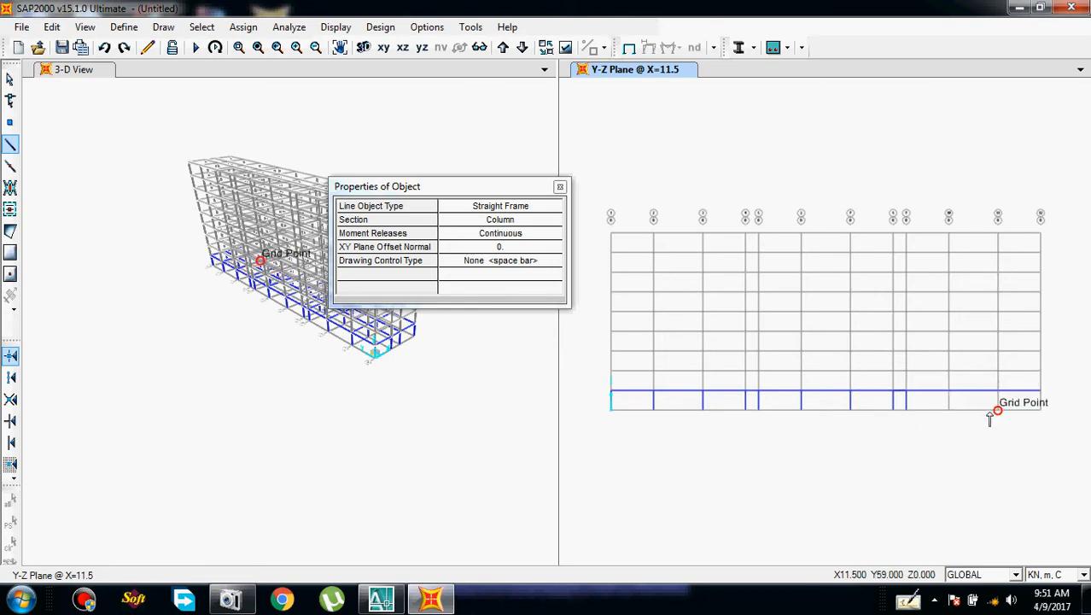
click(998, 410)
click(998, 396)
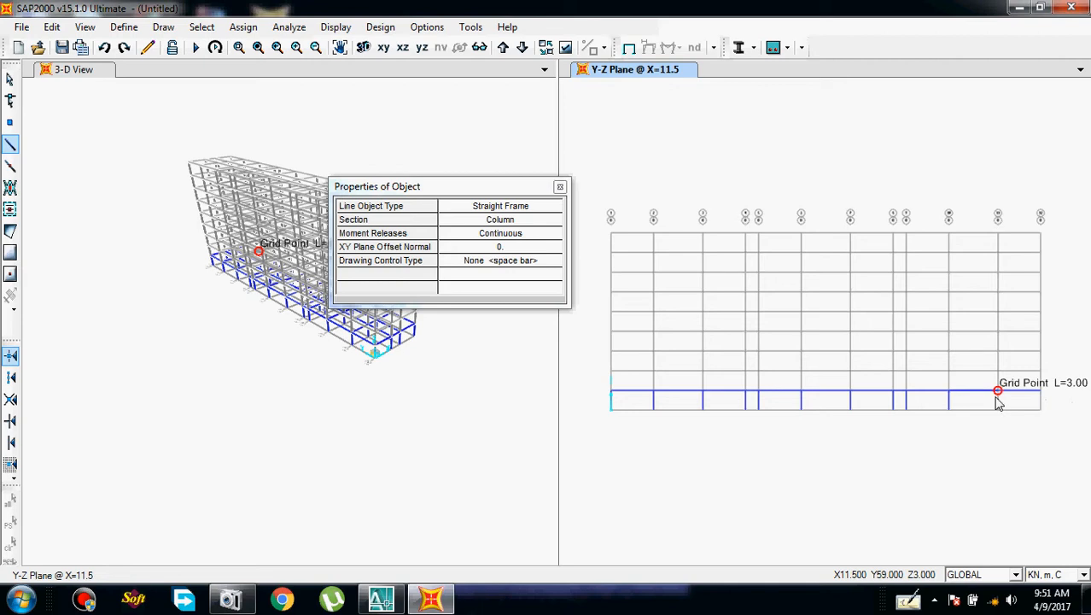
right_click(1033, 370)
click(1042, 410)
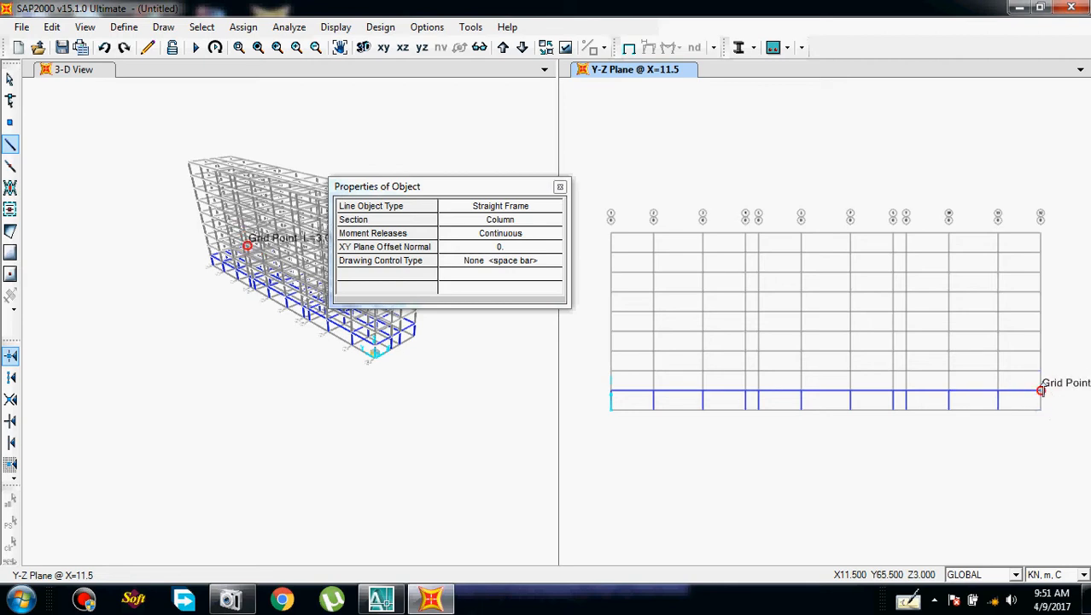
click(1041, 391)
right_click(1056, 352)
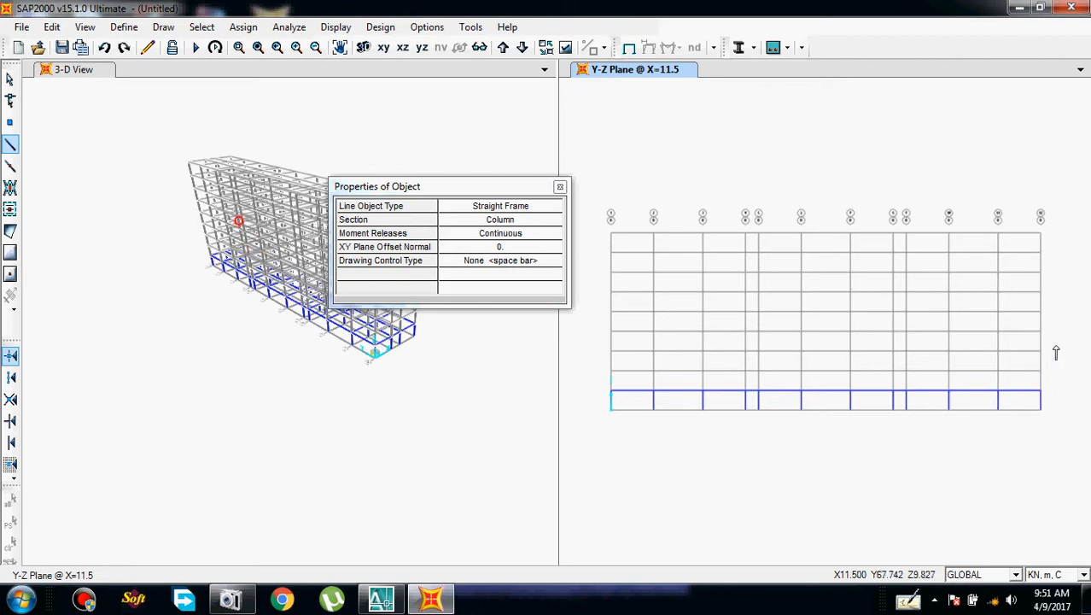
Check the first-storey columns in each Y-Z elevation from X=0 to X=11.5 m
click(503, 48)
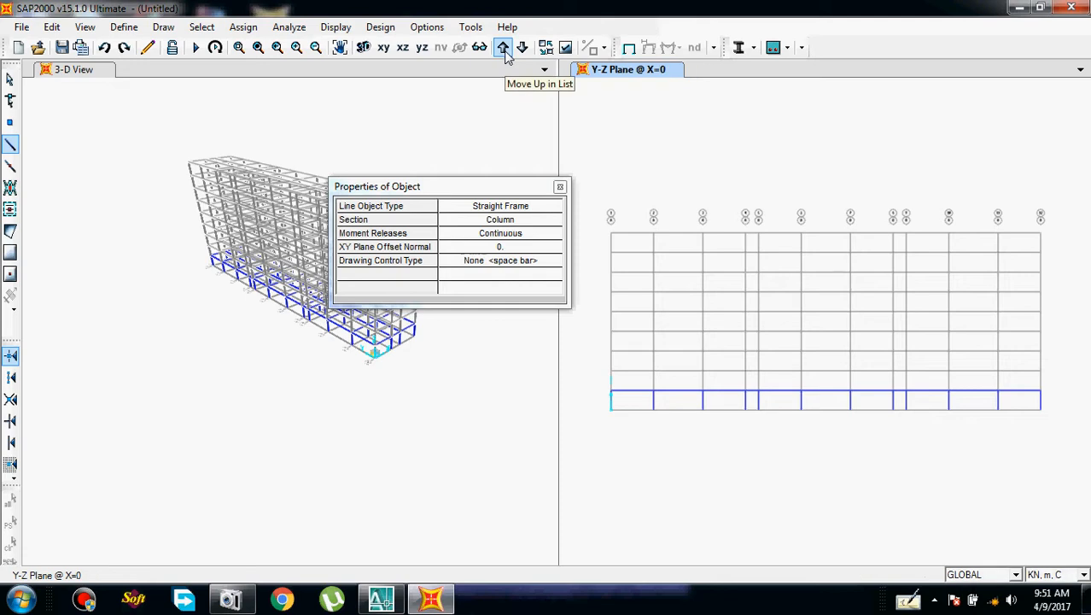
click(504, 49)
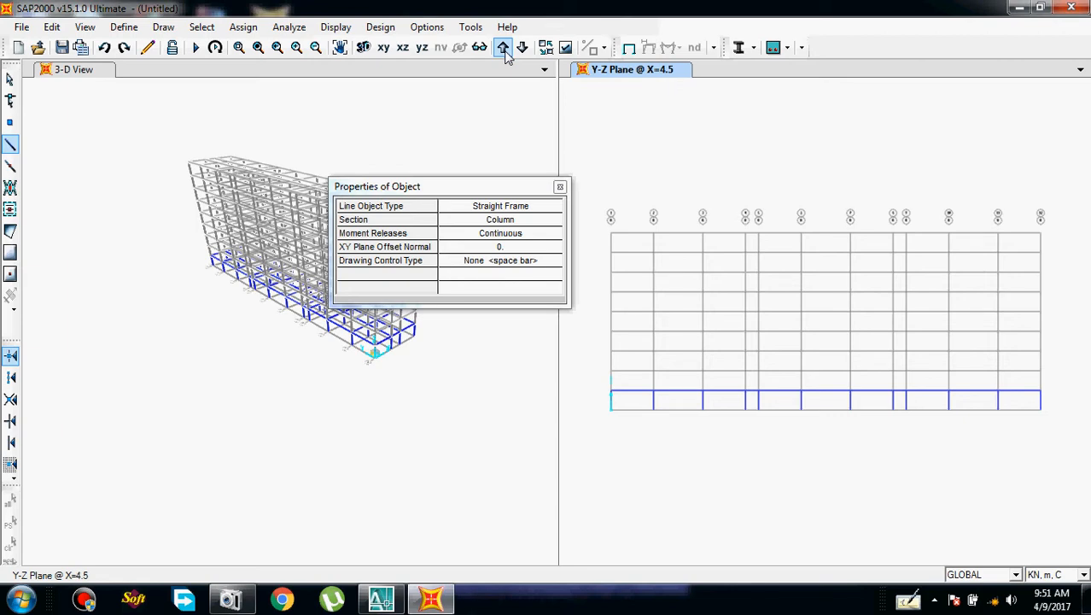
click(504, 49)
click(503, 49)
drag(504, 185, 391, 138)
click(504, 48)
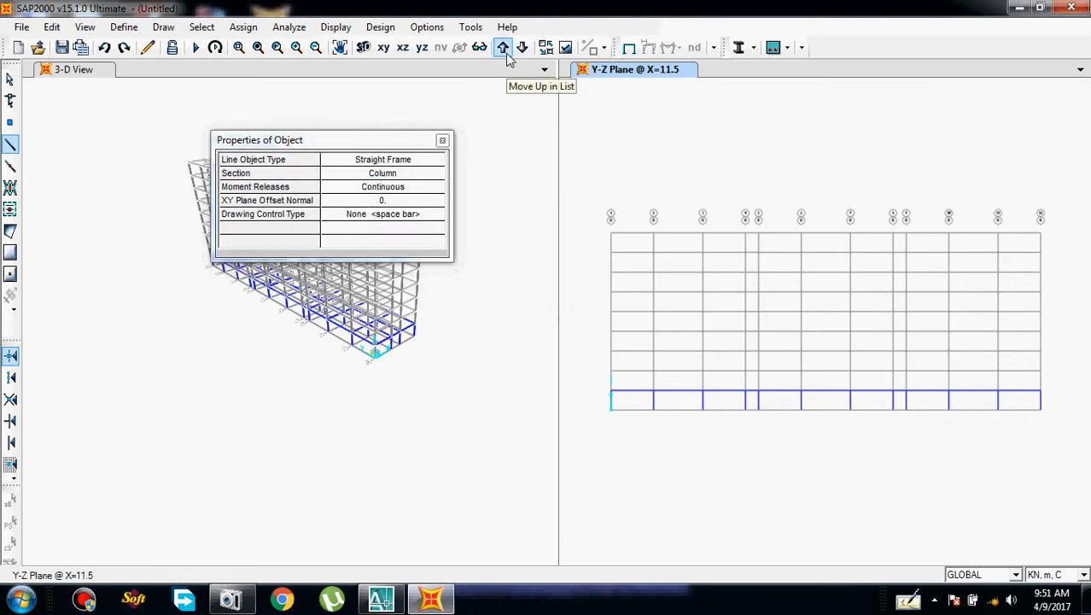
Exit frame drawing and select all beams and joints in the X-Y plan at Z=3
click(443, 140)
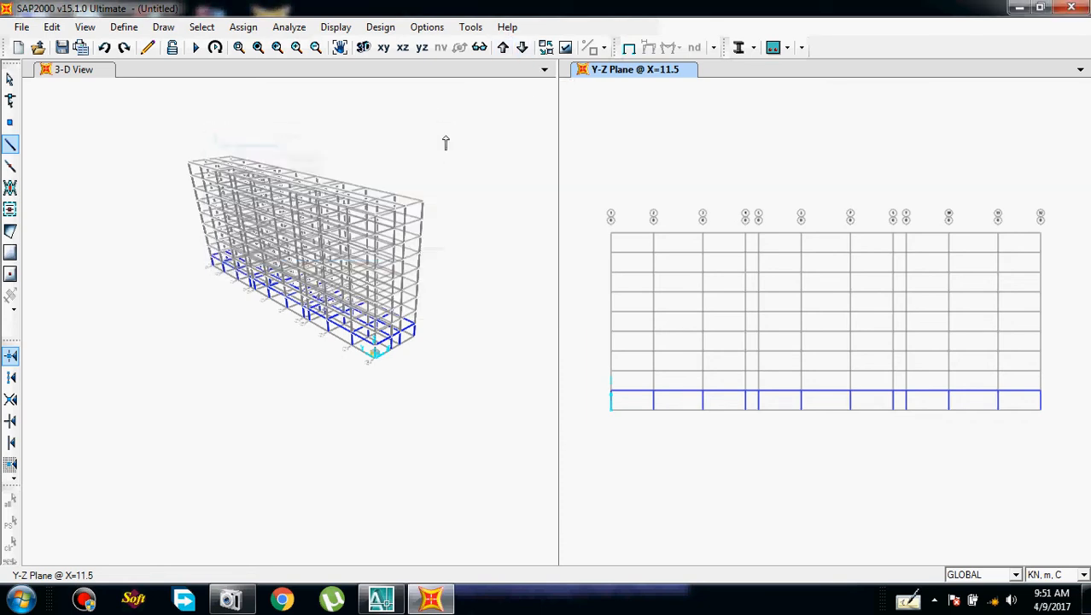
click(8, 78)
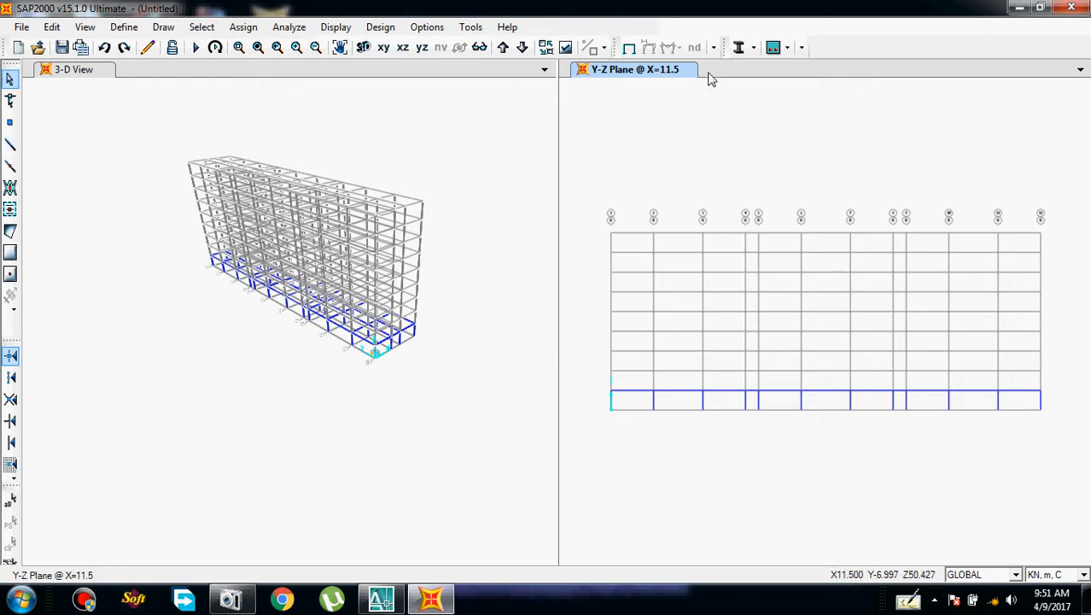
click(383, 47)
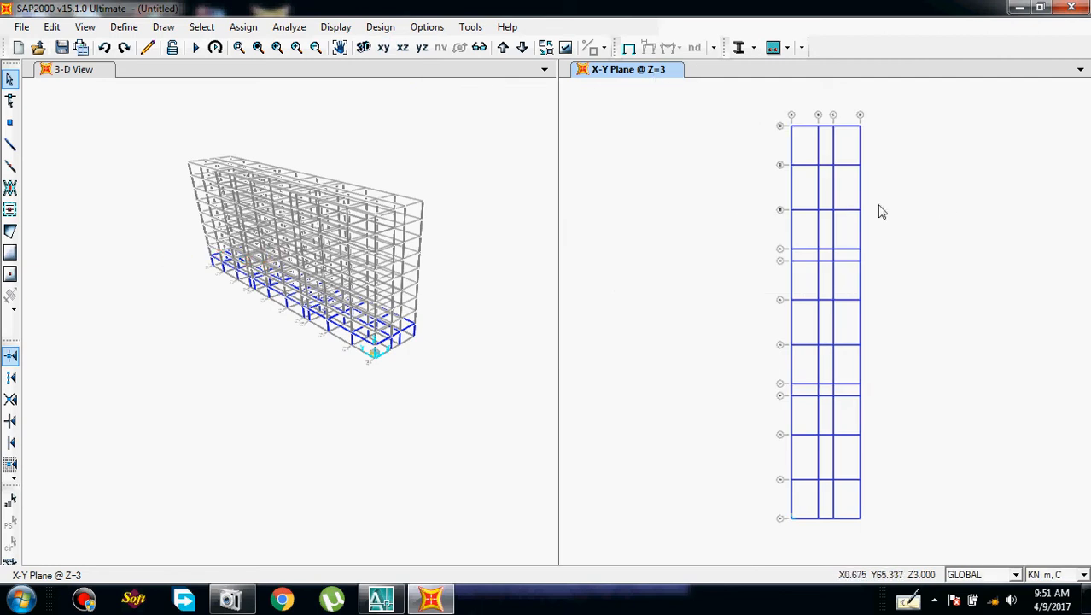
drag(757, 104, 987, 566)
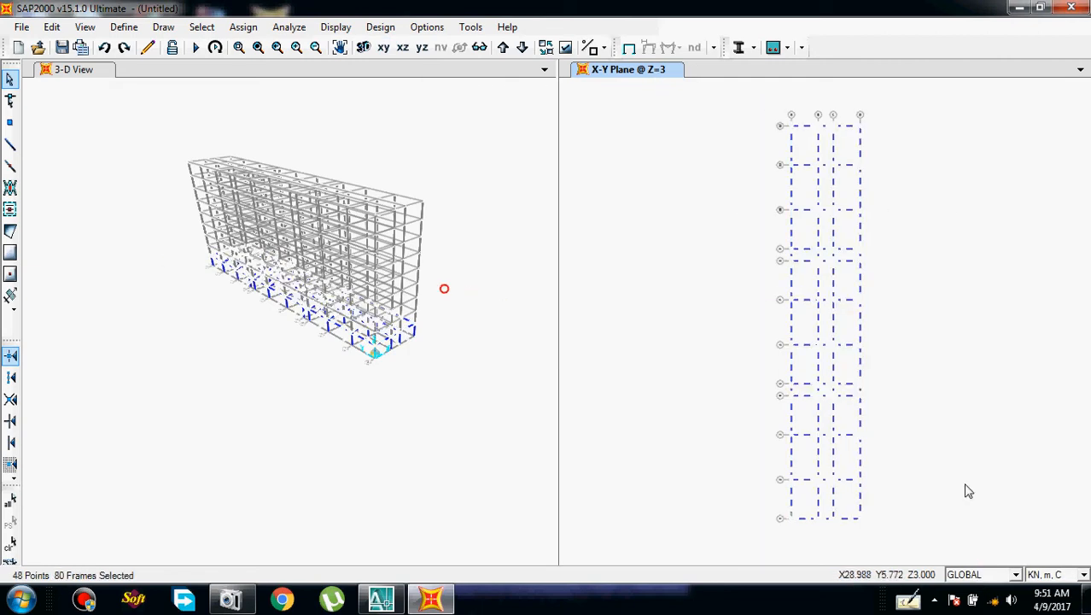
Replicate the selected Z=3 beams and joints linearly upward with dz 3 m and 8 copies
key(ctrl+r)
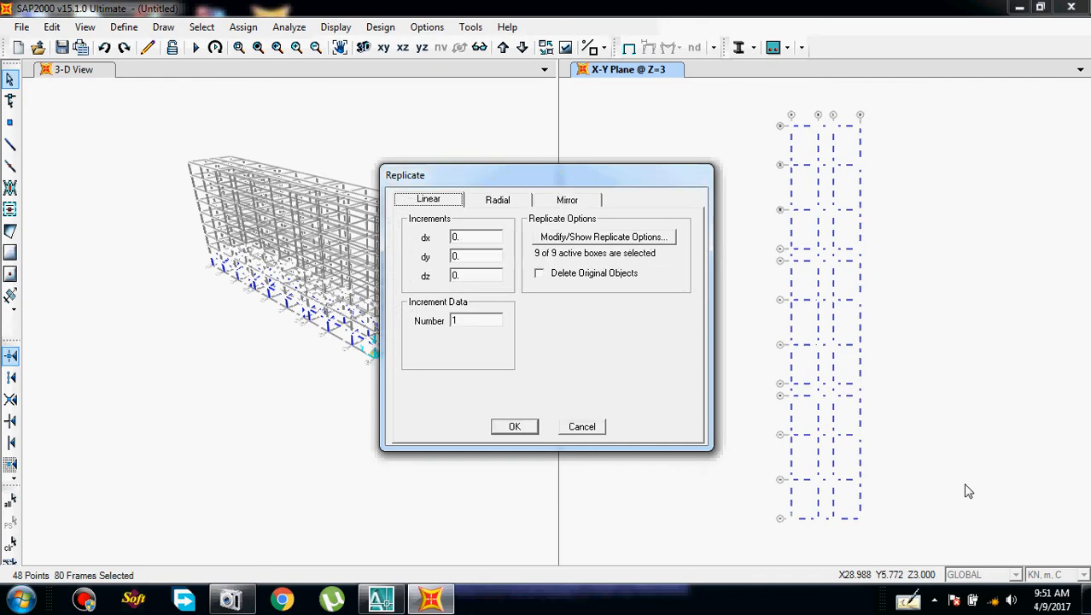
double_click(475, 280)
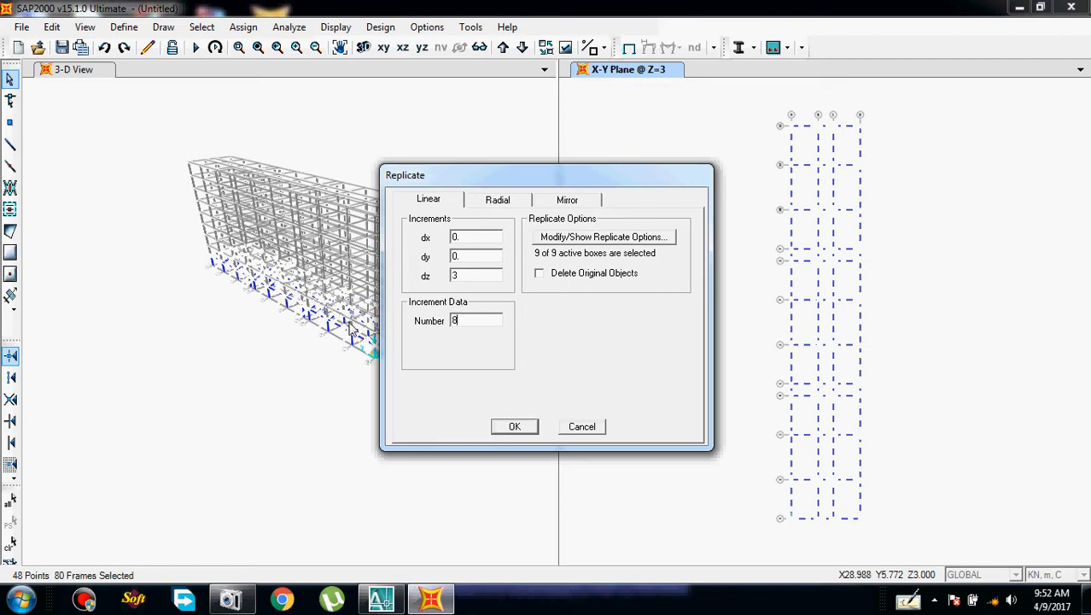
click(514, 427)
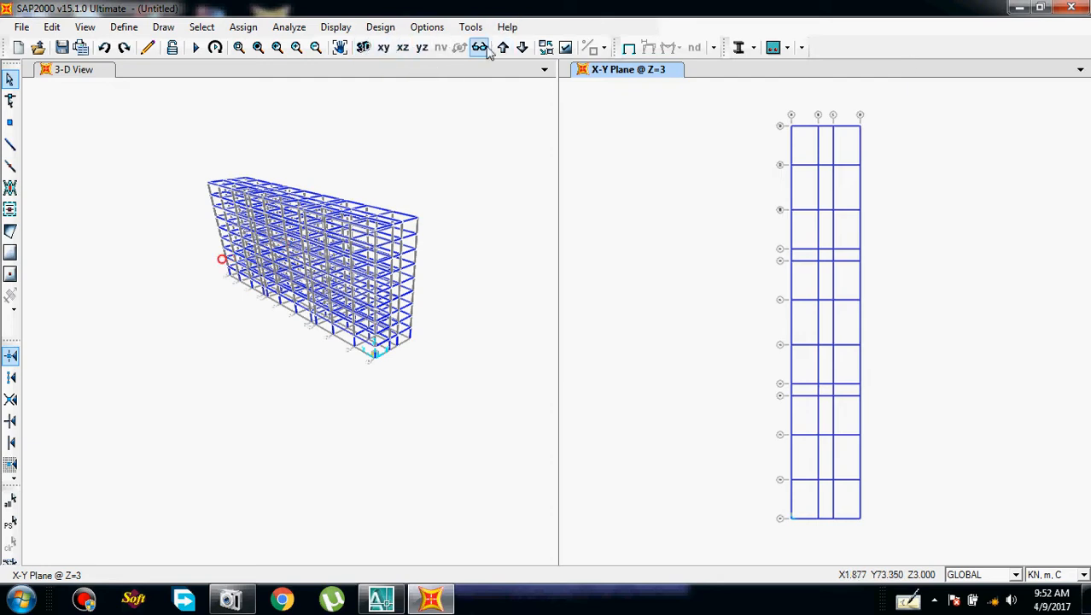
click(12, 145)
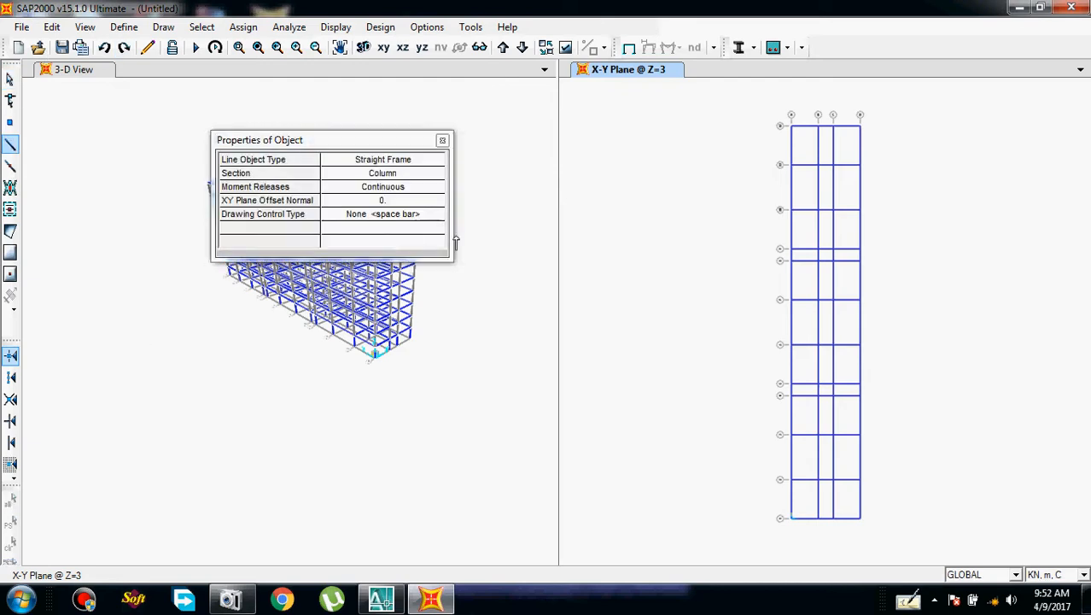
drag(397, 144, 538, 147)
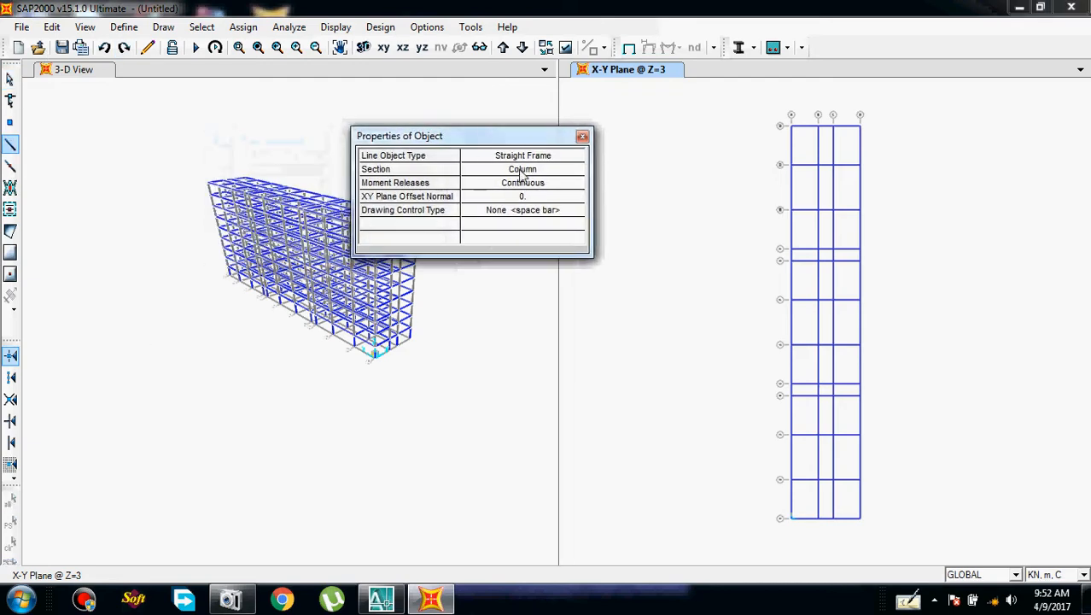
click(534, 171)
click(533, 172)
click(533, 172)
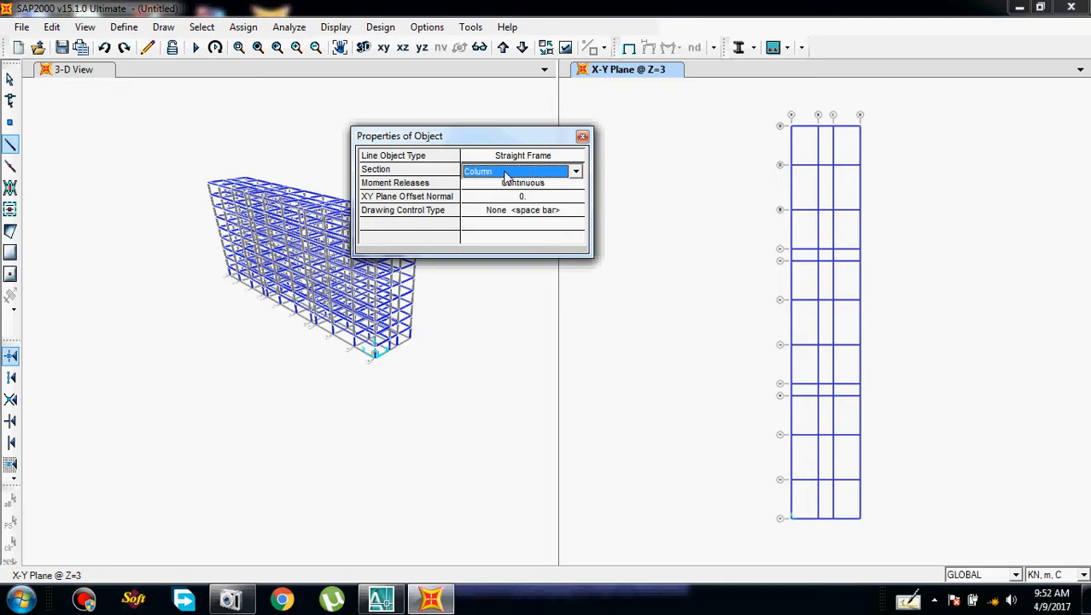
click(507, 174)
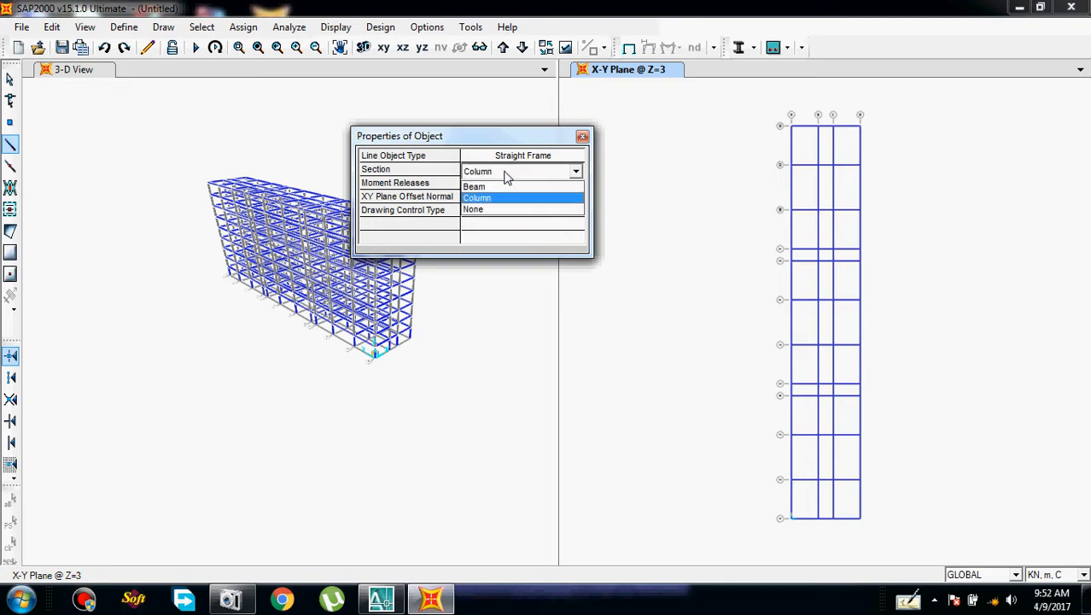
click(523, 172)
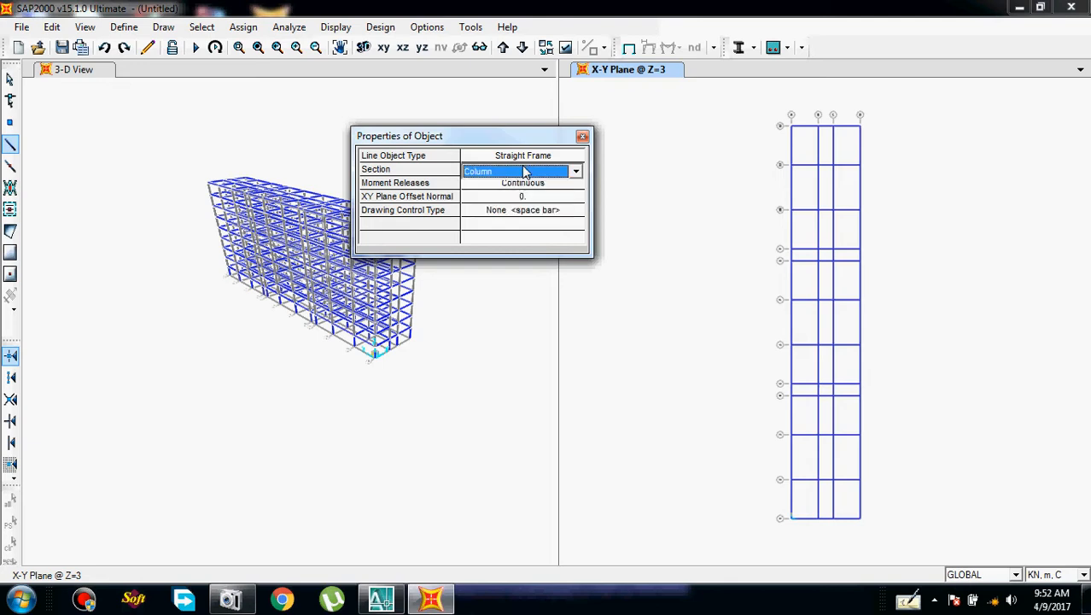
click(511, 175)
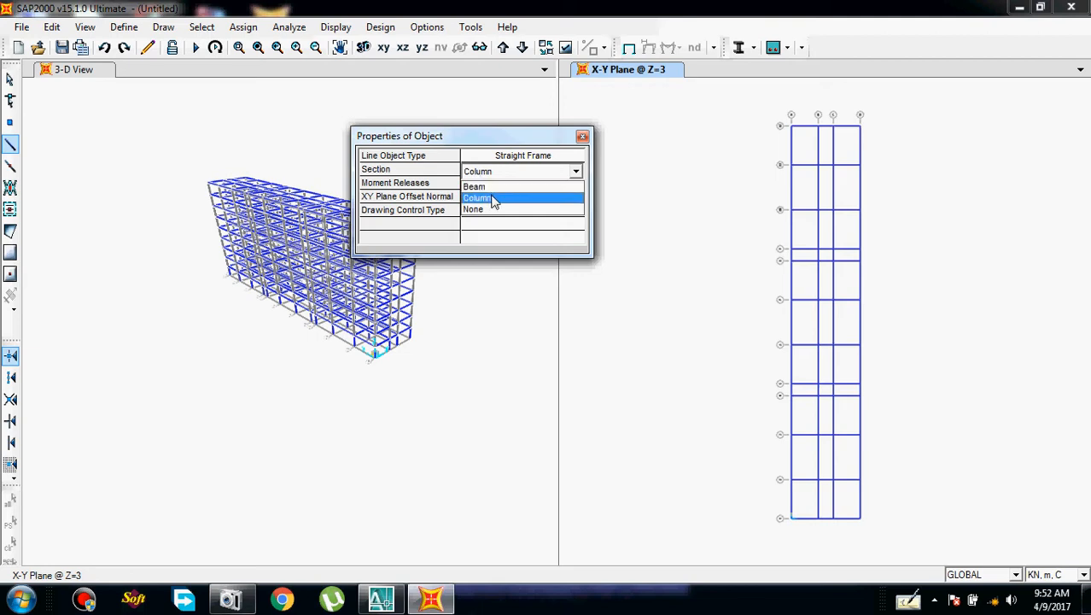
click(493, 198)
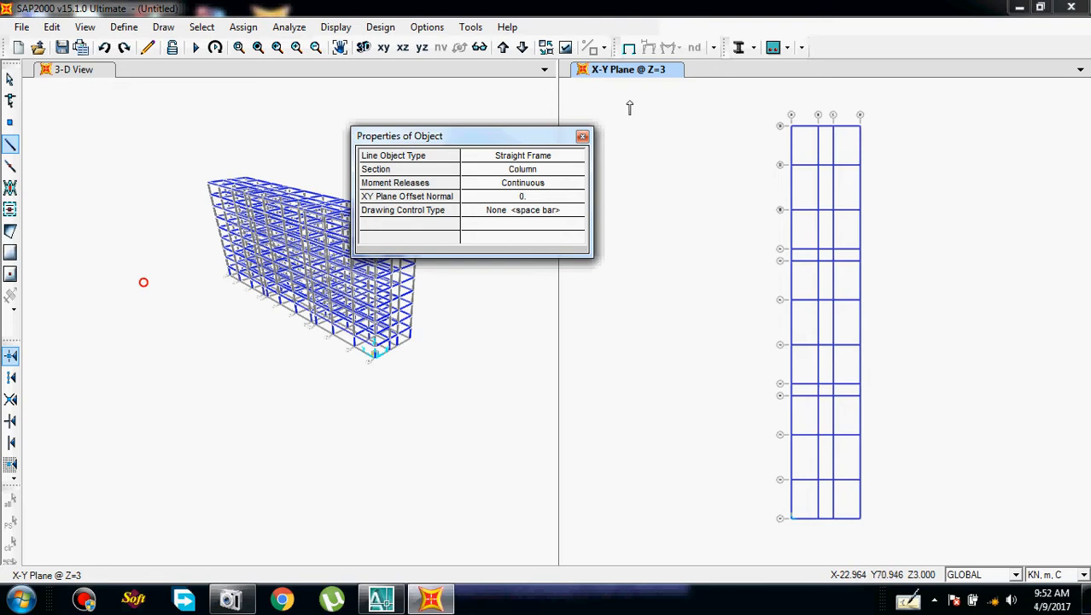
click(583, 137)
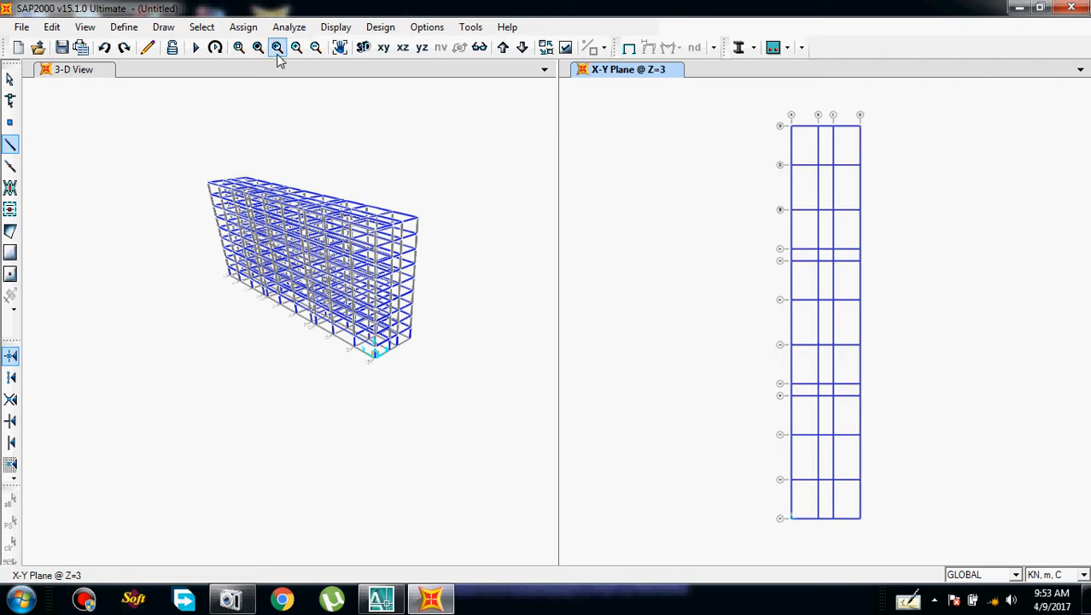
Open the object selection commands
click(213, 30)
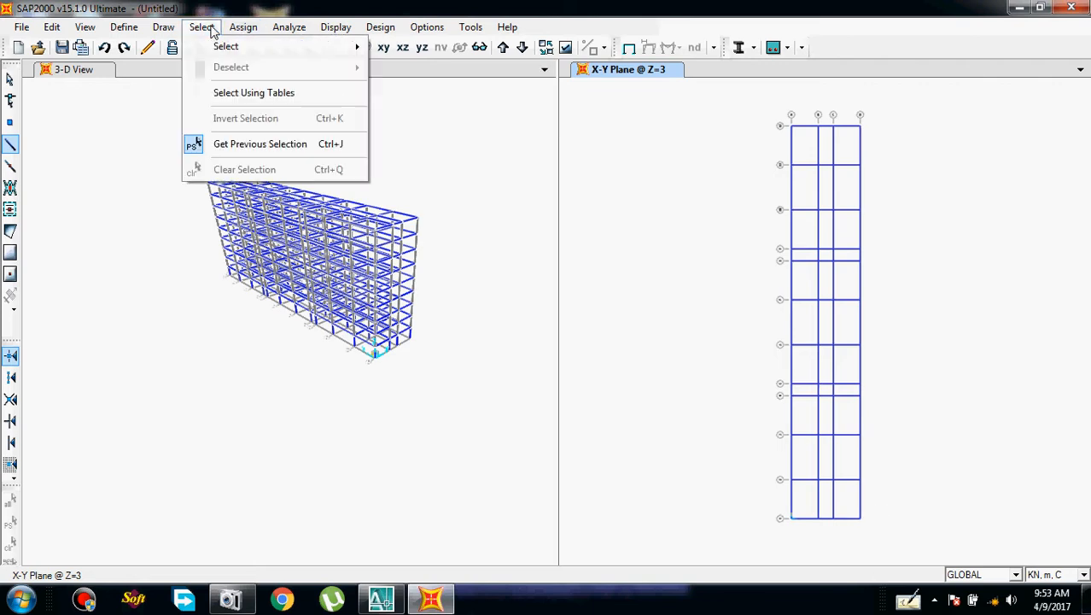
Select all frame members that use the Column section
mouse_move(271, 51)
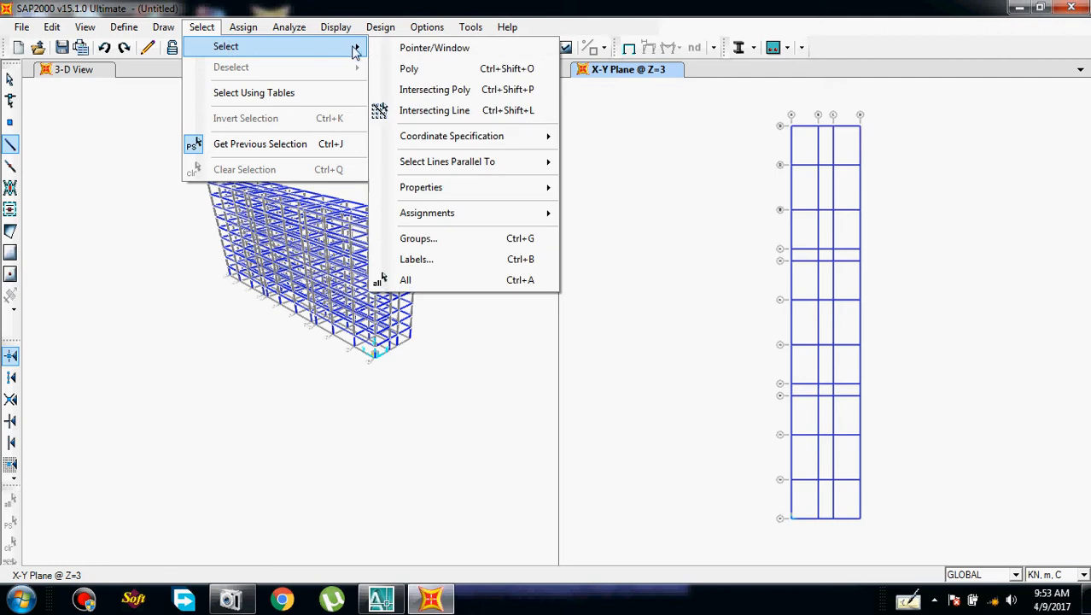
mouse_move(463, 197)
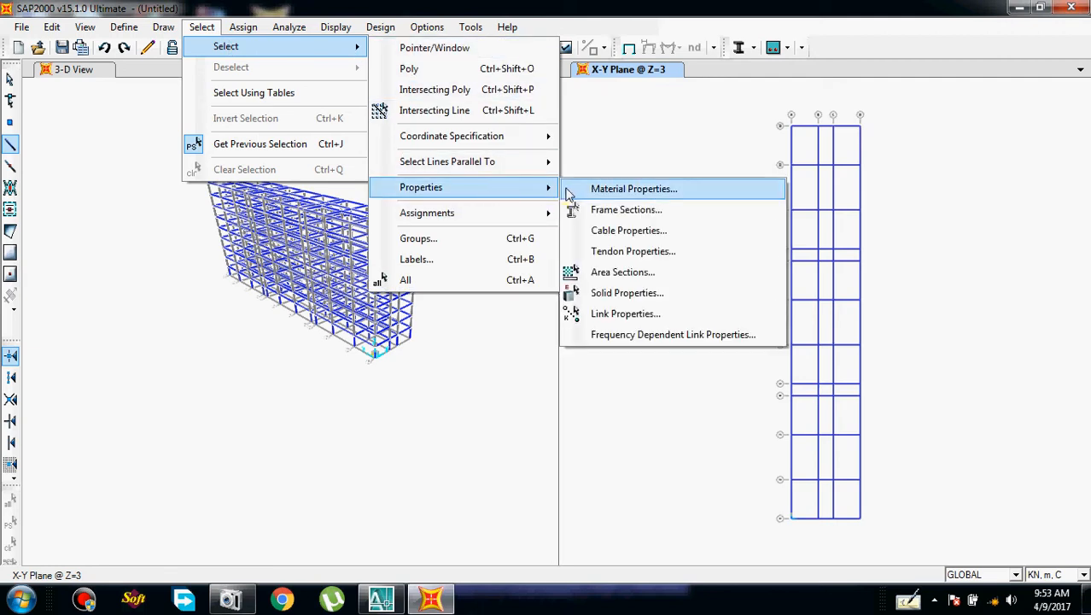
click(610, 210)
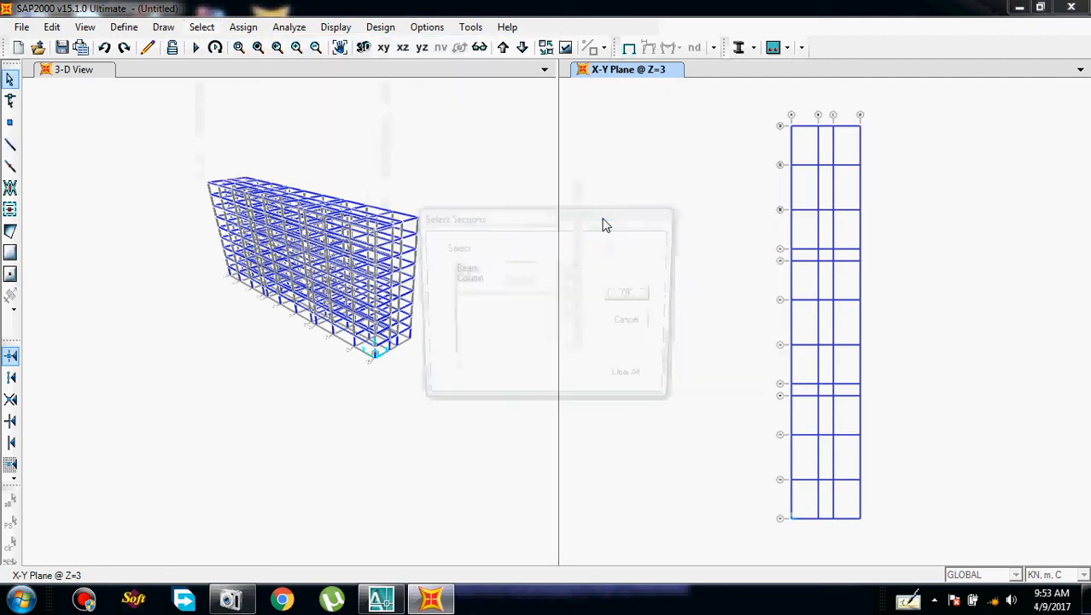
click(495, 279)
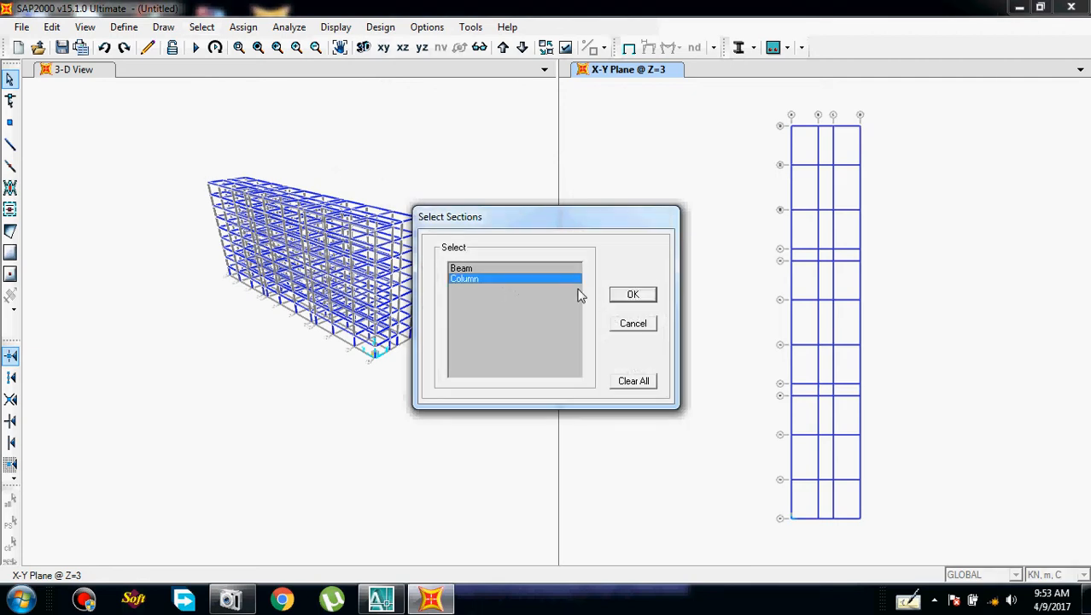
click(632, 294)
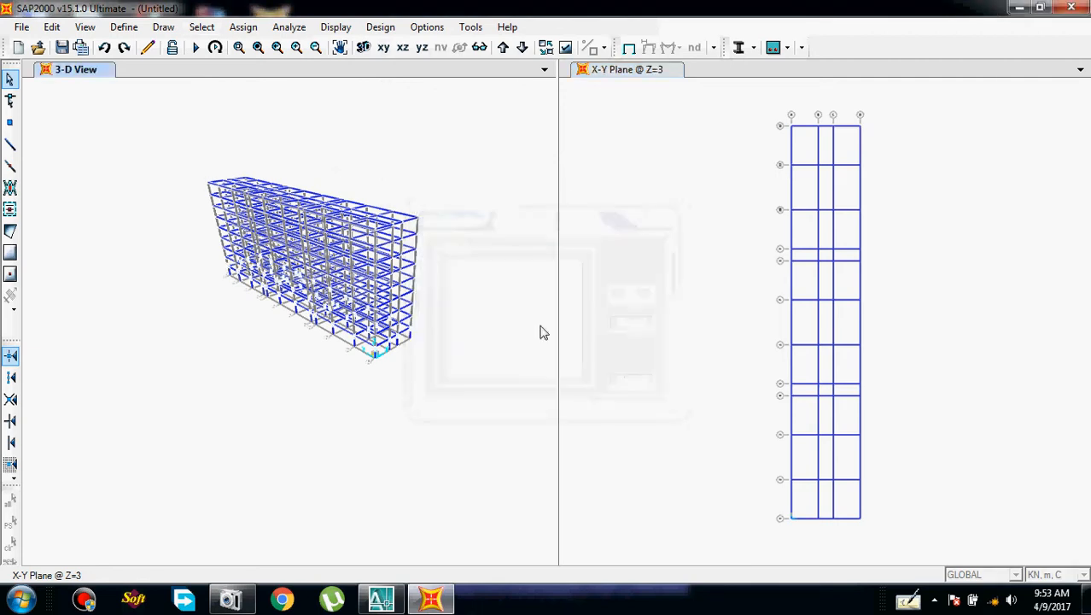
click(479, 47)
click(482, 69)
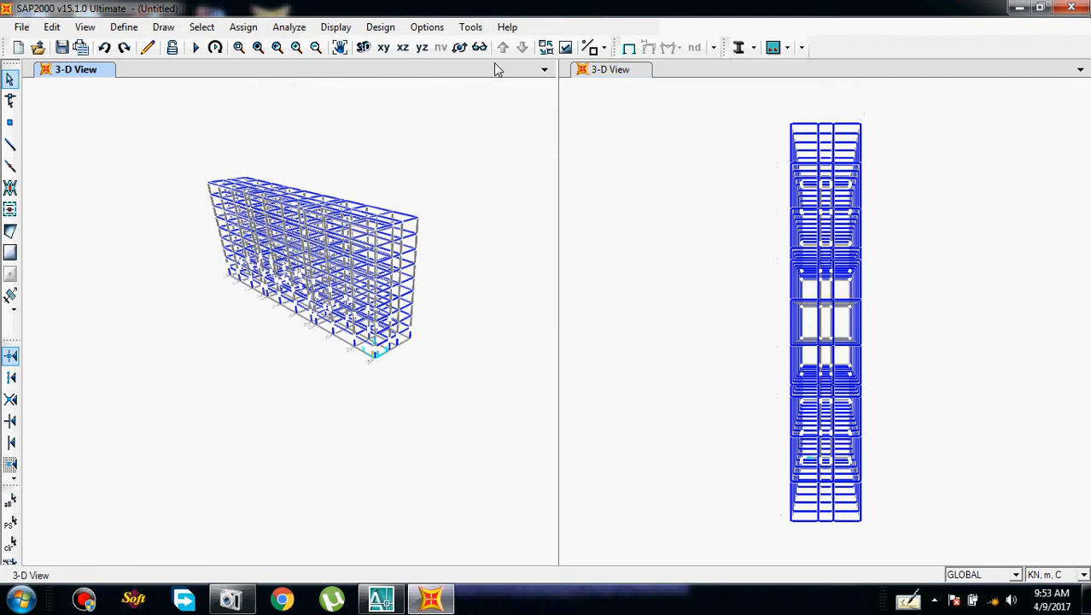
click(622, 72)
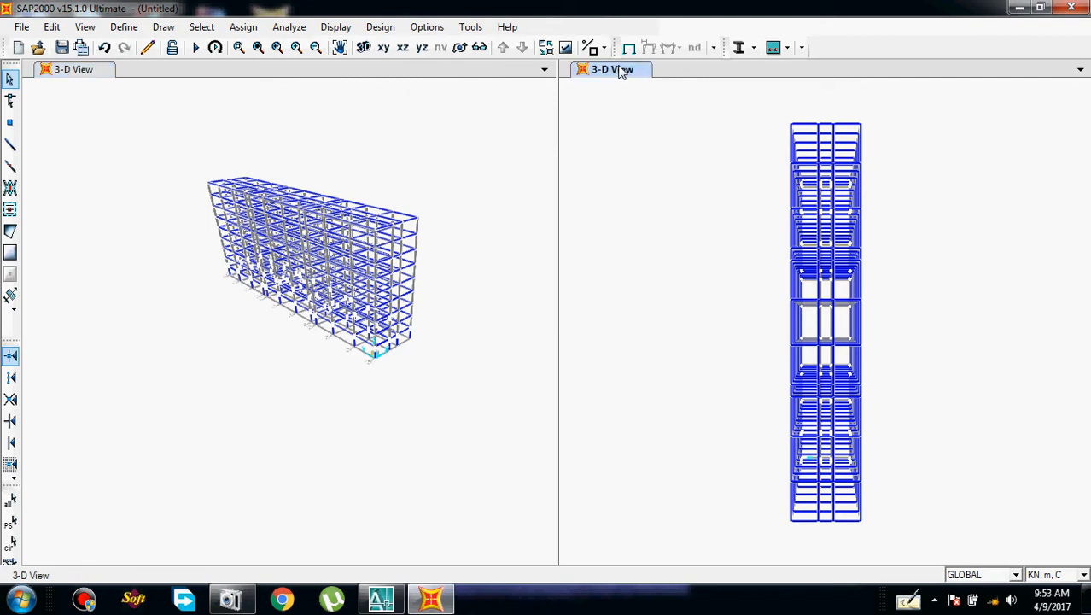
click(384, 47)
click(468, 66)
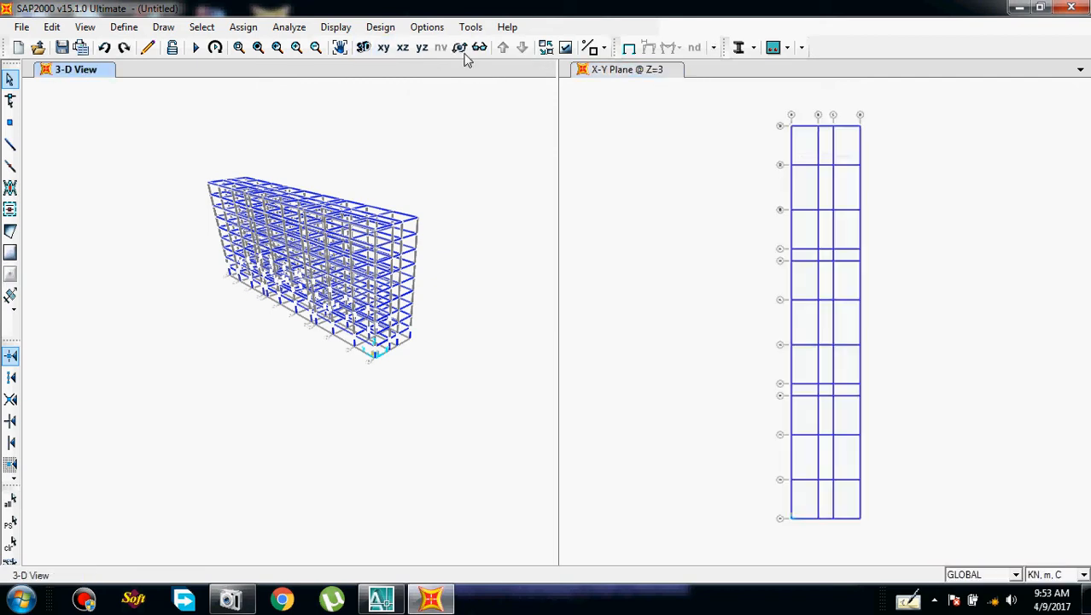
Replicate the selected columns linearly upward, 8 copies at a dz increment of 3 m
click(459, 47)
drag(439, 179, 506, 200)
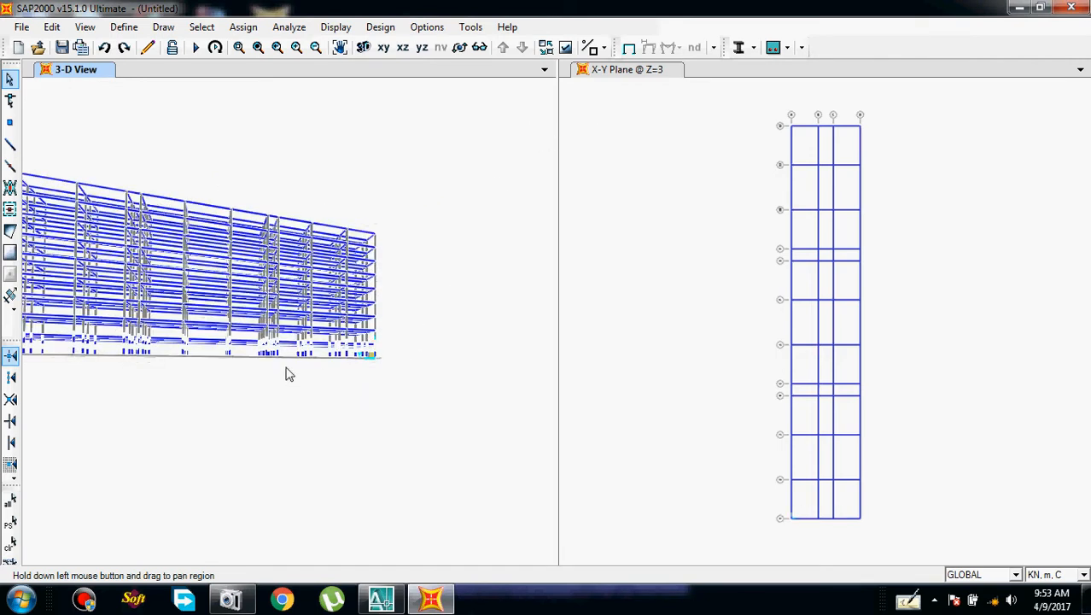
drag(439, 177, 192, 297)
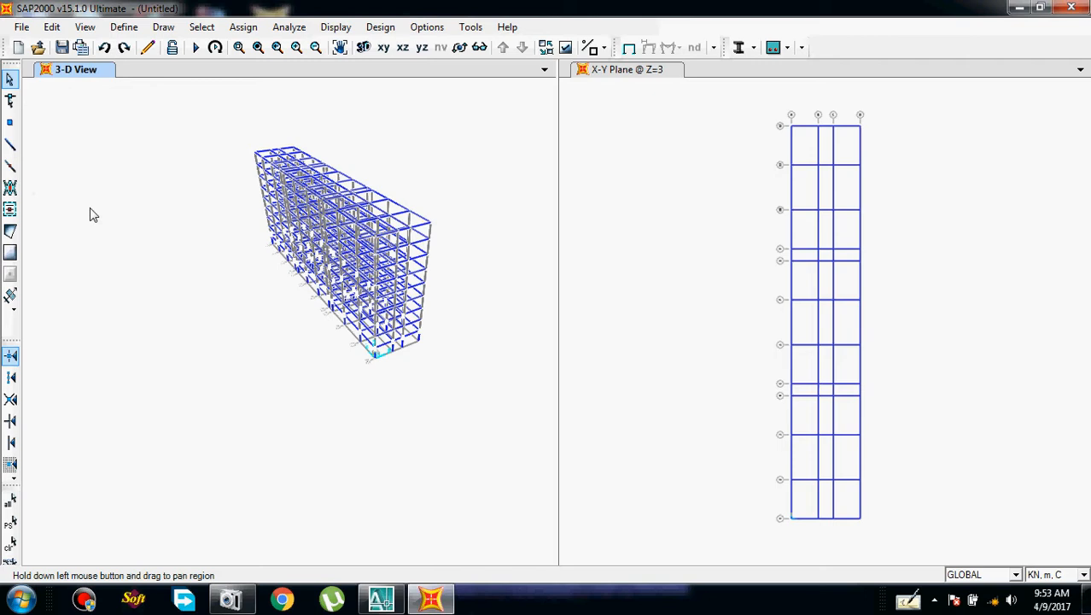
key(ctrl+r)
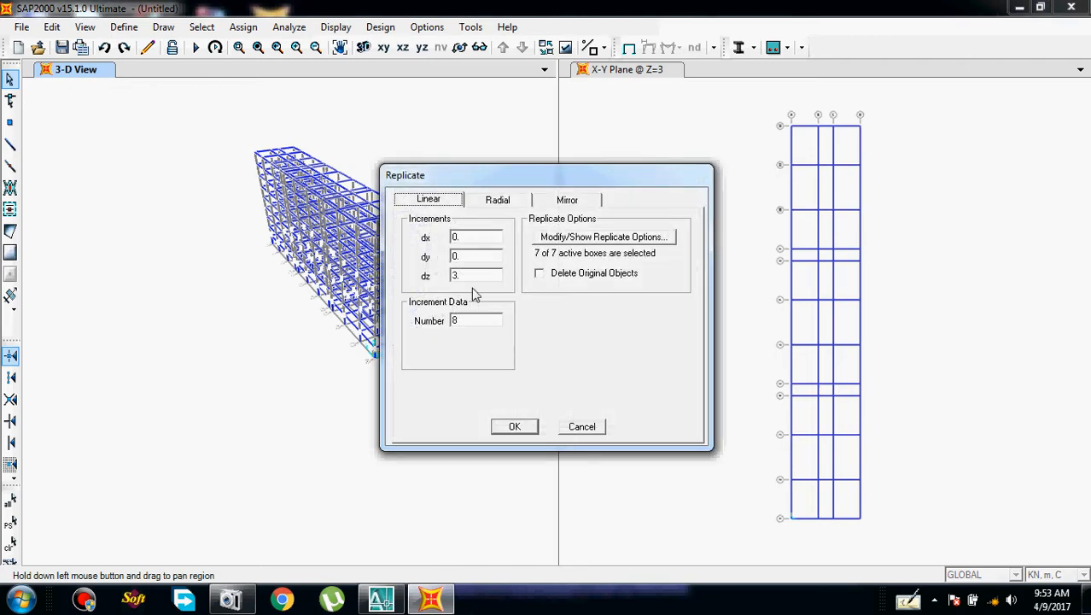
click(515, 427)
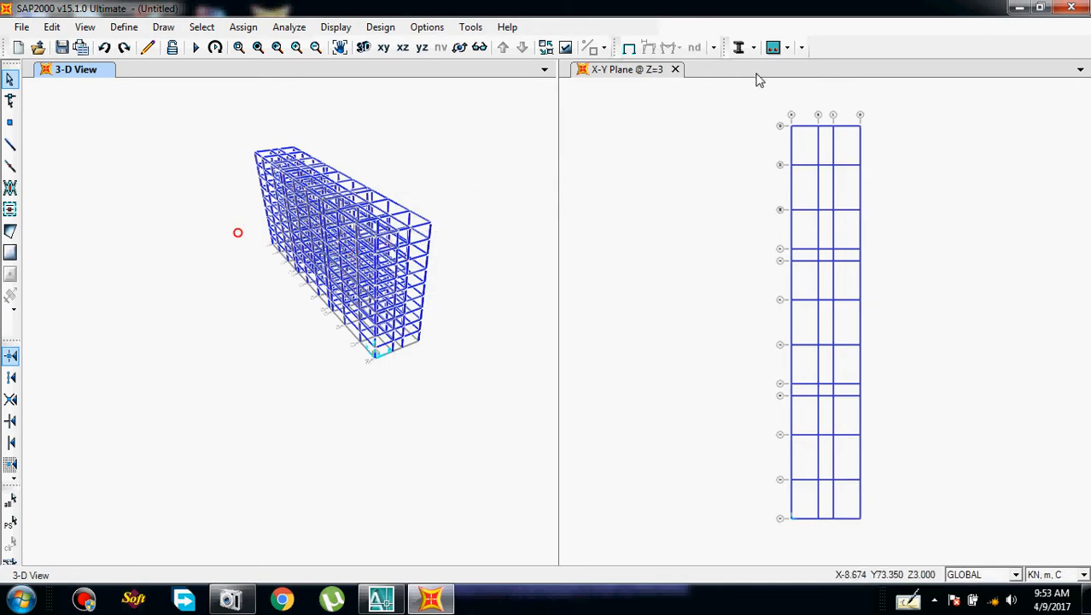
Add a new shell-type area section and name it Slab
click(124, 27)
mouse_move(214, 72)
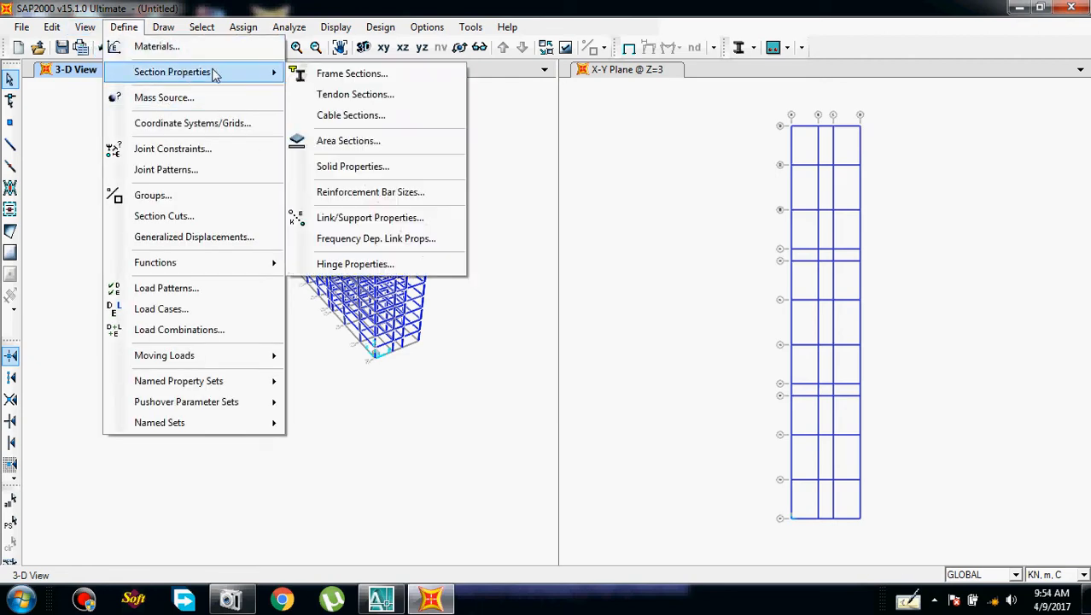
click(333, 142)
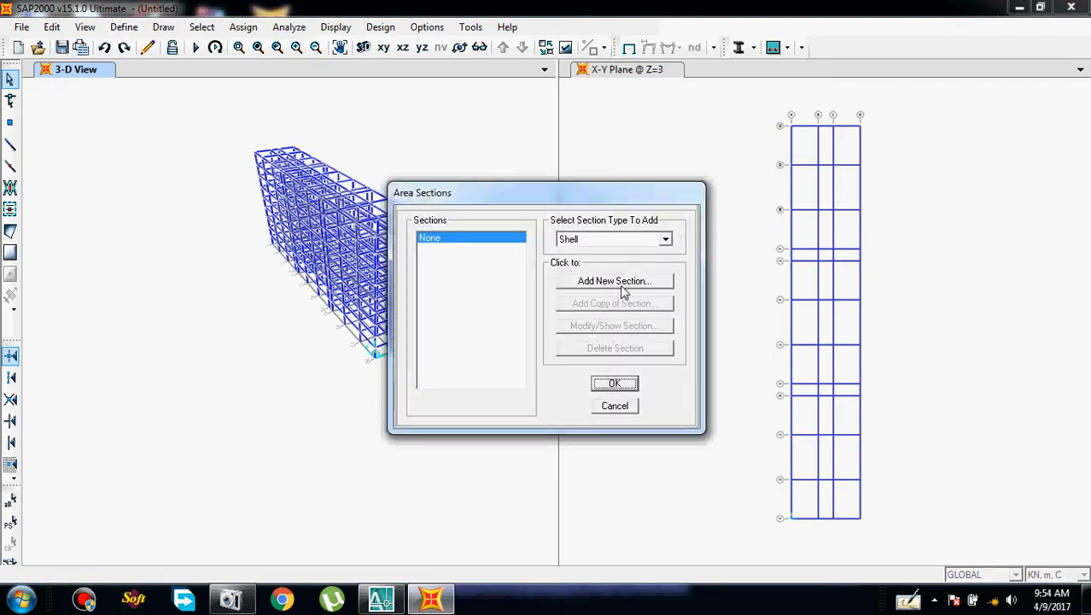
click(621, 283)
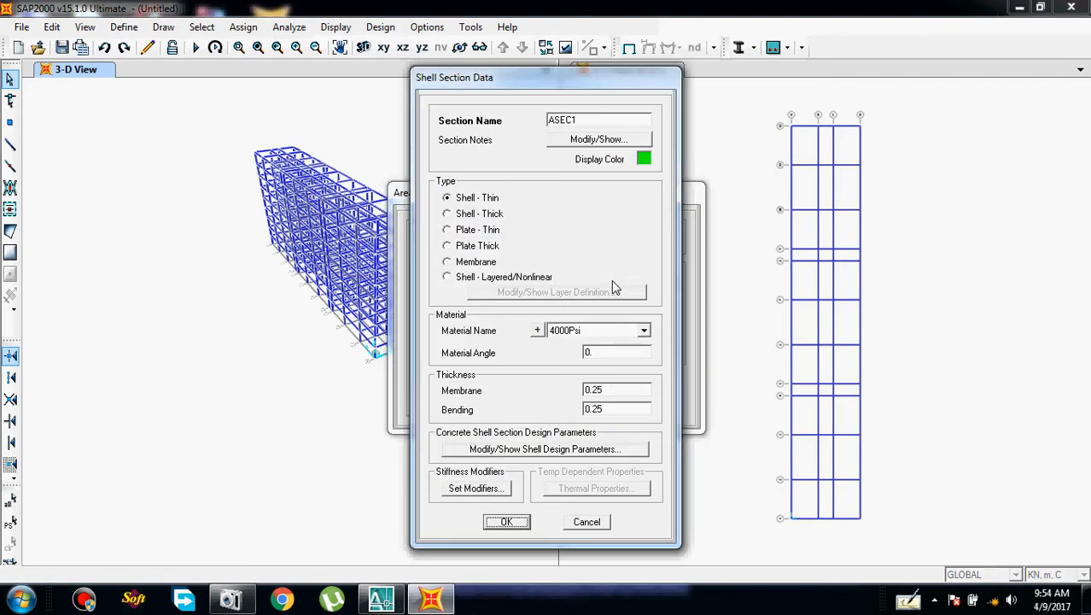
double_click(598, 118)
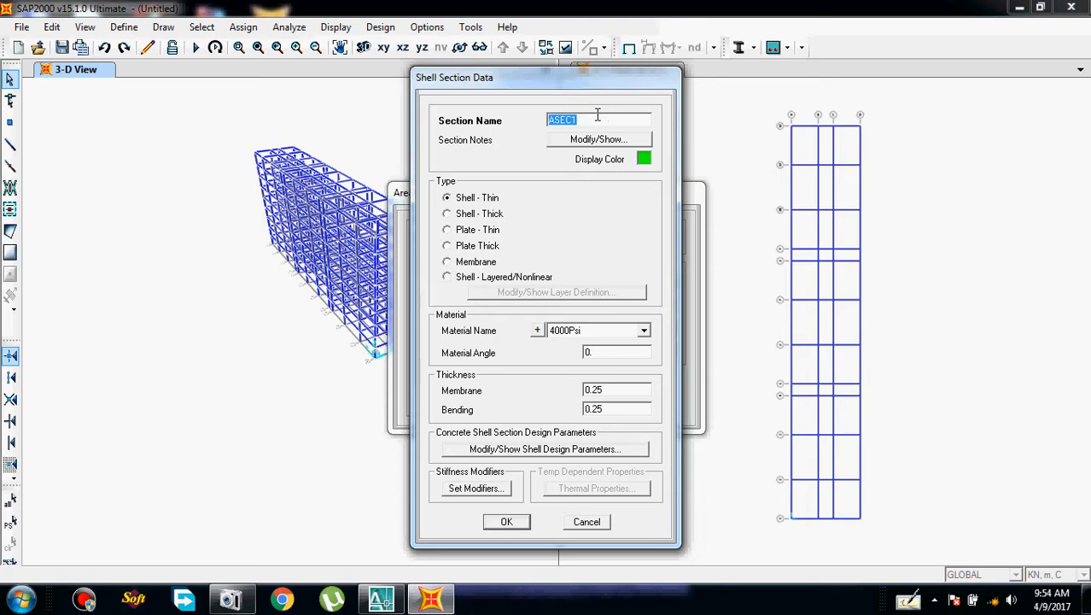
text(Slab)
Set the Slab section's material to M30 and both its membrane and bending thickness to 0.12 m
click(629, 336)
click(611, 377)
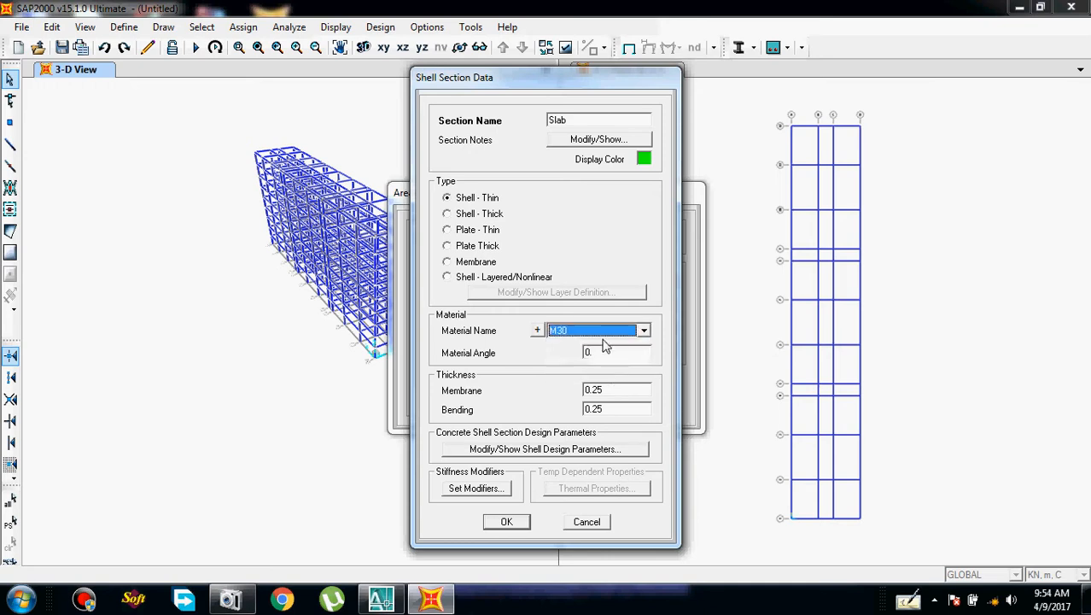
click(610, 388)
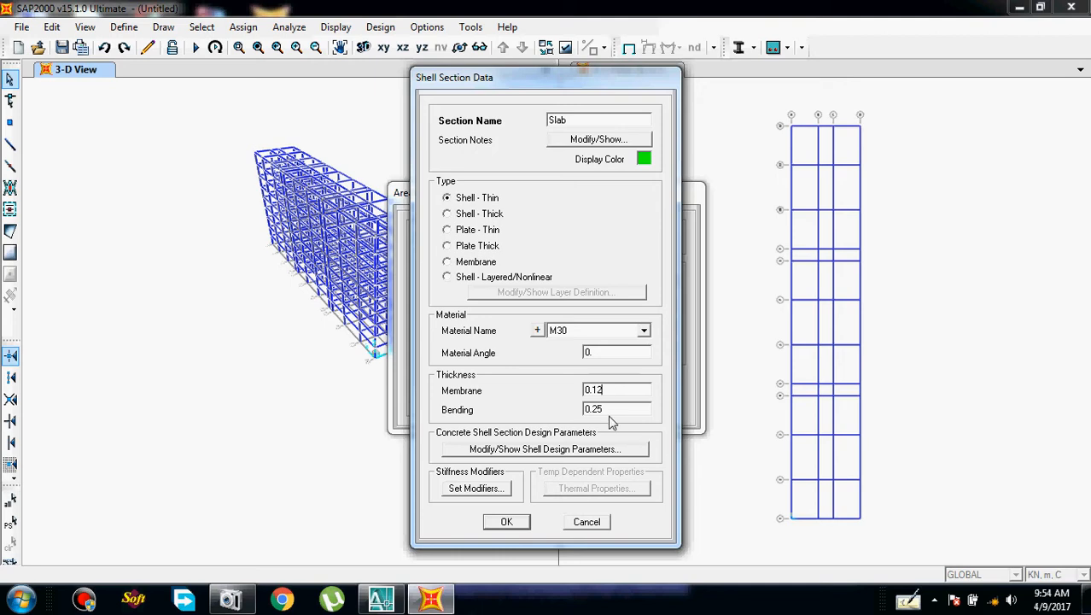
click(608, 409)
text(0)
Assign HYSD415 as the rebar material in the Slab's shell design parameters and save the section definition
click(566, 449)
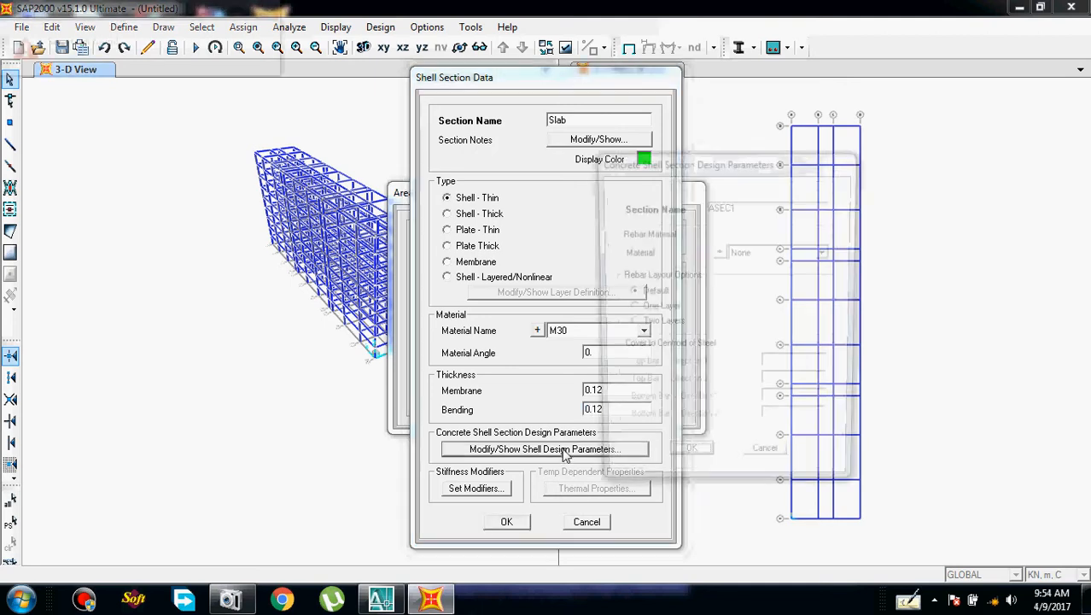
click(774, 254)
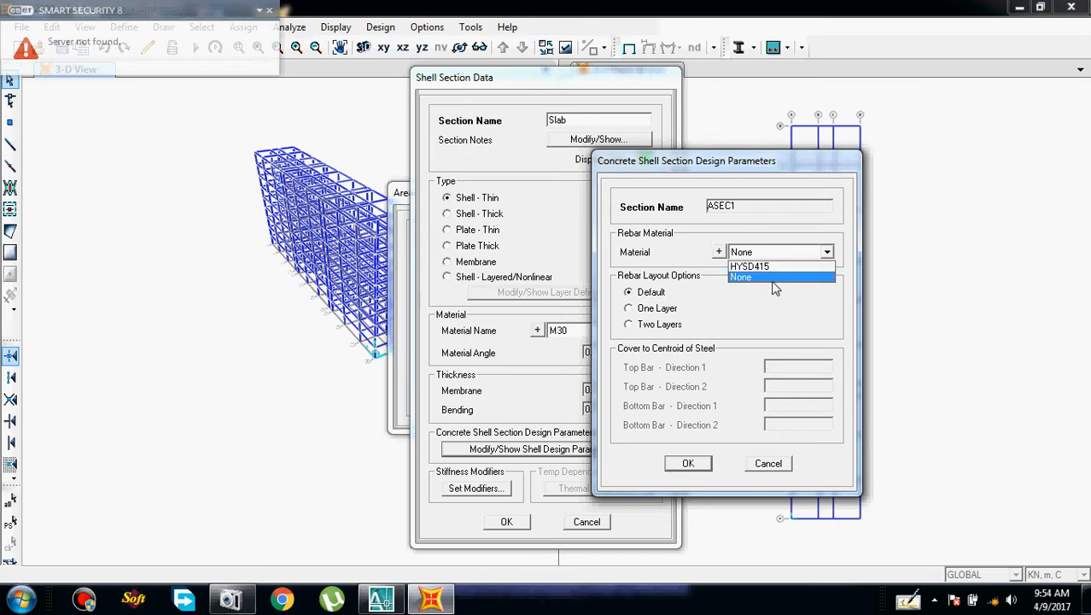
click(773, 271)
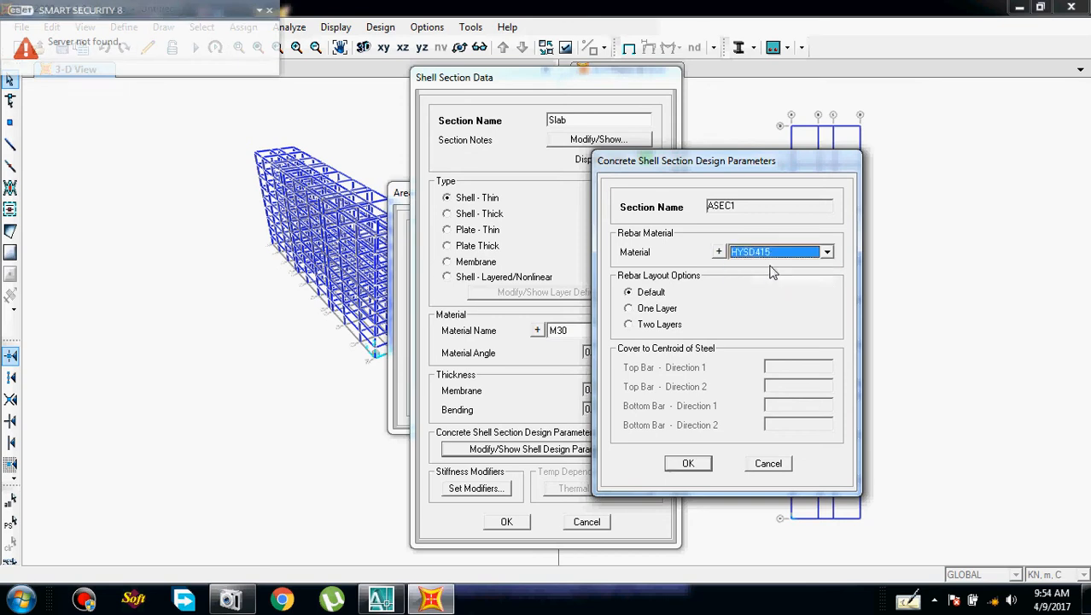
click(688, 464)
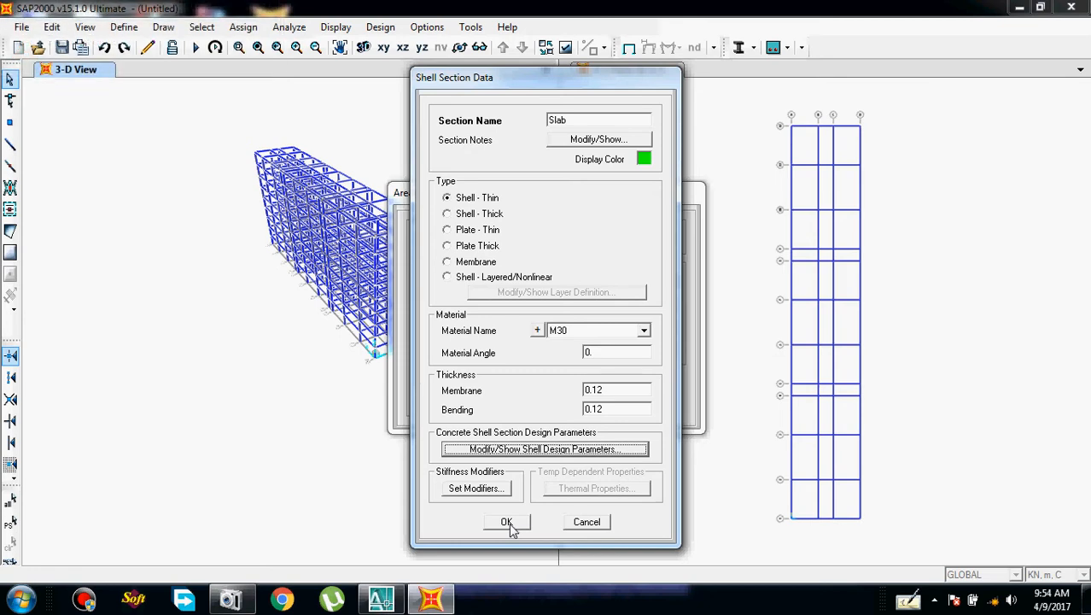
click(508, 522)
click(605, 387)
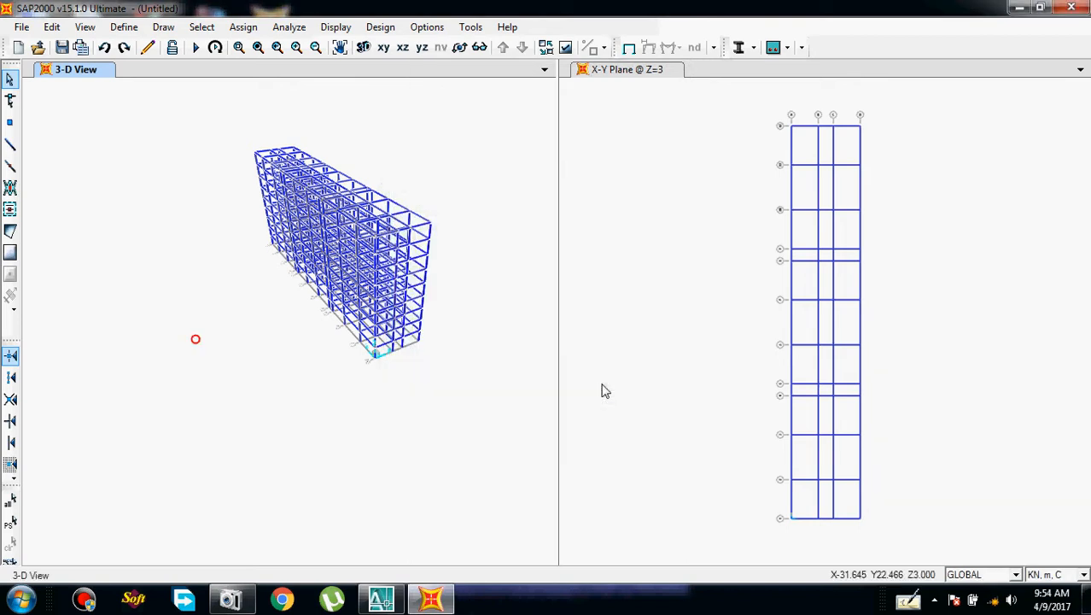
Draw rectangular Slab areas bay by bay on the Z=3 plan, from the highest-Y grid line down to Y=36.5 m
click(11, 253)
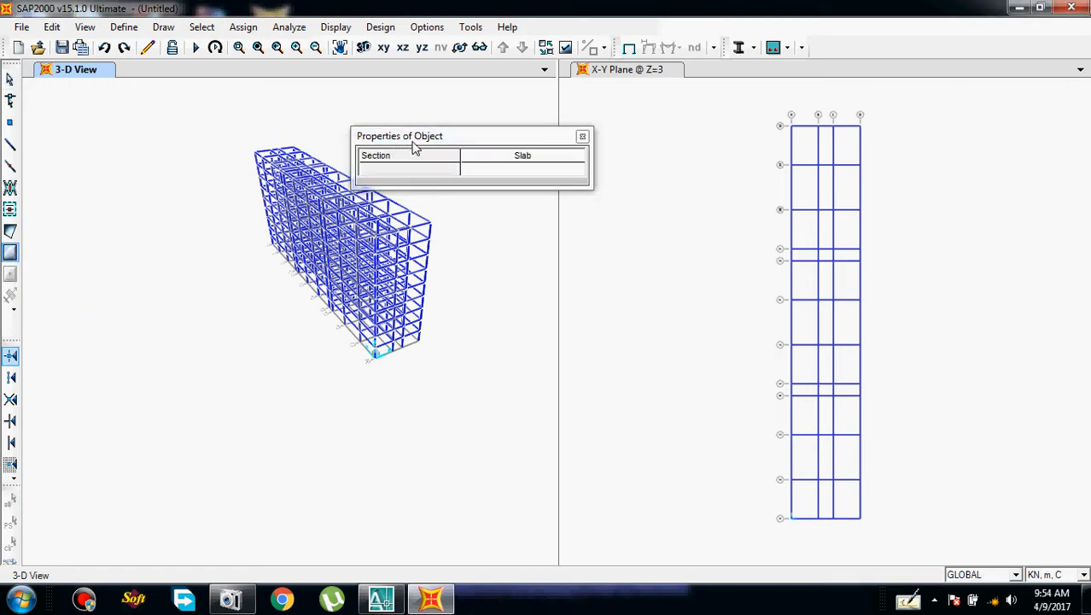
drag(414, 147, 503, 126)
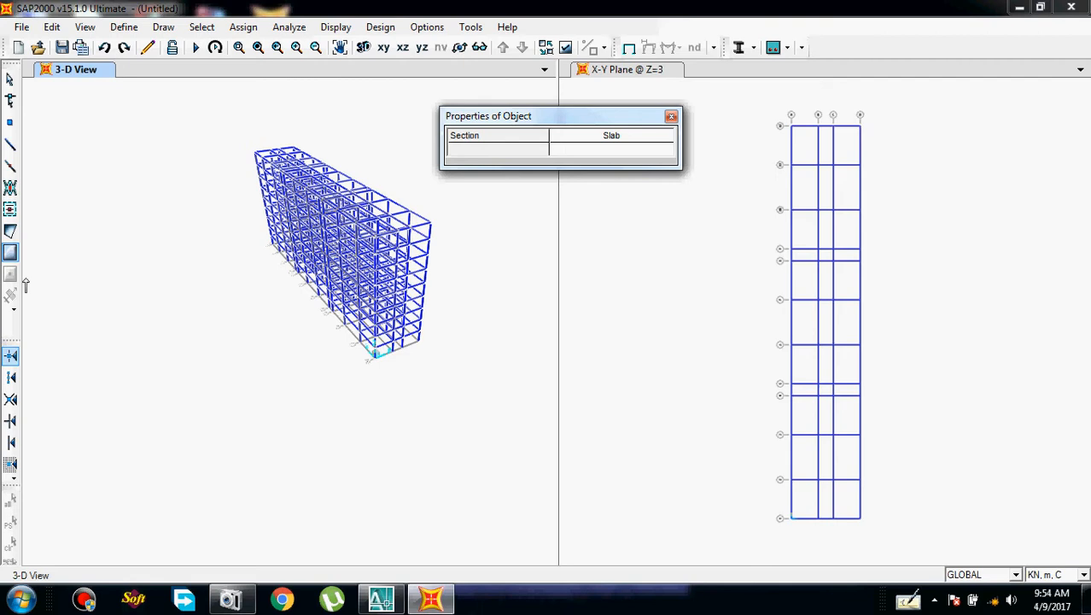
click(11, 256)
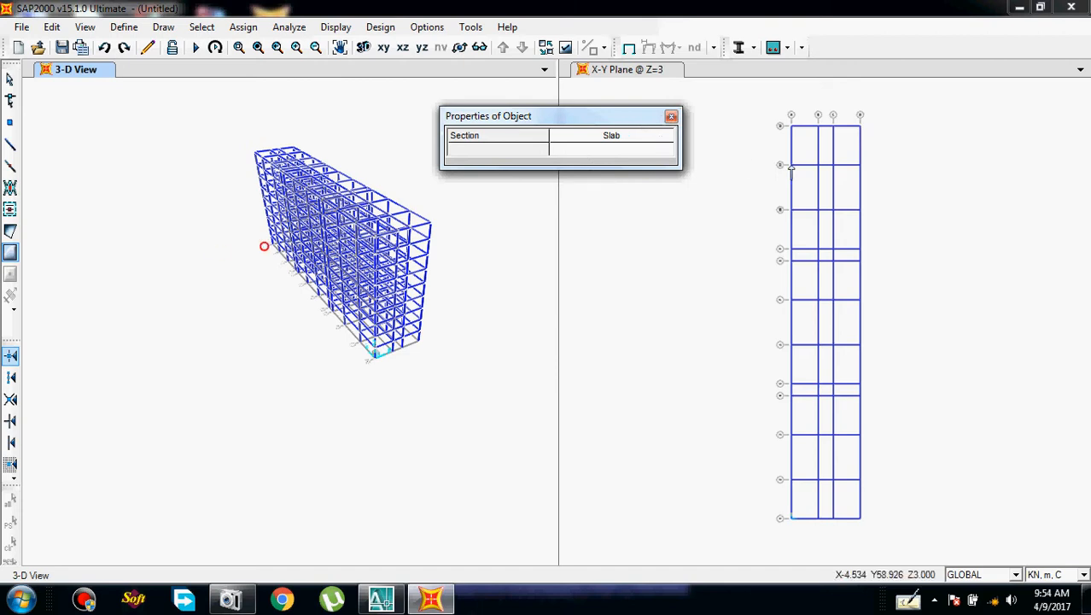
click(791, 126)
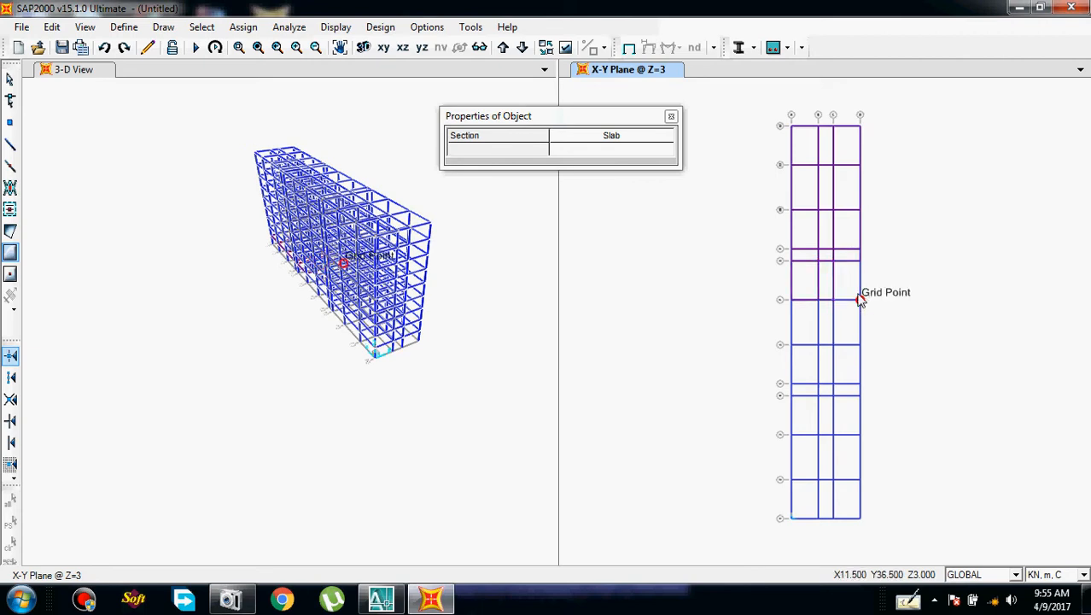
click(833, 260)
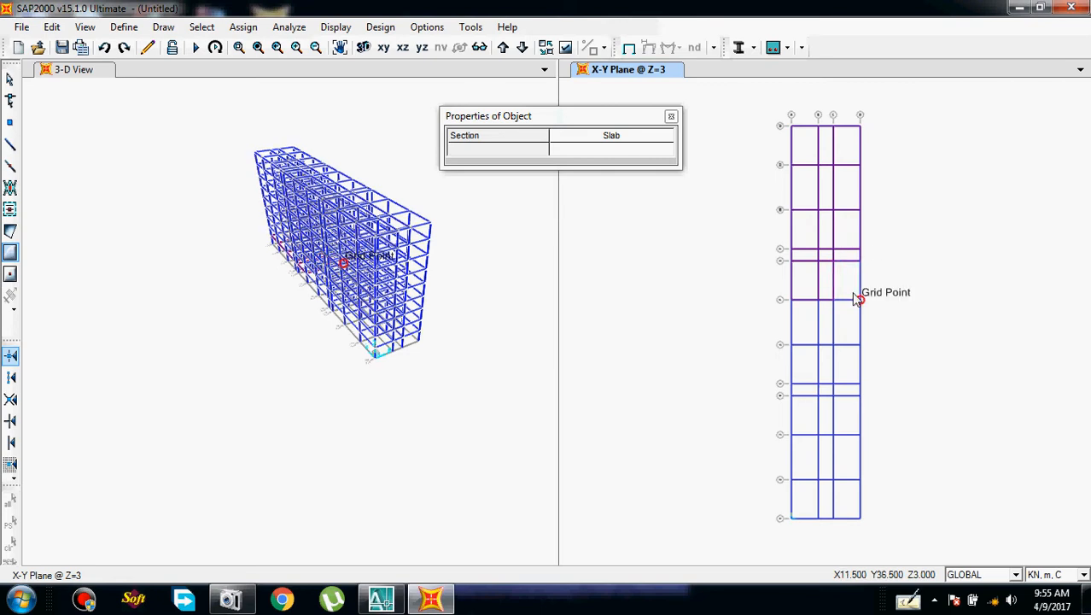
click(850, 295)
Continue drawing rectangular Slab areas bay by bay on the Z=3 plan, from Y=36.5 m down past the Y=20.5 m grid line
click(794, 302)
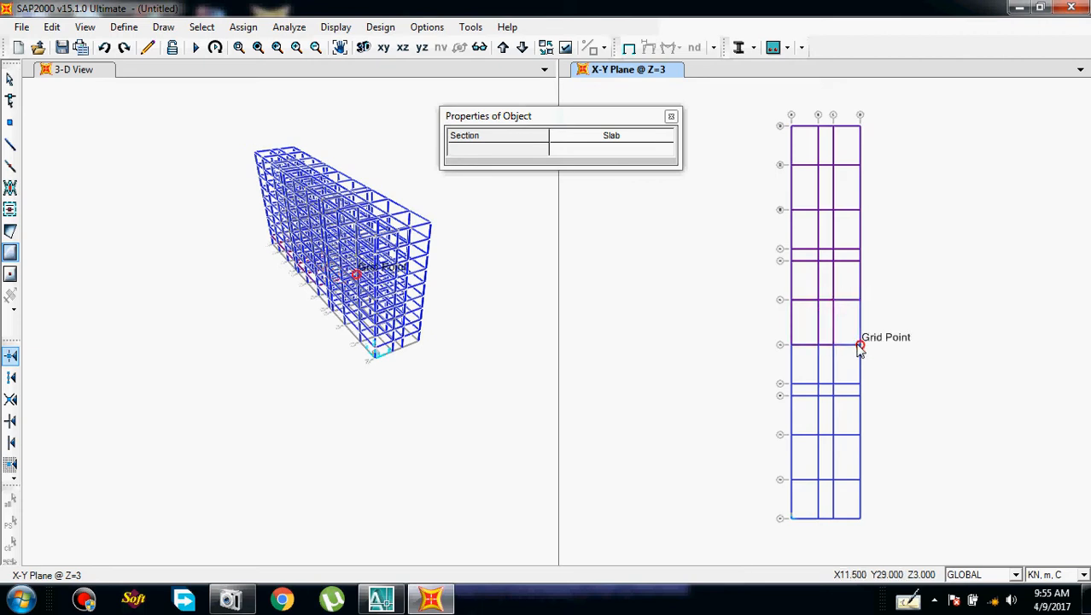
click(792, 345)
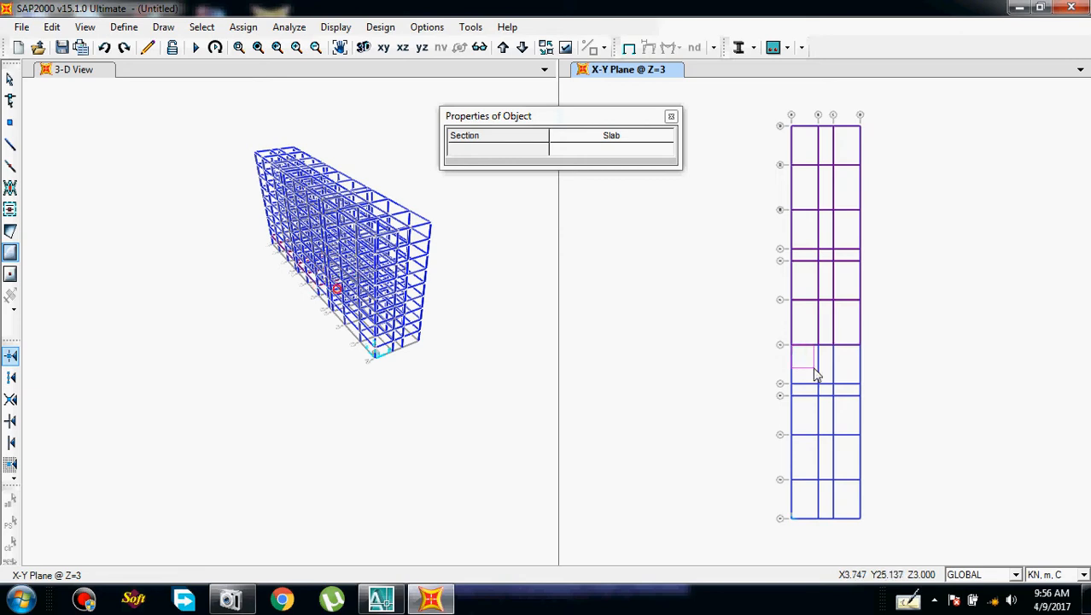
click(819, 384)
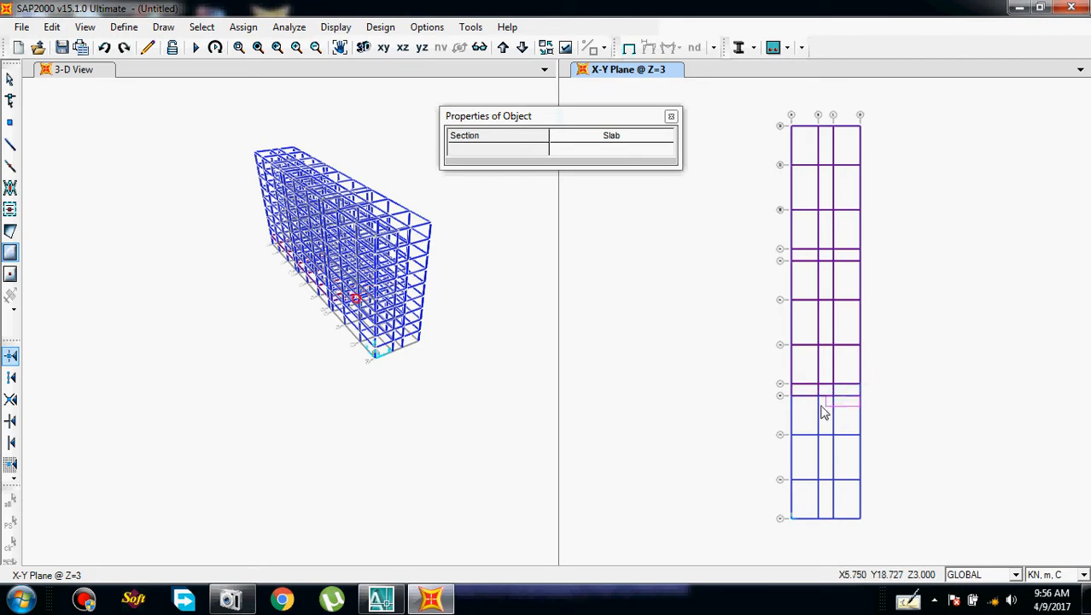
scroll(845, 394, up, 2)
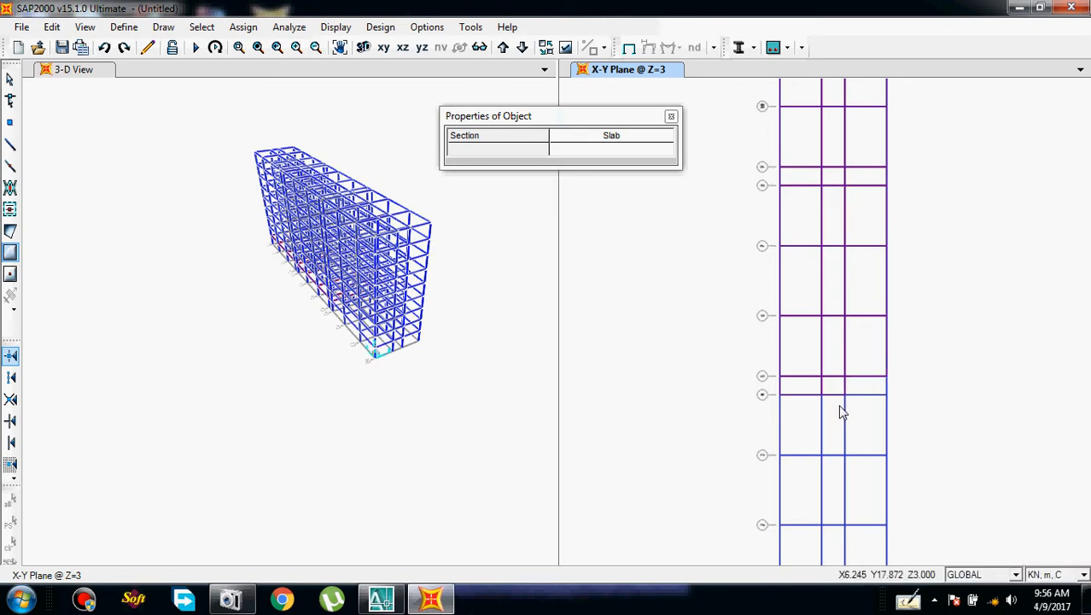
scroll(841, 411, up, 1)
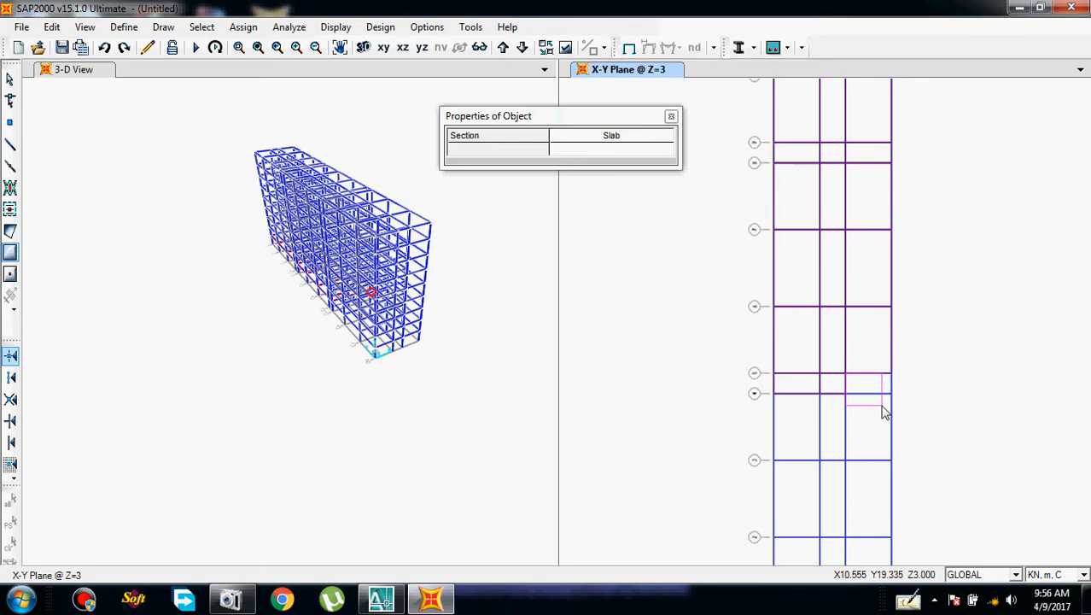
click(774, 394)
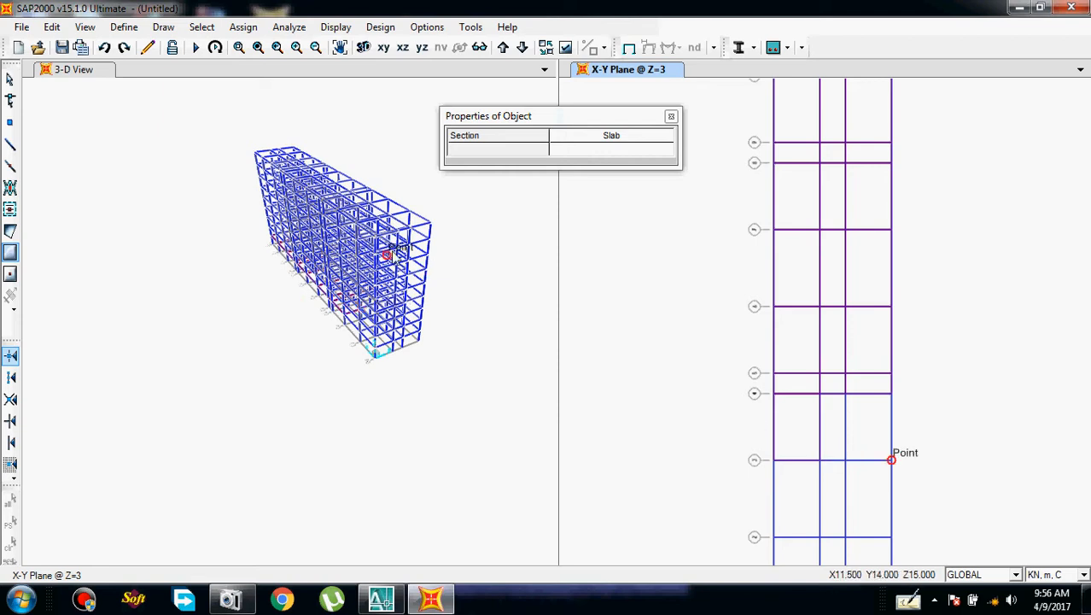
Fill the remaining bays of the Z=3 plan down to the lowest-Y grid line with Slab areas using Quick Draw Area
click(9, 273)
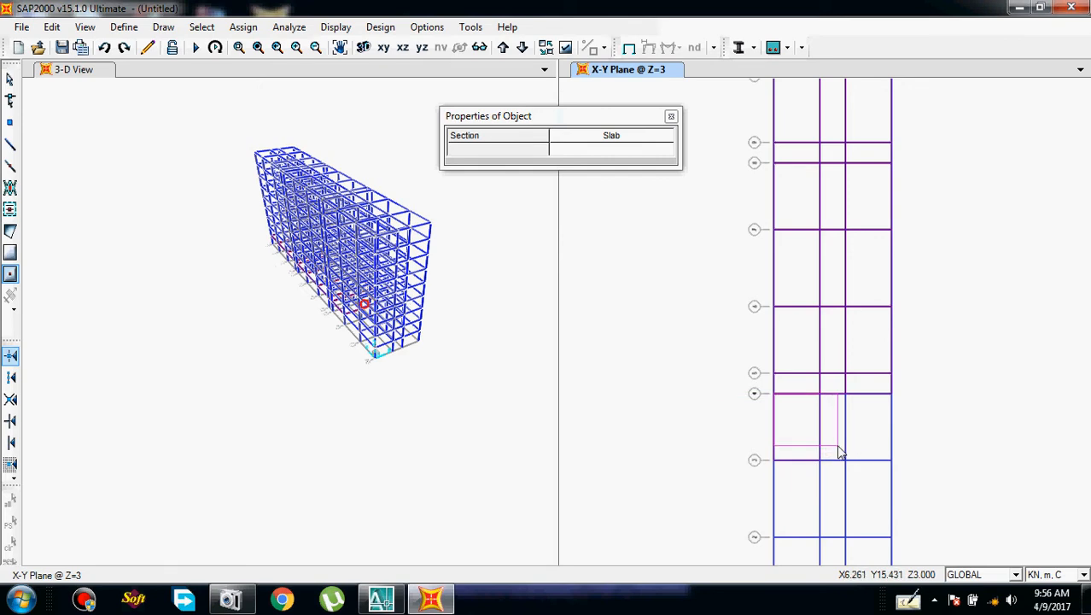
key(Escape)
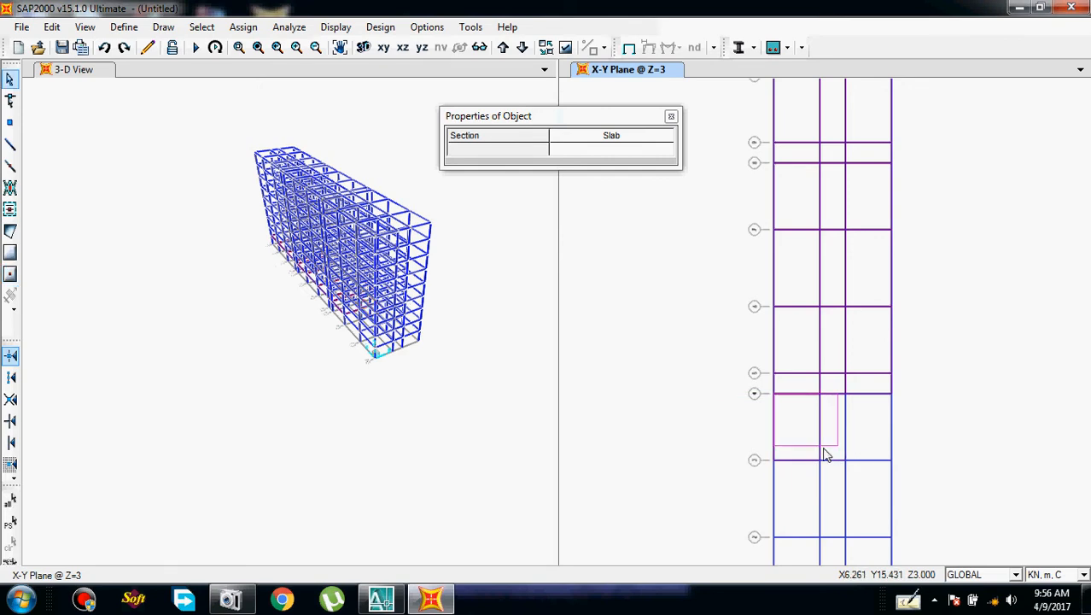
click(11, 274)
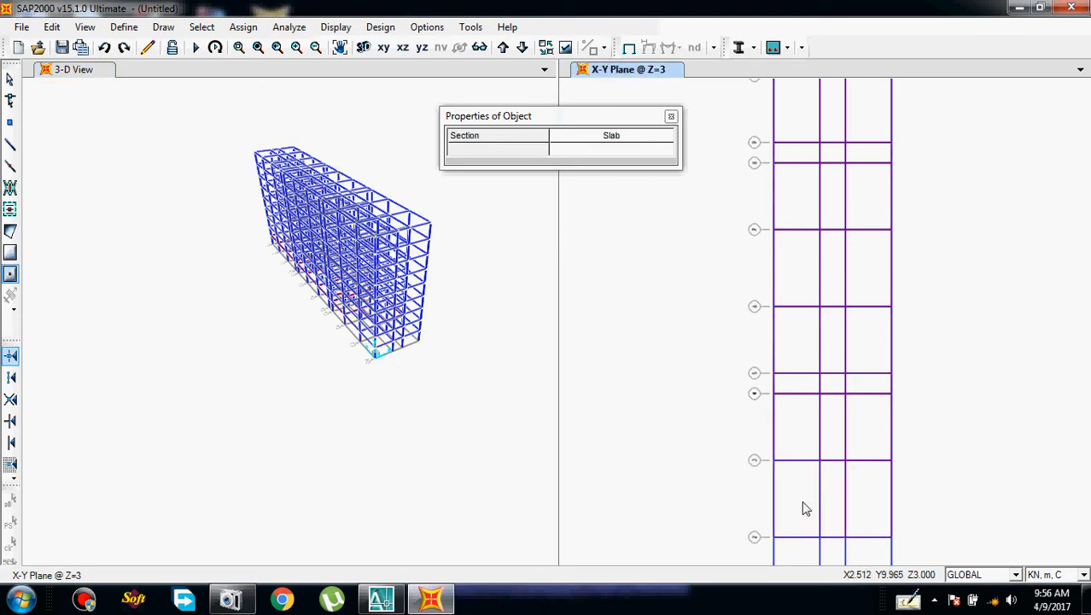
middle_drag(804, 505, 787, 224)
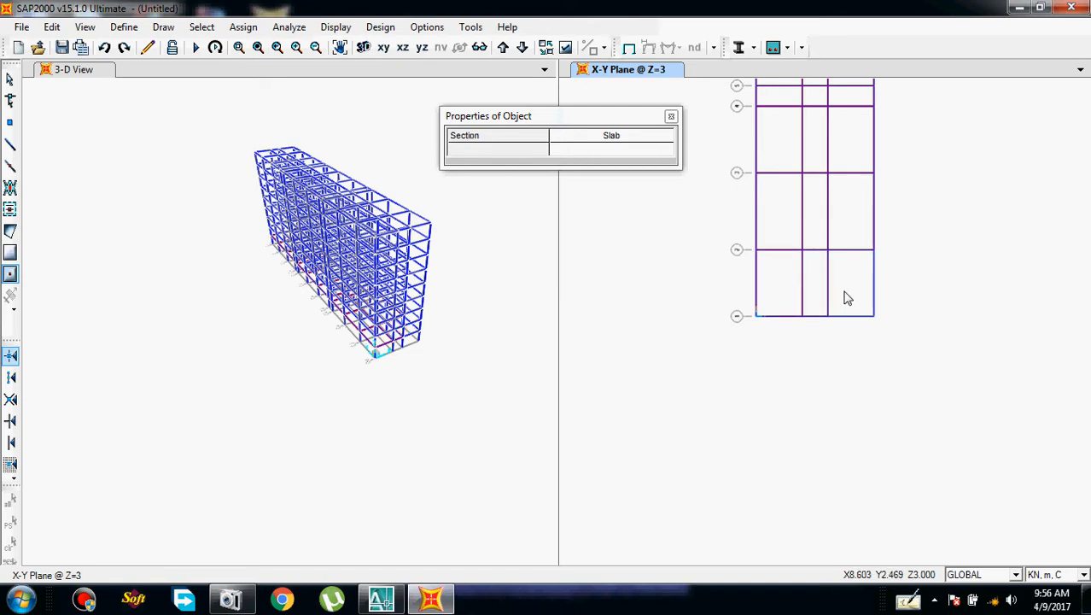
scroll(837, 290, down, 2)
middle_drag(833, 285, 847, 518)
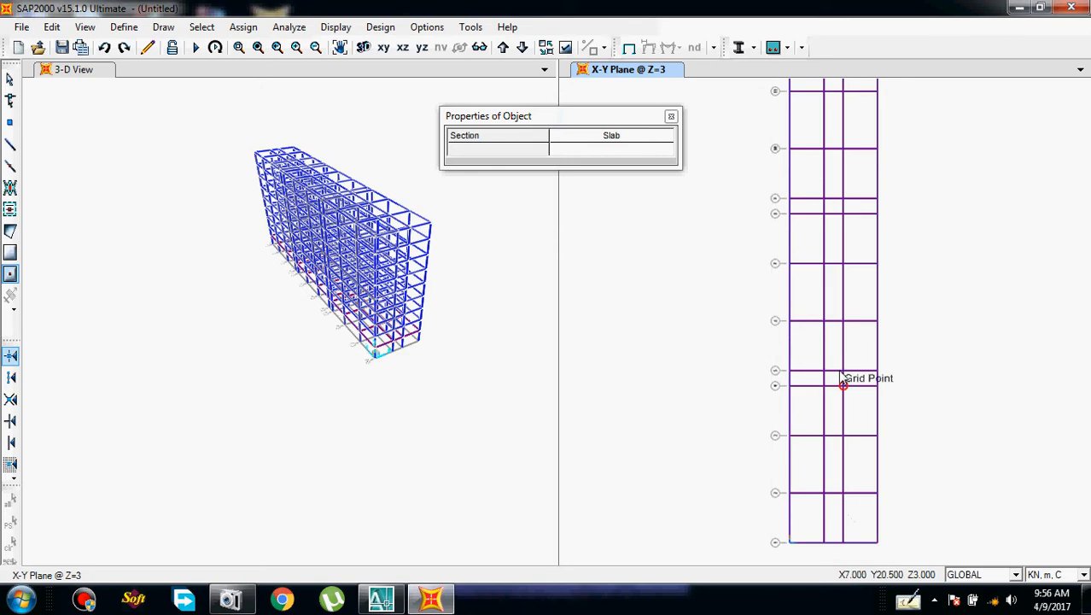
scroll(840, 348, down, 1)
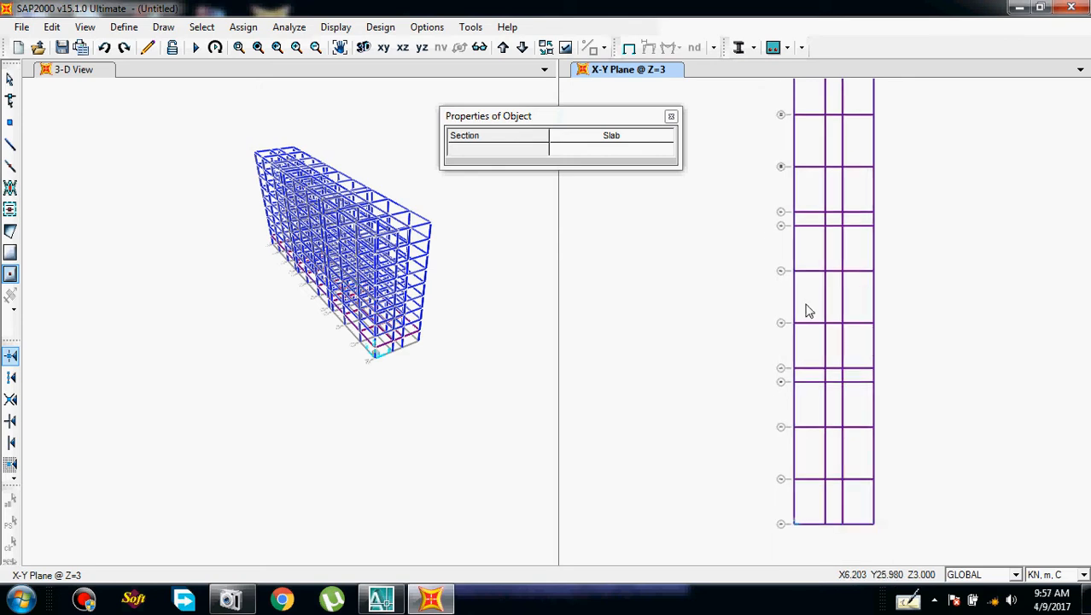
click(672, 117)
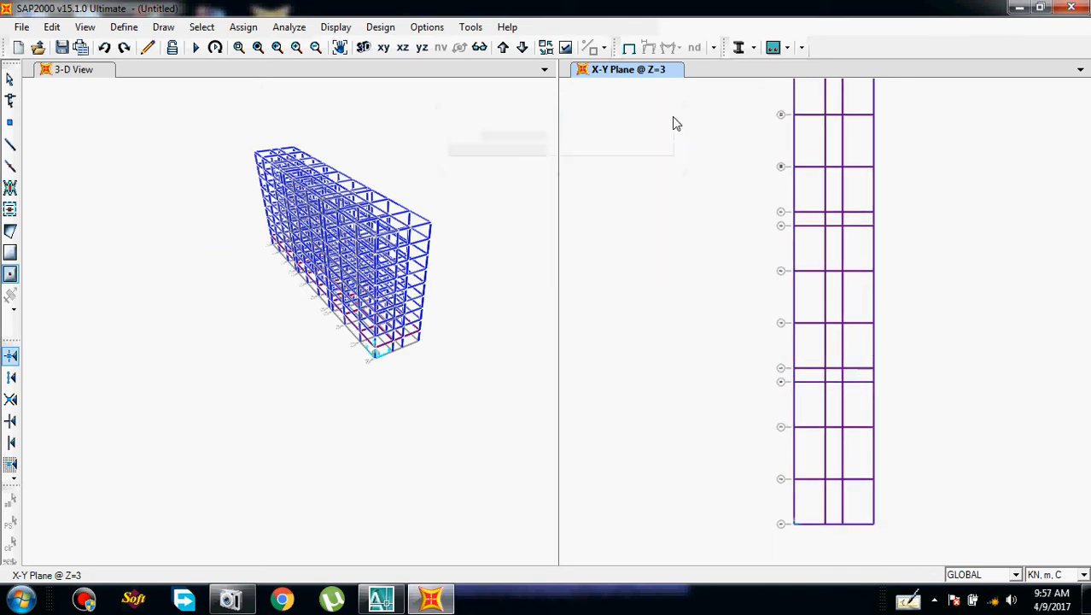
Enable Extrude View and Fill Objects in the display options and apply them to all windows
click(565, 48)
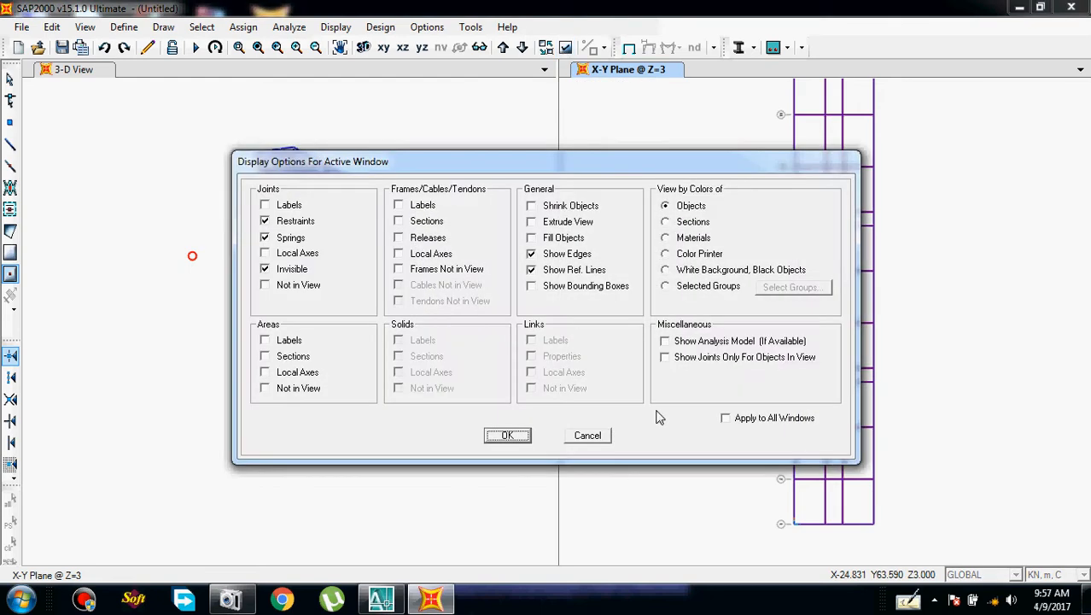
click(531, 237)
click(531, 222)
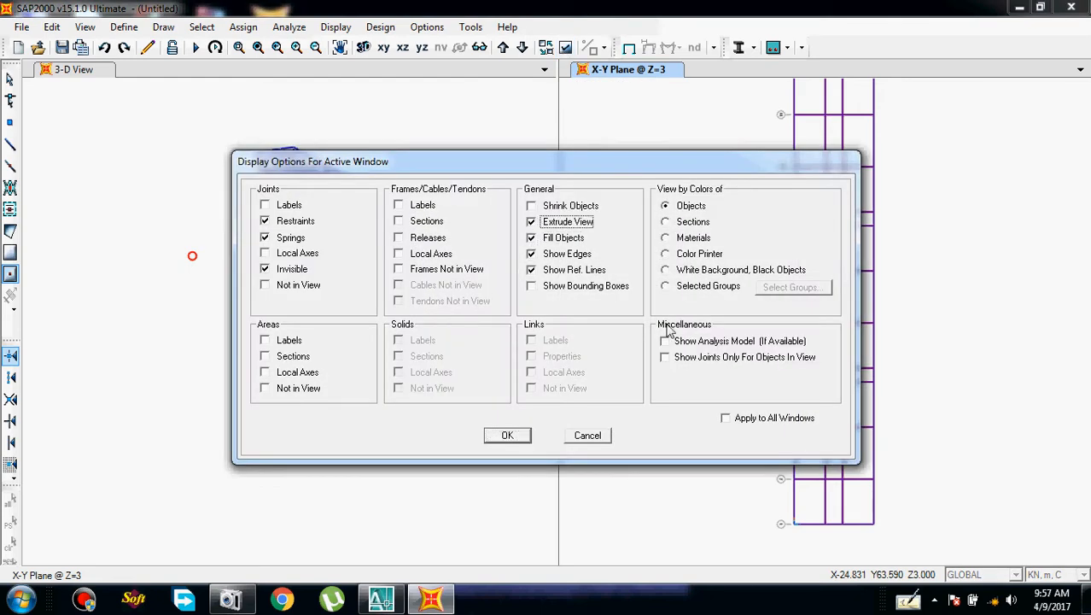
click(739, 419)
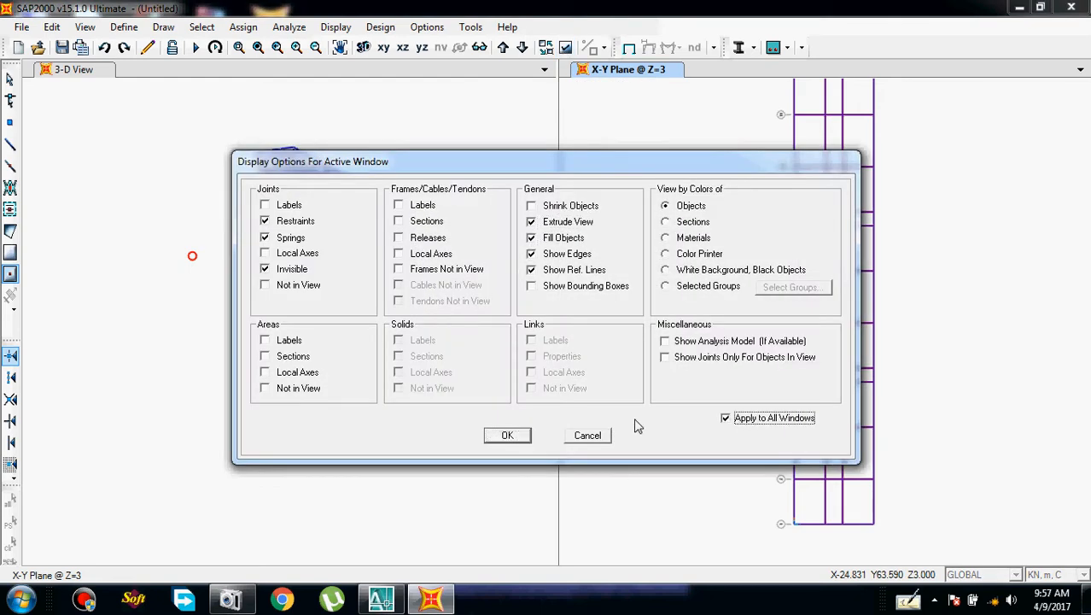
click(510, 436)
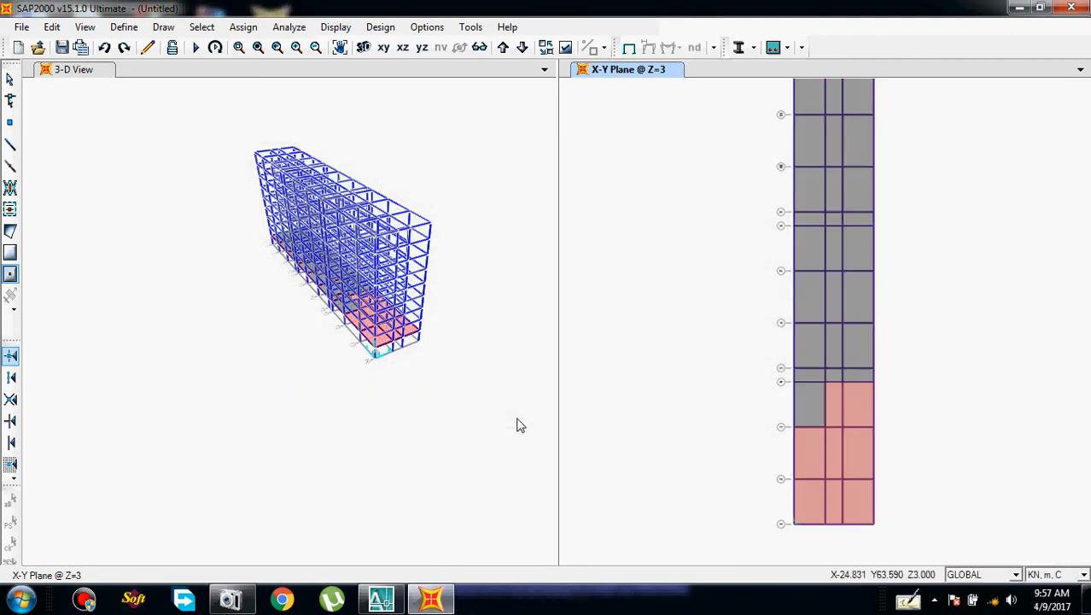
Select the six slab areas between the highest-Y grid line and grid line 10 on the Z=3 plan
scroll(848, 339, down, 1)
middle_drag(847, 339, 706, 301)
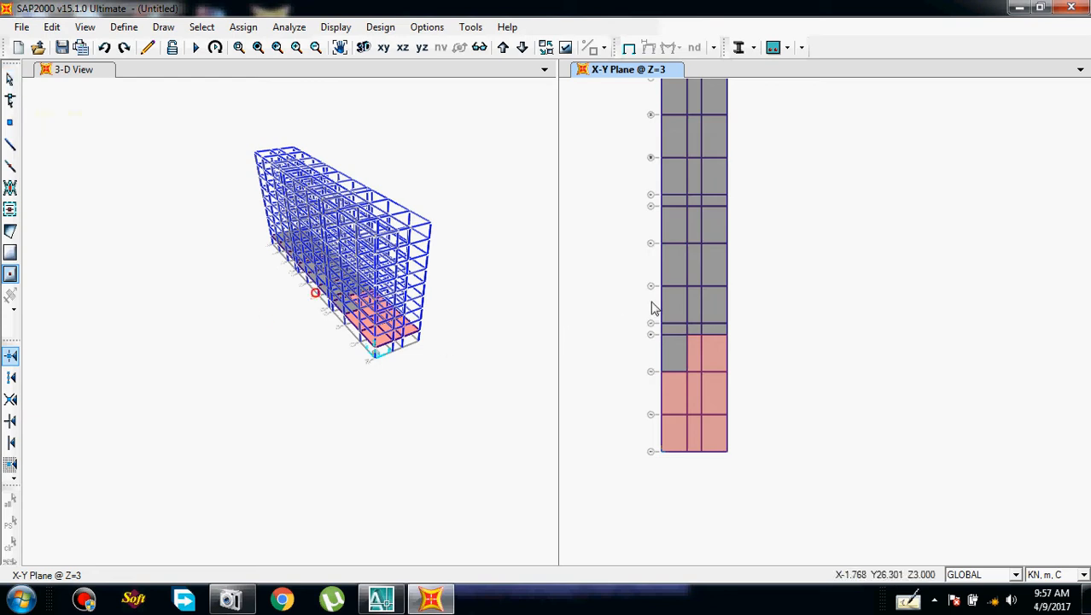
middle_drag(625, 292, 672, 319)
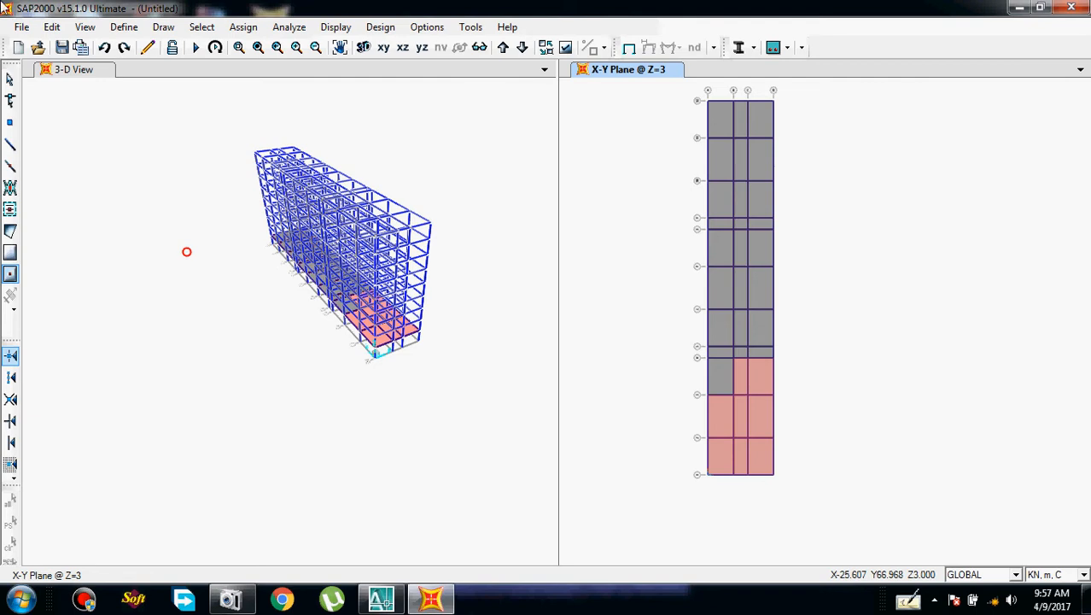
click(10, 79)
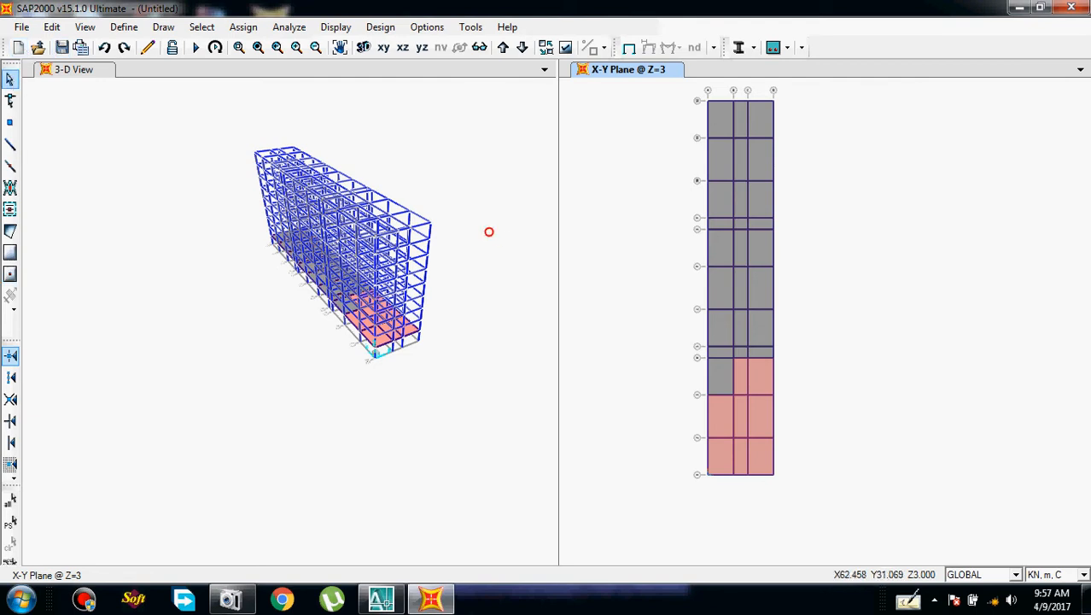
click(721, 115)
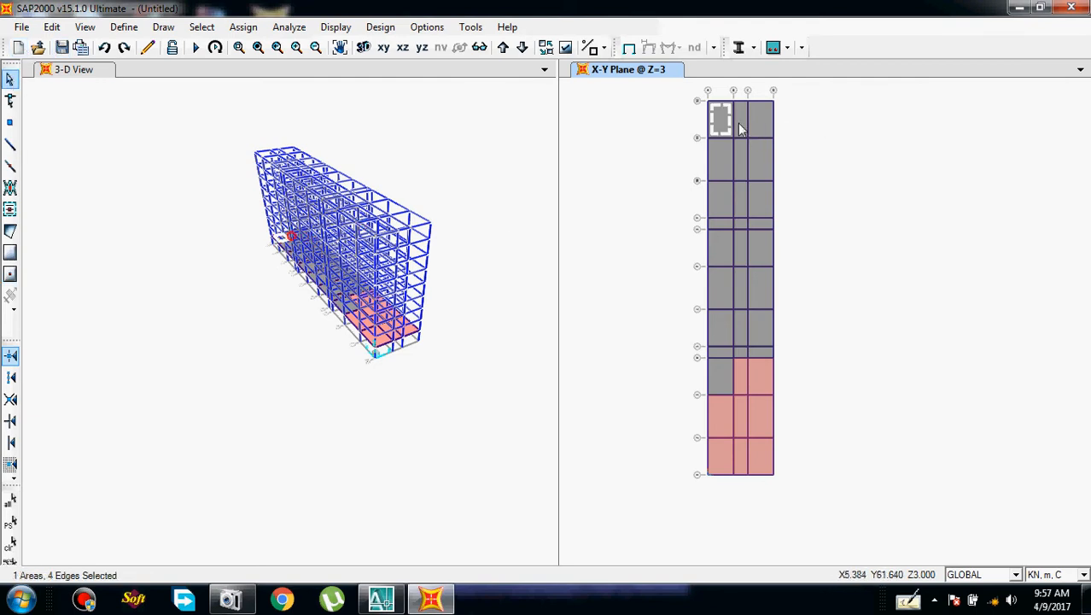
click(737, 123)
click(771, 137)
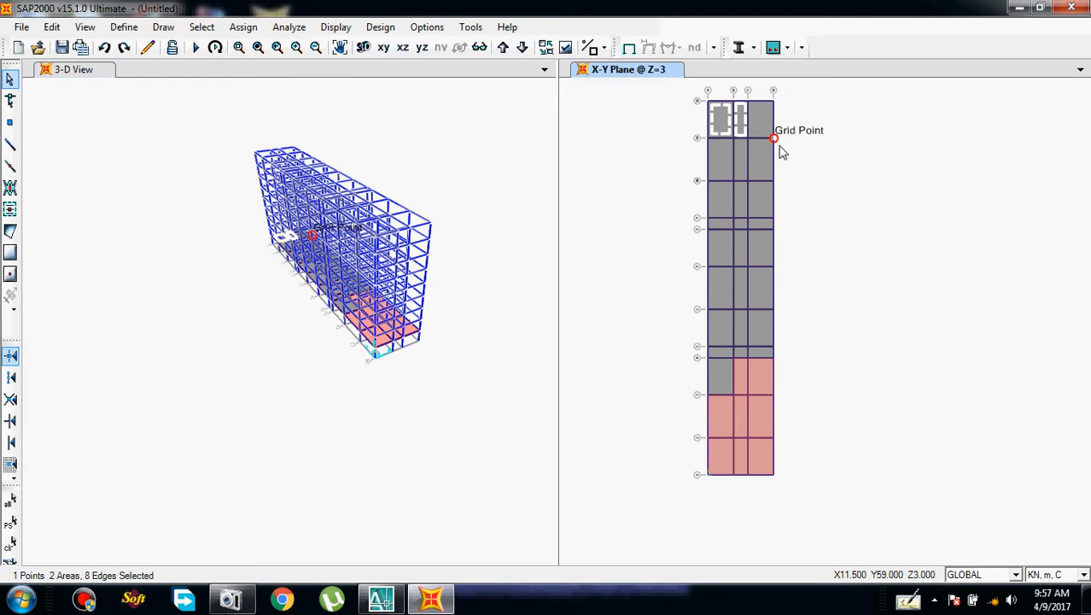
click(774, 138)
click(765, 122)
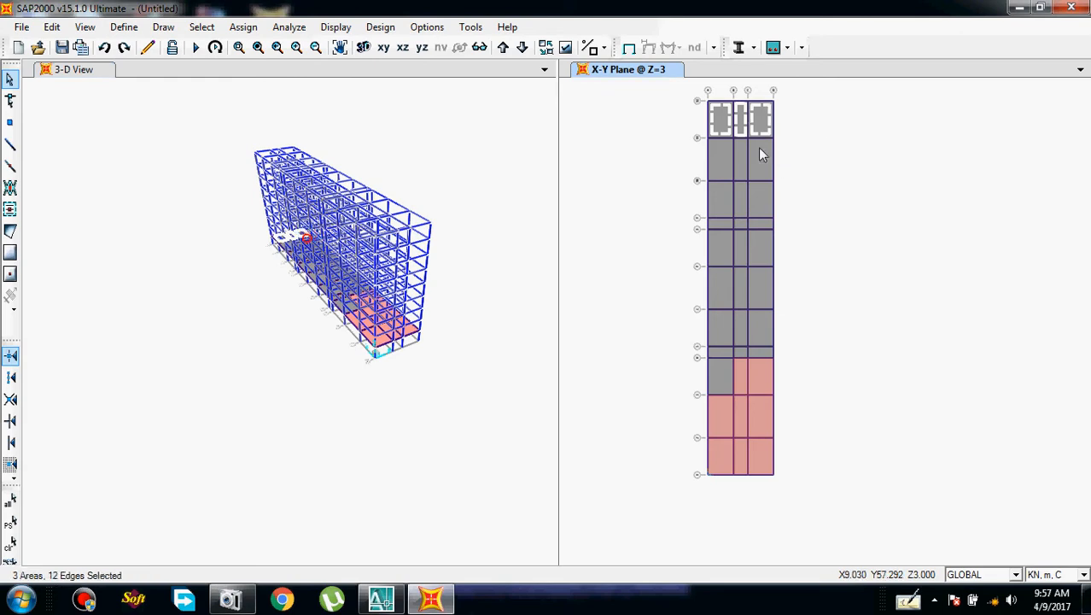
click(758, 147)
click(733, 156)
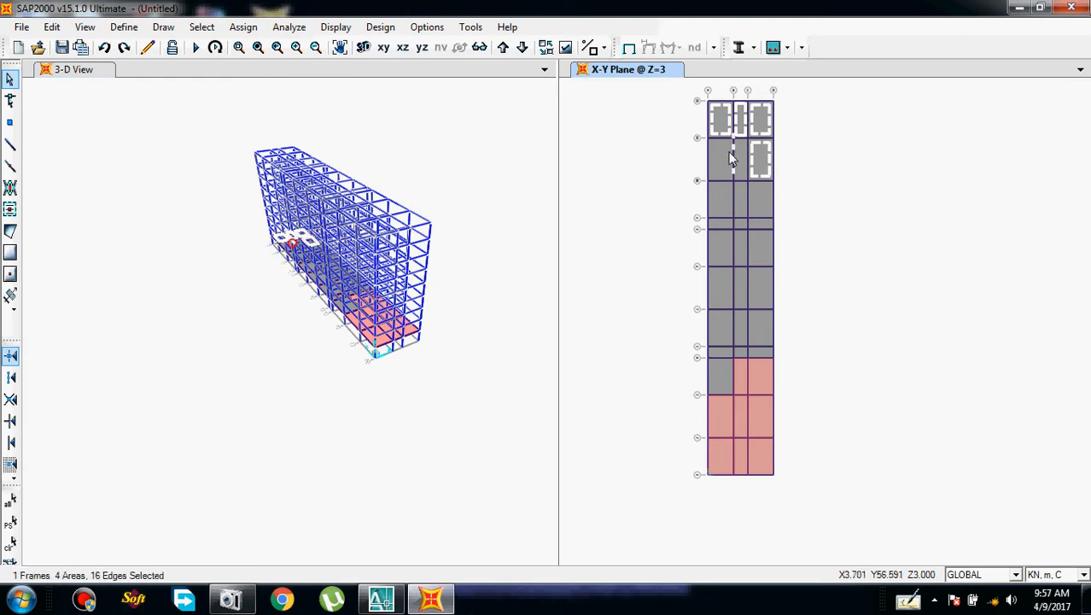
click(732, 152)
click(719, 154)
scroll(719, 154, up, 2)
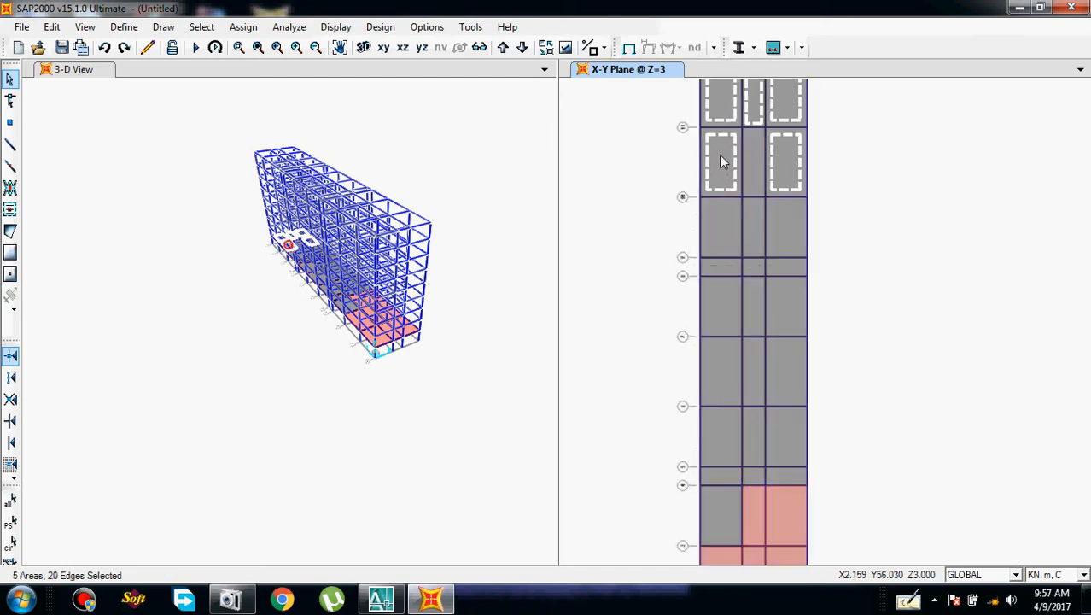
scroll(719, 154, up, 1)
click(773, 160)
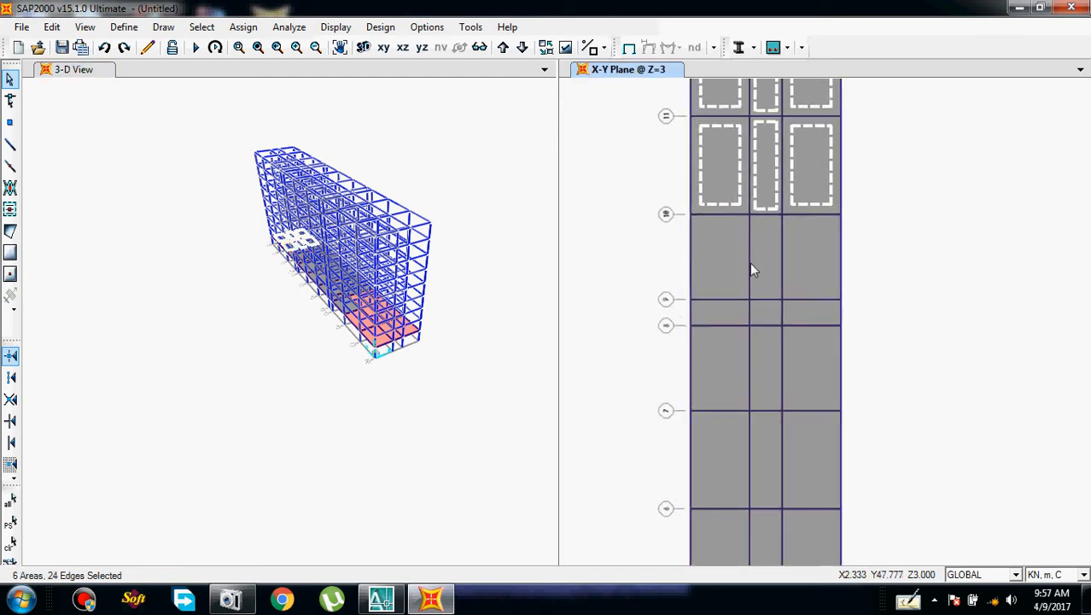
Add the slab areas between grid lines 10 and 8 to the selection
click(746, 263)
click(772, 265)
click(810, 289)
click(810, 307)
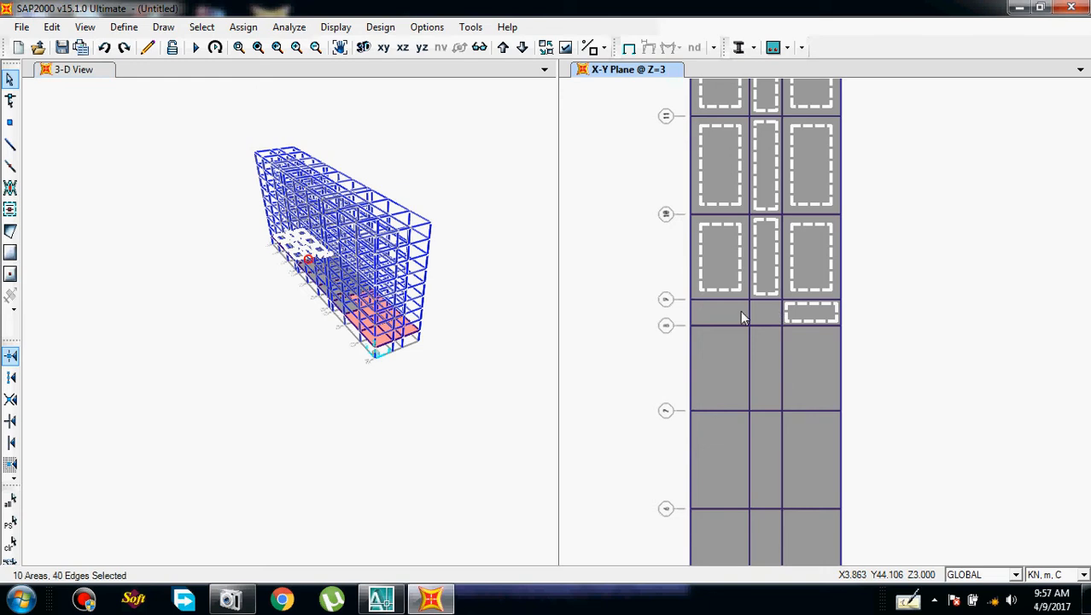
click(740, 311)
click(761, 316)
Add the slab areas between grid lines 8 and 6, plus the lowest-X bay between lines 6 and 5, to the selection
click(733, 371)
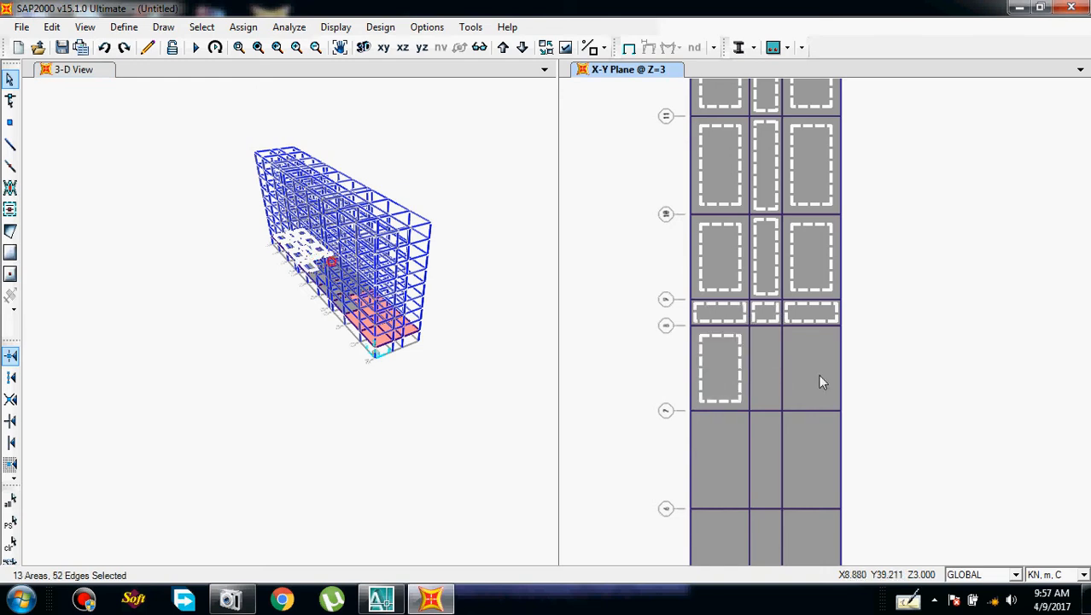
click(789, 434)
click(770, 443)
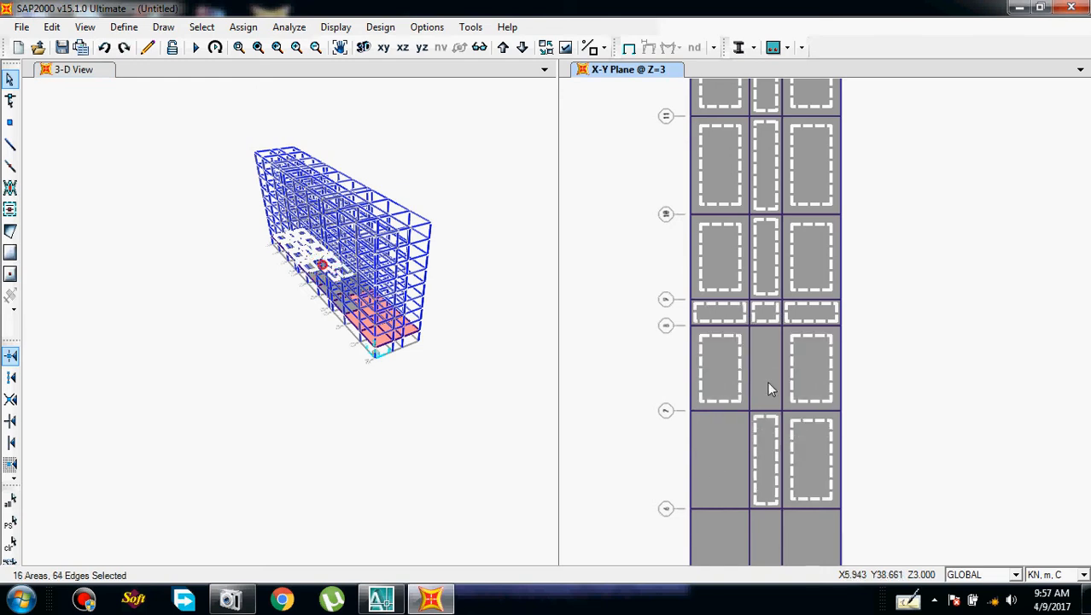
click(767, 381)
click(727, 454)
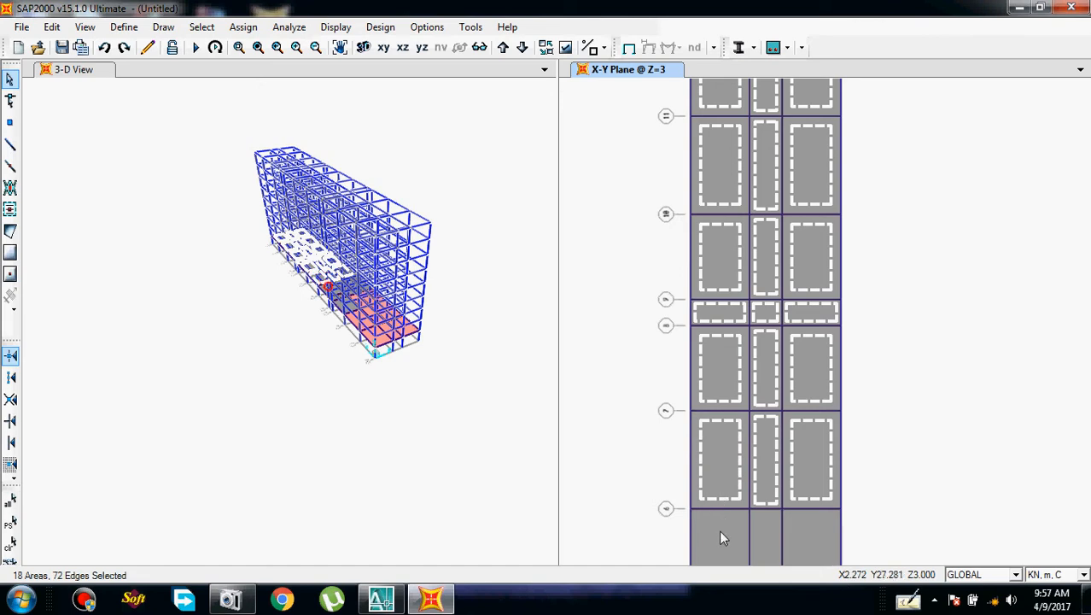
click(719, 529)
Clear the selection of slab areas on the Z=3 plan
scroll(726, 476, down, 1)
middle_drag(725, 471, 728, 232)
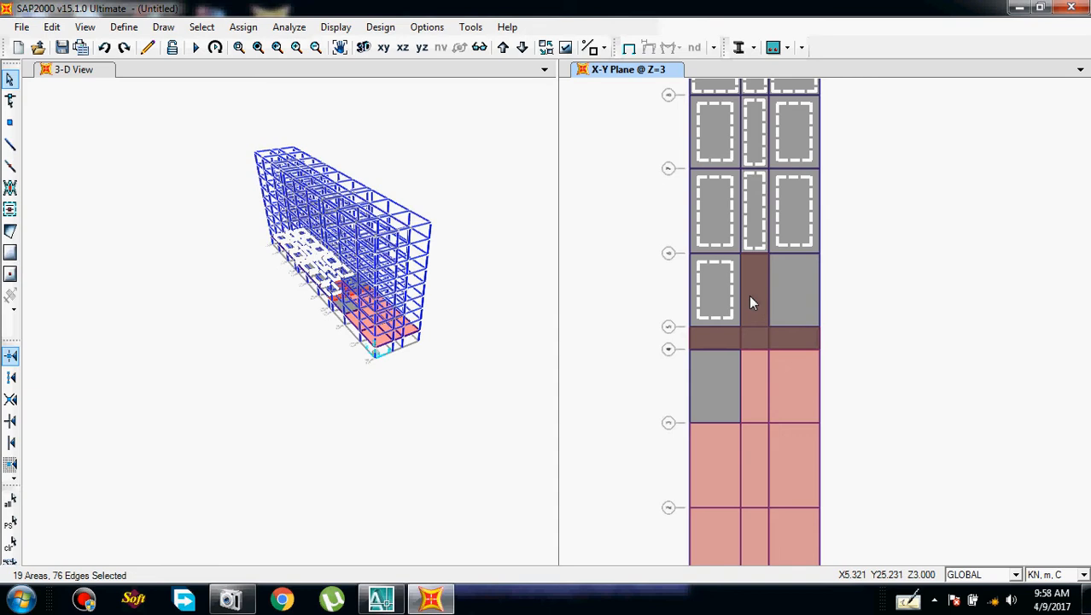
scroll(751, 302, up, 3)
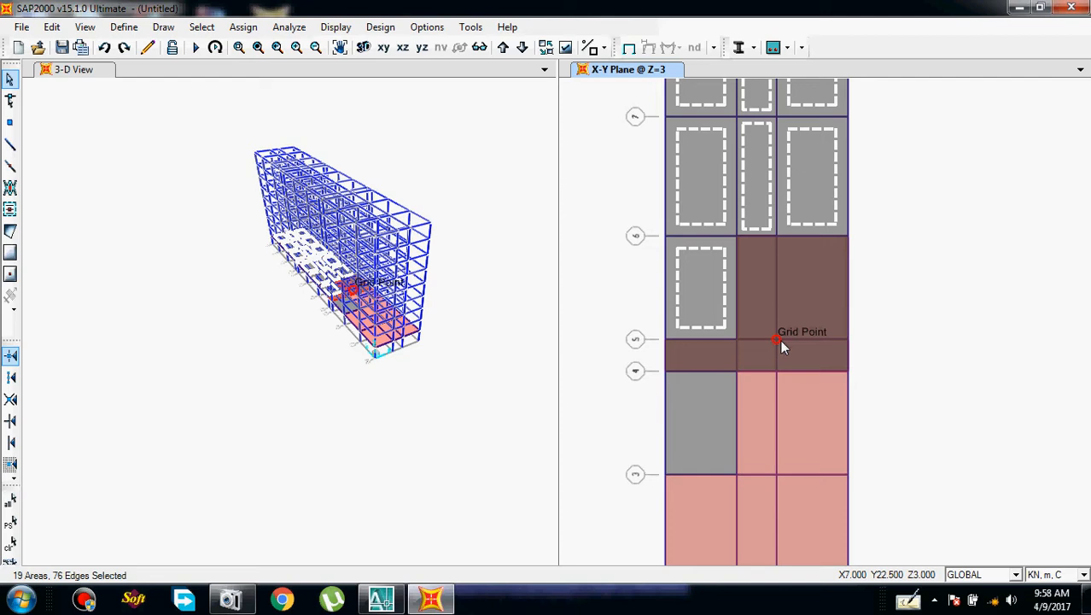
scroll(780, 333, down, 1)
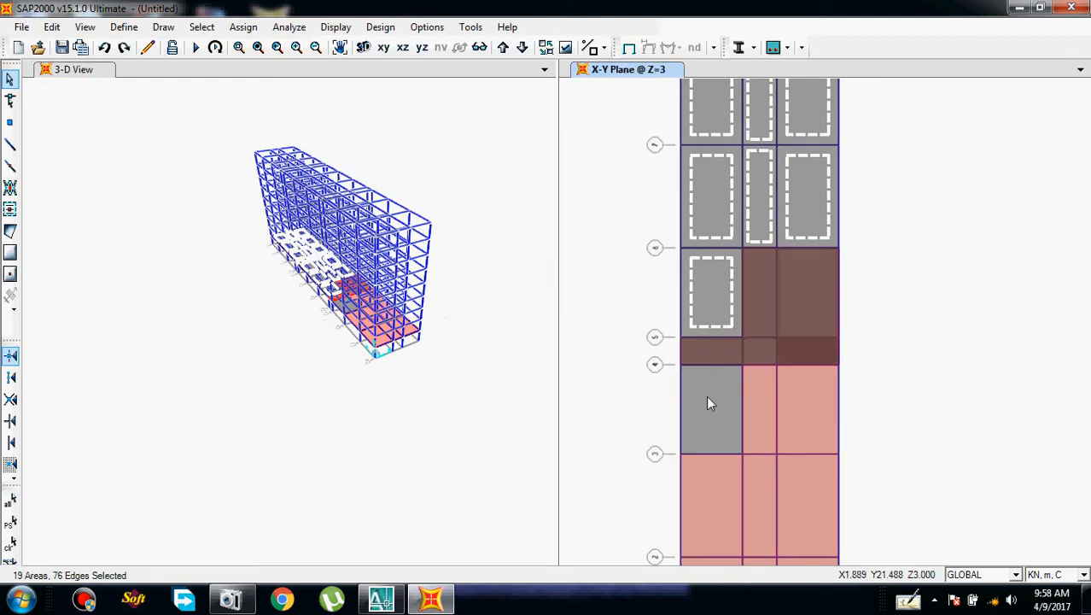
key(ctrl+q)
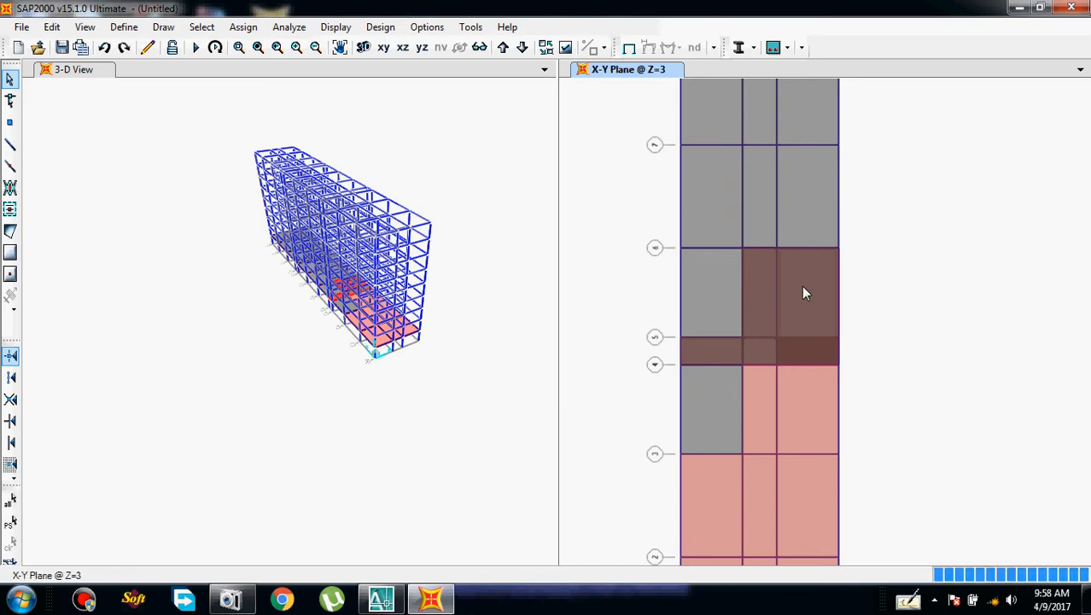
key(ctrl+z)
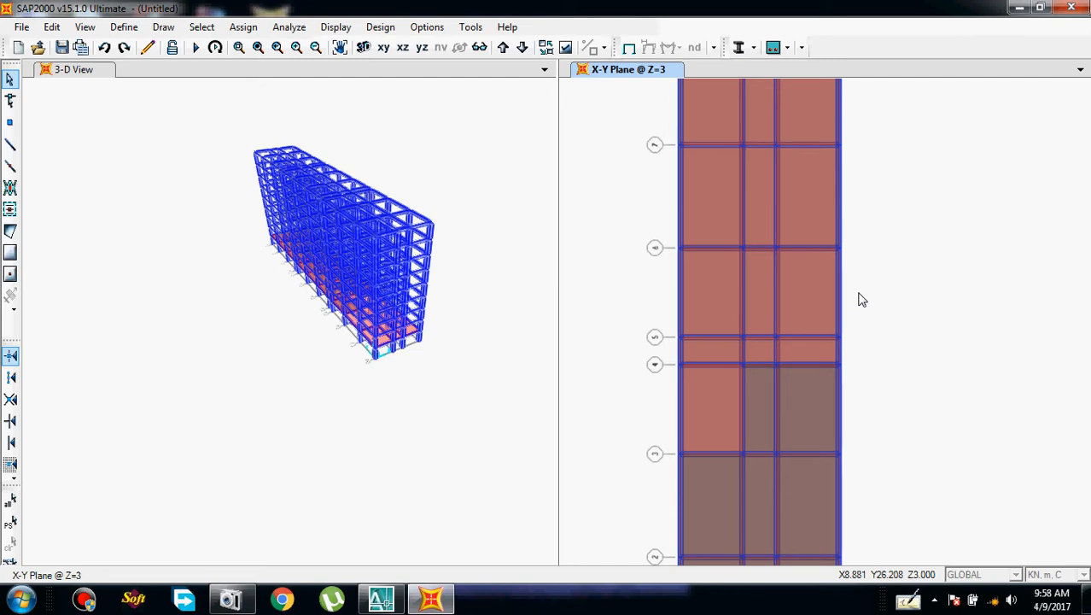
Select the nine slab areas between grid lines 1 and 4 on the Z=3 plan
scroll(861, 298, down, 4)
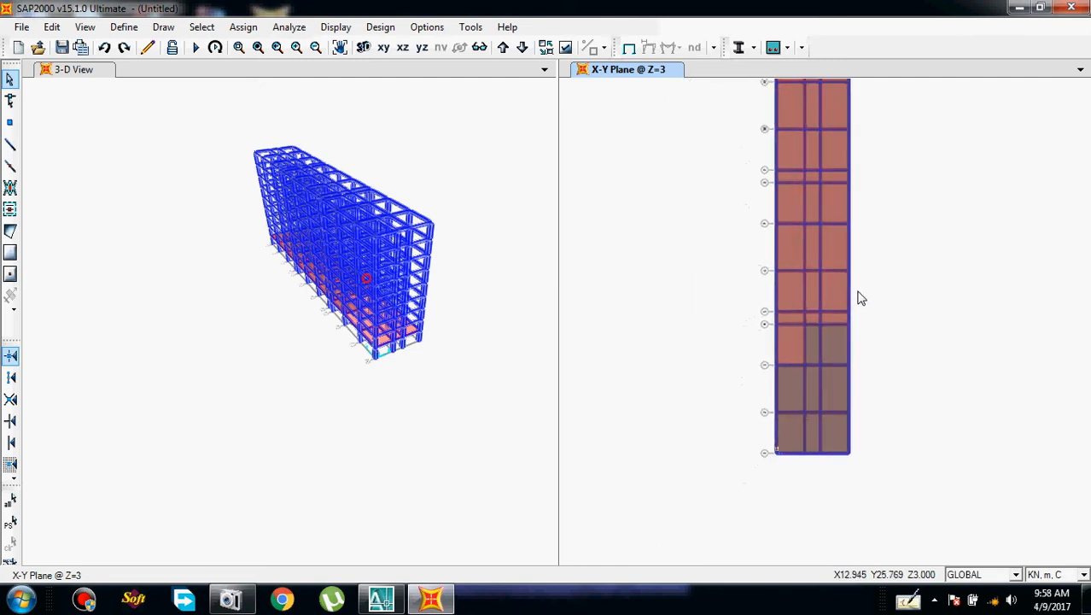
scroll(858, 291, down, 1)
middle_drag(858, 291, 787, 295)
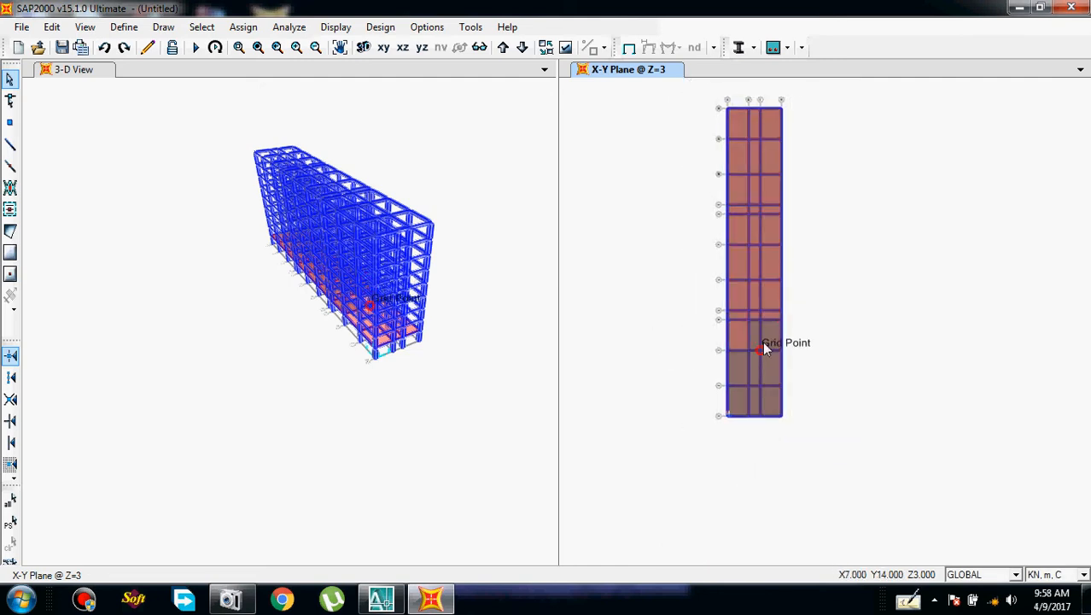
scroll(741, 397, up, 2)
click(737, 407)
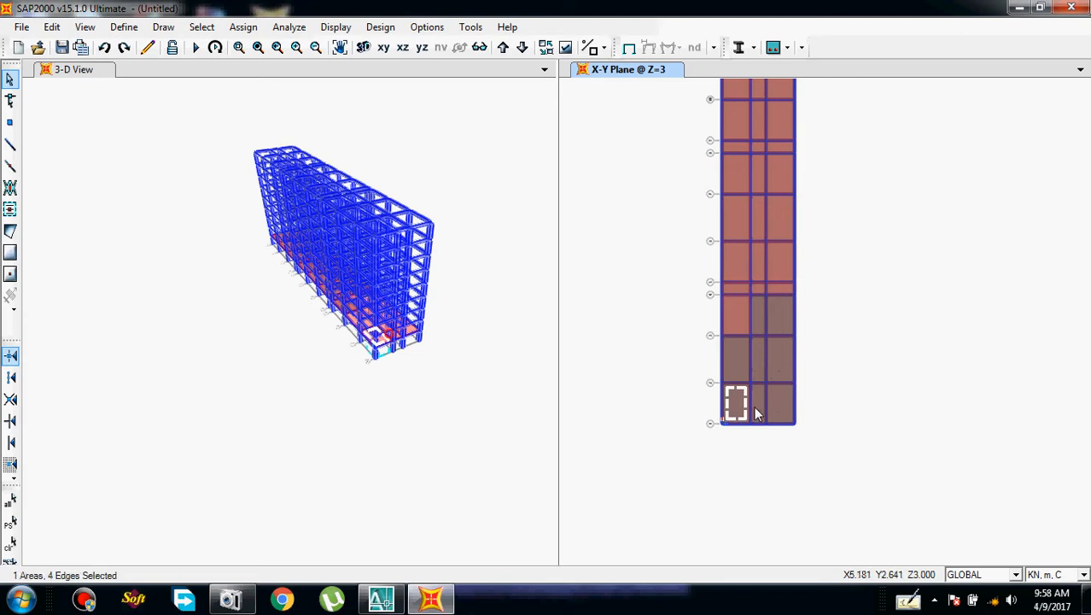
click(758, 406)
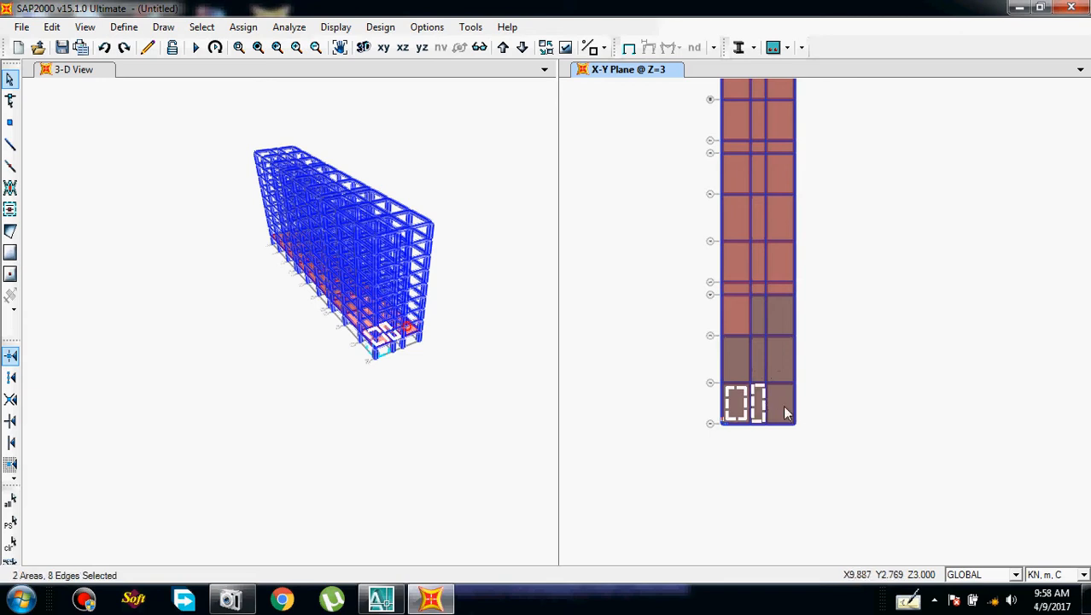
click(783, 404)
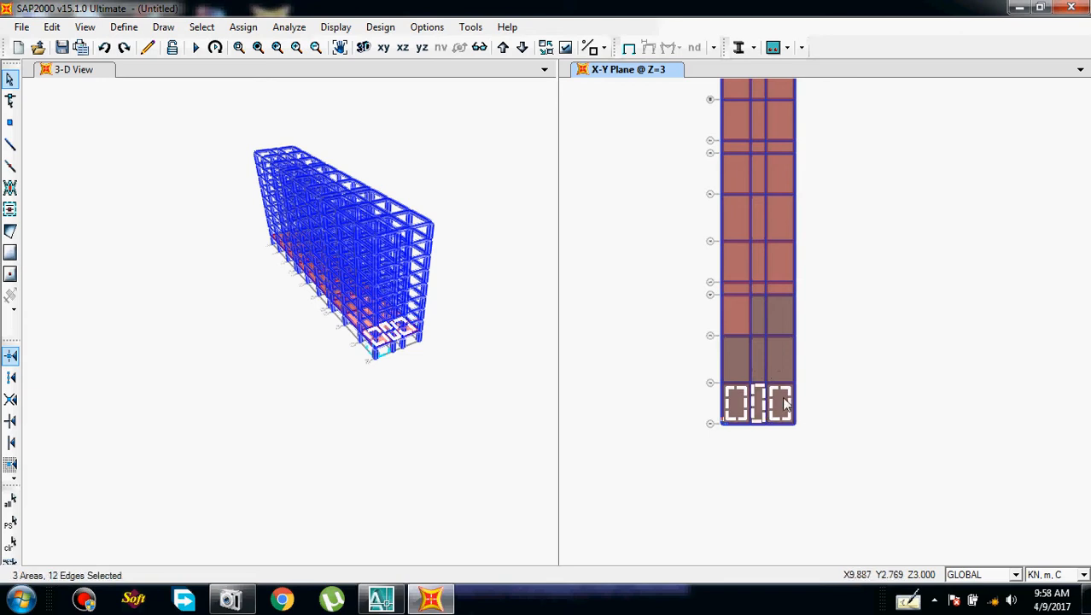
click(752, 360)
click(731, 318)
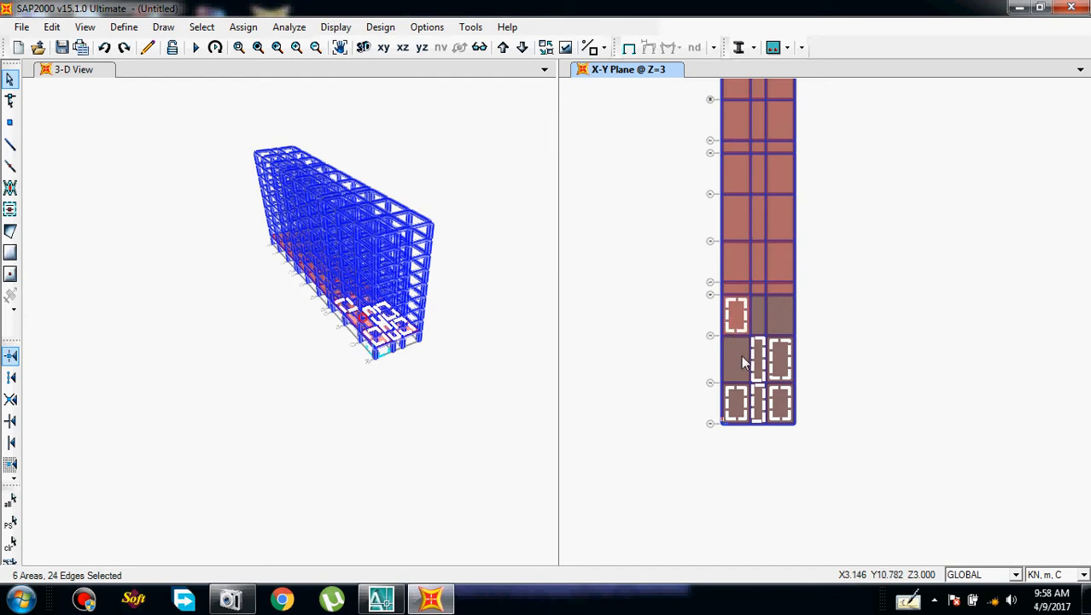
click(744, 359)
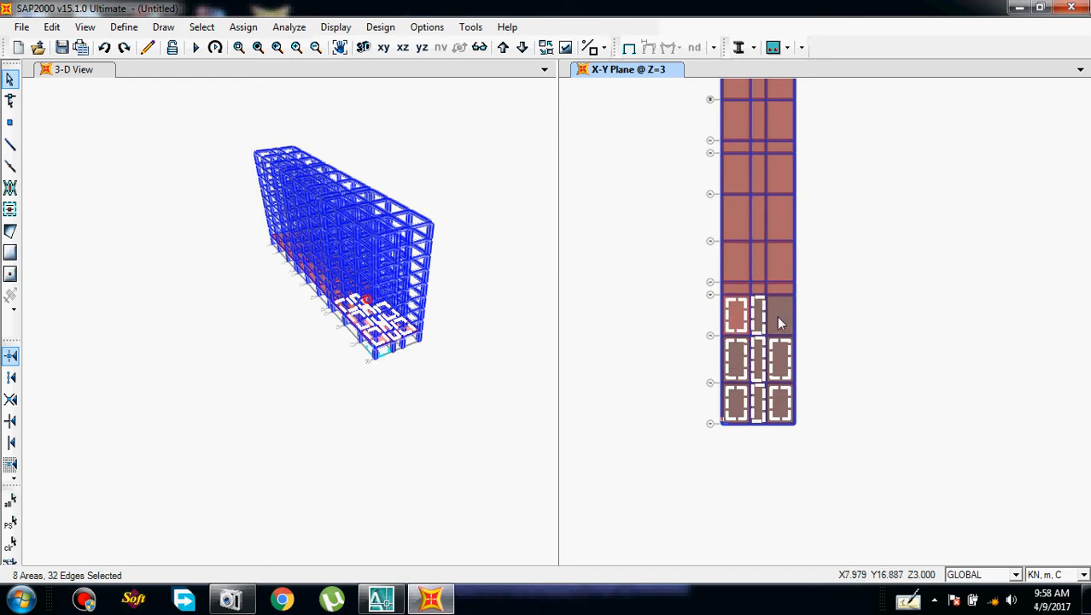
click(777, 316)
Add the six slab areas between grid lines 4 and 6 to the selection
scroll(777, 290, up, 2)
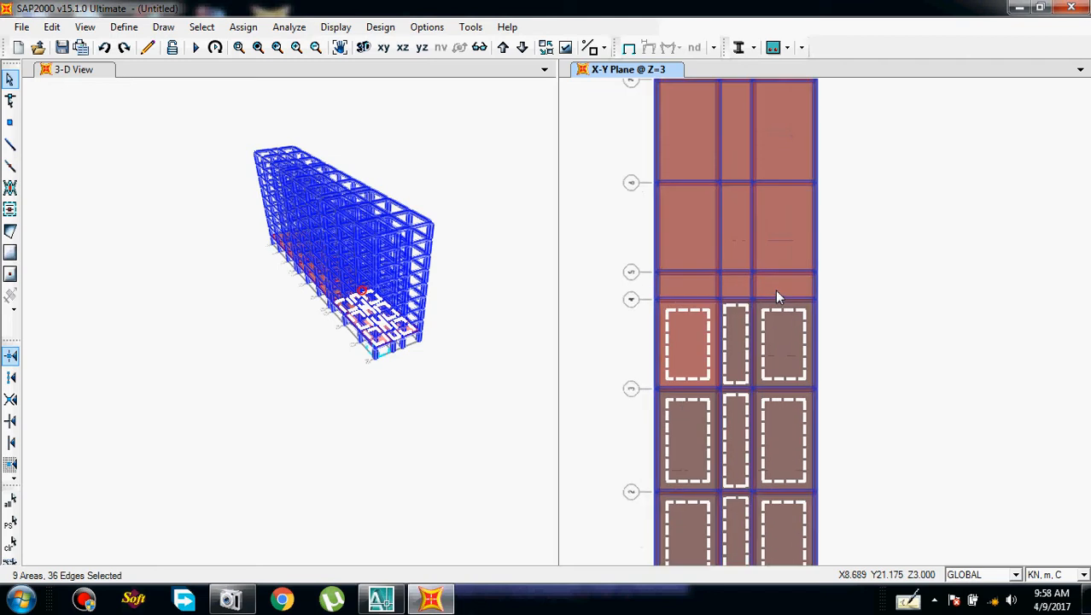
scroll(776, 290, up, 2)
click(775, 289)
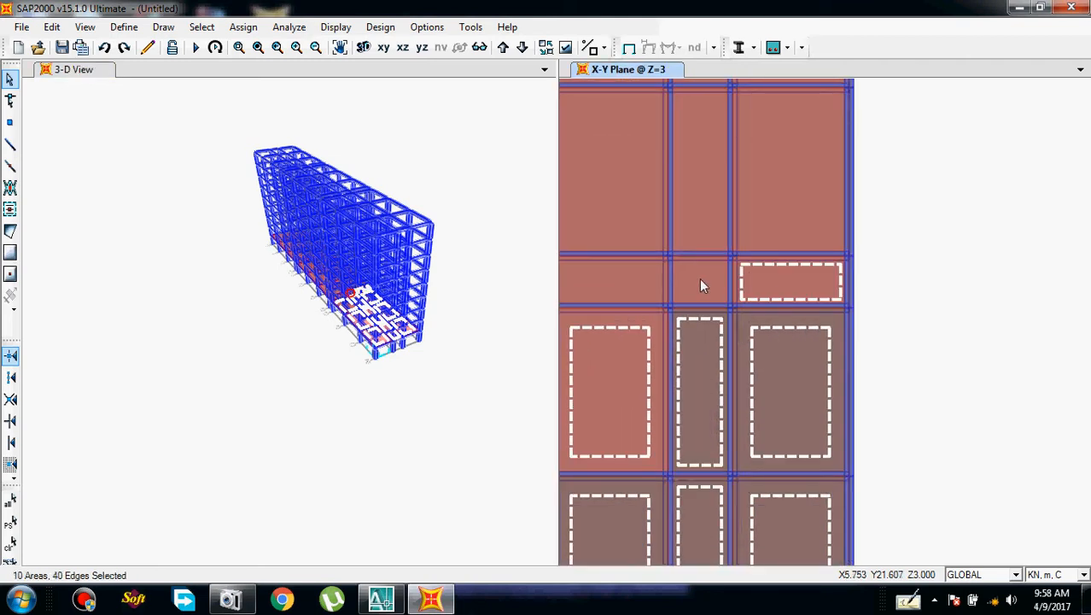
click(700, 284)
click(630, 274)
click(622, 202)
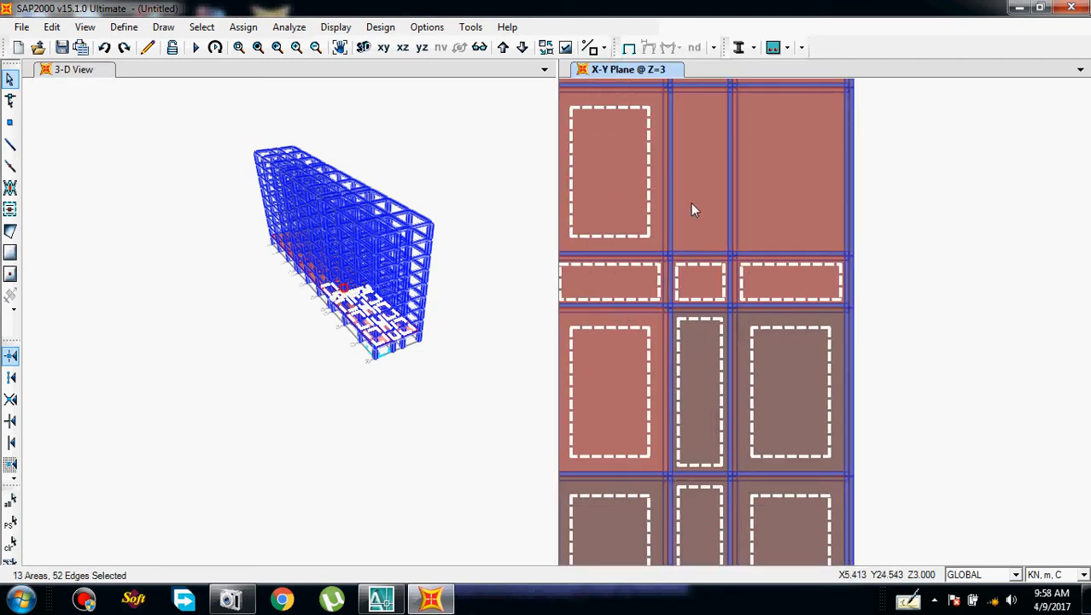
click(693, 210)
click(767, 208)
Add the six slab areas between grid lines 6 and 8 to the selection
scroll(719, 256, down, 1)
scroll(758, 444, down, 2)
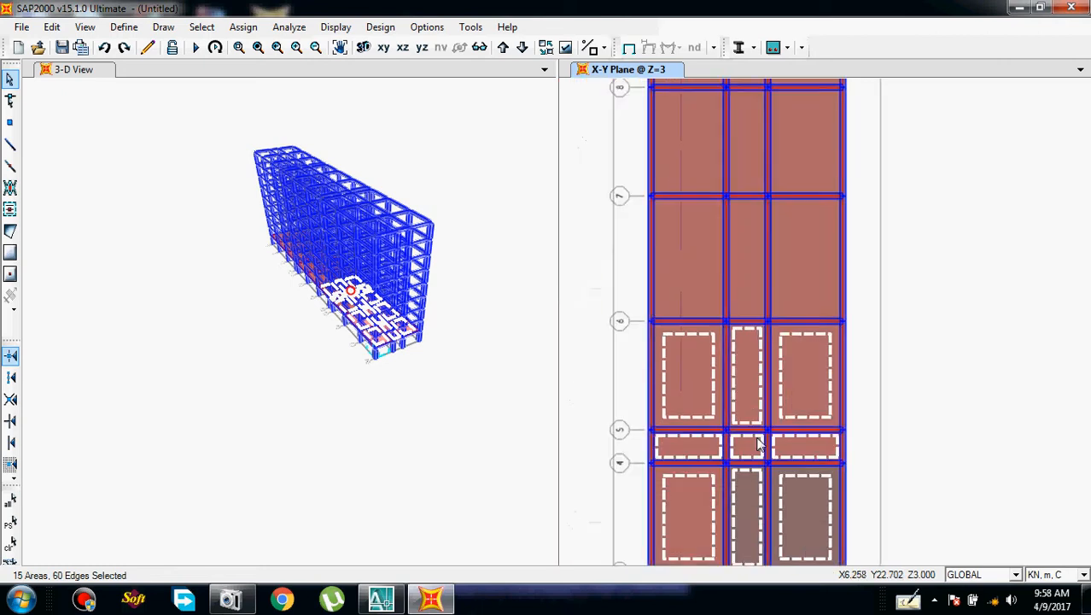
click(698, 327)
click(744, 339)
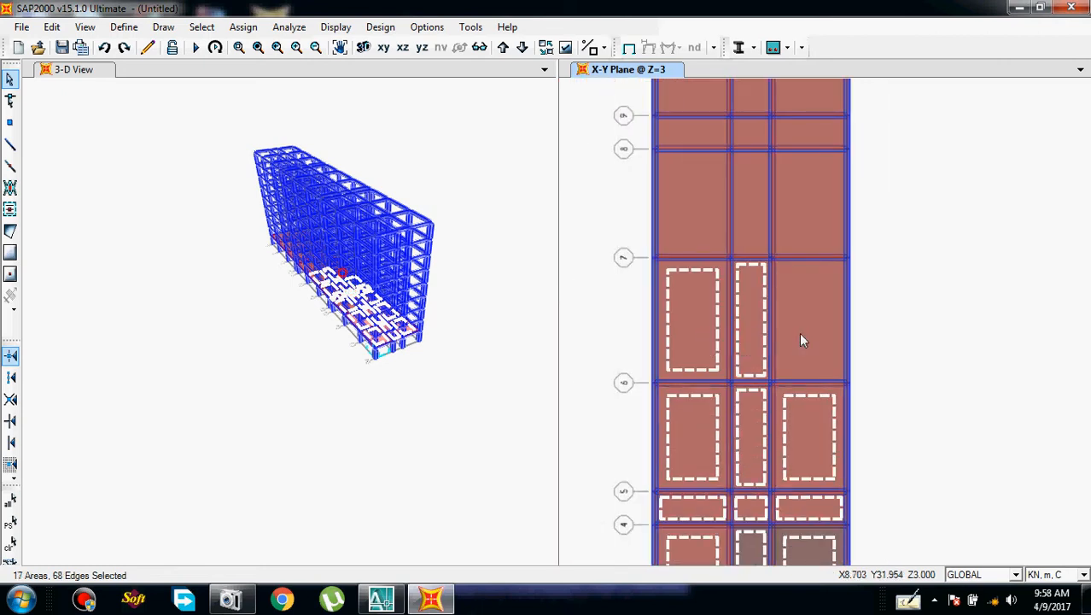
click(803, 340)
click(788, 228)
click(741, 222)
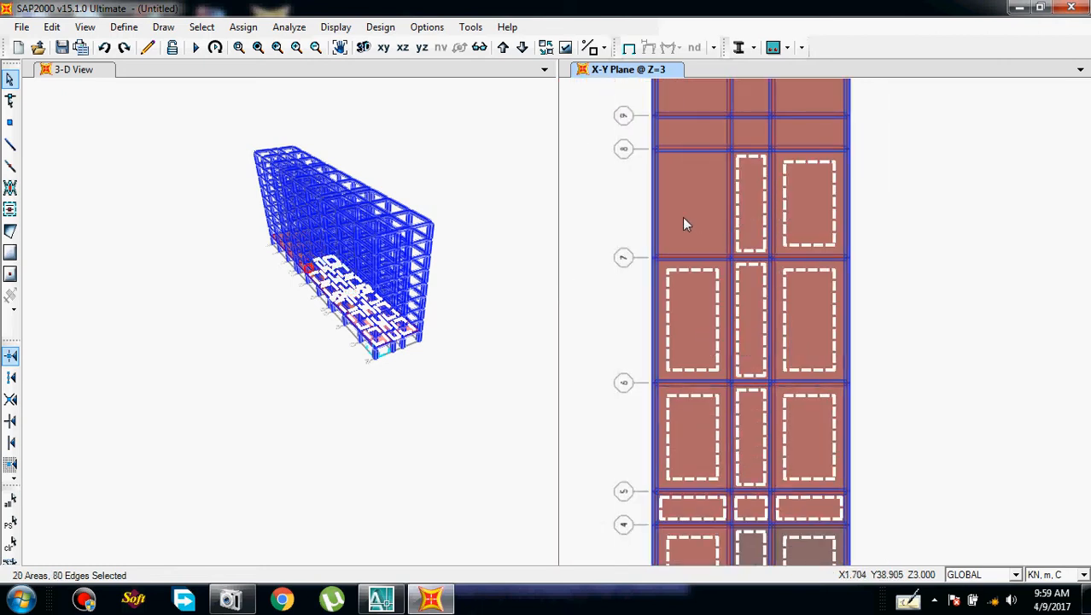
click(682, 224)
Add the slab areas between grid lines 8 and 10 to the selection
scroll(699, 418, down, 1)
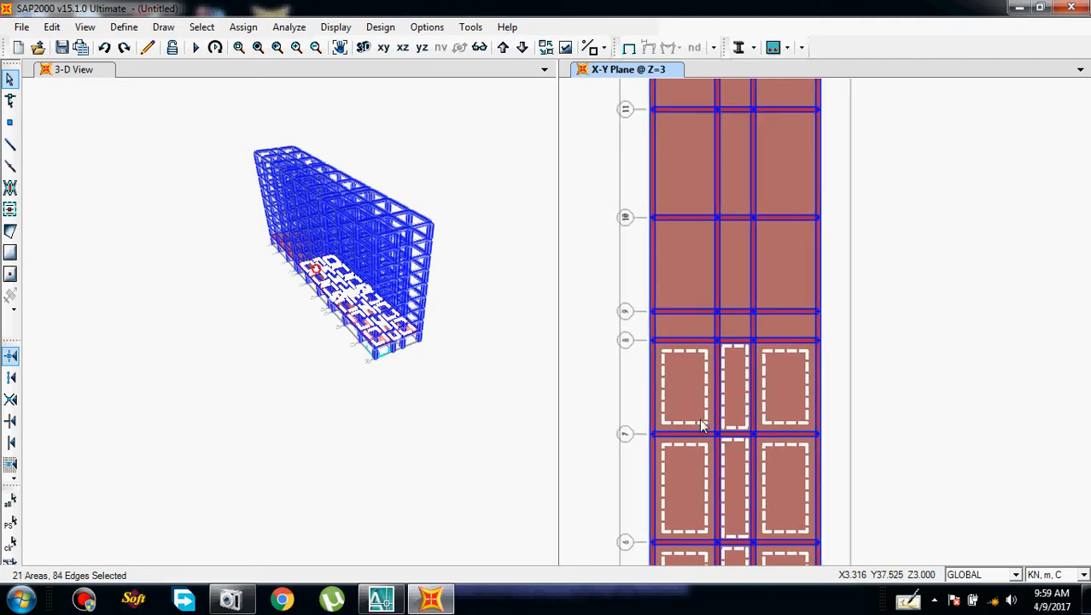
click(742, 323)
click(759, 322)
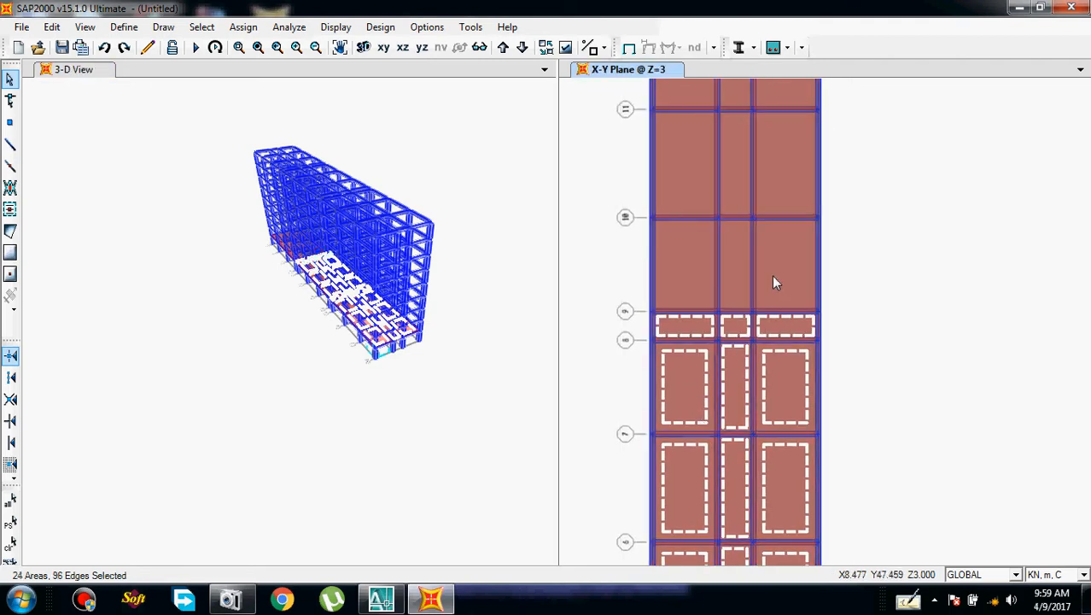
click(772, 282)
click(726, 272)
click(683, 271)
Add the six slab areas between grid lines 10 and 12 to the selection
scroll(683, 273, down, 2)
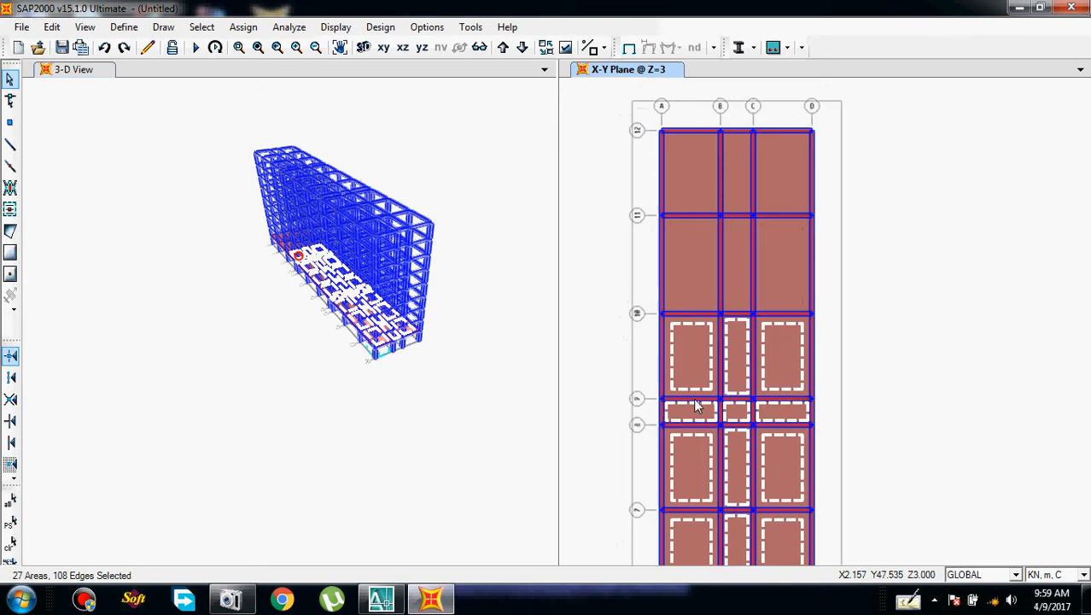
middle_drag(694, 399, 703, 406)
click(725, 340)
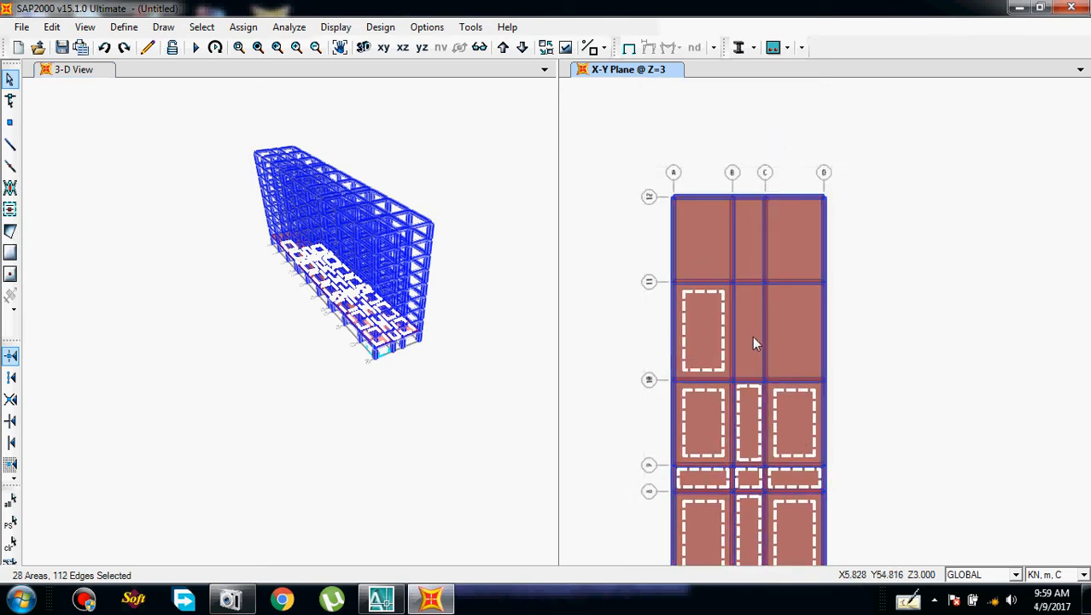
click(752, 335)
click(775, 336)
click(789, 224)
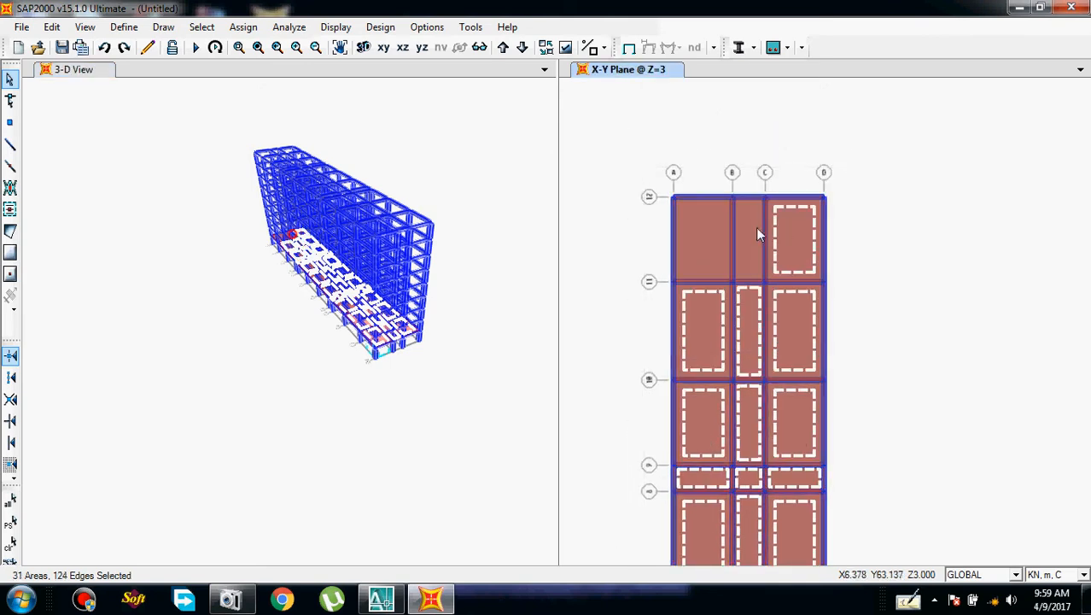
click(749, 229)
click(688, 235)
Replicate the selected Z=3 slab areas linearly upward 8 times with dx 0, dy 0 and dz 3 m
scroll(700, 277, down, 2)
middle_drag(701, 290, 659, 79)
scroll(730, 299, down, 1)
scroll(735, 308, down, 1)
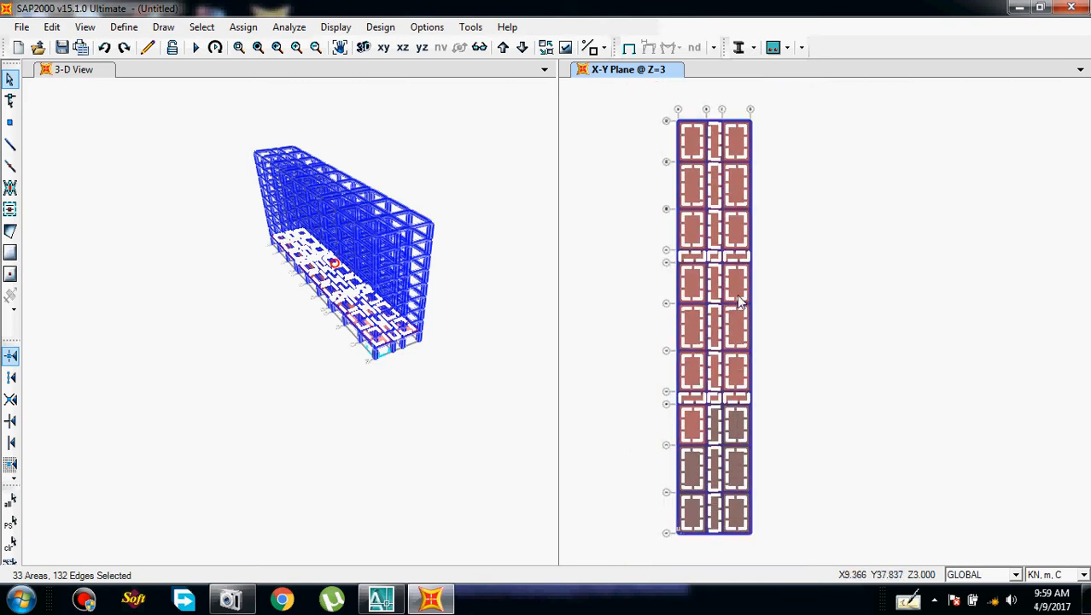
scroll(734, 303, down, 1)
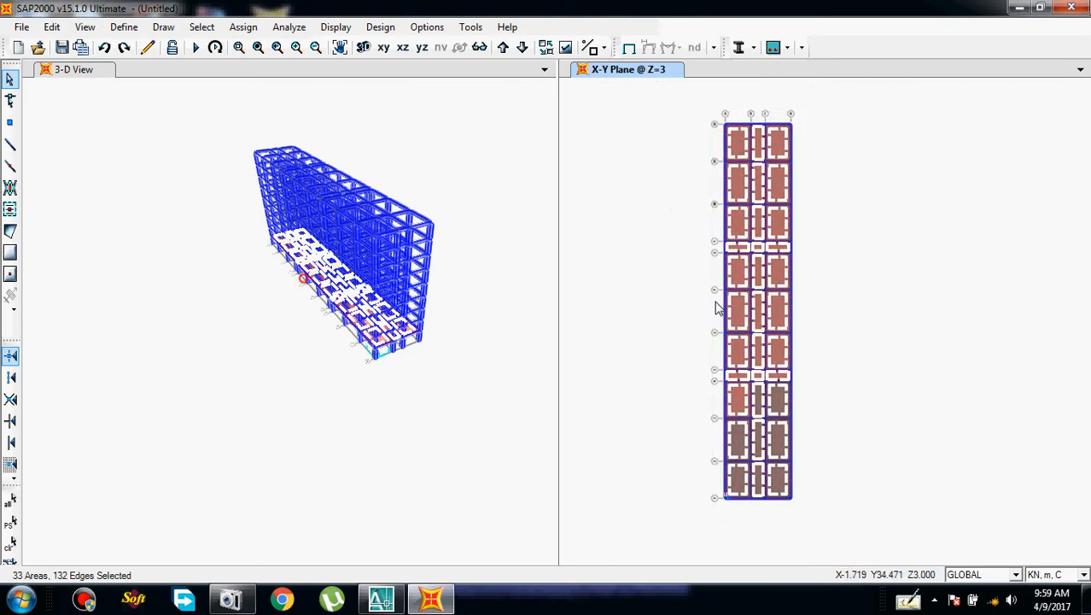
key(ctrl+r)
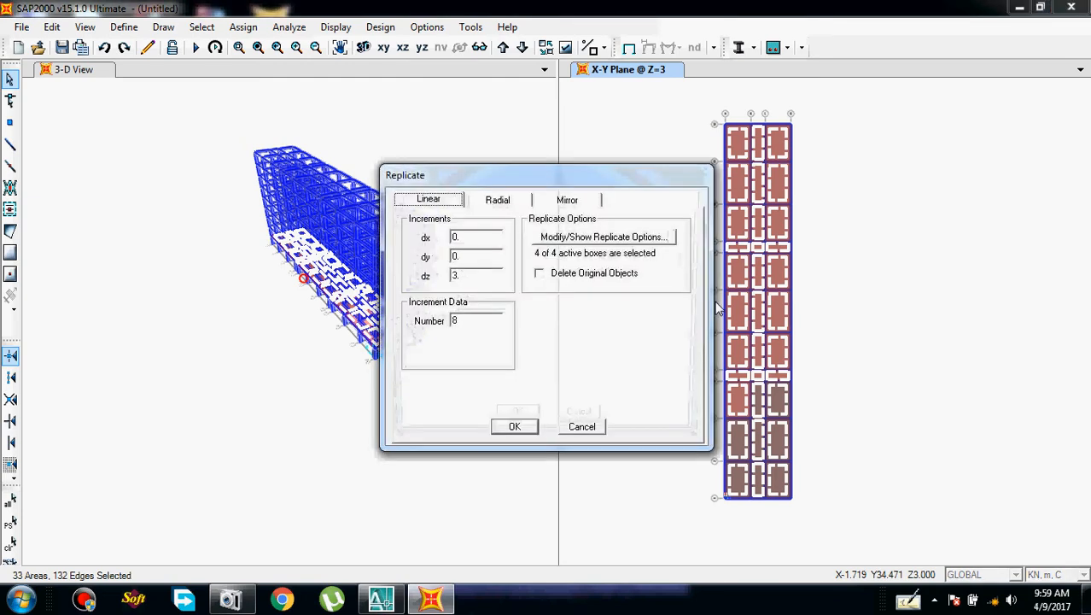
click(515, 427)
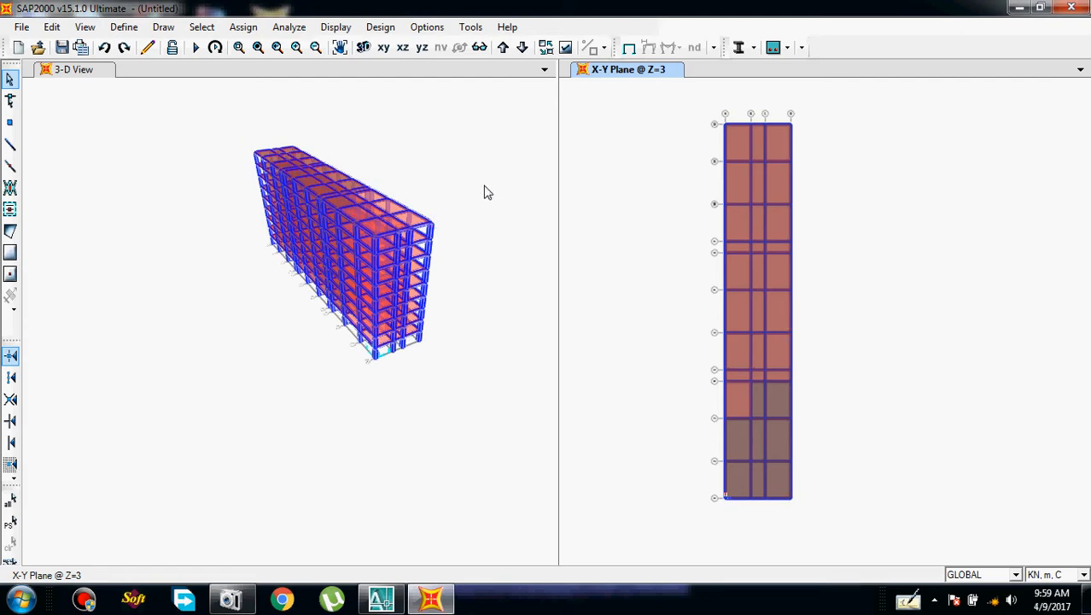
Switch to AutoCAD and examine the lengths and spacing of the rectangles projecting from the low-X edge in TutoPlan.dwg
click(381, 597)
scroll(403, 380, down, 2)
scroll(422, 298, up, 6)
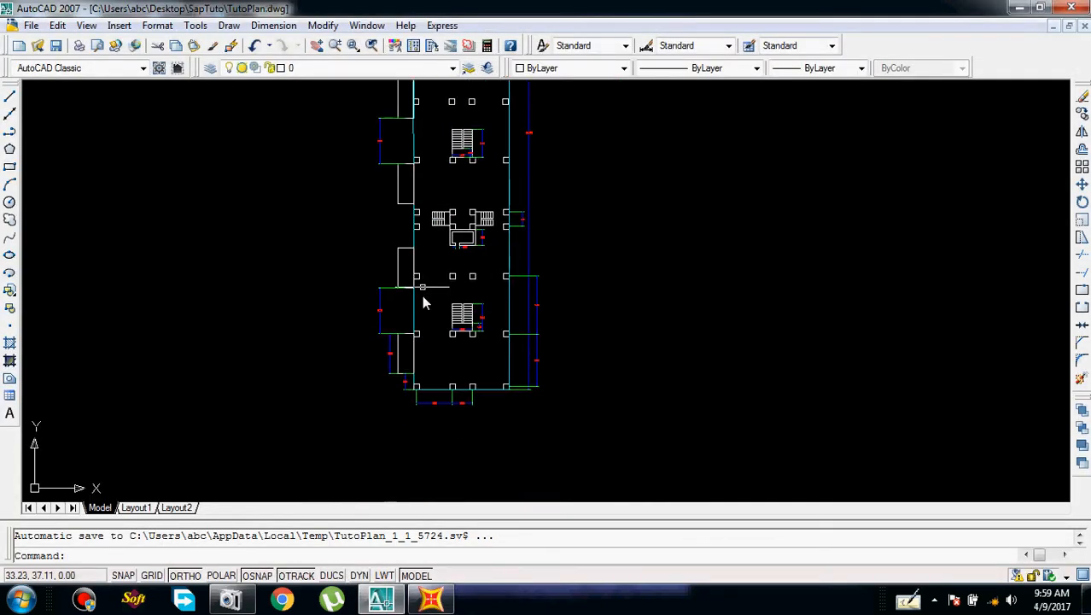
scroll(451, 298, down, 3)
scroll(487, 264, up, 6)
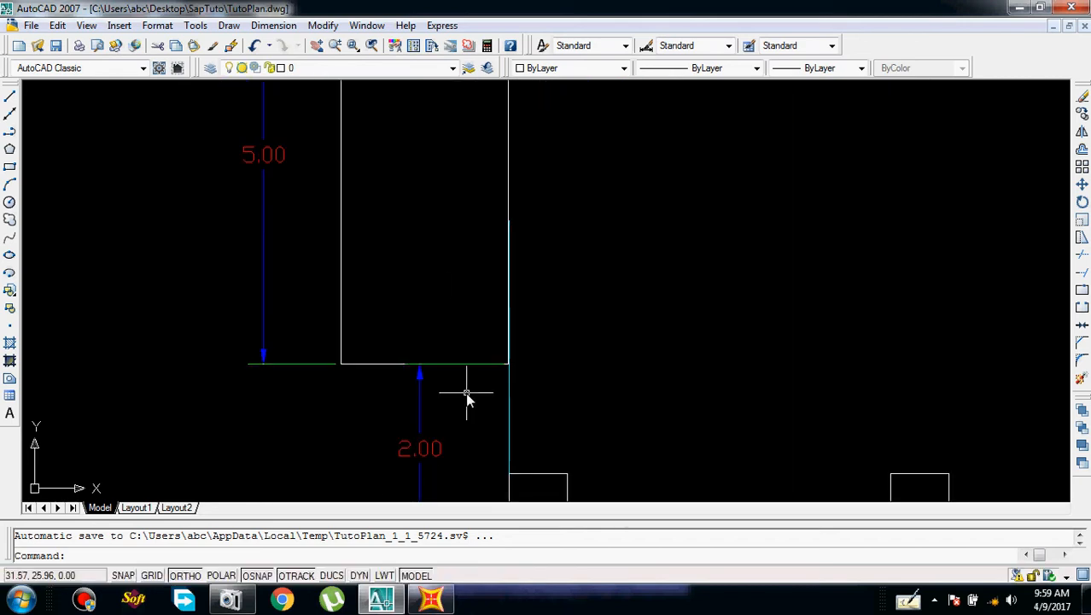
scroll(468, 382, down, 4)
scroll(468, 371, up, 3)
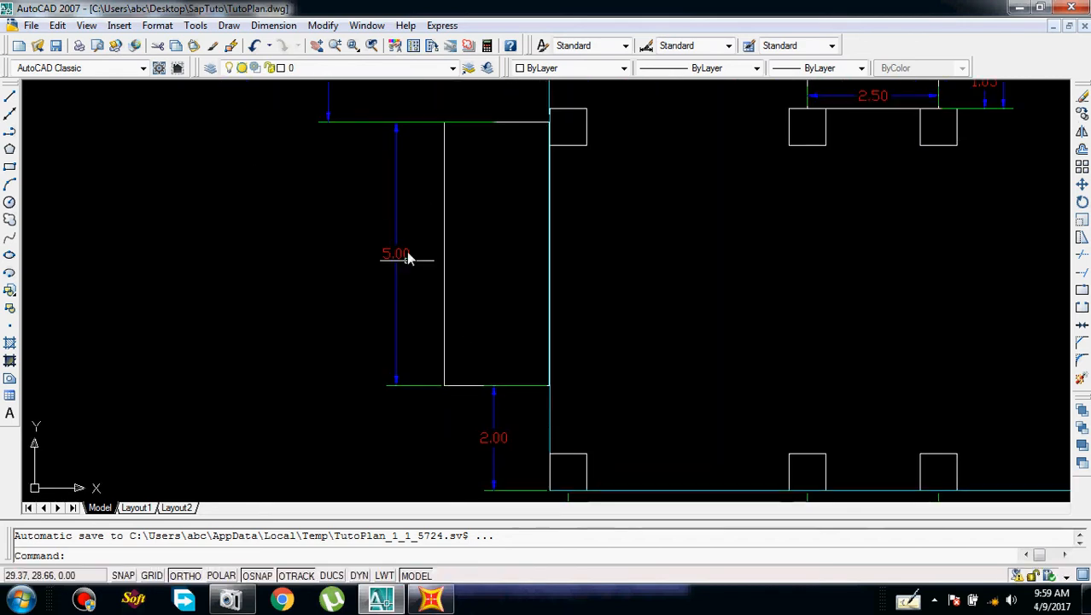
mouse_move(487, 231)
middle_down()
mouse_move(500, 311)
mouse_move(483, 309)
middle_up()
scroll(491, 299, down, 4)
scroll(445, 247, up, 4)
middle_drag(445, 247, 459, 283)
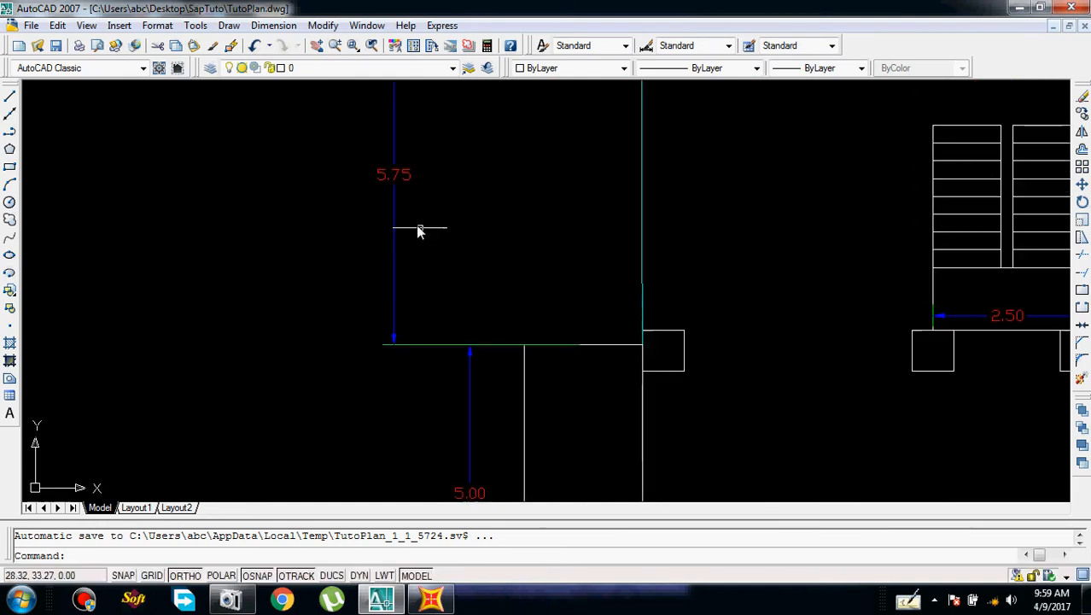
scroll(475, 239, down, 4)
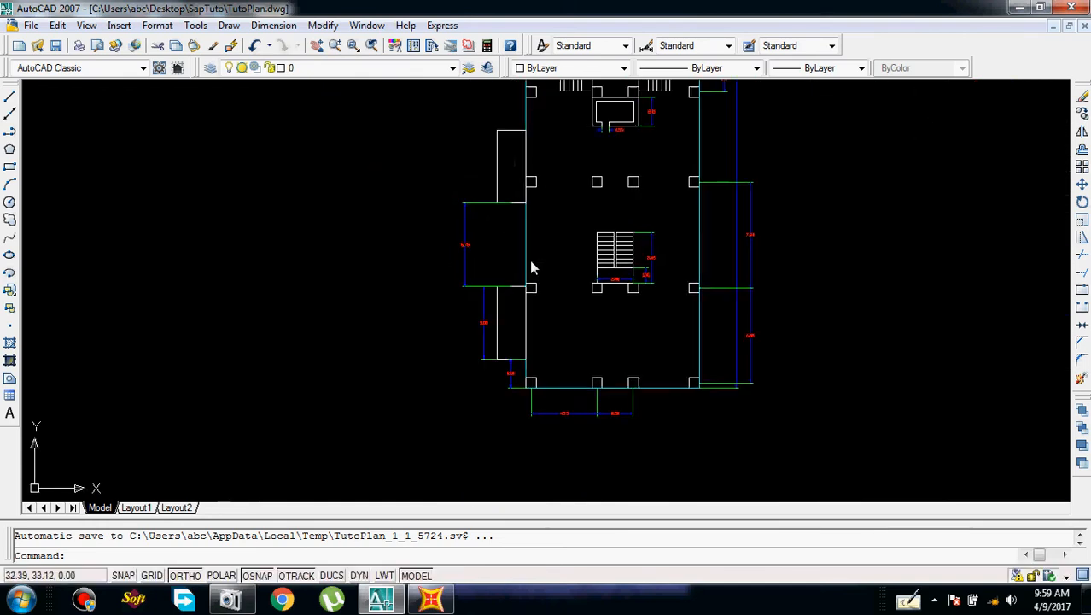
middle_drag(531, 263, 494, 275)
scroll(494, 275, down, 4)
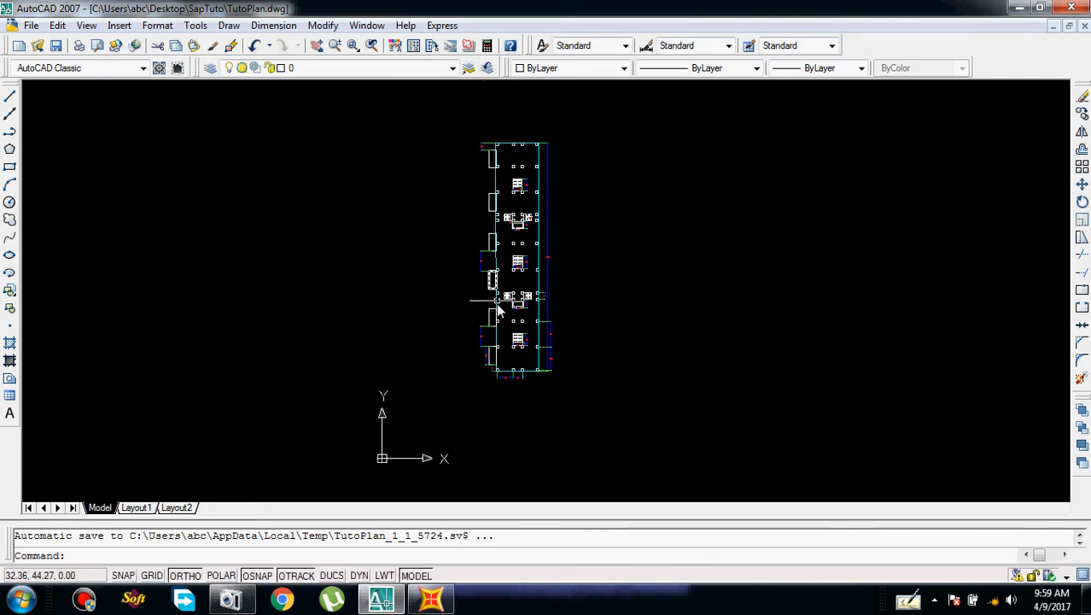
scroll(527, 316, up, 5)
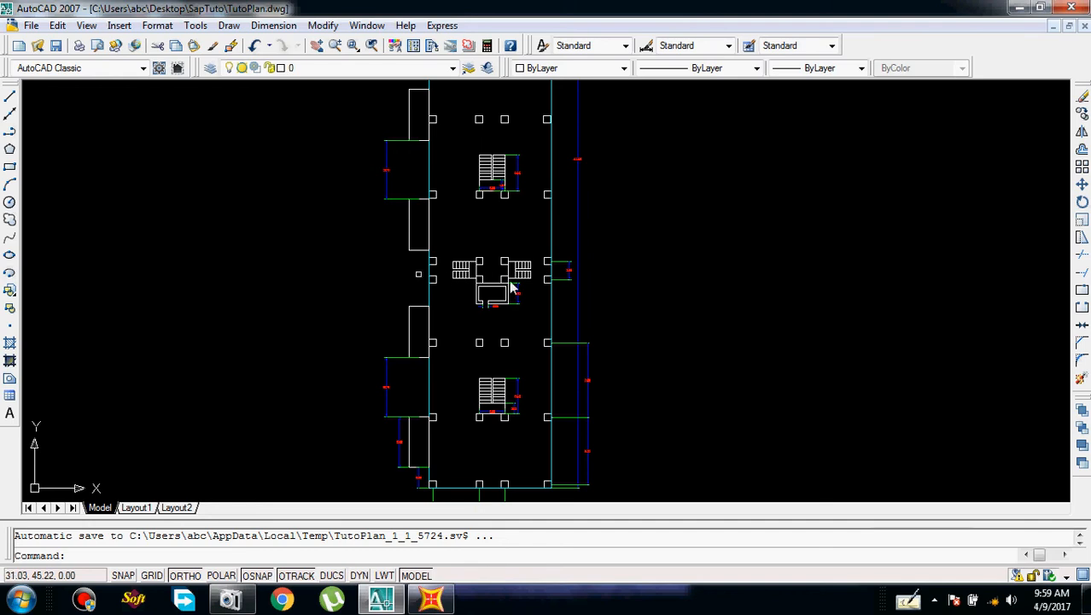
scroll(528, 371, down, 2)
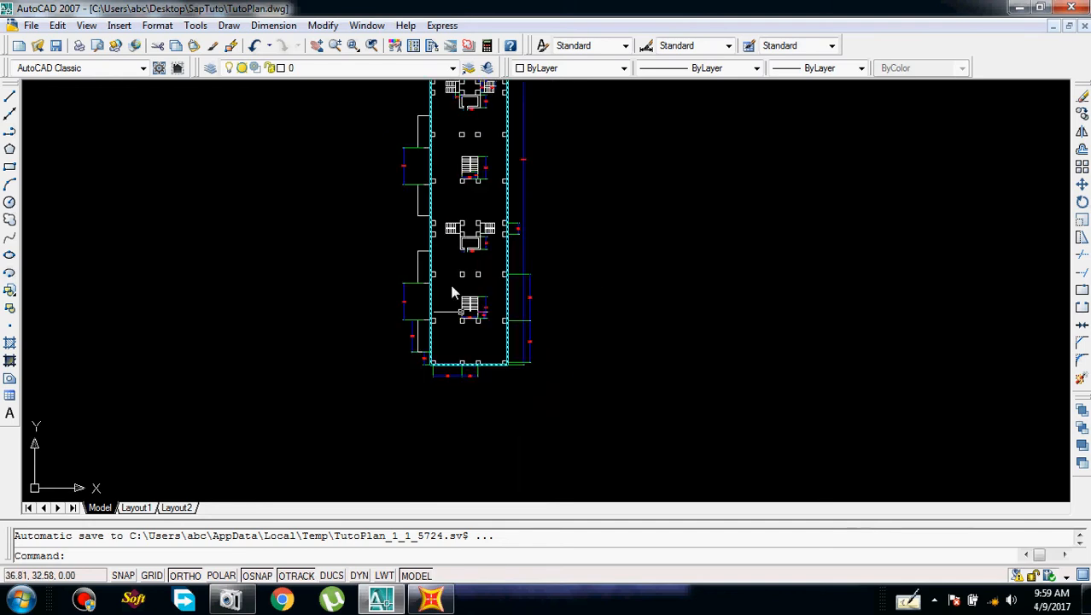
Switch to SAP2000, open the GLOBAL grid system for editing, and add grid ID E to the X grid data
key(alt+Tab)
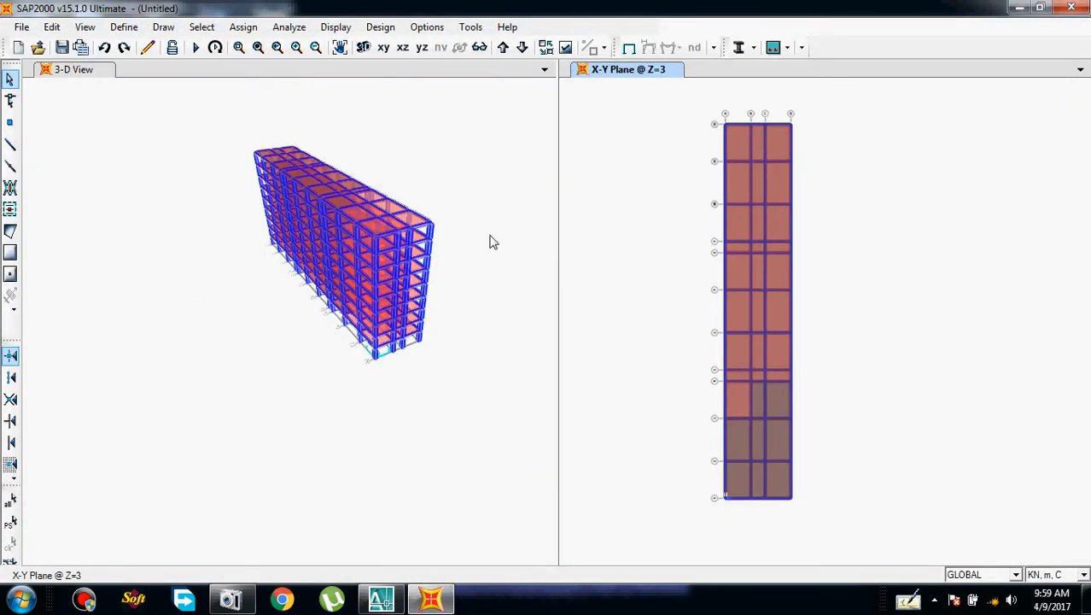
click(457, 166)
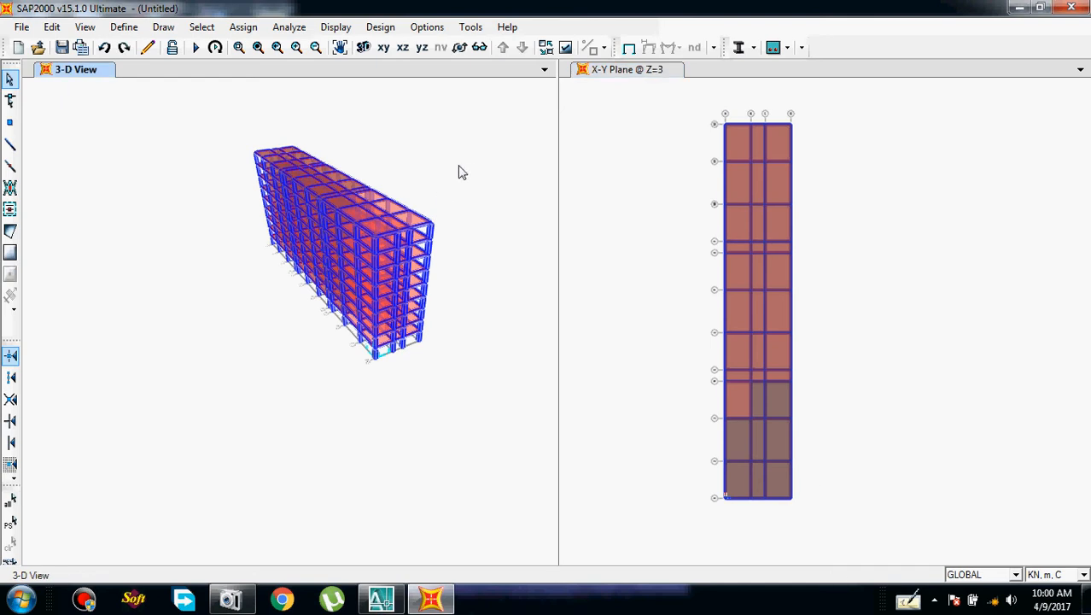
right_click(461, 167)
click(480, 175)
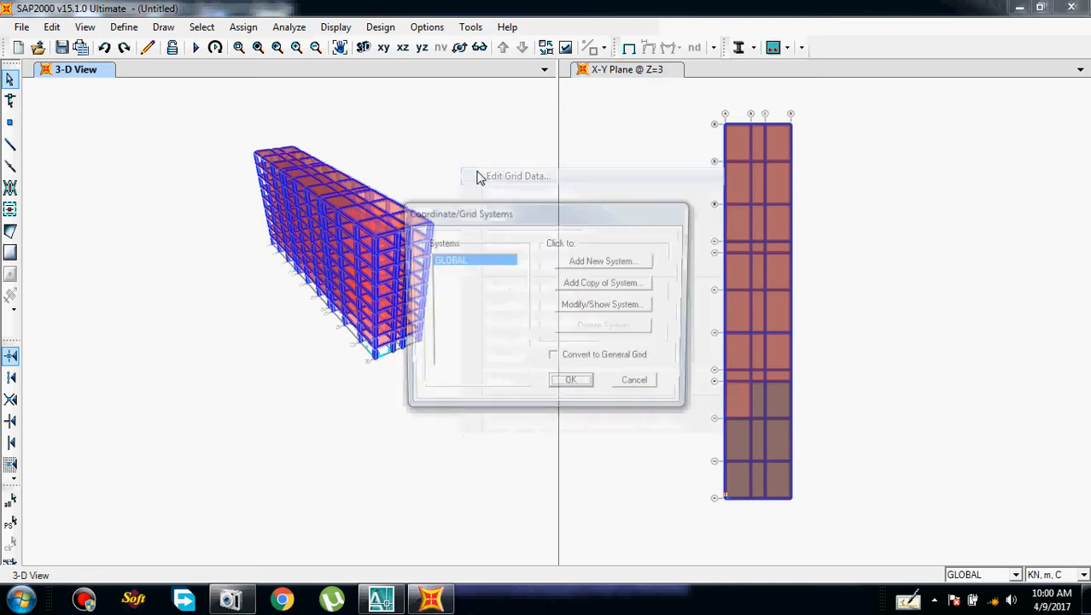
click(608, 309)
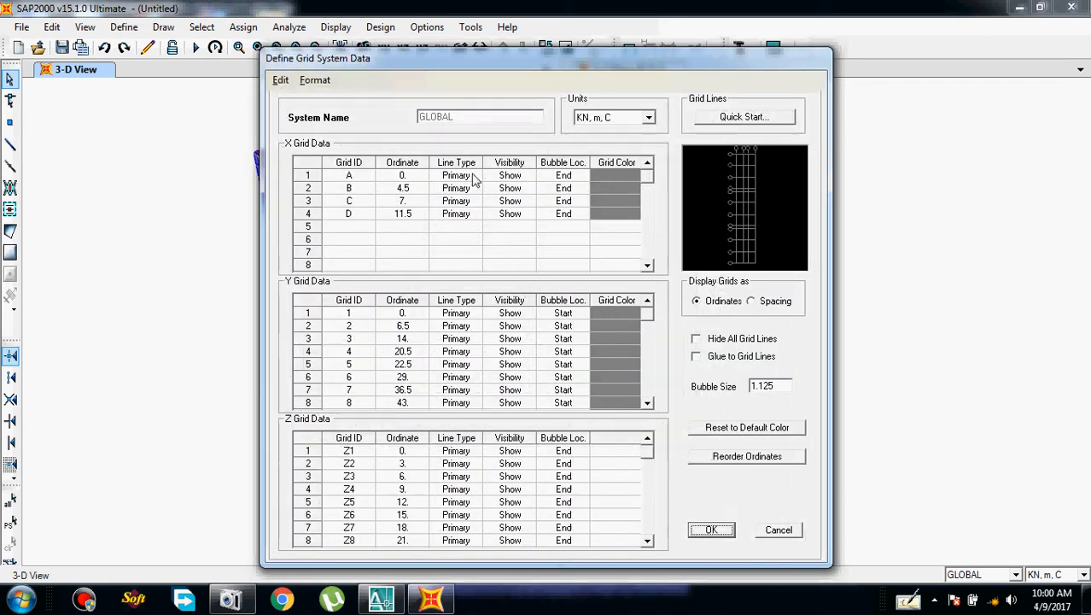
click(352, 228)
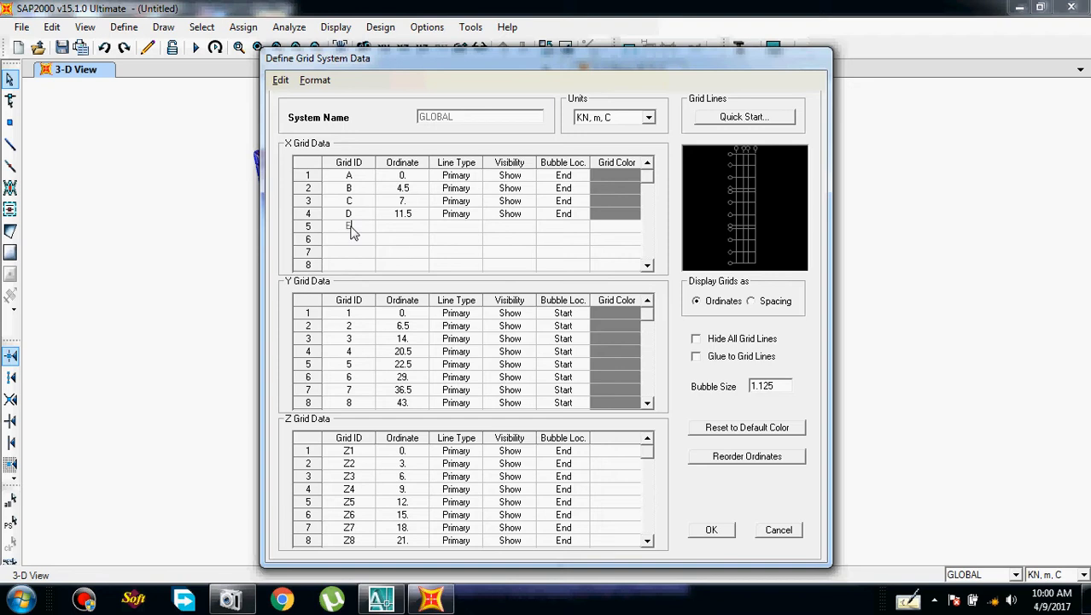
click(411, 228)
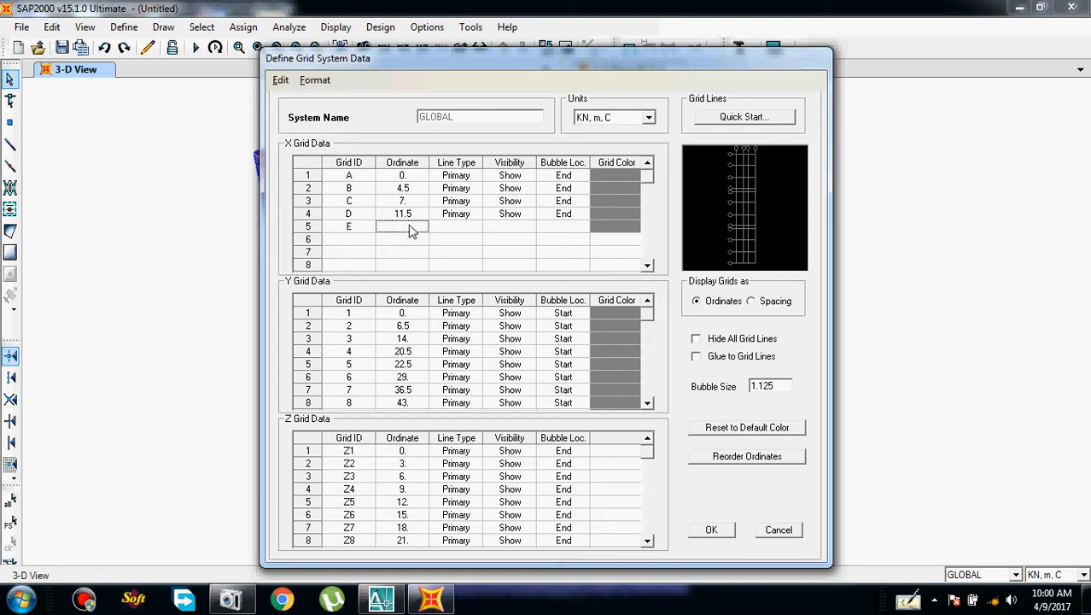
click(410, 231)
Switch to AutoCAD and add a linear dimension for the X-direction depth of the projecting rectangle nearest the plan's low-Y end
click(396, 605)
scroll(397, 373, up, 3)
mouse_move(463, 292)
middle_down()
mouse_move(440, 316)
mouse_move(423, 302)
mouse_move(429, 292)
middle_up()
scroll(439, 312, up, 5)
scroll(424, 299, down, 6)
scroll(418, 298, up, 5)
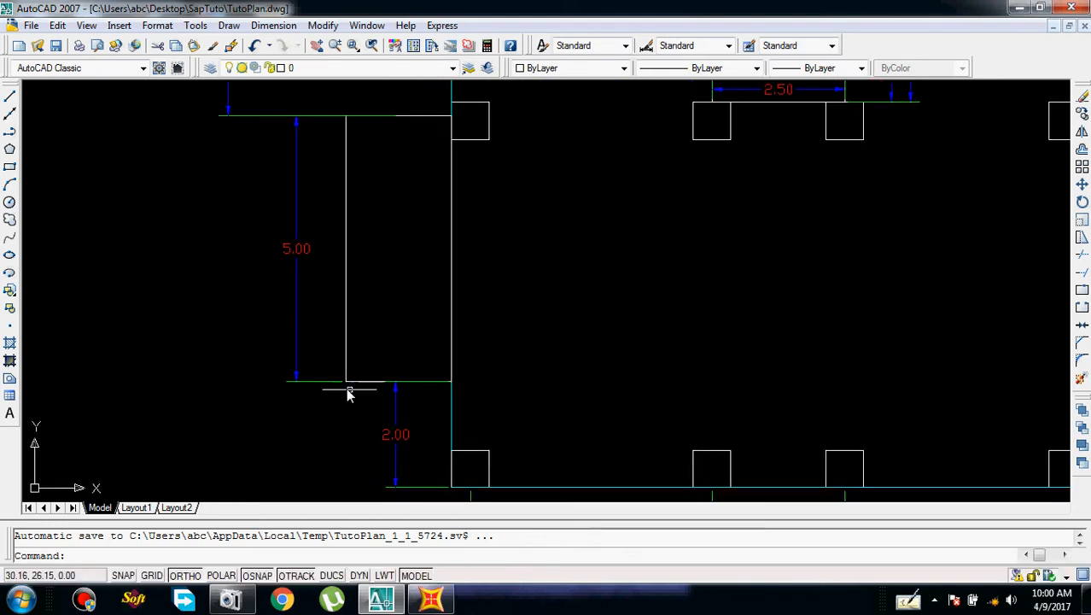
click(282, 25)
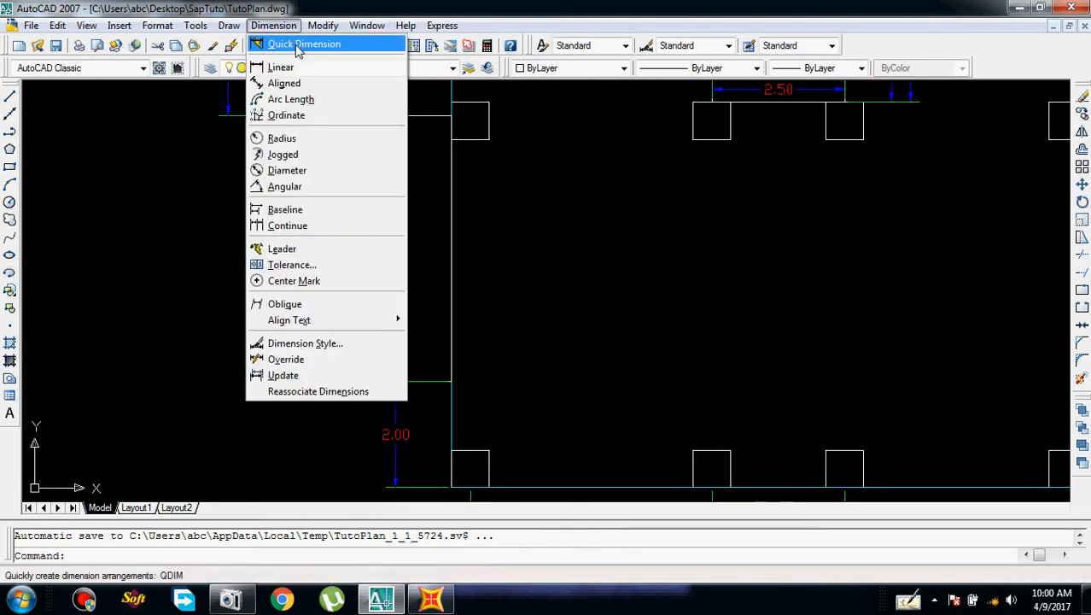
click(280, 66)
click(346, 381)
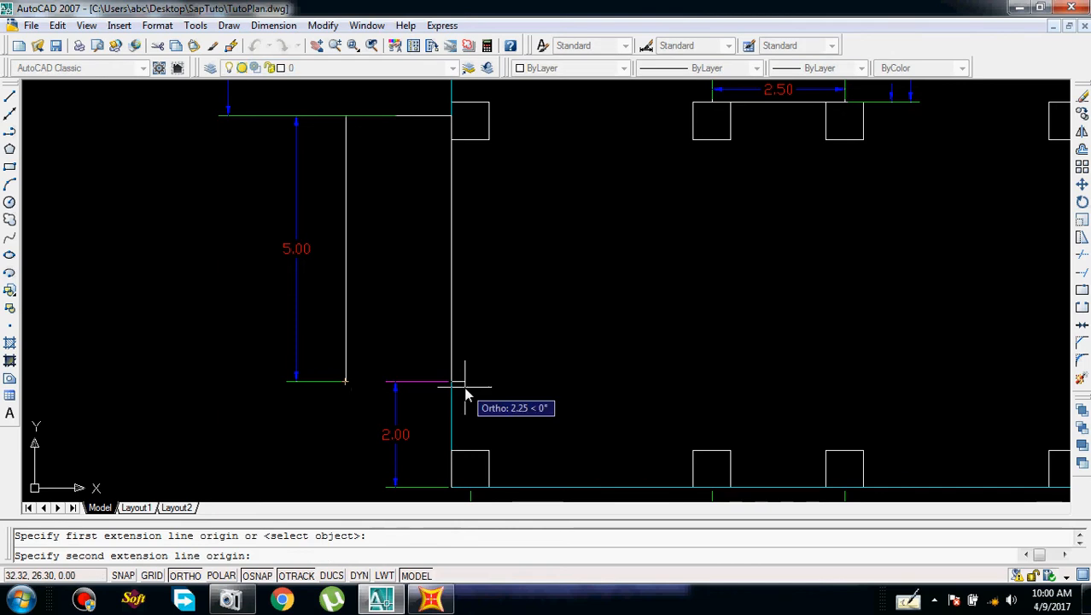
click(451, 382)
click(451, 400)
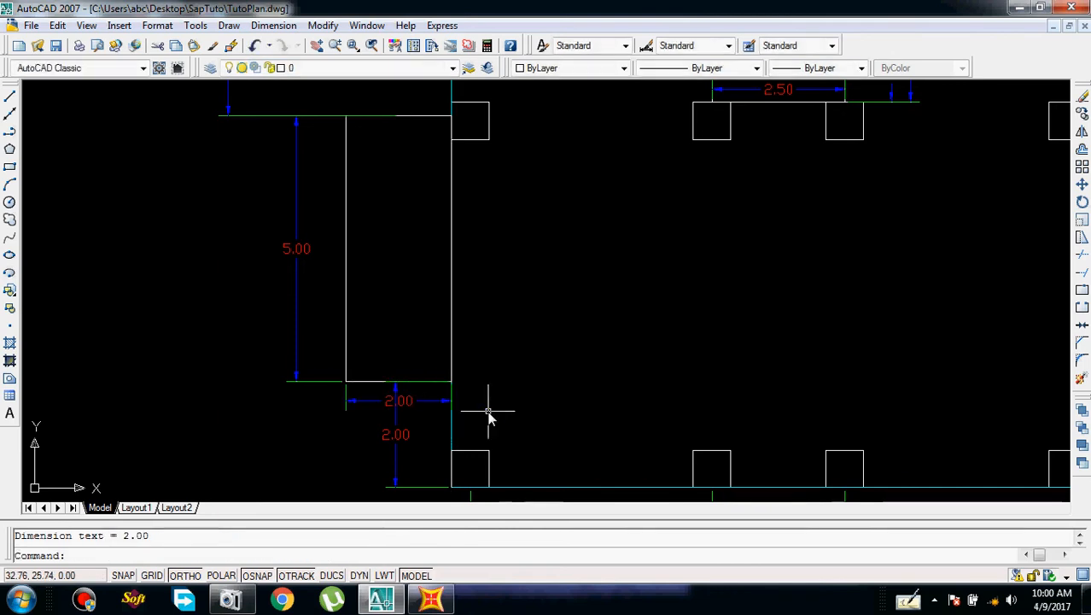
scroll(488, 411, down, 5)
middle_drag(489, 411, 428, 337)
Return to SAP2000 and define X grid line E at ordinate -2 as Primary, Show, bubble End, and apply the grid changes
click(431, 599)
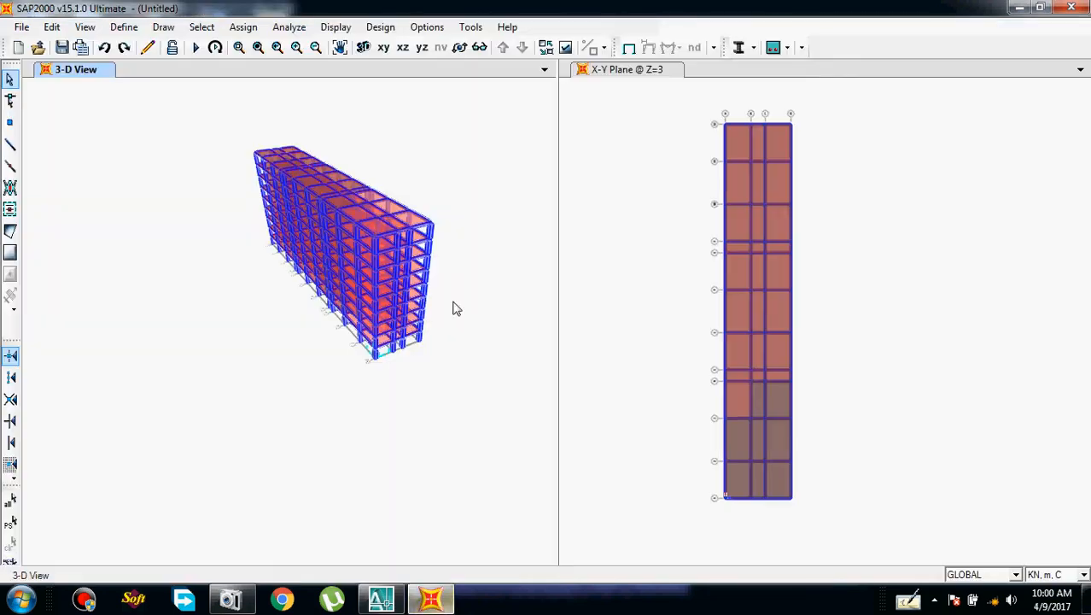
click(381, 599)
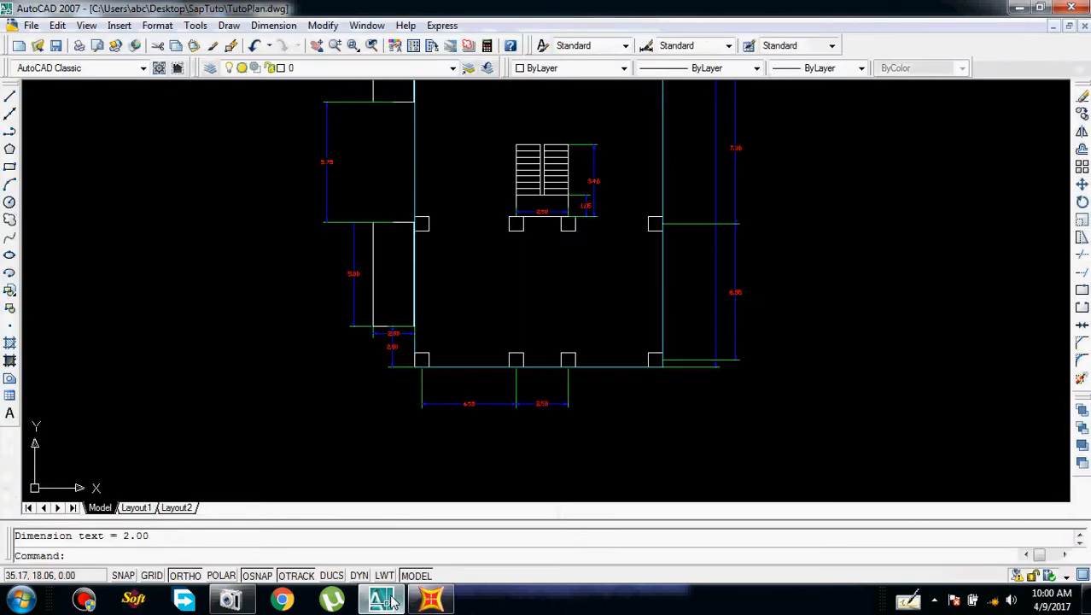
key(alt+Tab)
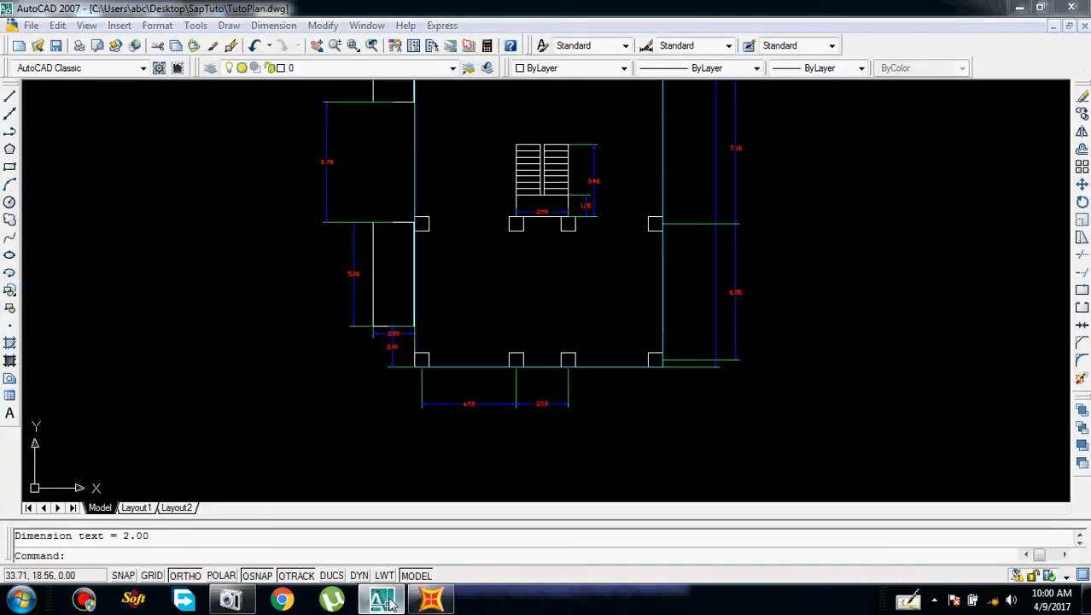
click(419, 225)
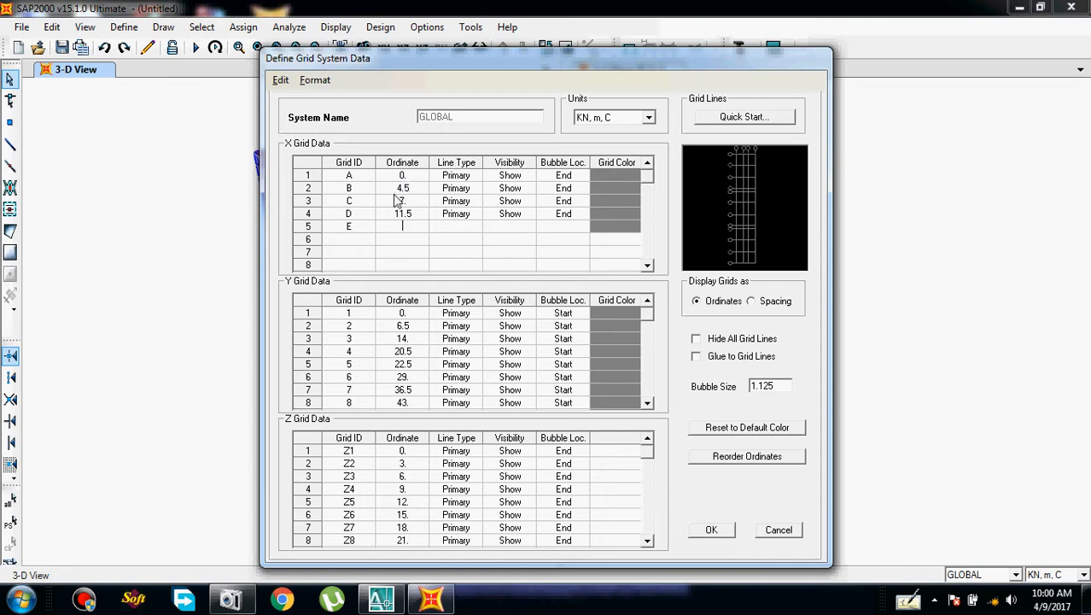
click(450, 229)
click(499, 229)
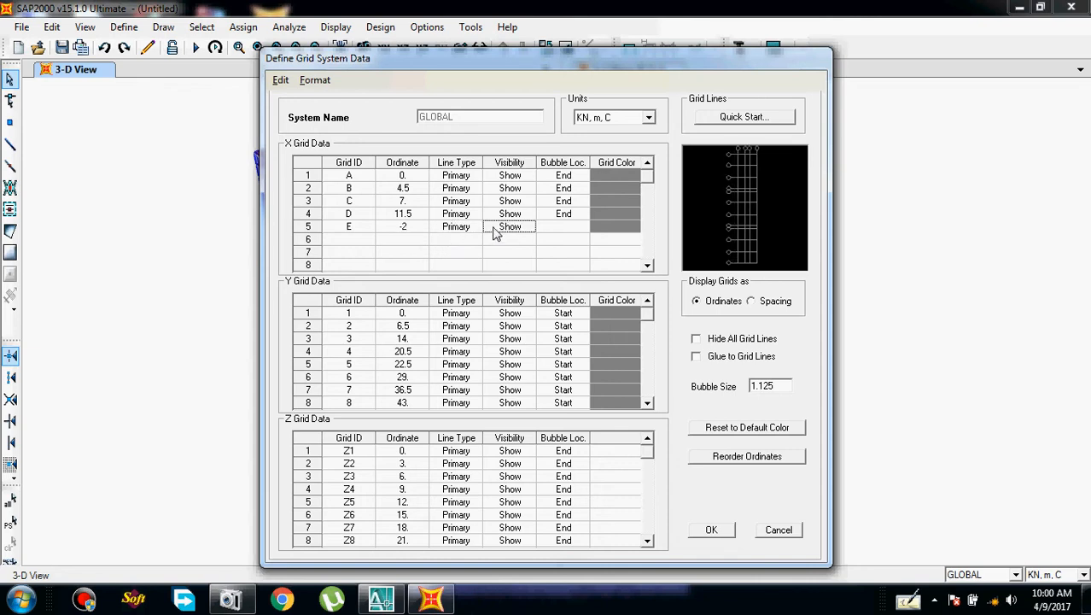
click(563, 229)
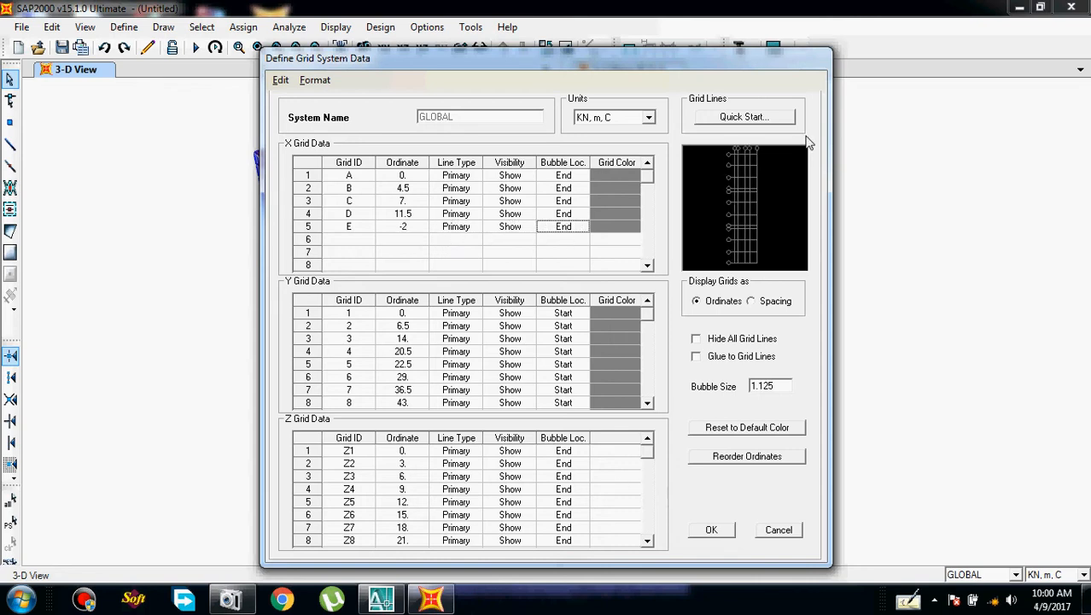
click(709, 530)
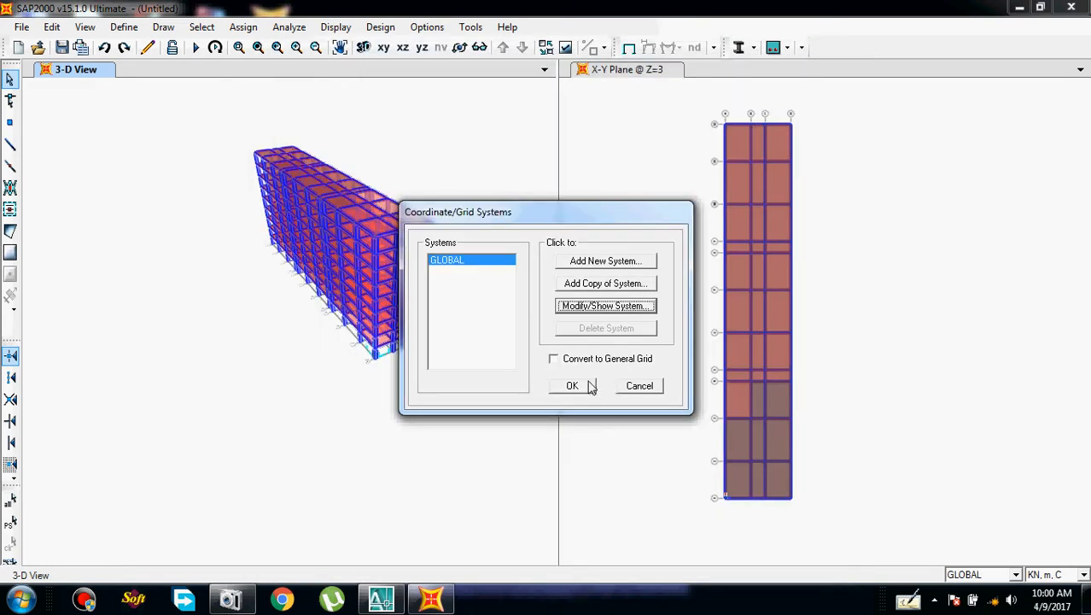
click(589, 387)
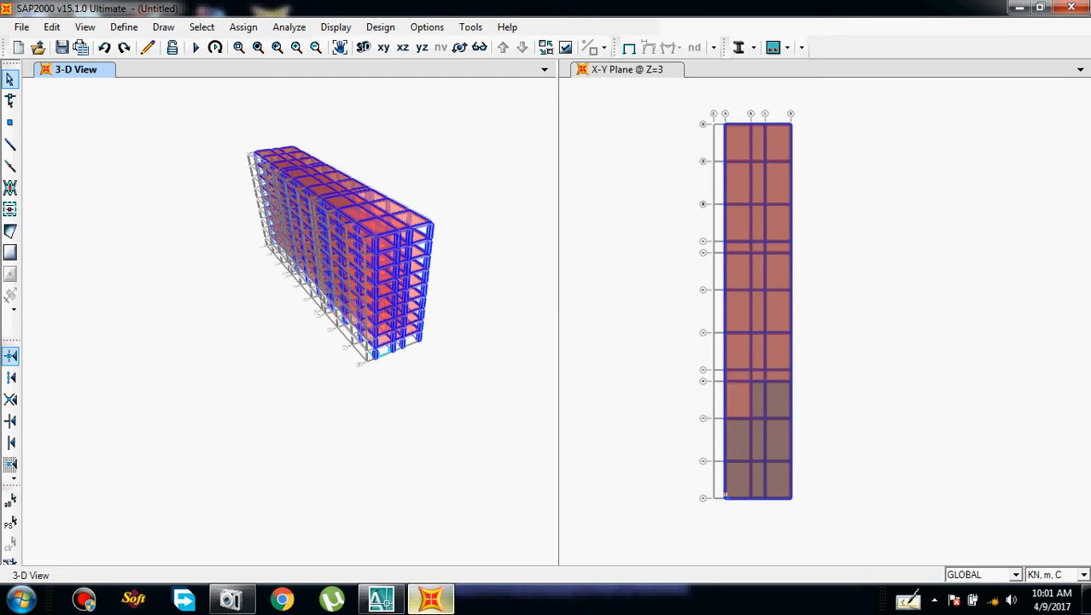
Reopen the GLOBAL grid system data and add grid ID 13 below line 12 in the Y grid data
right_click(452, 194)
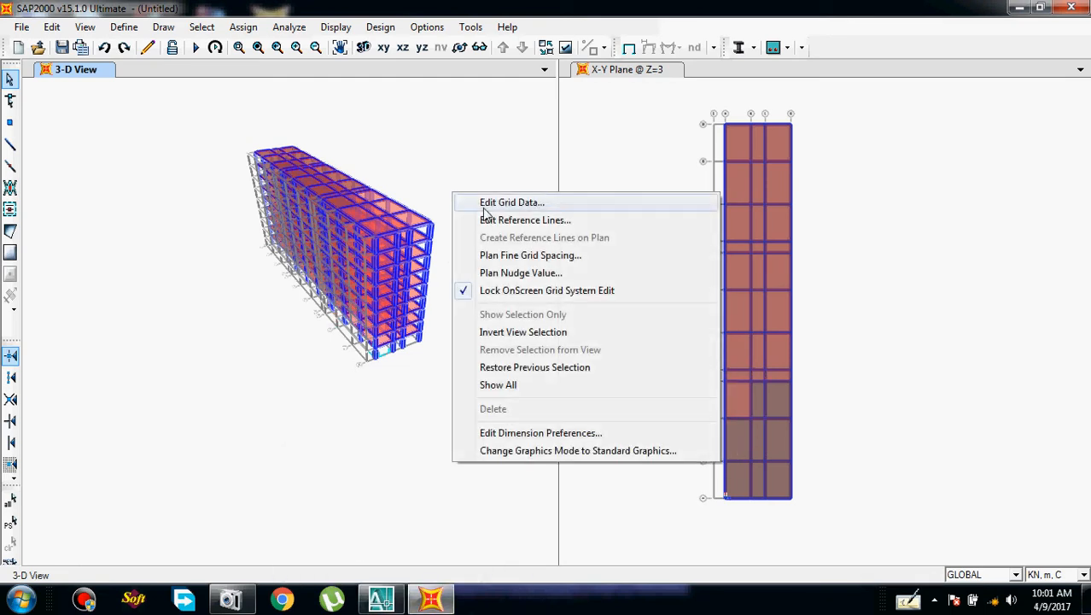
click(504, 203)
click(589, 309)
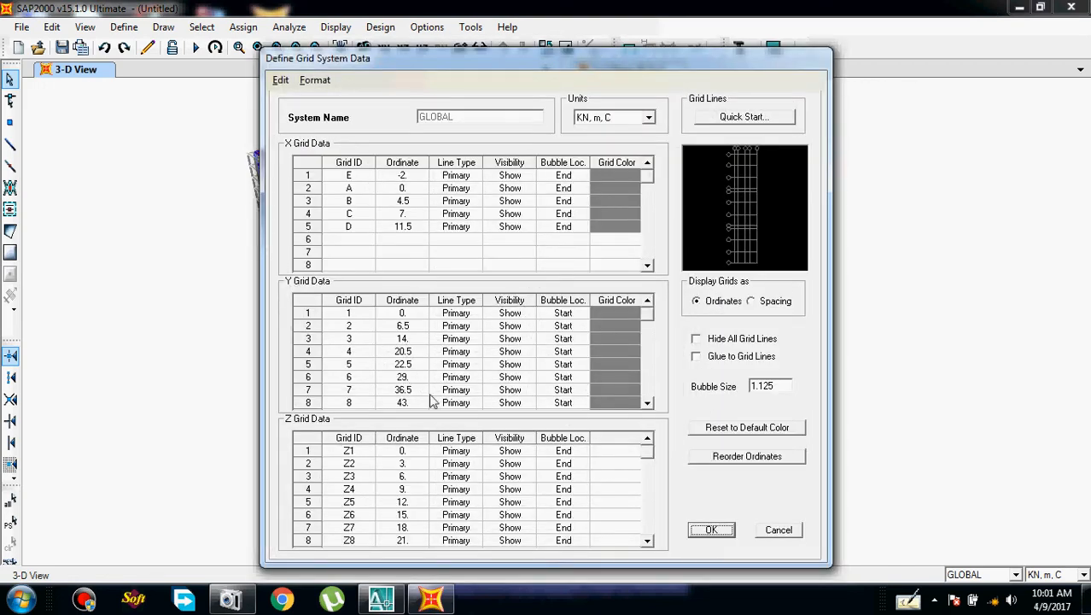
click(404, 403)
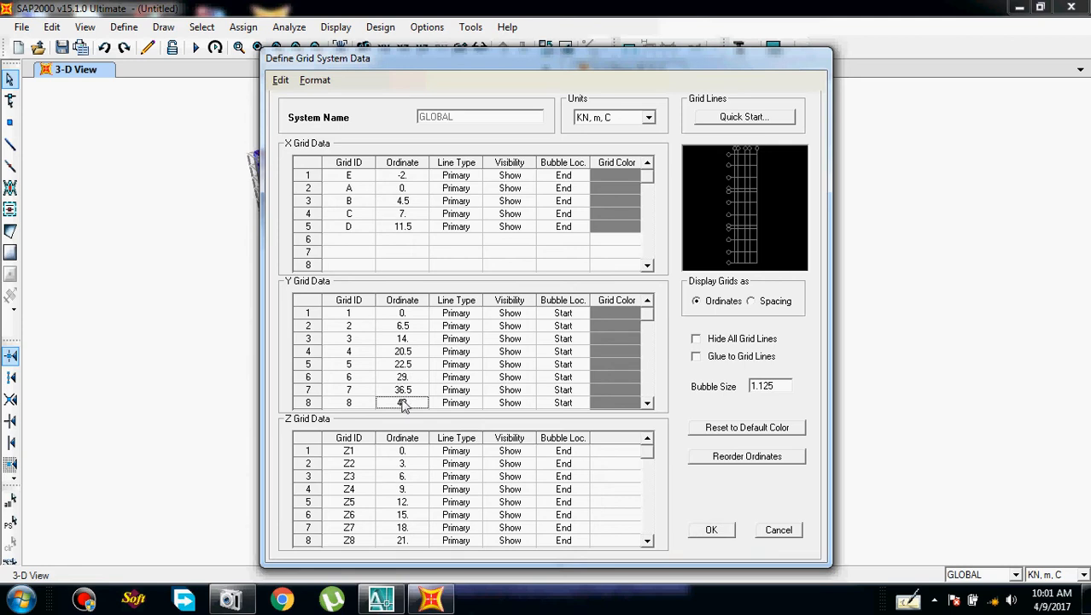
key(Down)
key(Down)
key(Down)
key(Down)
key(Down)
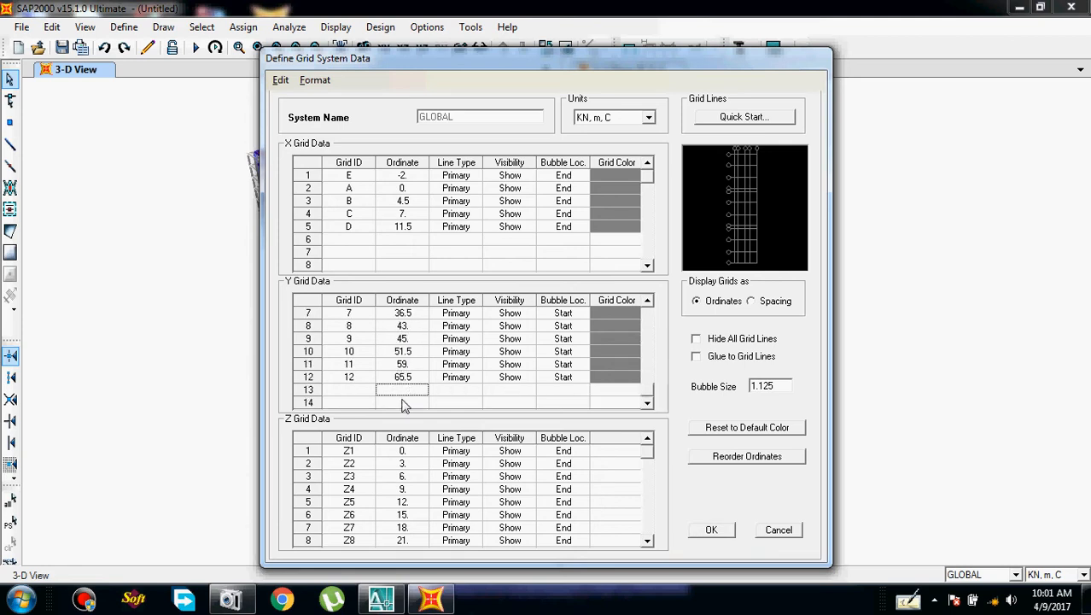
click(365, 394)
text(13)
click(419, 392)
click(418, 393)
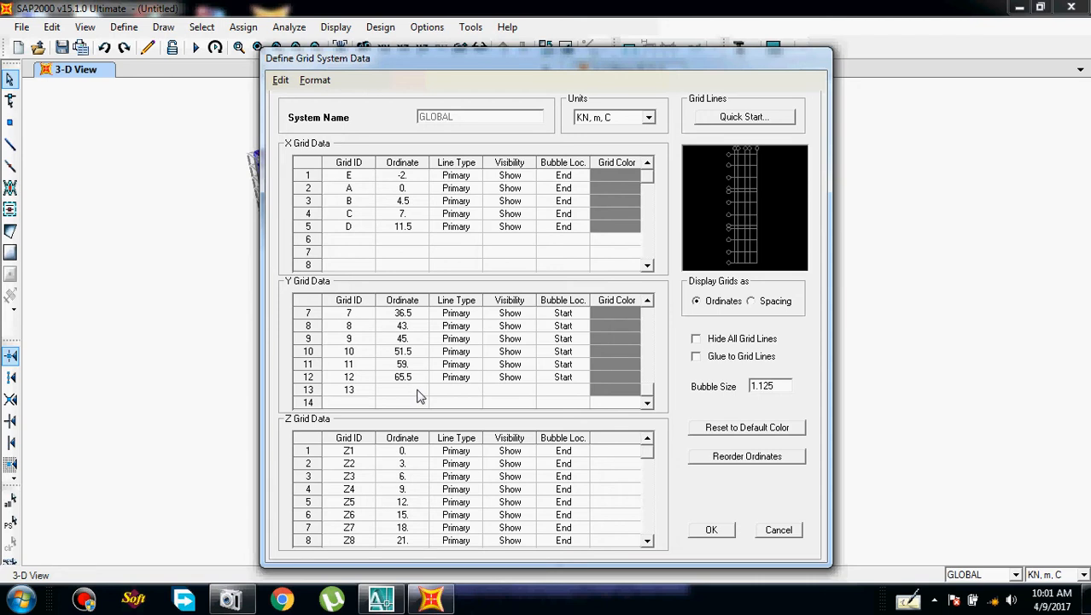
Switch to AutoCAD and examine the first projection's Y offset from the building's low-Y edge
click(381, 599)
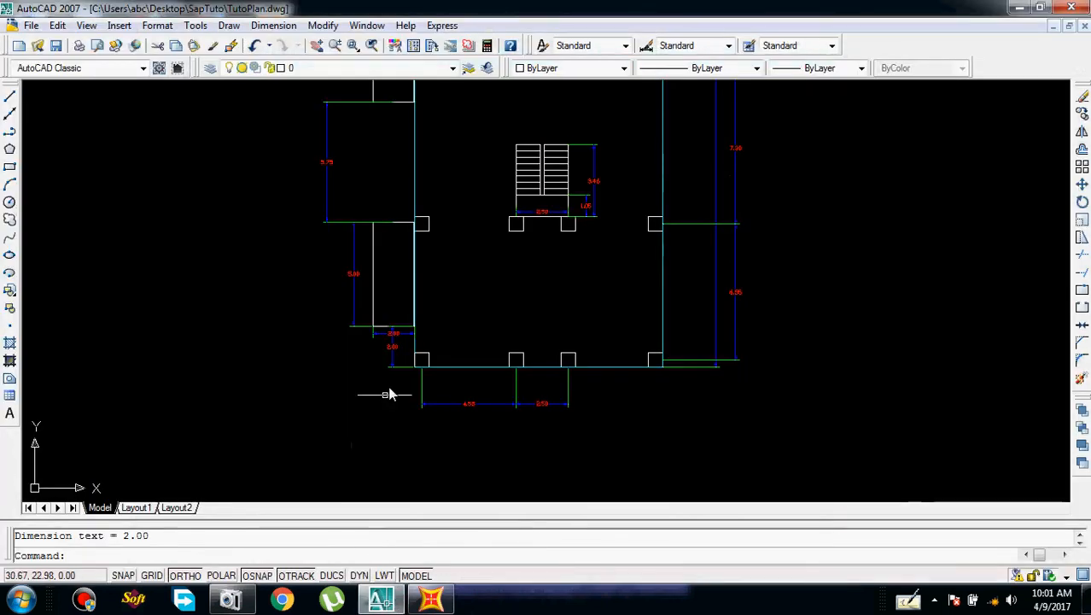
scroll(403, 342, up, 8)
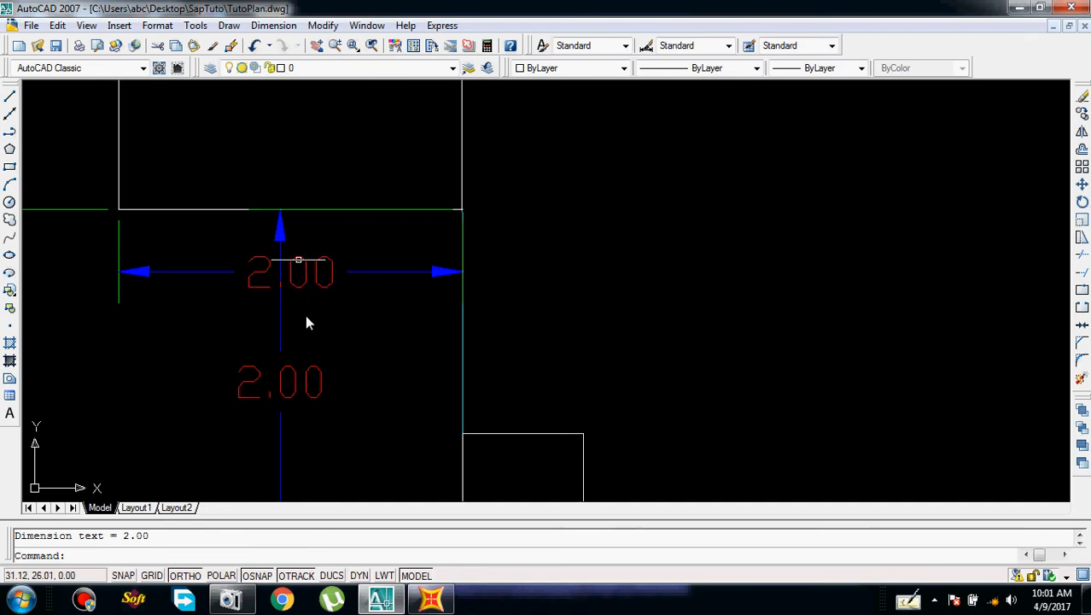
scroll(307, 323, down, 6)
scroll(337, 418, up, 2)
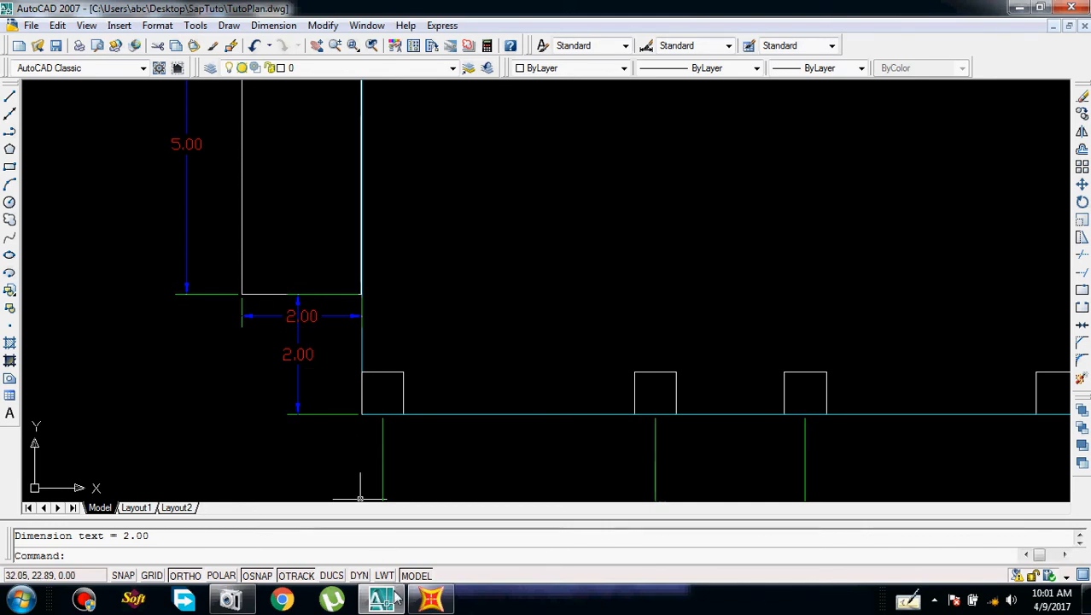
click(431, 599)
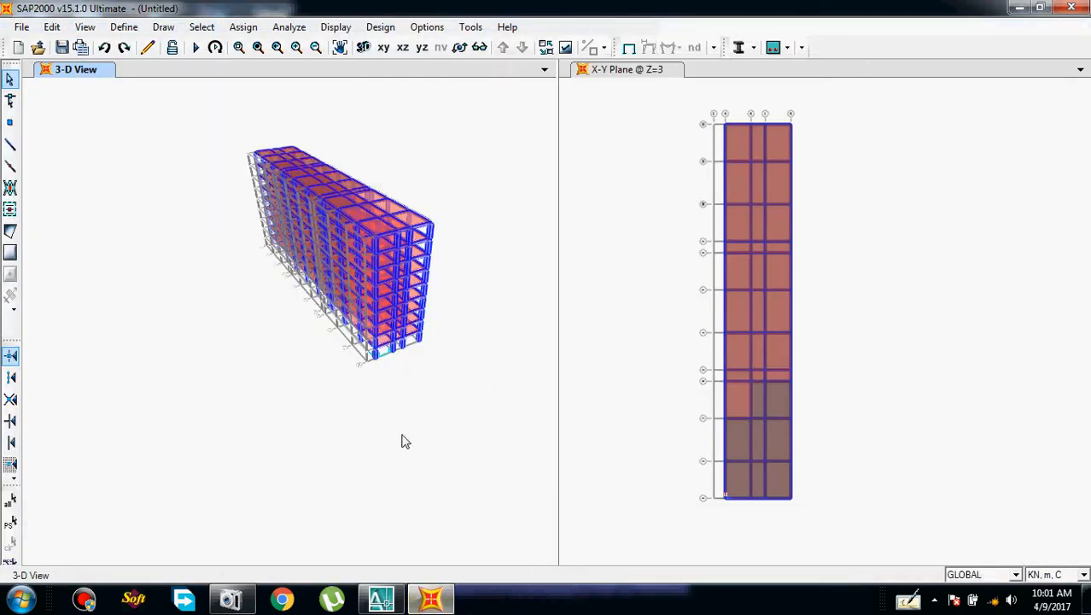
click(381, 598)
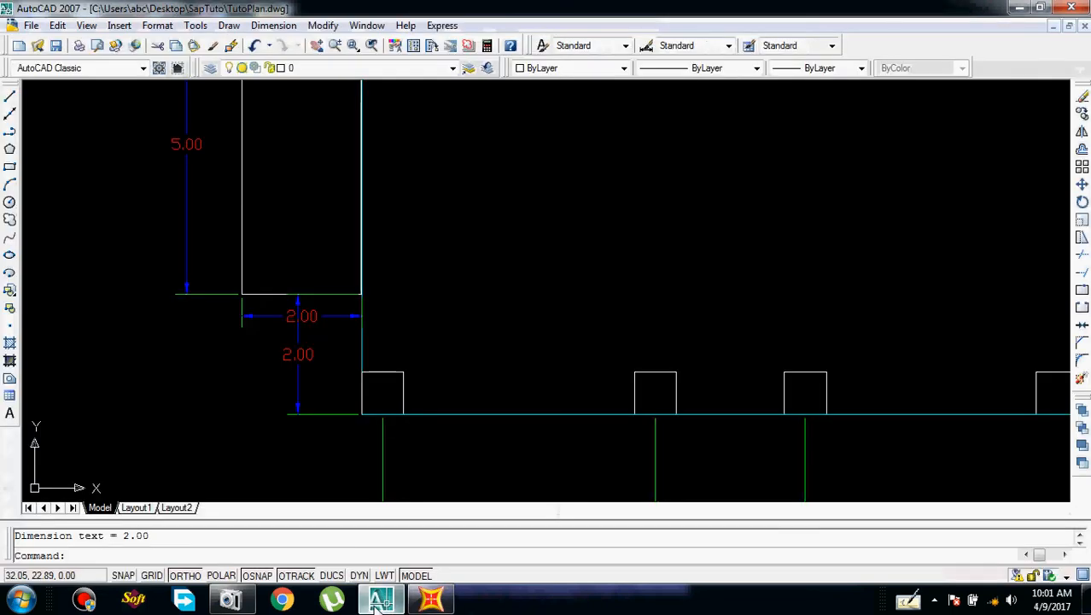
Return to SAP2000 and define Y grid line 13 at ordinate 2 as Primary, Show, with bubble location Start
click(380, 598)
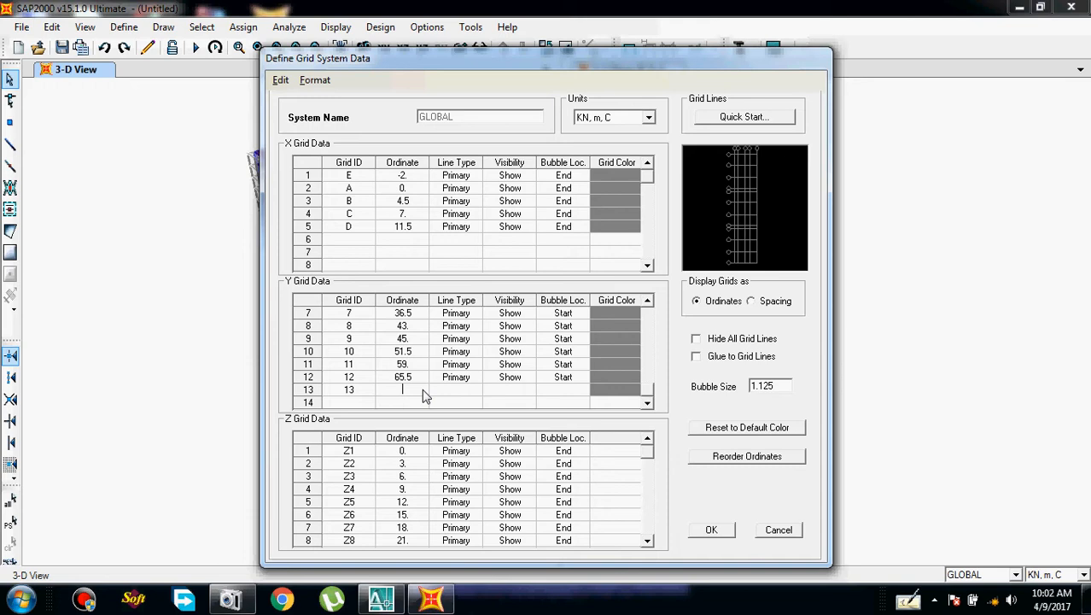
click(454, 391)
click(519, 393)
click(567, 395)
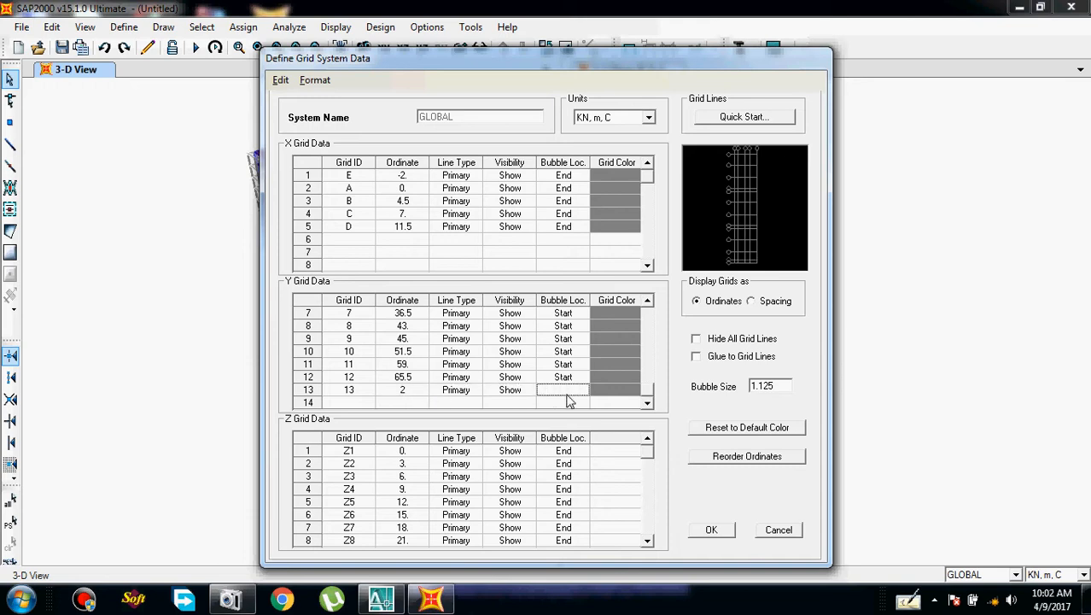
Add Y grid line 14 at ordinate 7 as Primary, Show, with bubble location Start
click(358, 407)
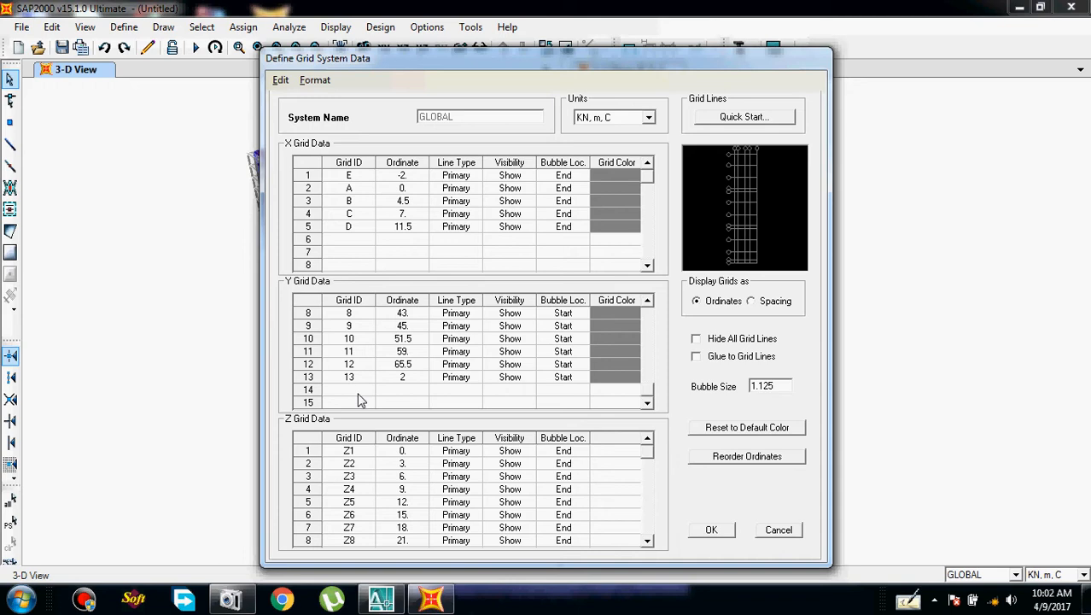
click(407, 391)
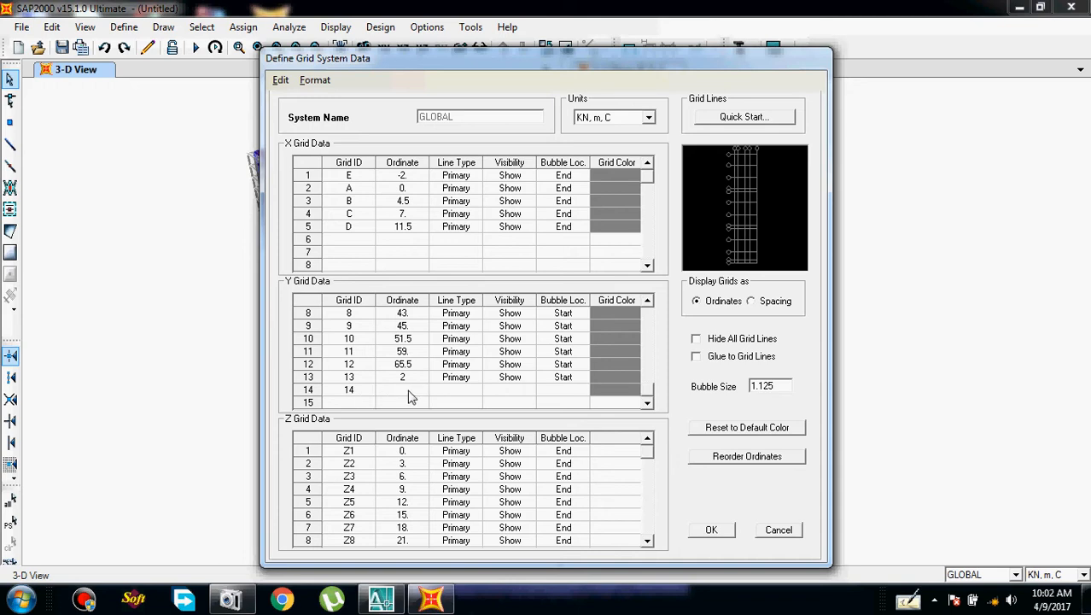
text(7)
click(443, 393)
click(505, 391)
click(563, 393)
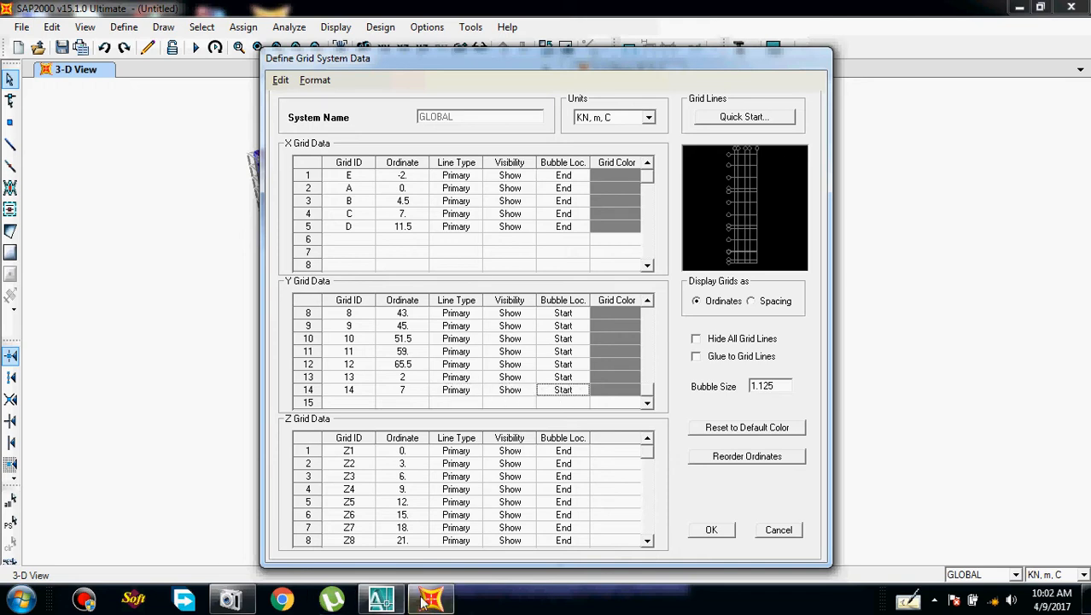
Switch to AutoCAD and examine the dimensioned gap between the first and second projections
click(381, 599)
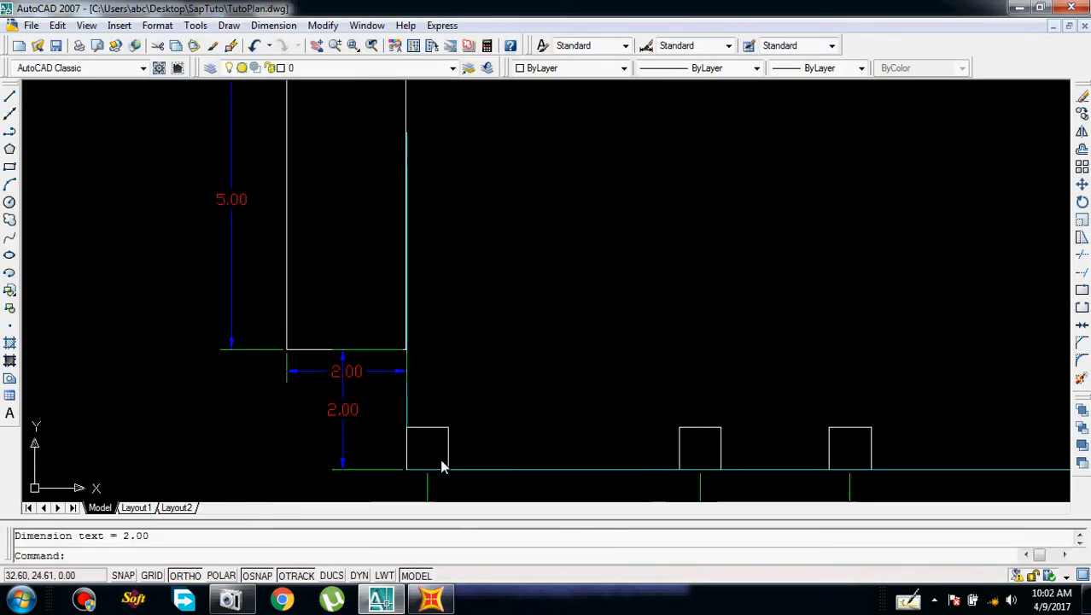
scroll(442, 465, down, 5)
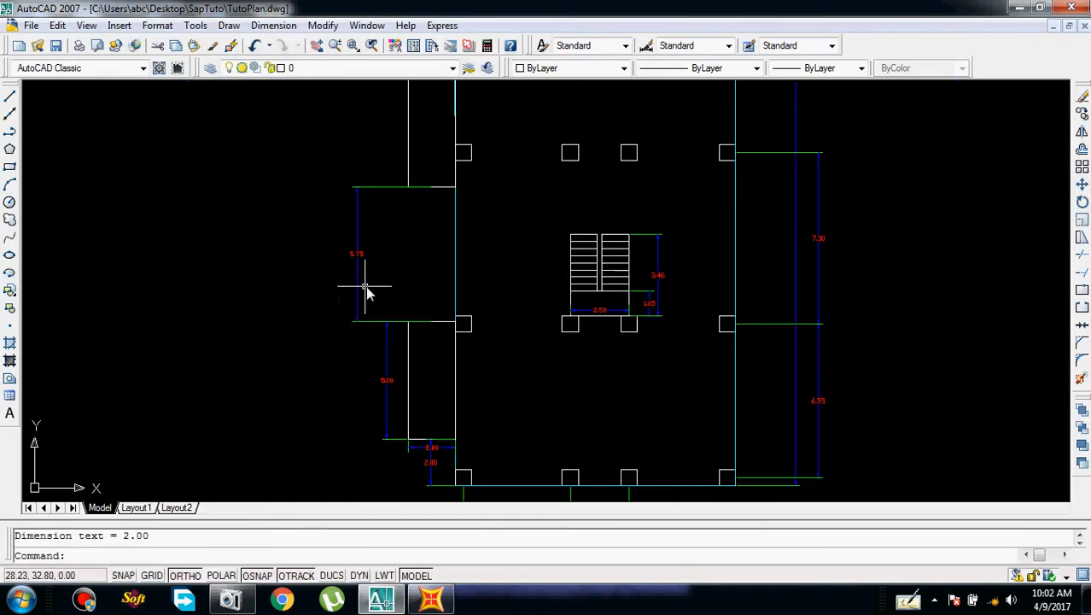
mouse_move(395, 599)
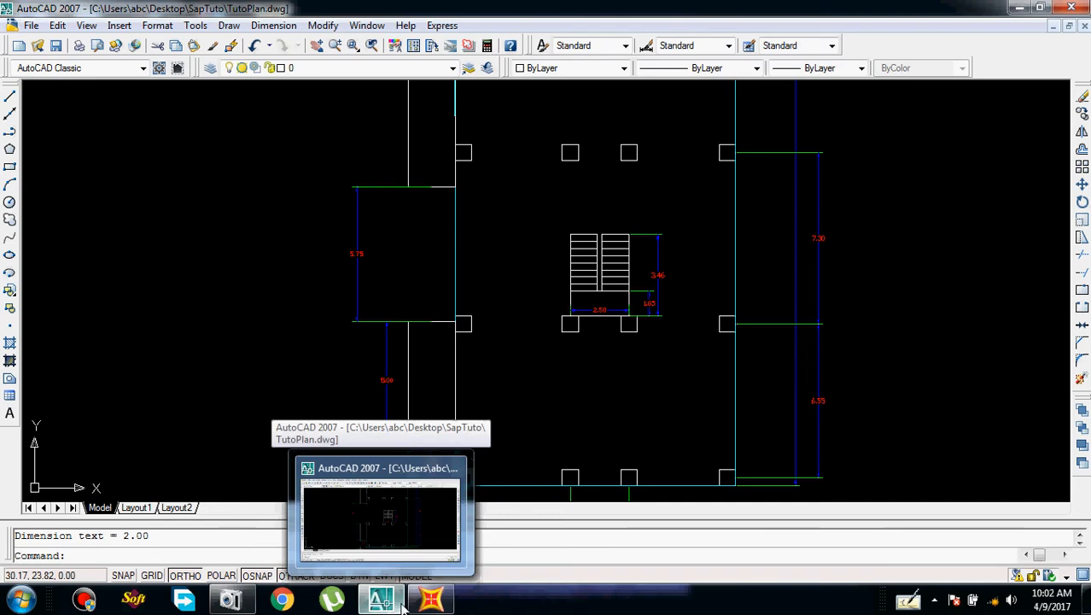
click(431, 600)
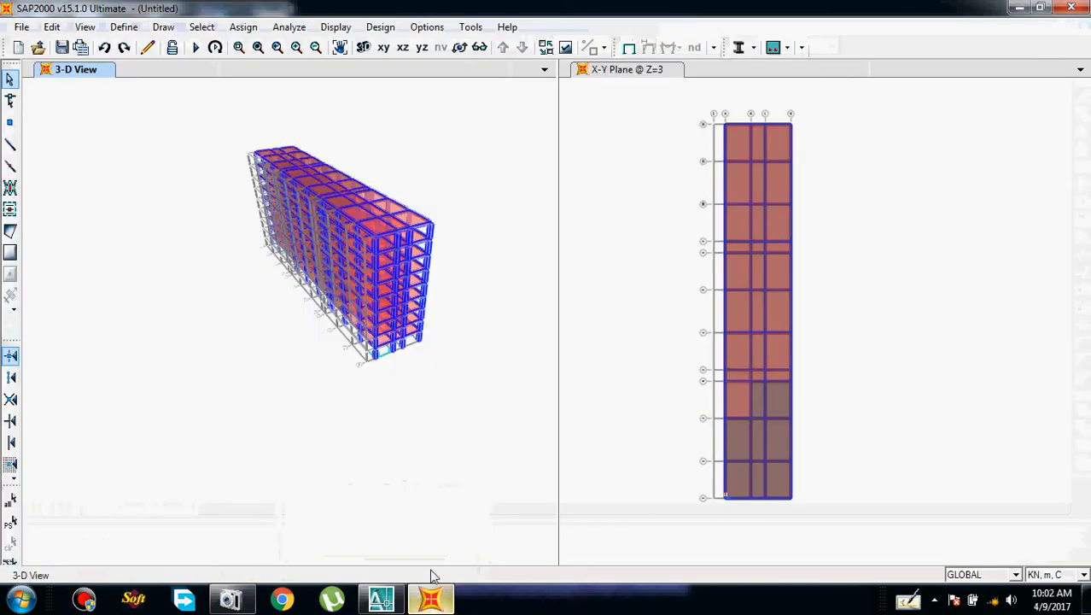
click(394, 596)
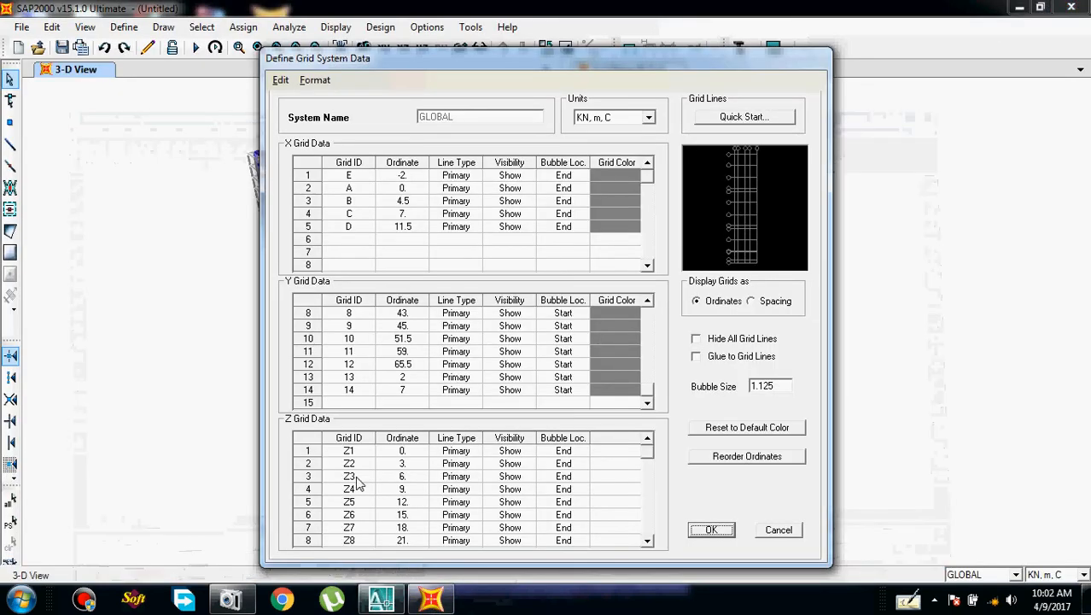
Return to SAP2000 and add Y grid line 15 at ordinate 13 as Primary, Show, with bubble location Start
click(365, 403)
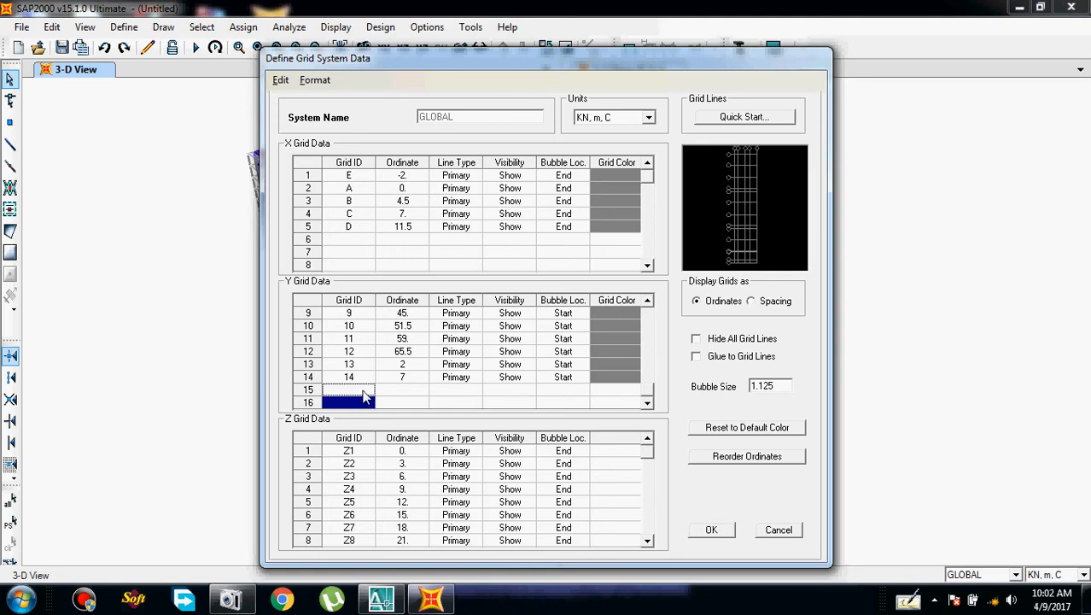
click(363, 391)
text(15)
click(410, 392)
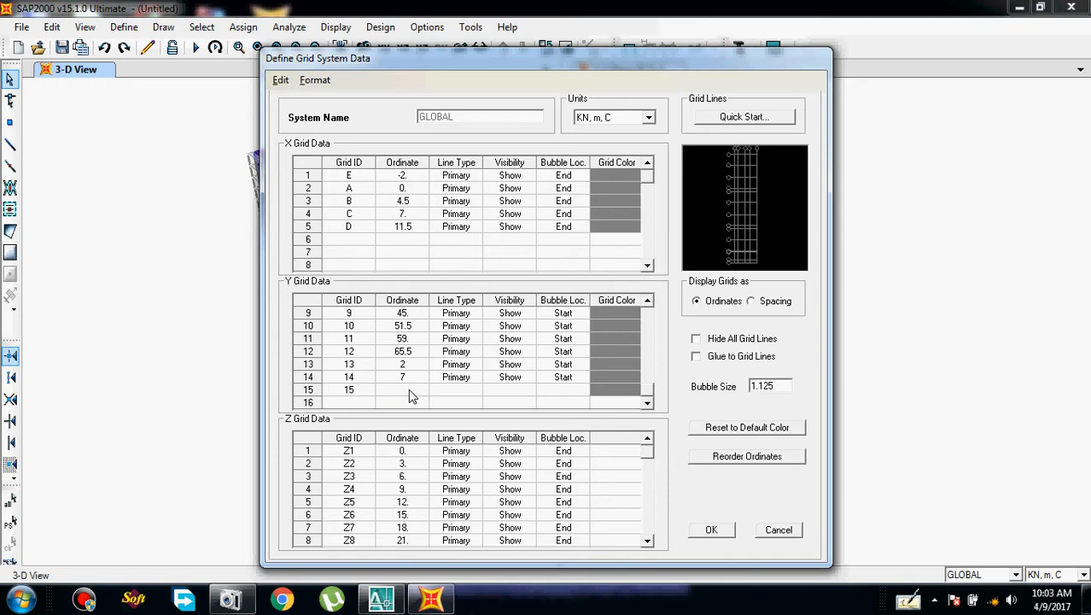
text(13)
click(455, 393)
click(528, 391)
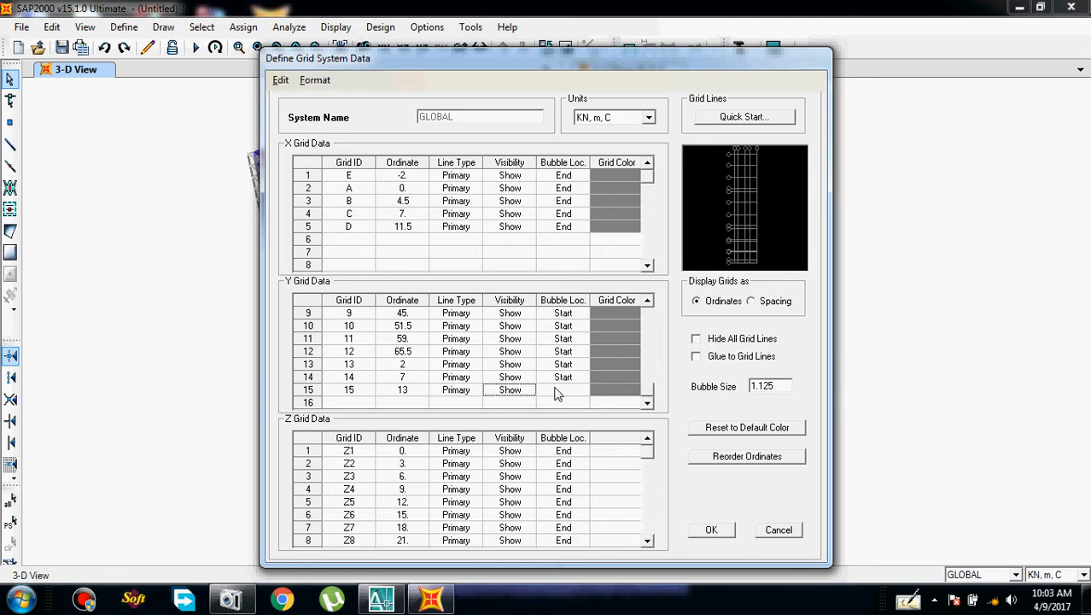
click(557, 392)
Add Y grid line 16 at ordinate 14 as Primary, Show, with bubble location Start
click(347, 394)
double_click(347, 394)
click(350, 403)
click(352, 378)
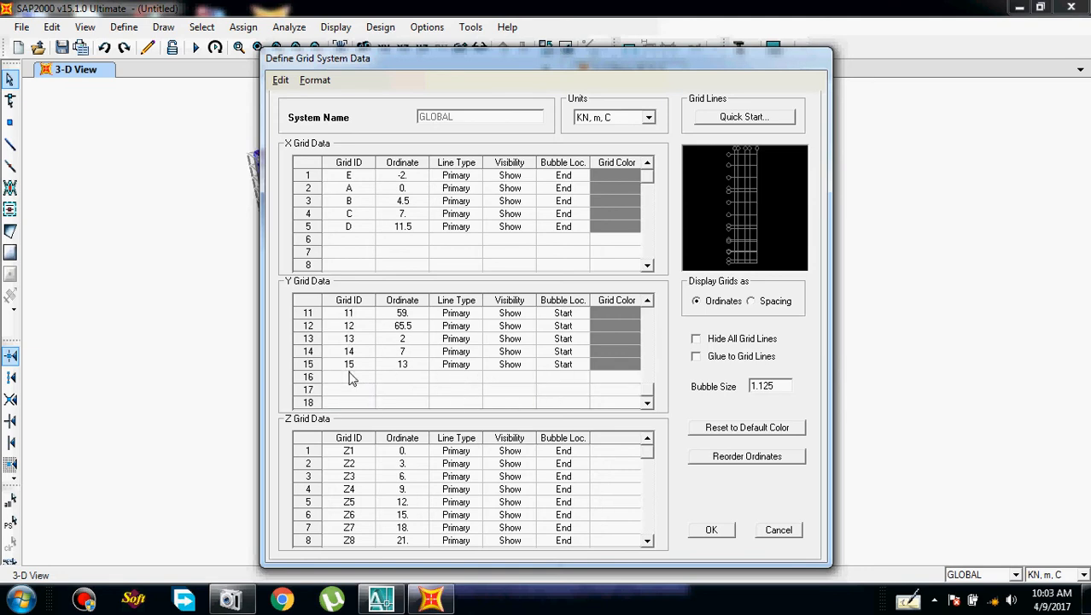
text(16)
click(407, 380)
click(408, 384)
text(1)
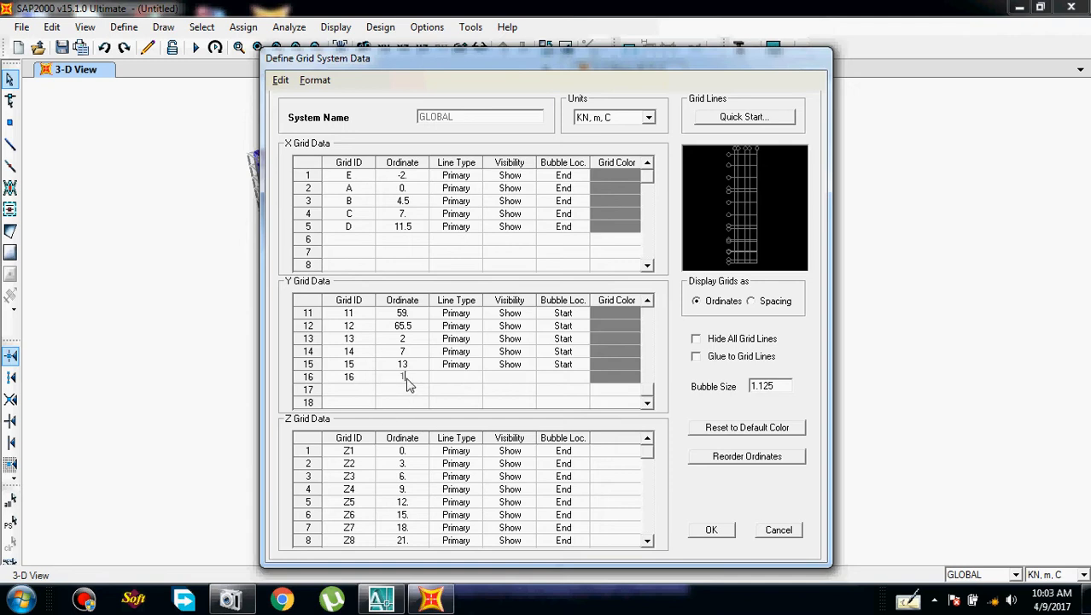
text(4)
click(458, 379)
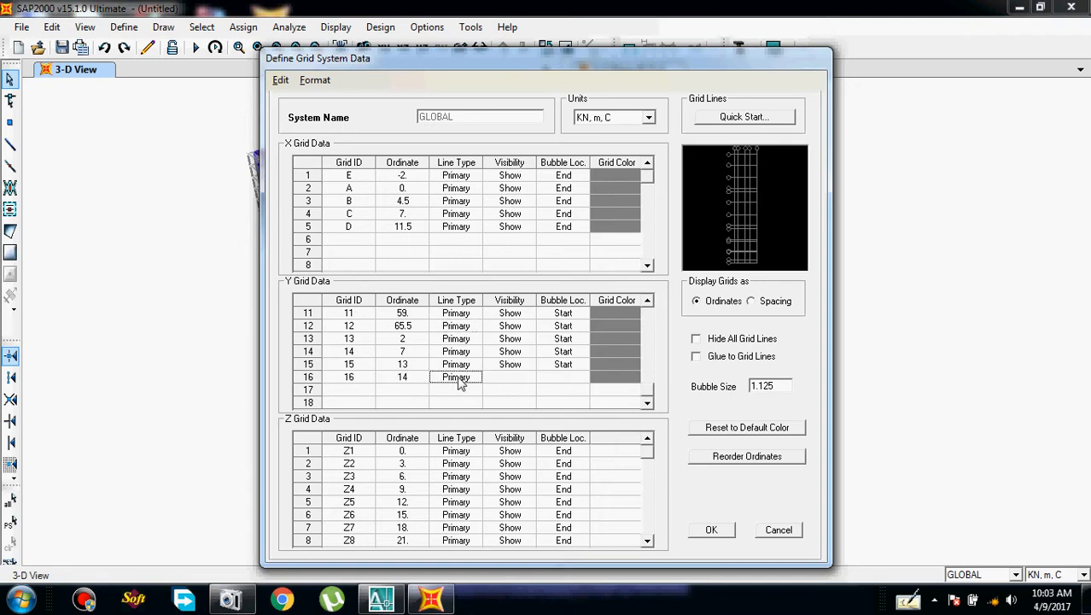
click(517, 381)
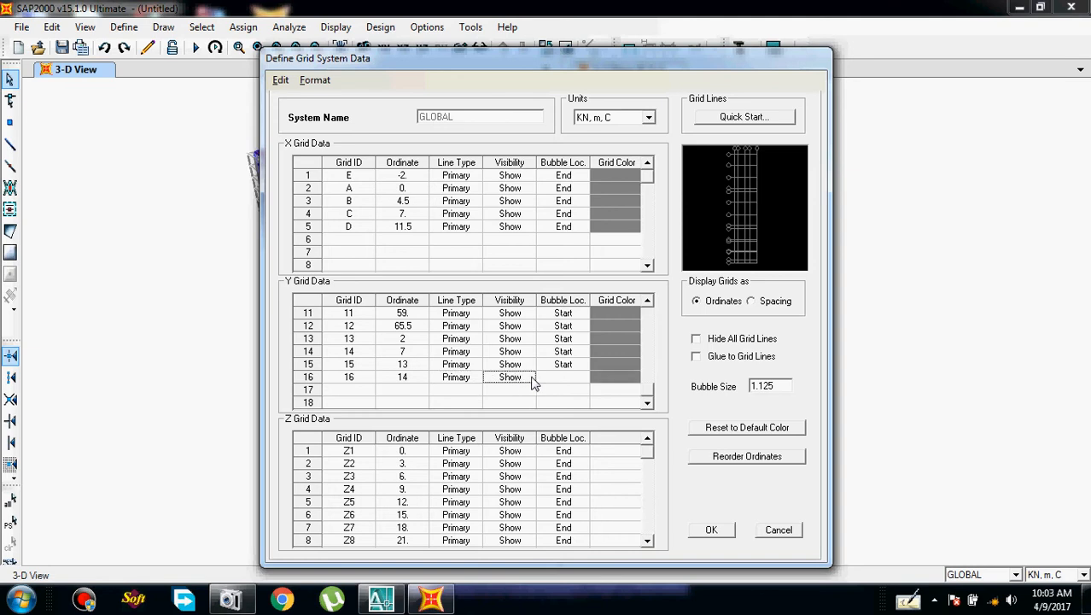
click(546, 380)
Change the ordinate of Y grid line 16 to 18
click(414, 377)
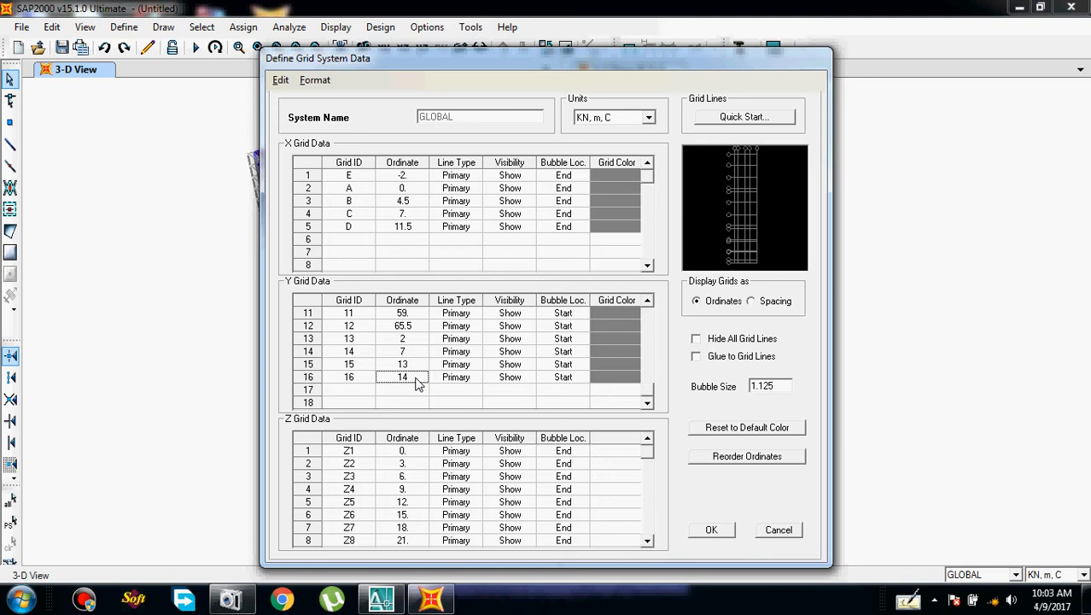
click(420, 384)
text(18)
Add Y grid line 17 at ordinate 24 as Primary, Show, with bubble location Start
click(366, 395)
text(17)
key(Tab)
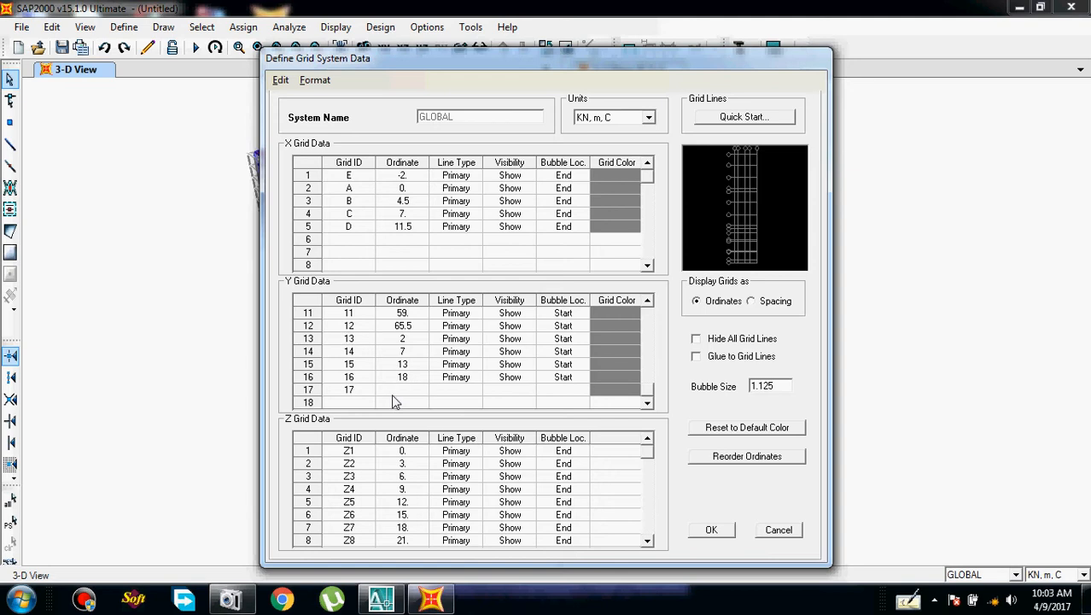
text(24)
key(Tab)
key(Tab)
key(Tab)
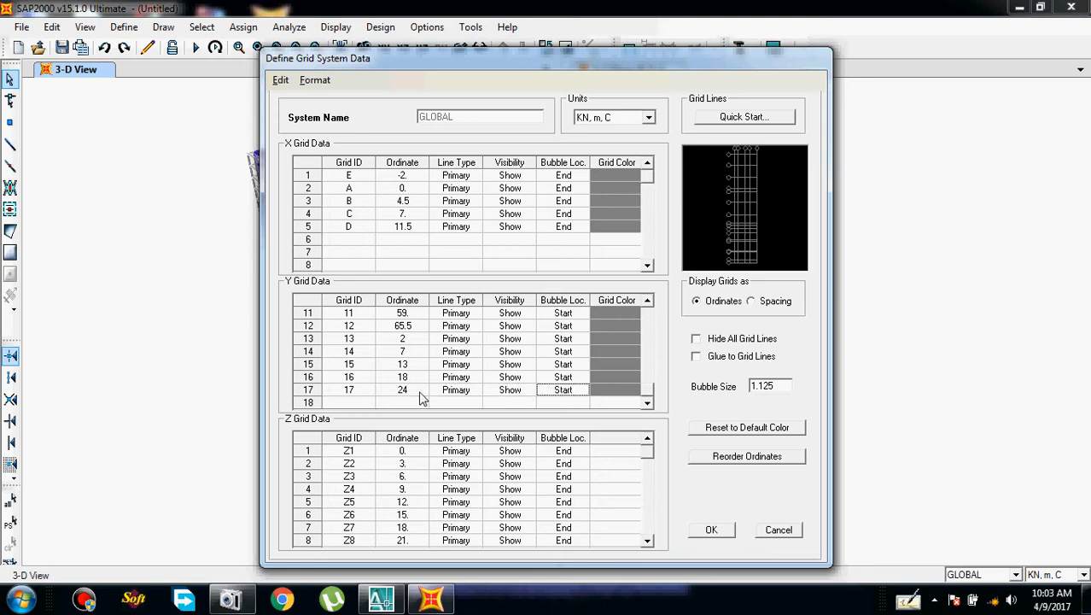
Add Y grid line 18 at ordinate 29 as Primary, Show, with bubble location Start
click(364, 400)
click(366, 401)
click(360, 377)
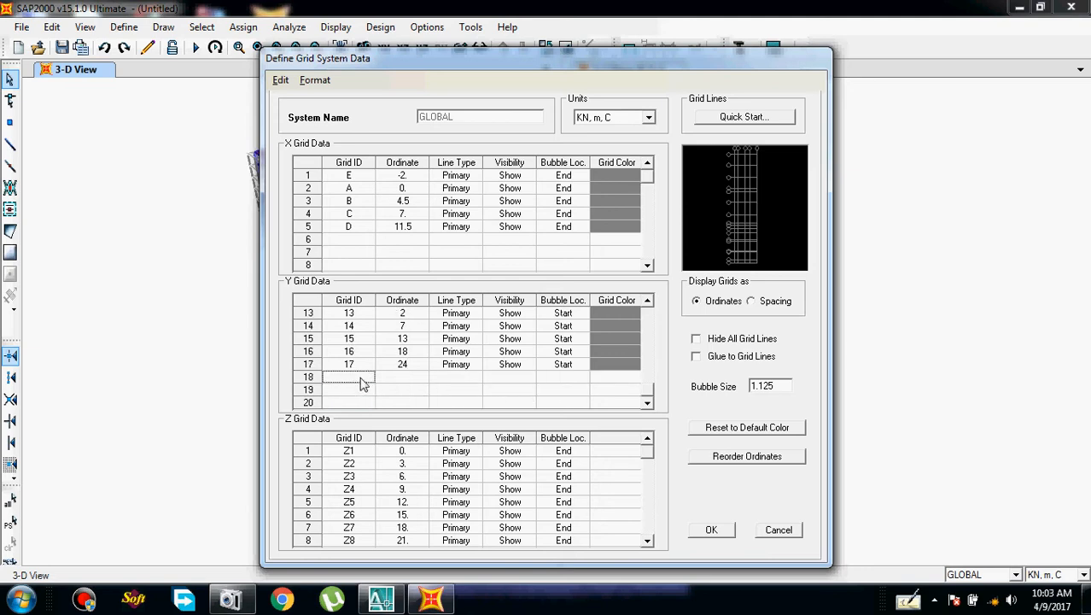
click(360, 377)
text(18)
key(Tab)
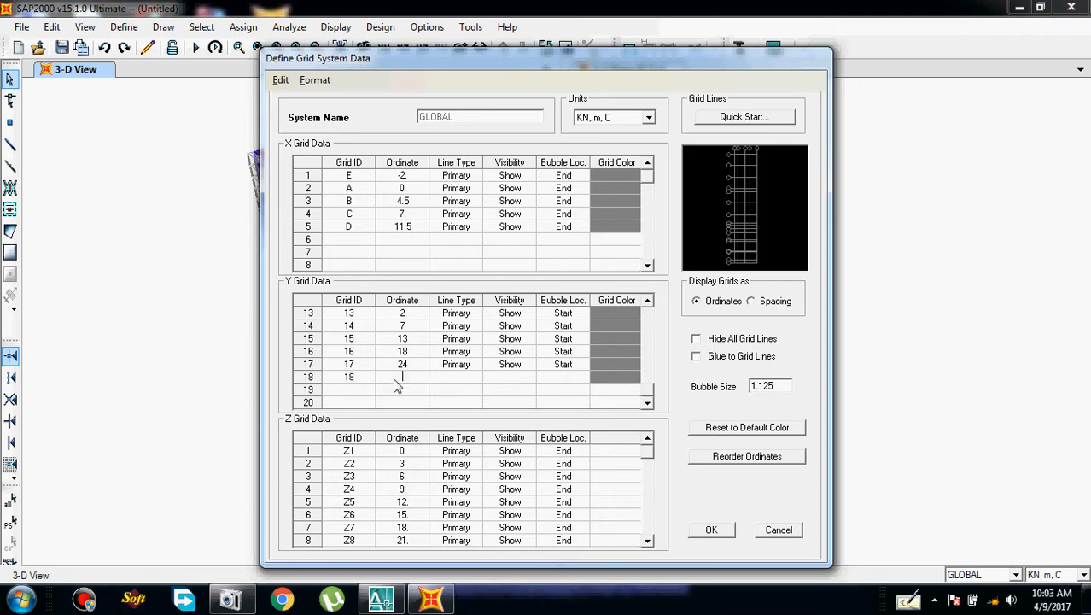
text(29)
click(476, 379)
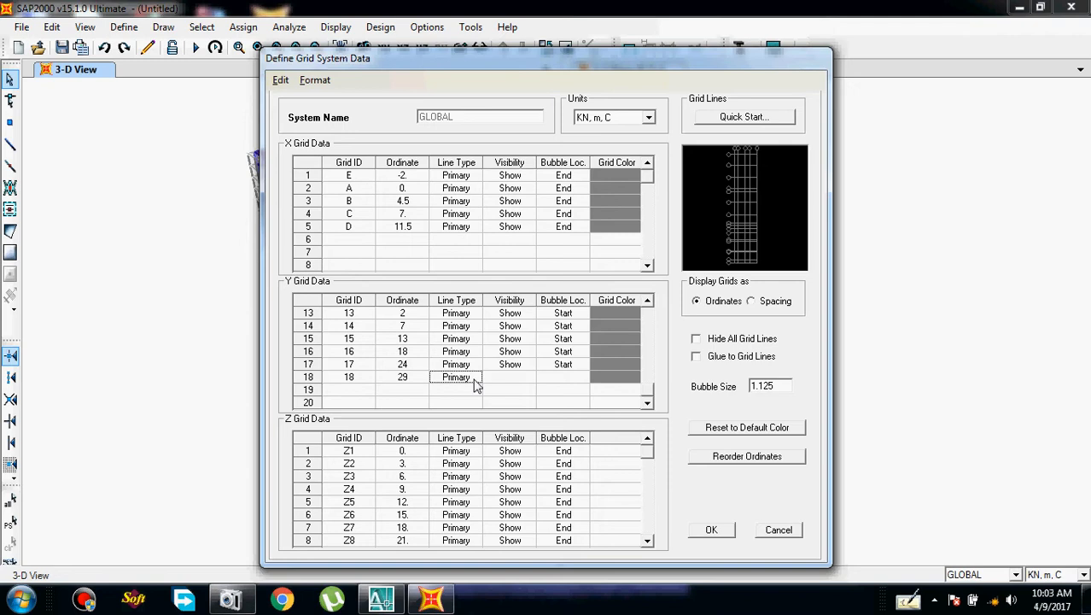
click(510, 381)
click(577, 382)
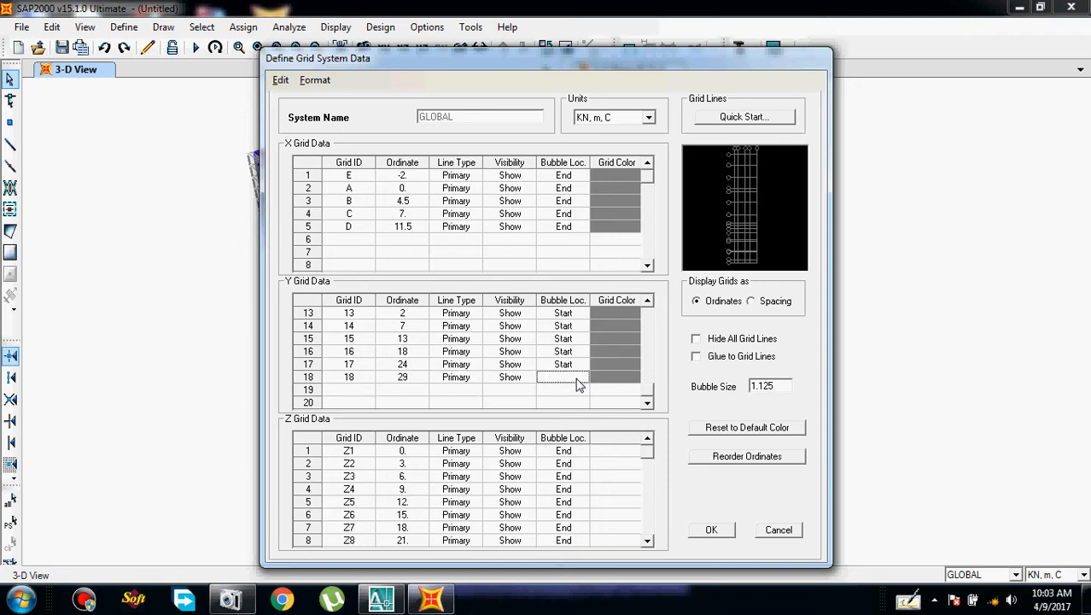
Add Y grid line 19 at ordinate 35 as Primary, Show, with bubble location Start
click(349, 390)
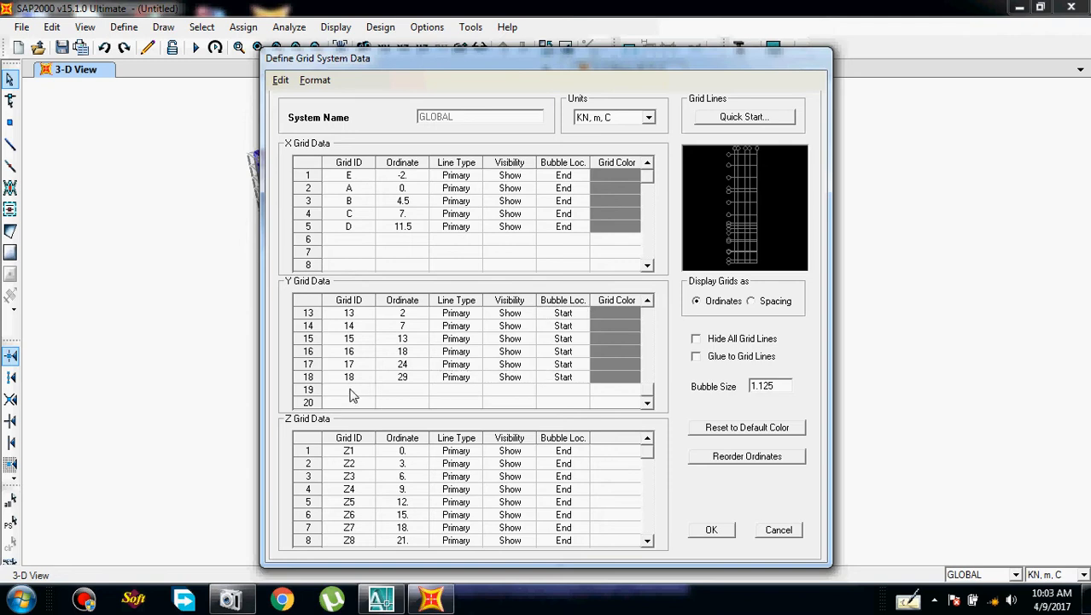
text(19)
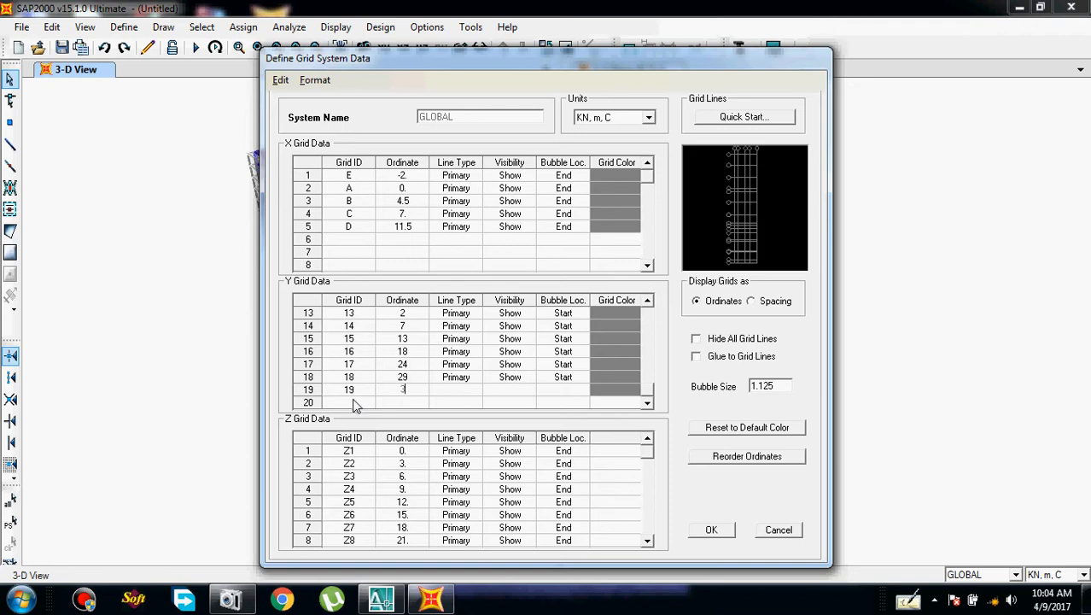
text(5)
key(Tab)
key(Tab)
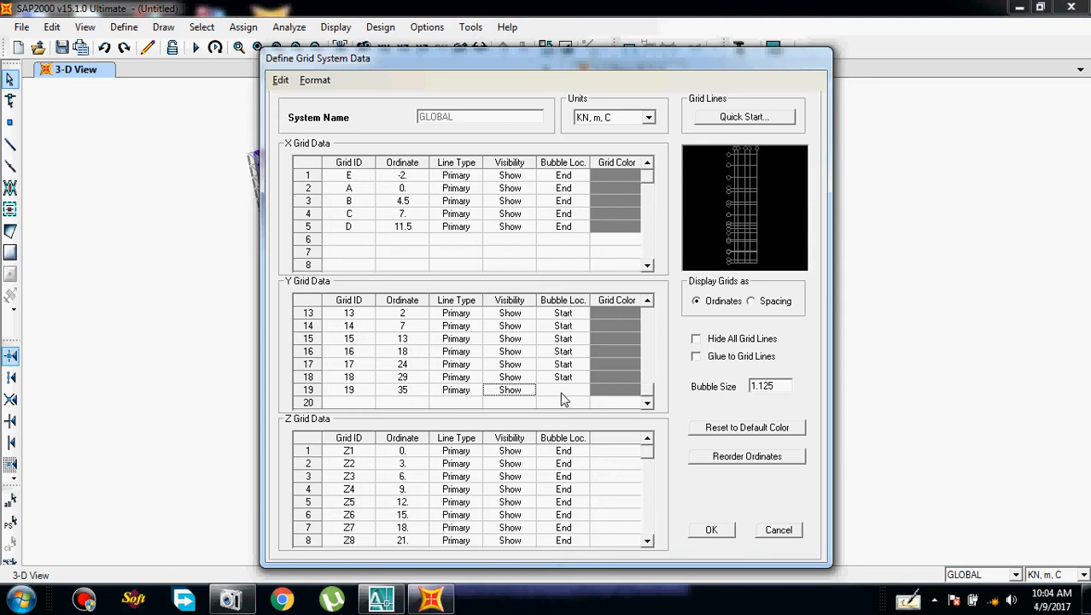
key(Tab)
Enter grid ID 20 with ordinate 40 in row 20 of the Y grid data
click(371, 403)
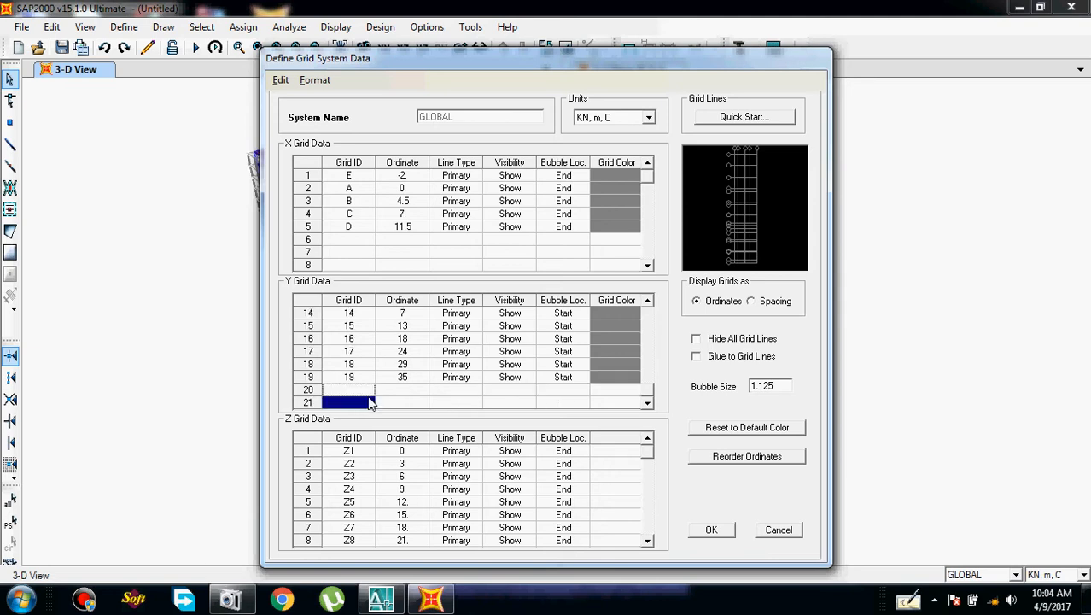
click(363, 392)
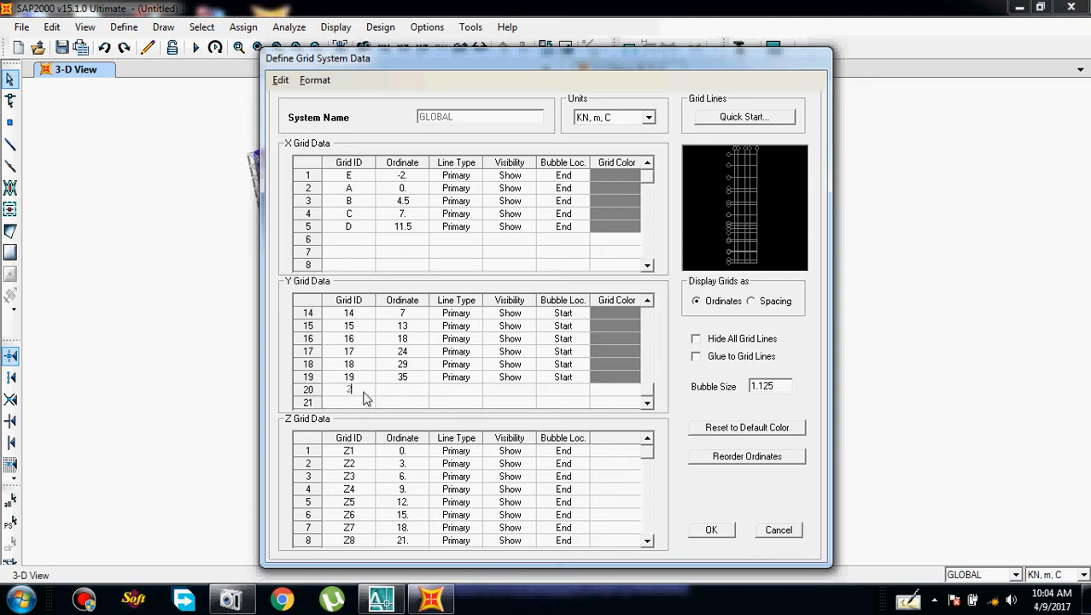
click(407, 391)
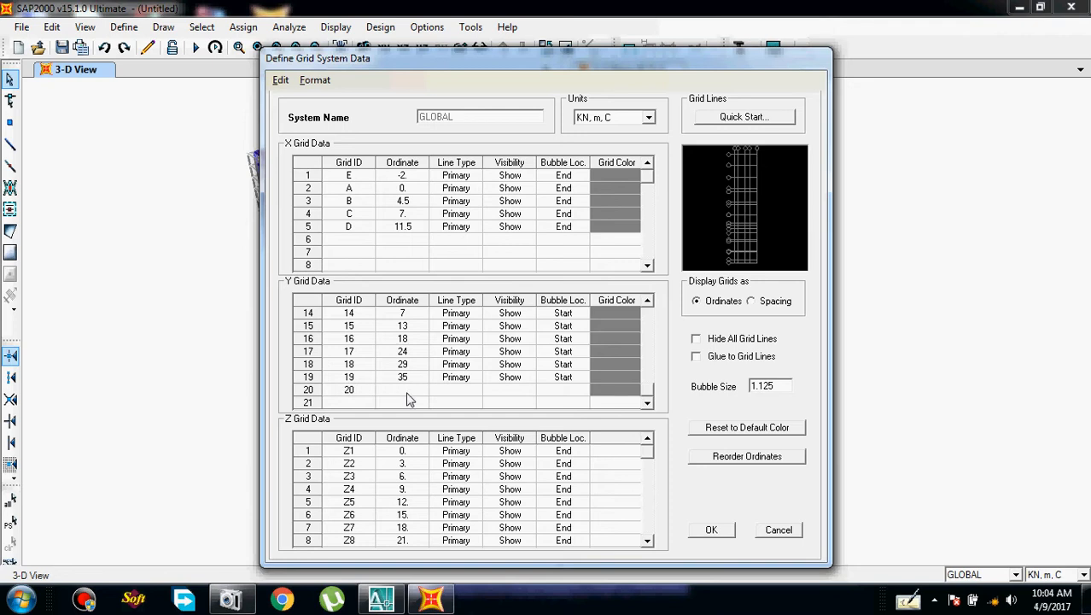
text(40)
Enter ordinates 46 and 51 in rows 21 and 22 of the Y grid data
click(416, 403)
click(415, 390)
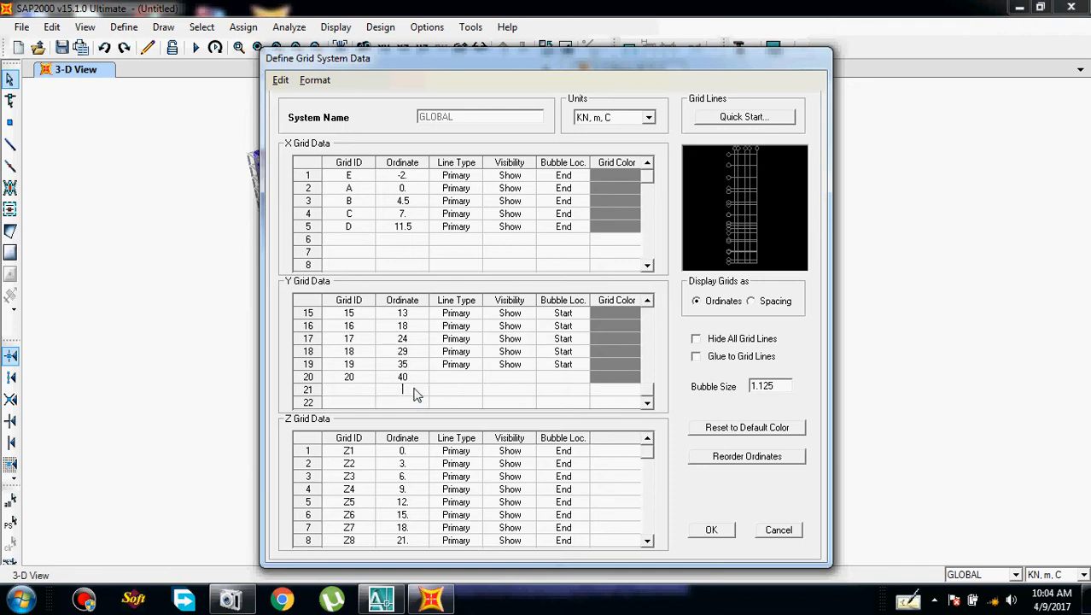
text(46)
click(416, 403)
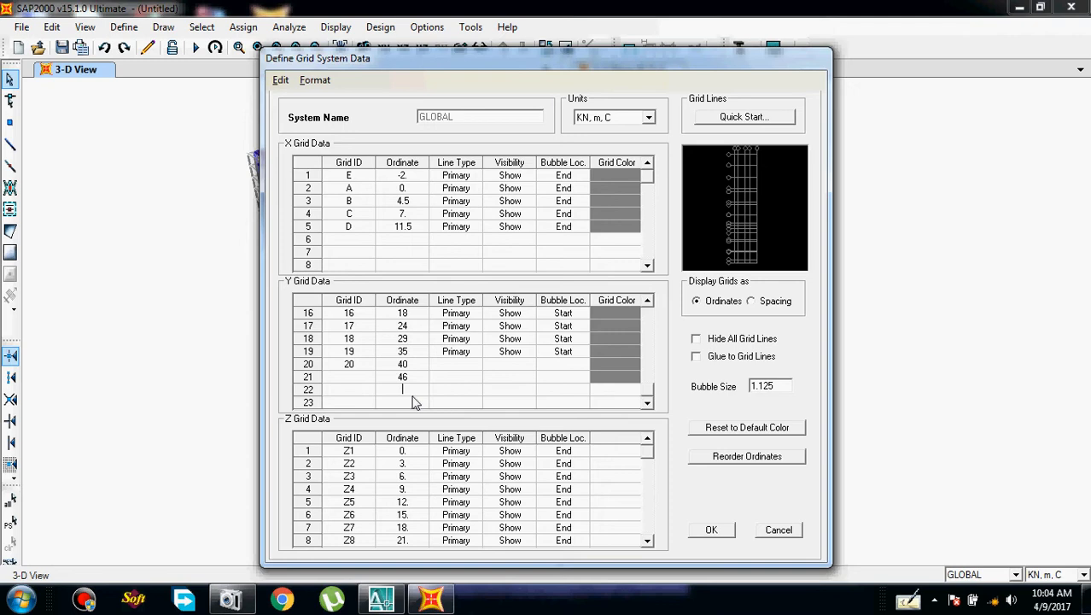
text(5101)
key(Return)
Enter ordinates 57 and 62 in rows 23 and 24 of the Y grid data
click(411, 392)
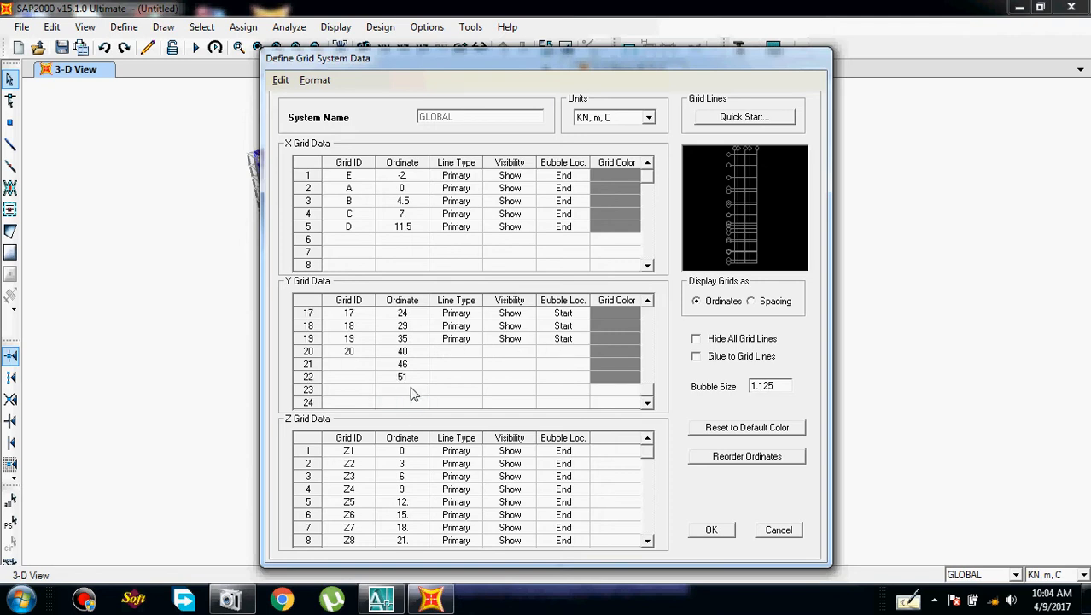
text(57)
scroll(655, 376, up, 2)
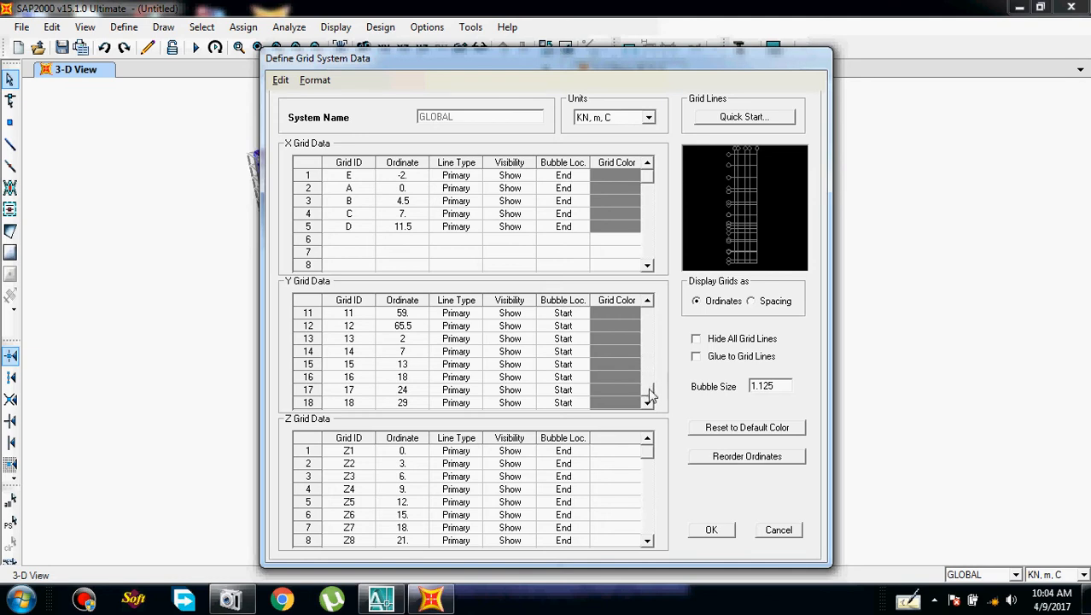
scroll(649, 392, down, 2)
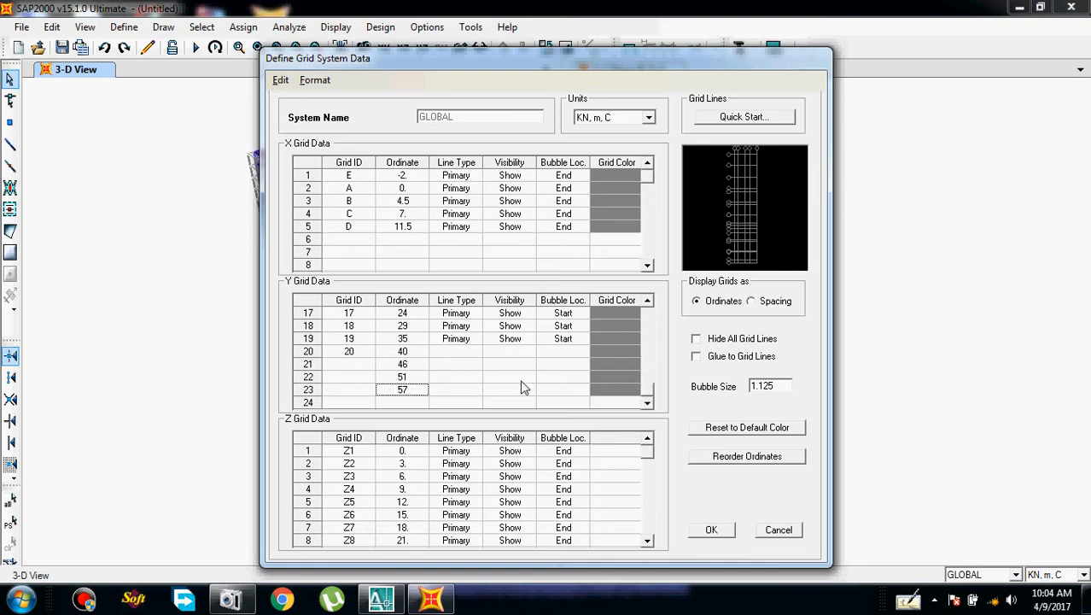
click(417, 408)
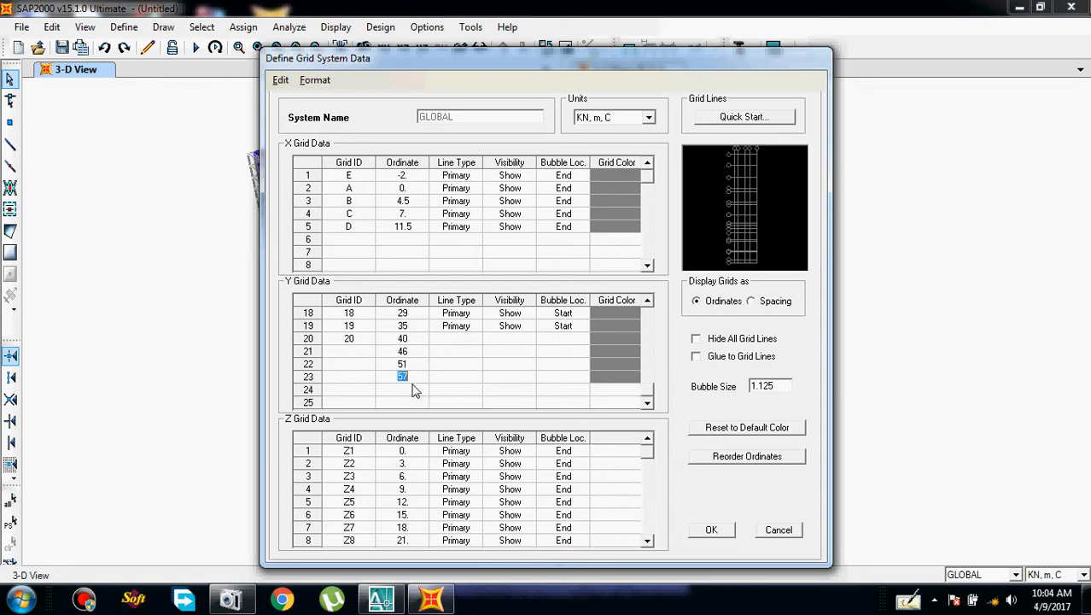
click(416, 392)
click(416, 392)
text(62)
Enter grid IDs 21, 22, 23 and 24 for the Y grid lines at ordinates 46, 51, 57 and 62
click(360, 357)
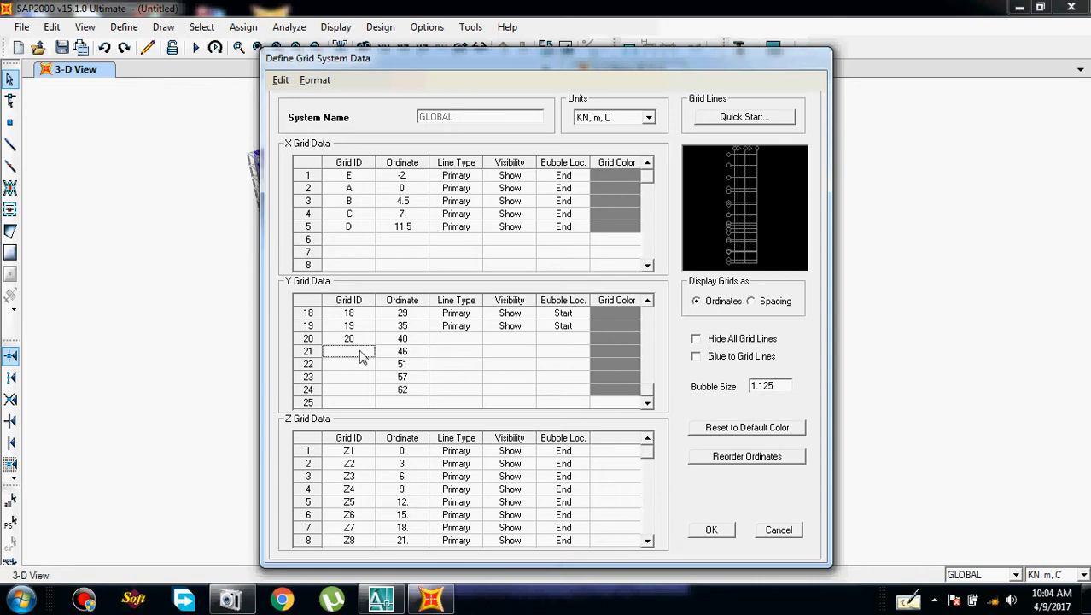
click(360, 356)
text(21)
click(366, 366)
click(366, 365)
text(22)
click(362, 377)
click(362, 377)
text(23)
click(364, 391)
click(364, 391)
text(24)
key(Return)
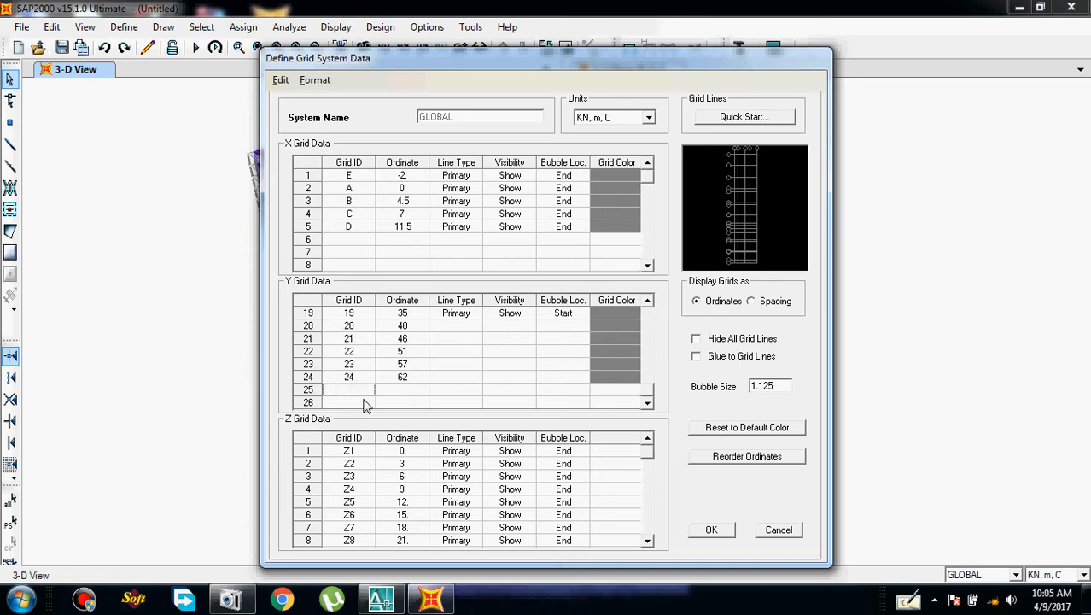
Set Y grid rows 20, 21 and 22 to line type Primary, visibility Show and bubble location Start
click(461, 328)
click(513, 329)
click(577, 330)
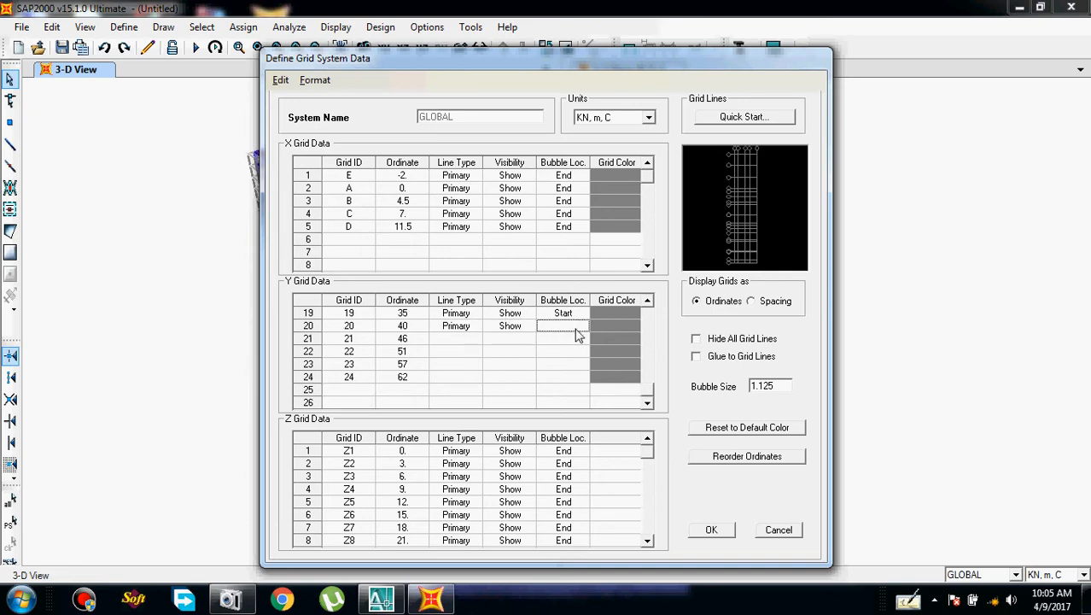
click(448, 339)
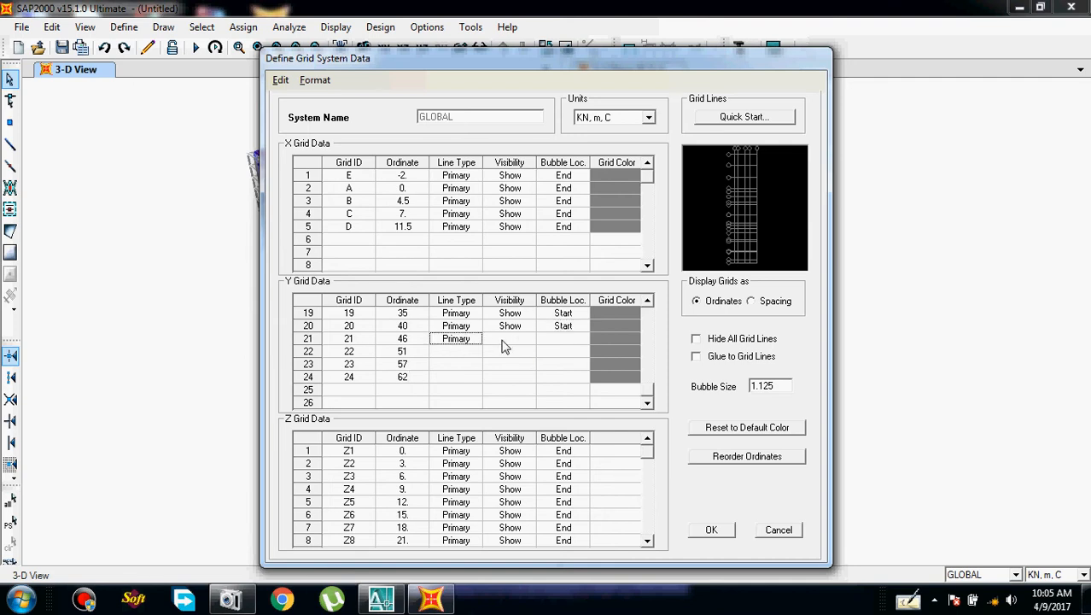
click(506, 341)
click(560, 346)
click(436, 352)
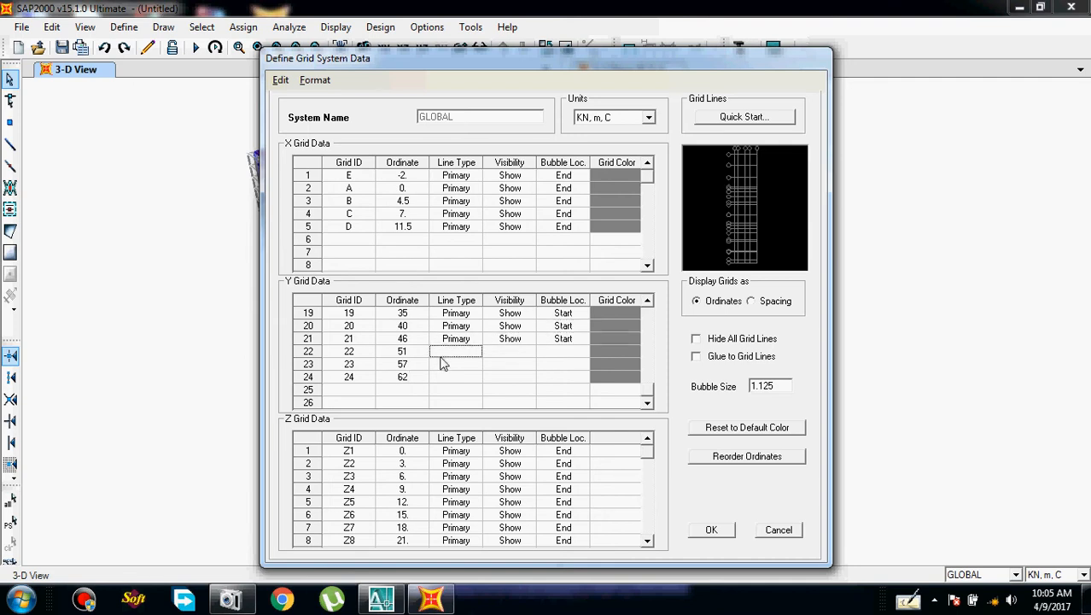
click(515, 353)
click(557, 355)
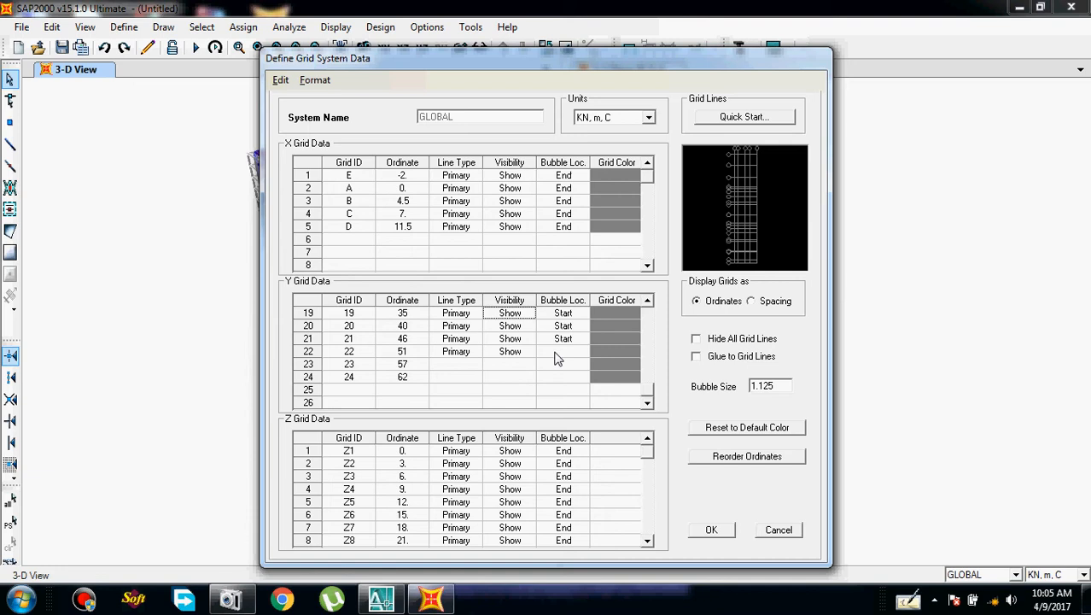
Set Y grid rows 23 and 24 to Primary, Show and Start, and try to apply the grid data
click(463, 365)
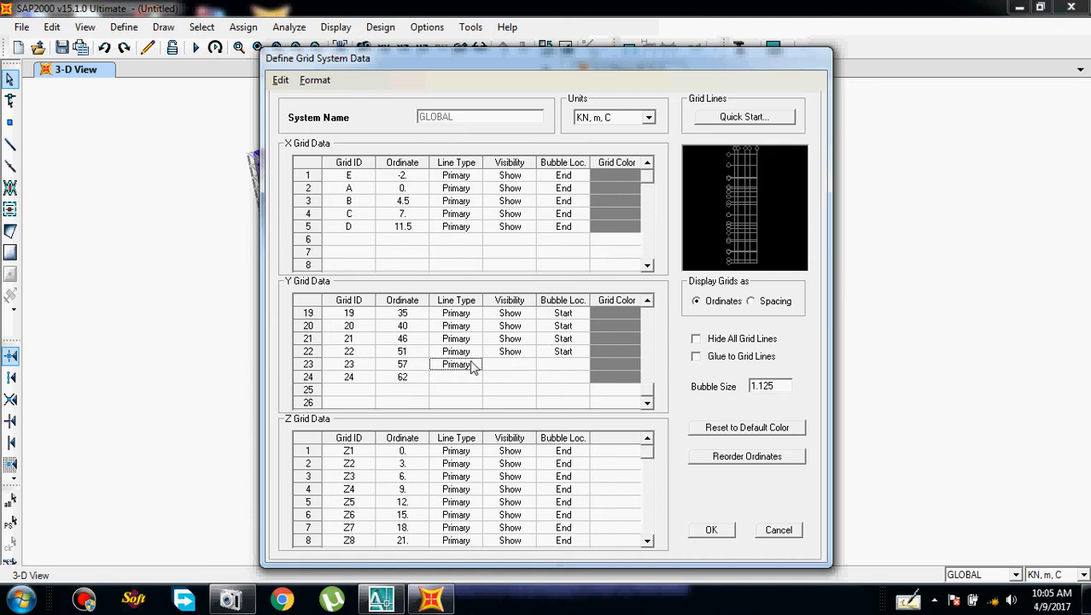
click(509, 365)
click(564, 366)
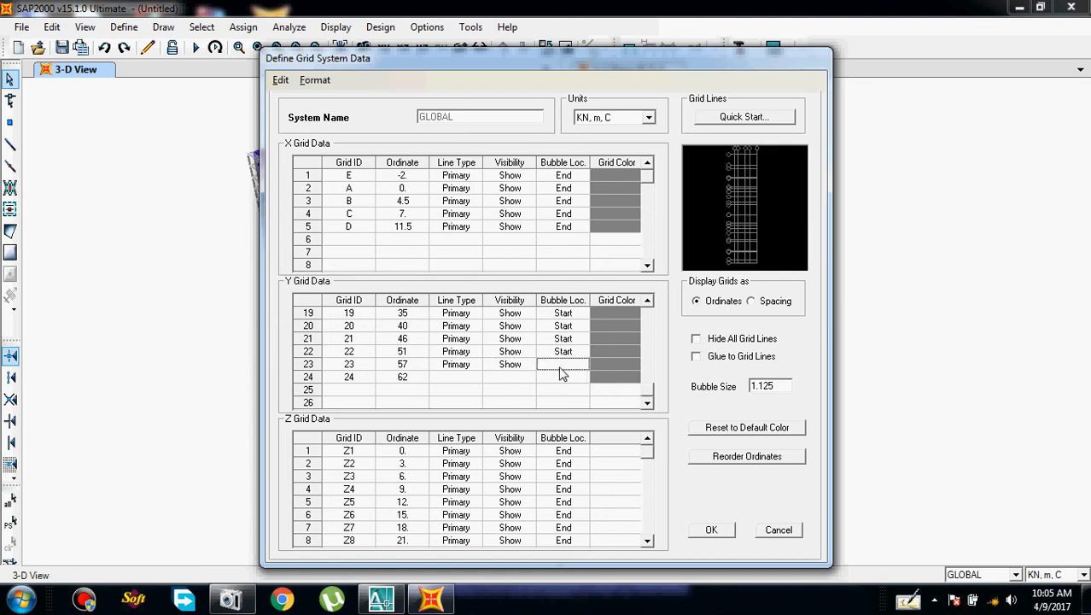
click(477, 381)
click(509, 380)
click(570, 386)
click(567, 382)
click(568, 386)
click(564, 386)
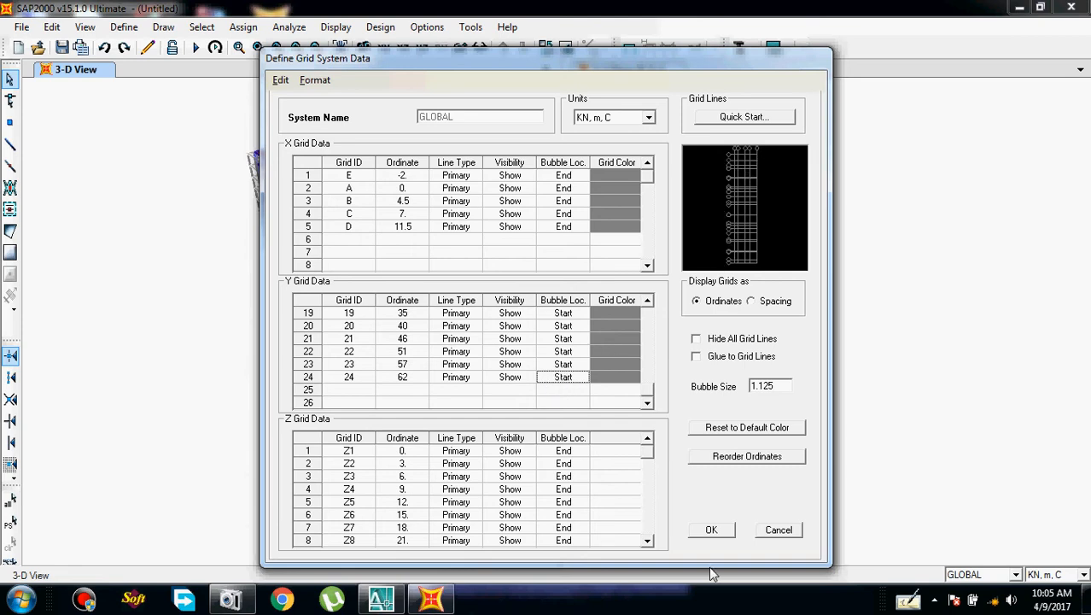
click(711, 530)
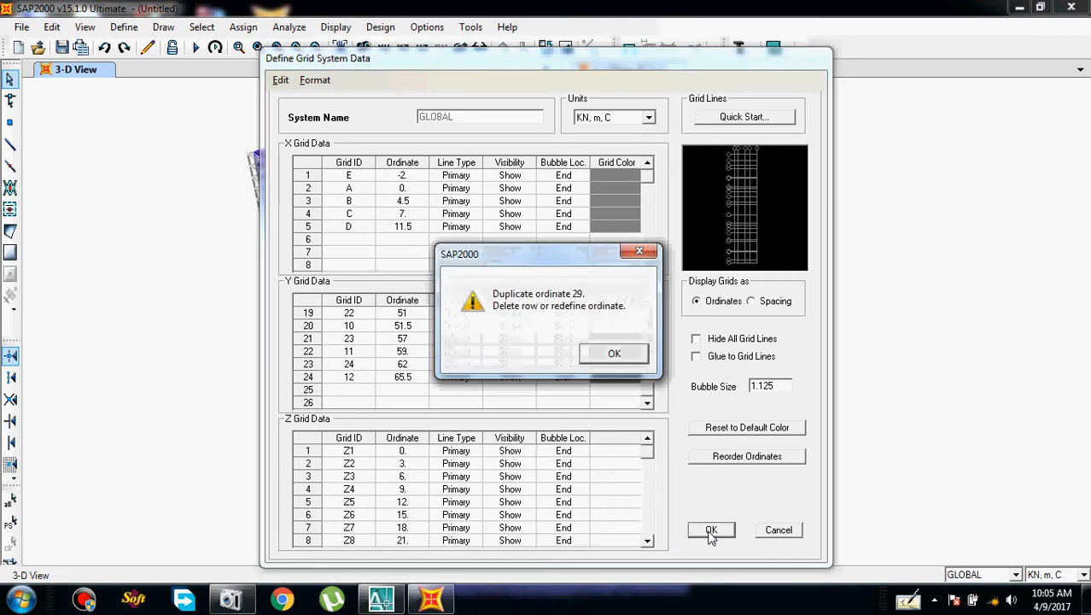
click(622, 355)
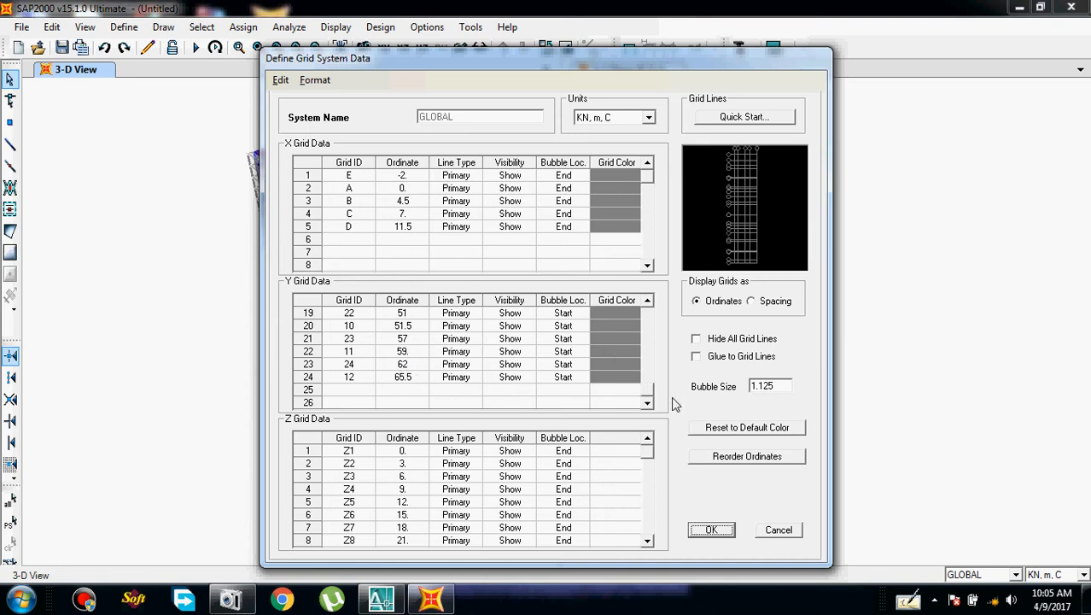
Look through the Y grid data for the rows that share ordinate 29
drag(651, 388, 650, 374)
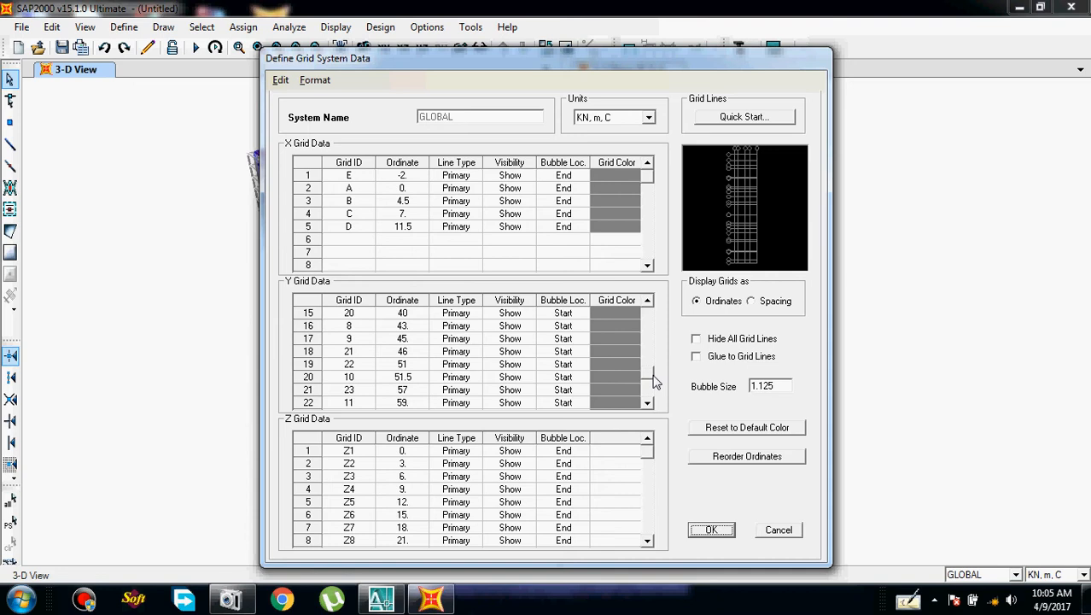
drag(654, 379, 654, 339)
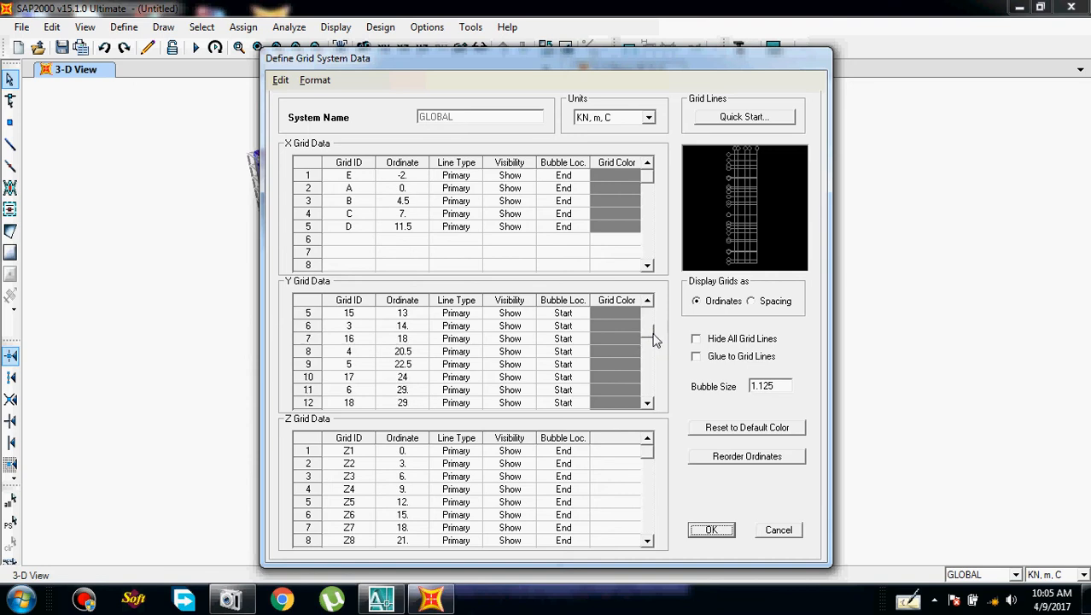
click(395, 341)
key(Down)
key(Down)
key(Down)
key(Down)
key(Down)
key(Down)
key(Down)
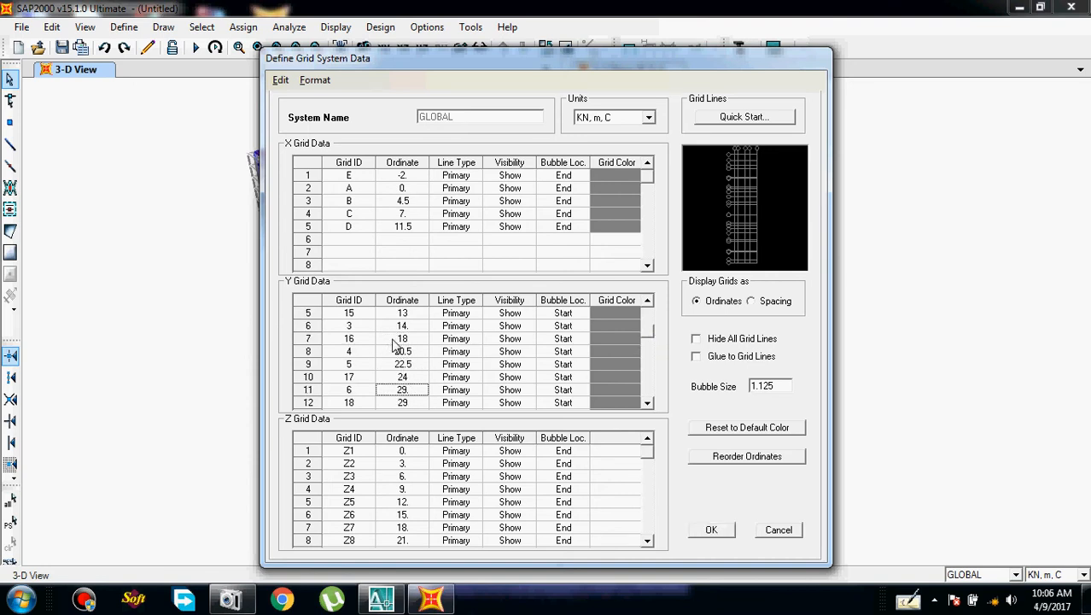
key(Down)
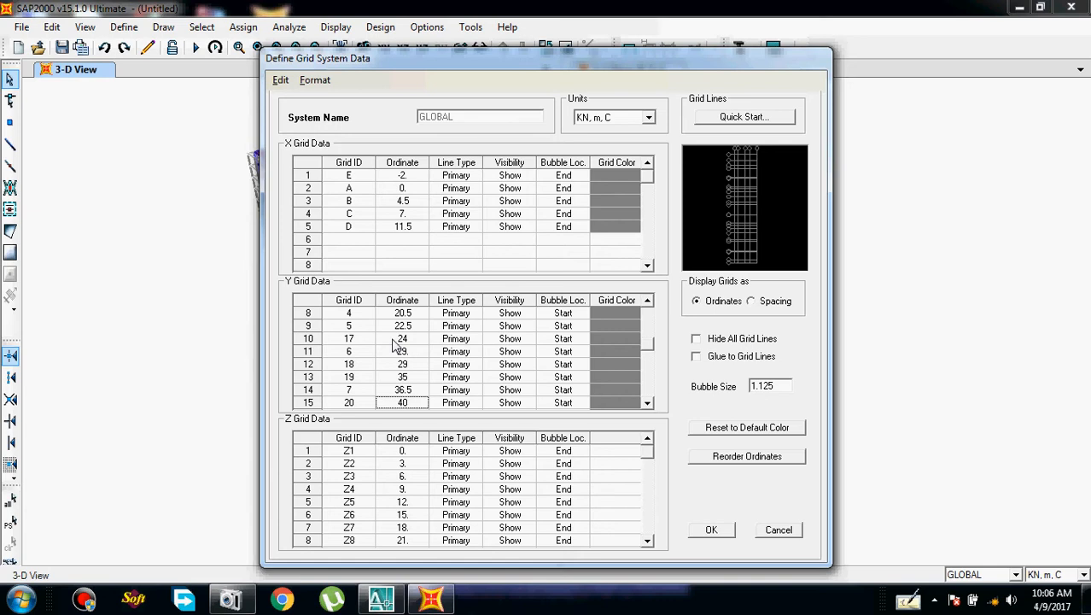
key(Up)
key(Up)
key(Up)
key(Up)
key(Up)
key(Up)
key(Up)
key(Up)
key(Up)
key(Up)
key(Up)
key(Up)
key(Up)
key(Up)
key(Down)
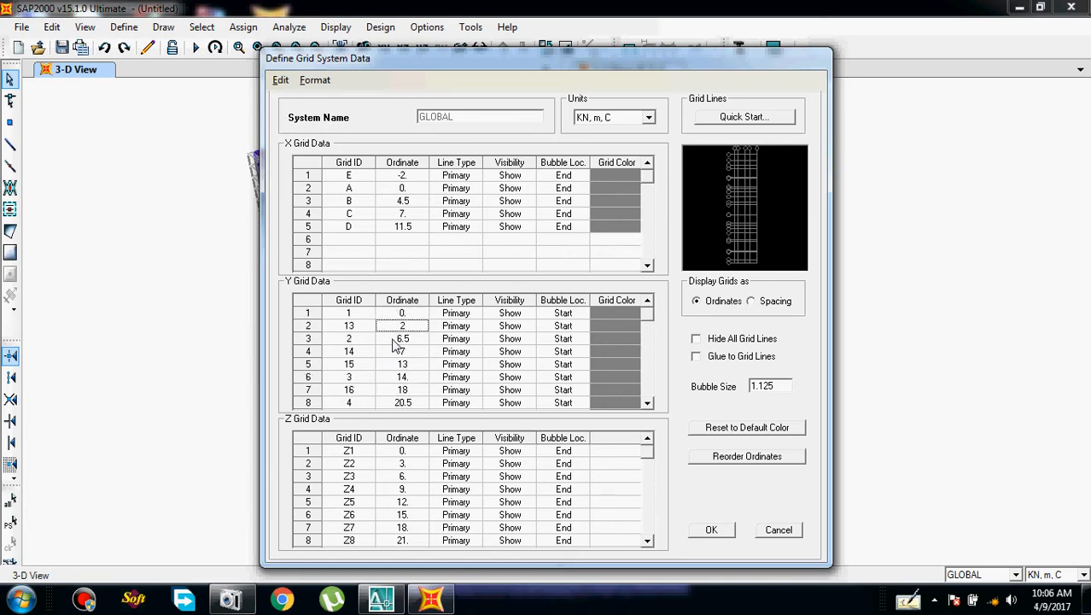
key(Down)
key(Down)
key(Down)
key(Down)
key(Down)
key(Down)
key(Down)
key(Down)
key(Down)
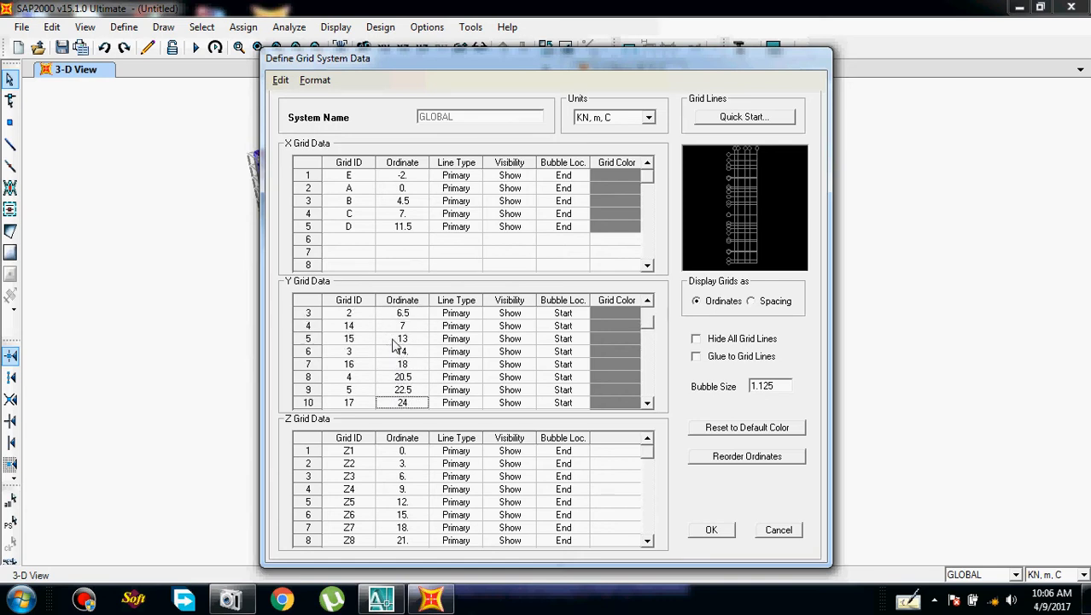
key(Down)
key(Down)
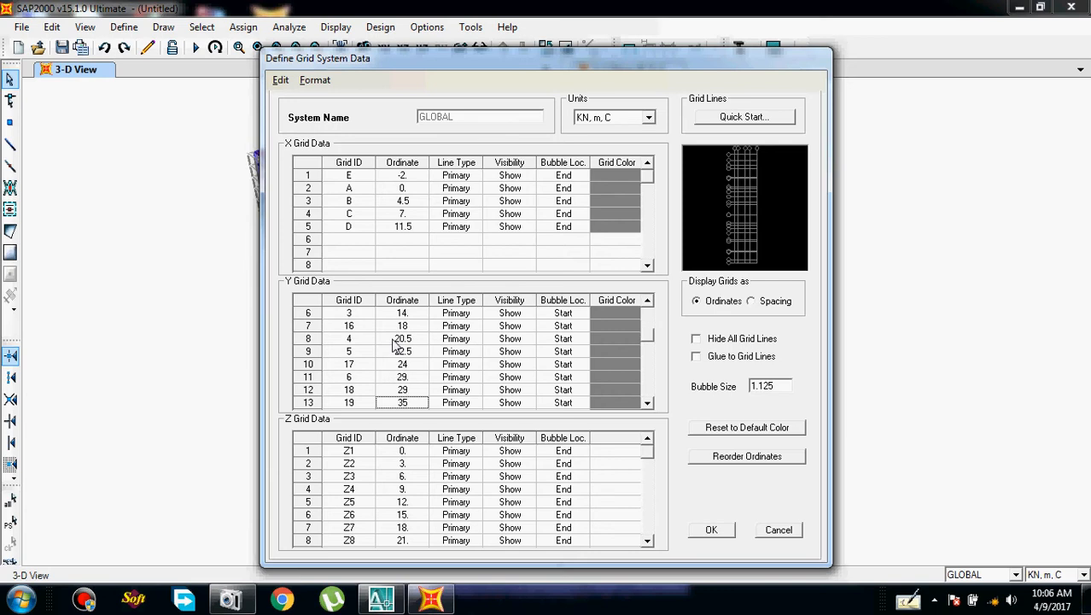
key(Up)
Redefine the ordinate of Y grid line 18 in row 12 and apply the grid system changes
double_click(412, 393)
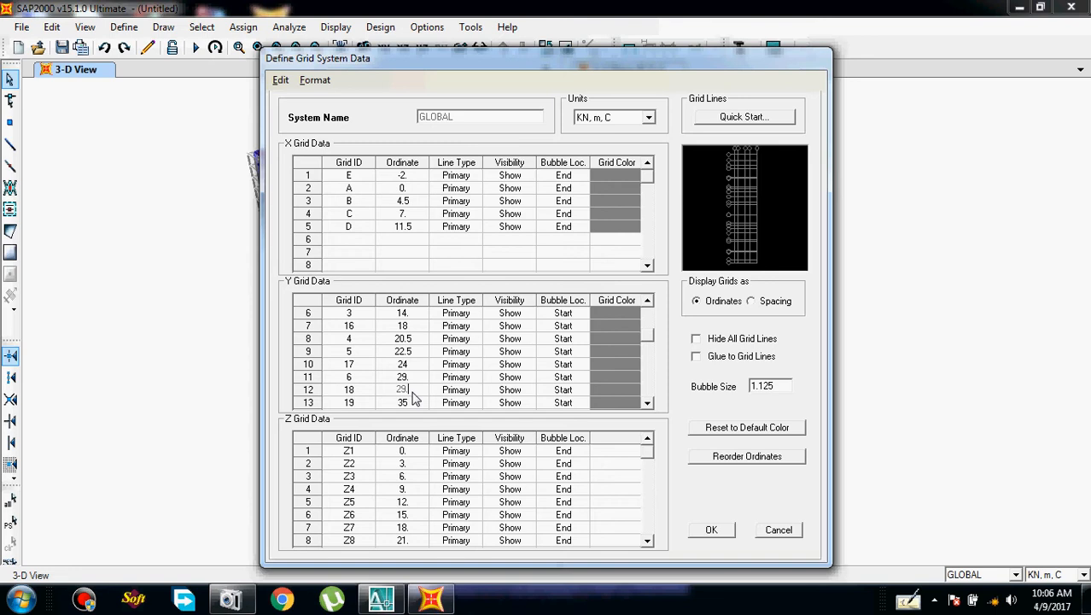
click(708, 531)
click(710, 531)
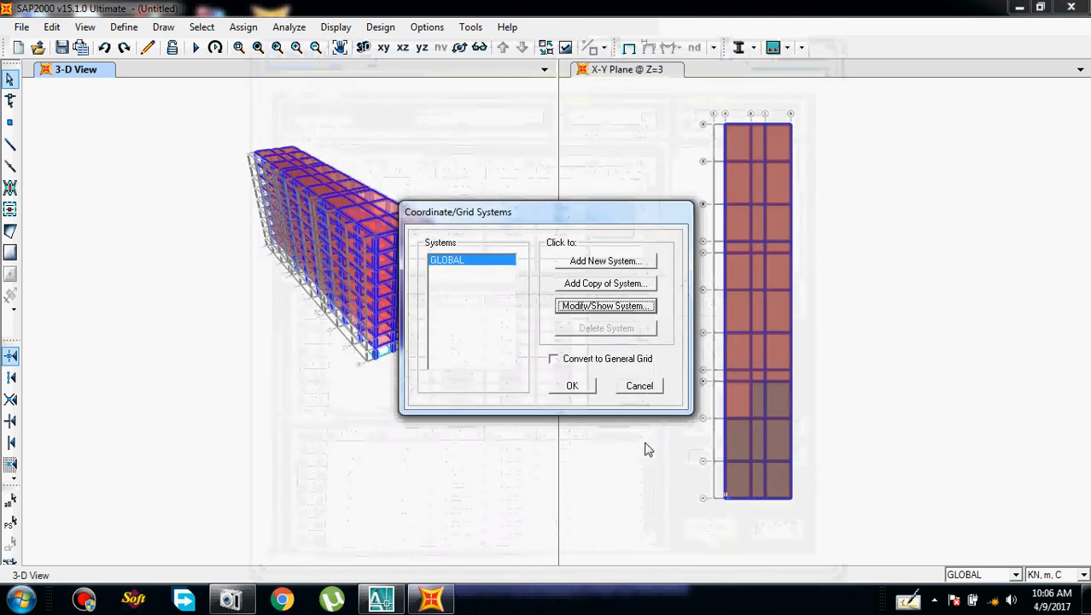
click(574, 387)
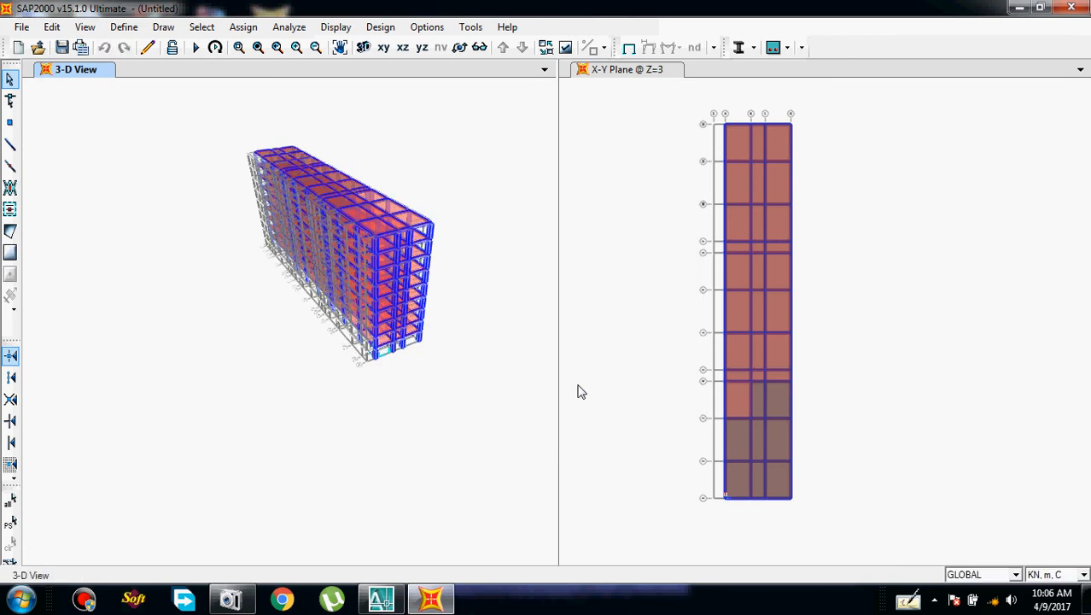
Draw a rectangular Slab area in the X-Y plane at Z=3 between grid lines E and A, from line 14 to line 13
click(630, 388)
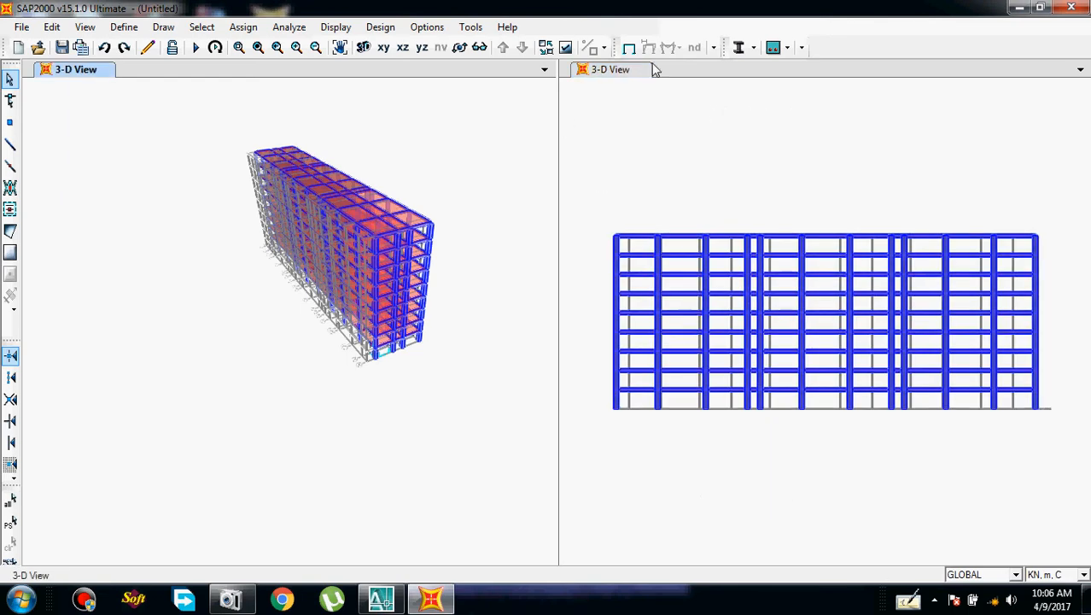
click(383, 47)
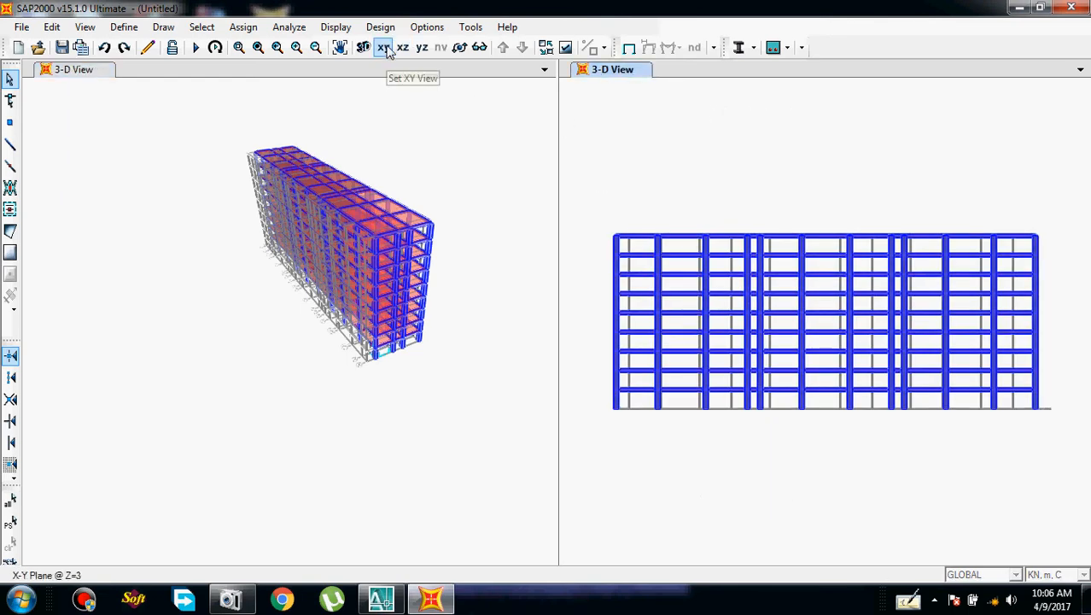
scroll(812, 398, up, 2)
middle_drag(812, 398, 761, 287)
scroll(740, 365, up, 3)
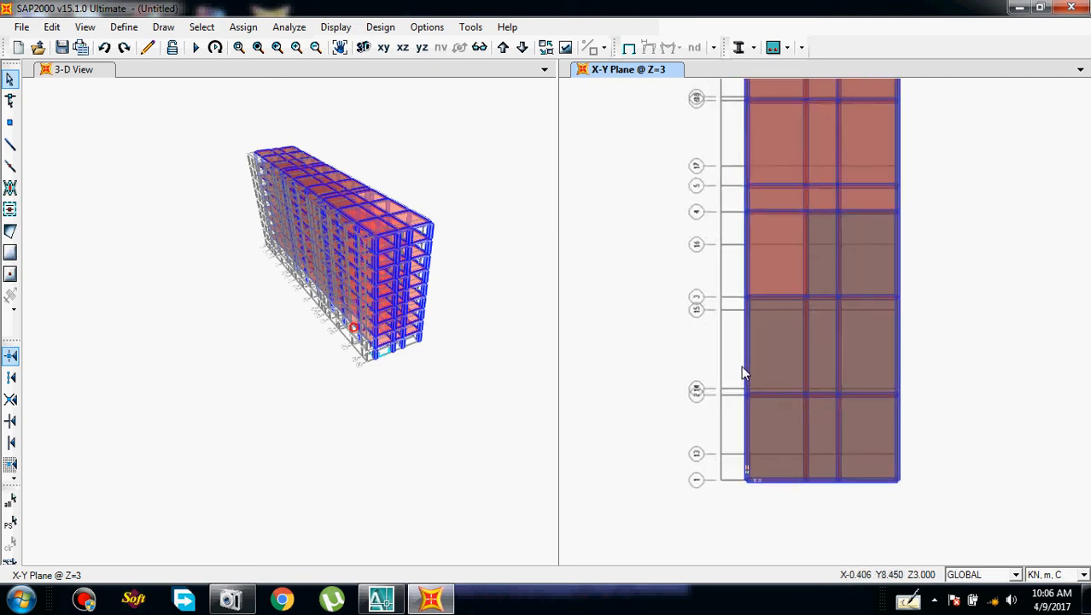
middle_drag(767, 451, 731, 348)
scroll(731, 294, up, 3)
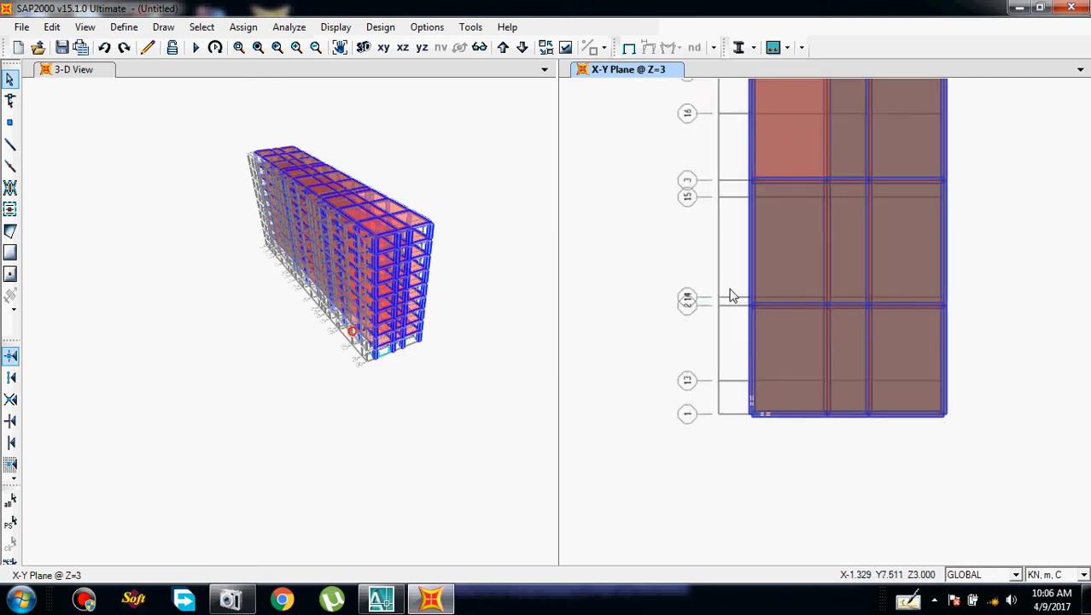
middle_drag(732, 295, 732, 265)
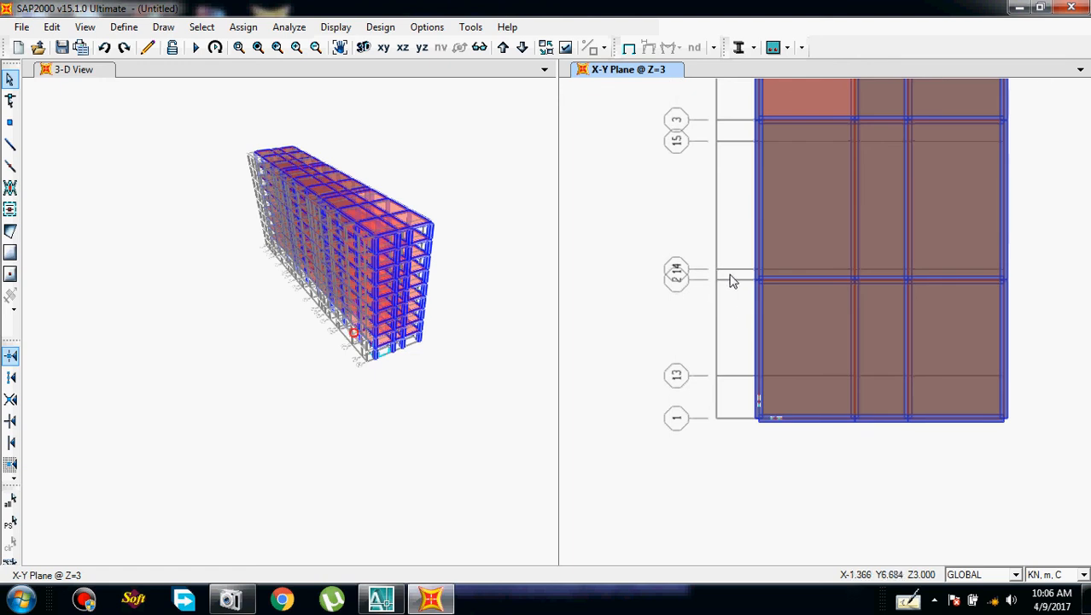
click(10, 253)
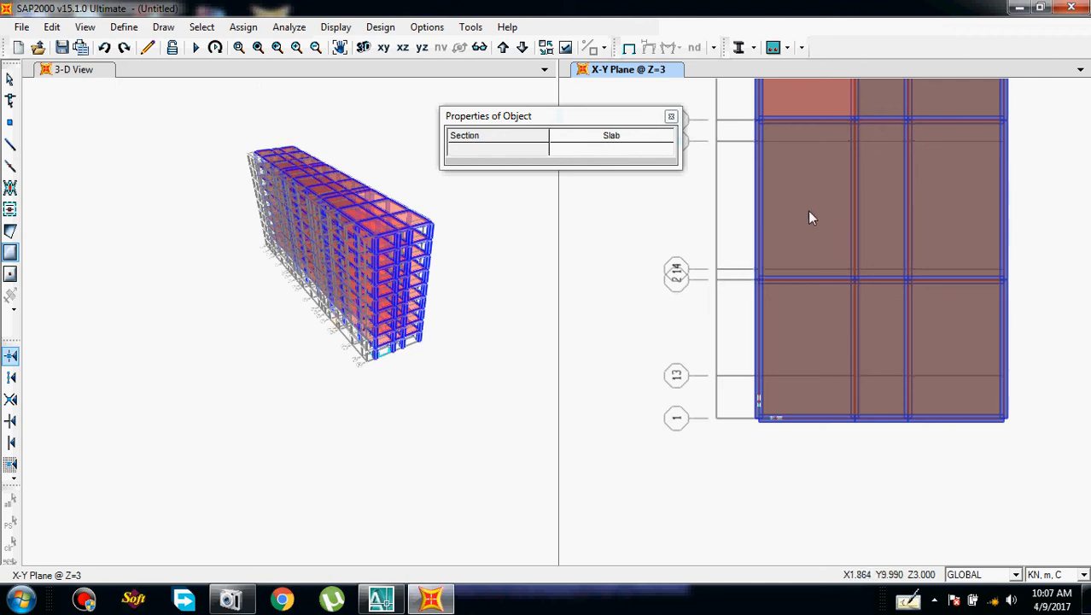
click(717, 270)
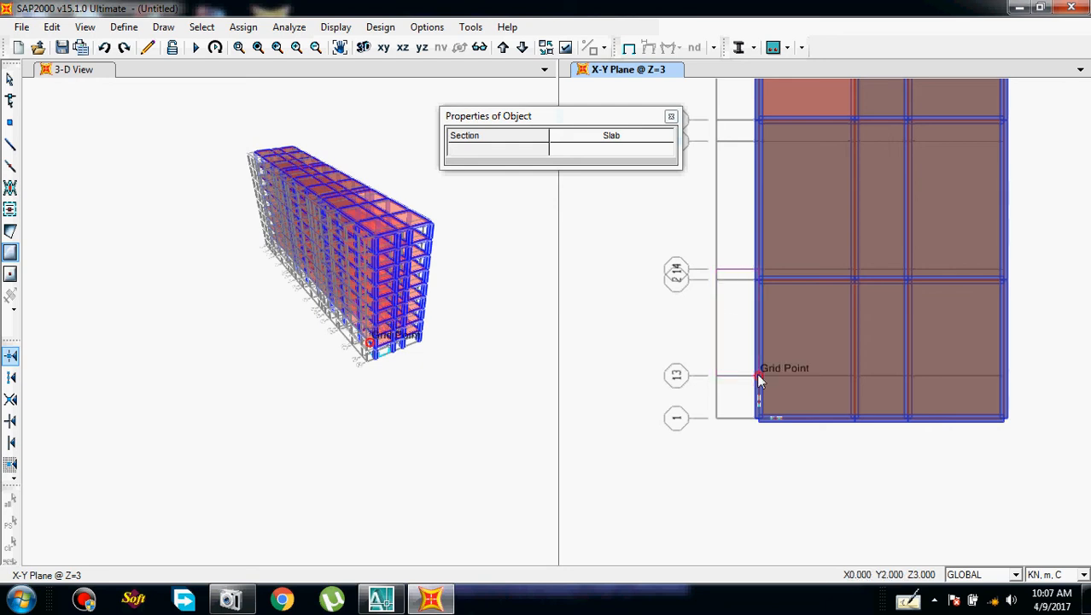
Draw a second rectangular Slab area at Z=3 between grid lines E and A, from line 16 to line 15
middle_drag(755, 200, 766, 406)
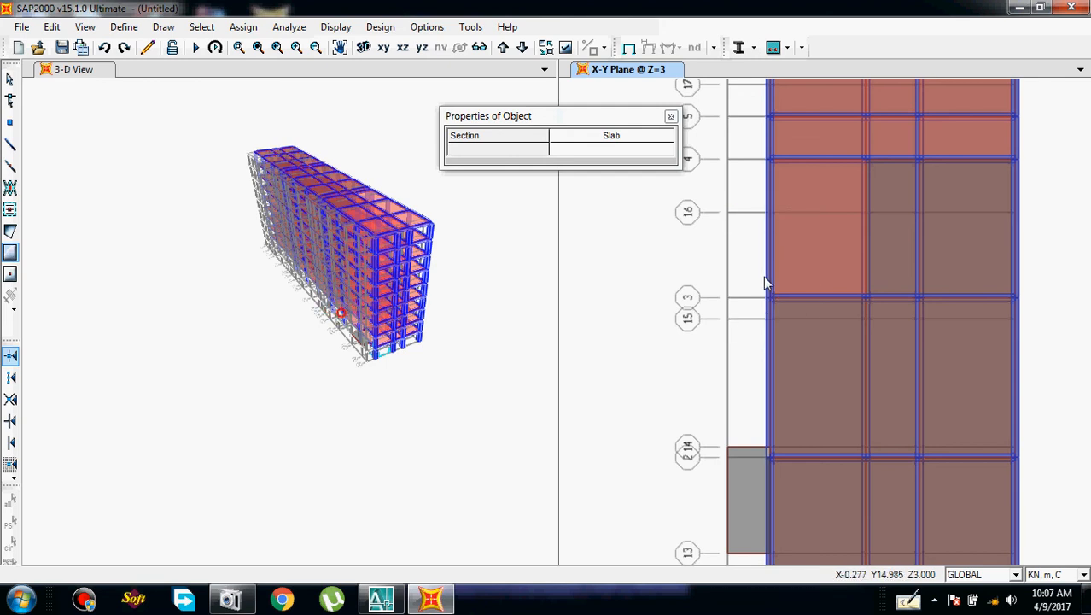
middle_drag(766, 283, 762, 317)
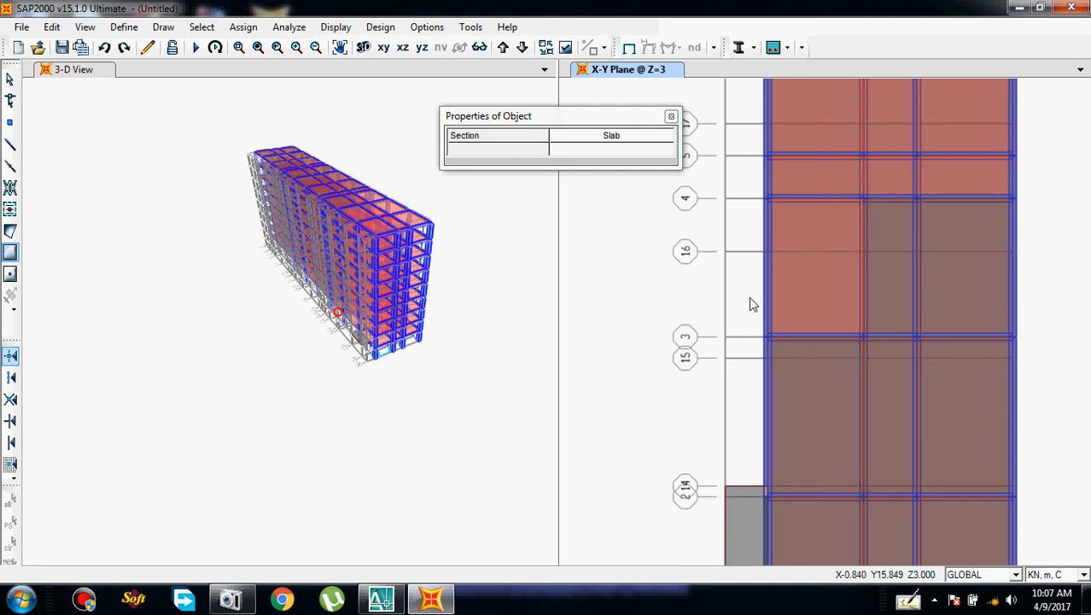
middle_drag(748, 271, 750, 300)
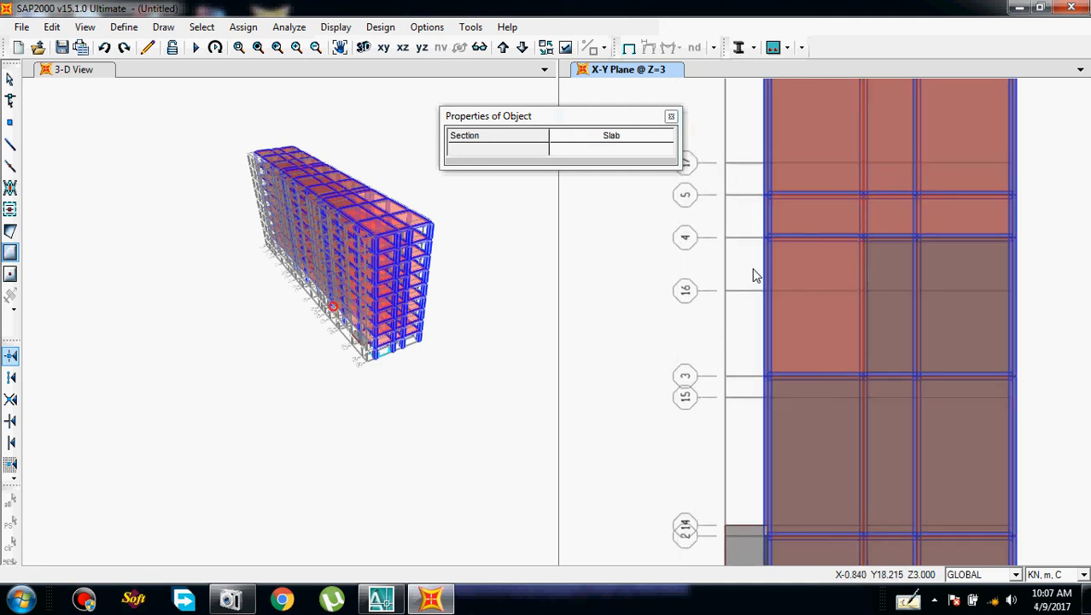
middle_drag(778, 208, 765, 252)
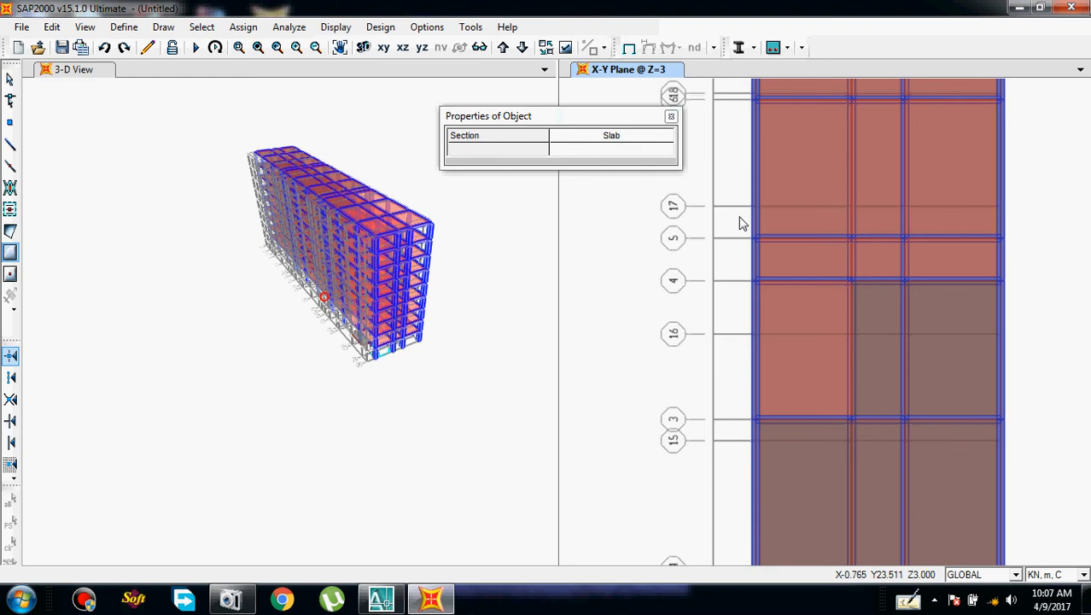
middle_drag(741, 222, 746, 140)
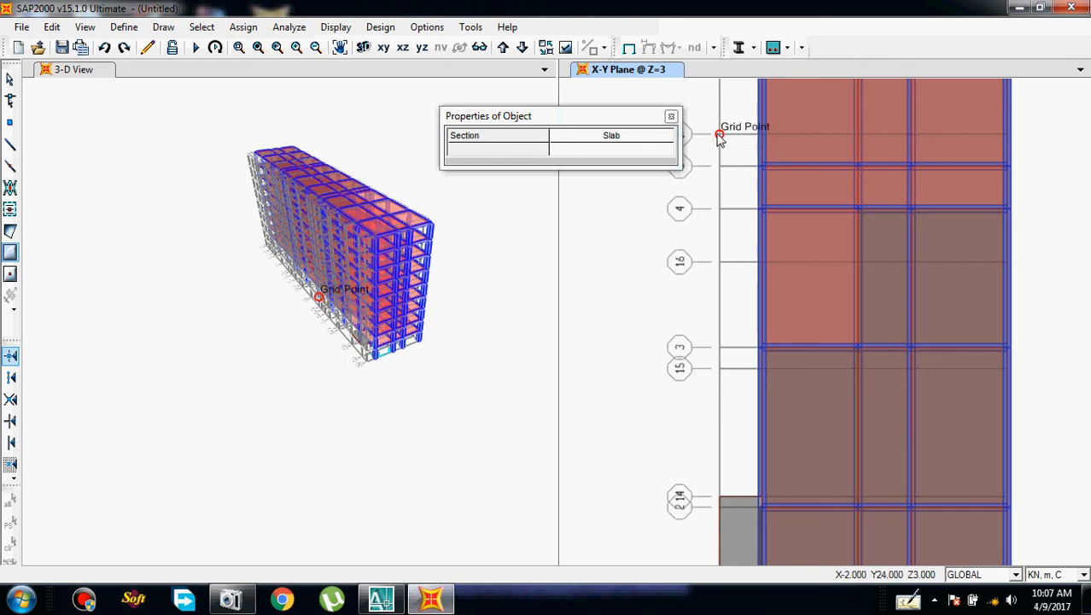
middle_drag(726, 272, 724, 212)
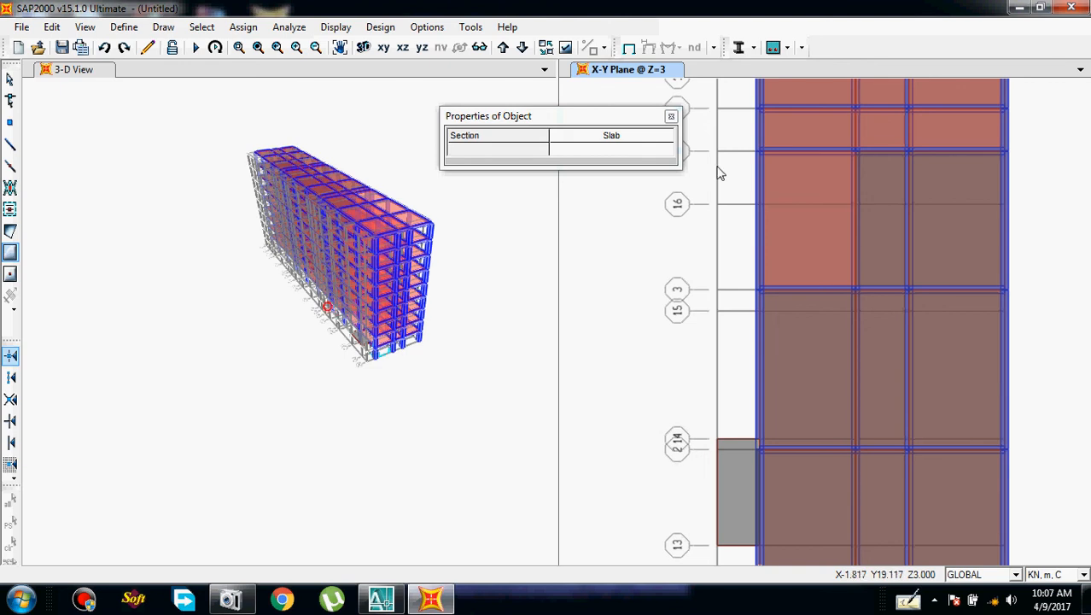
click(672, 118)
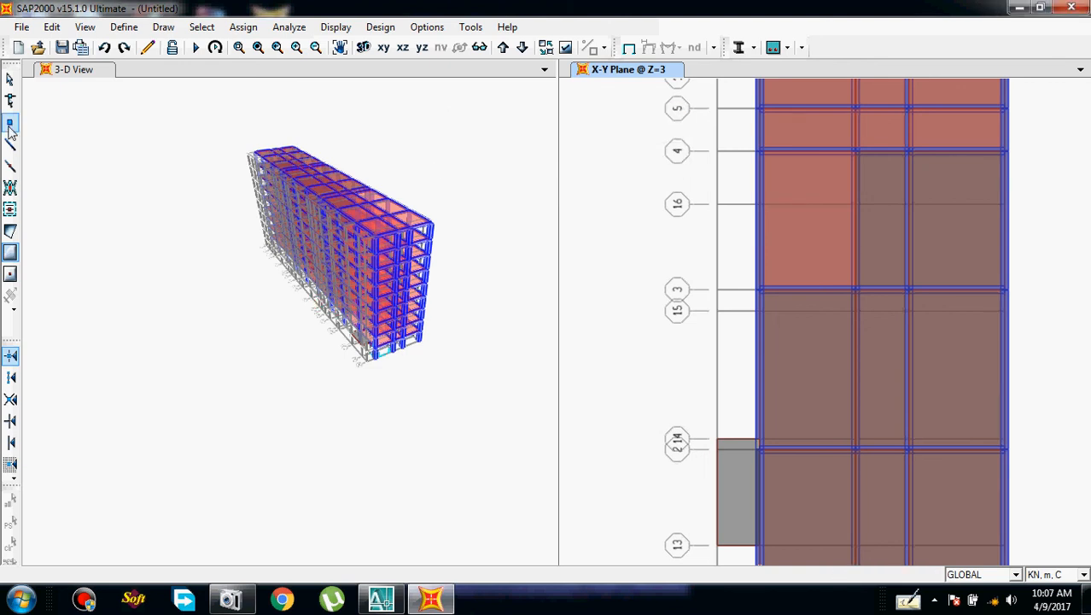
click(11, 250)
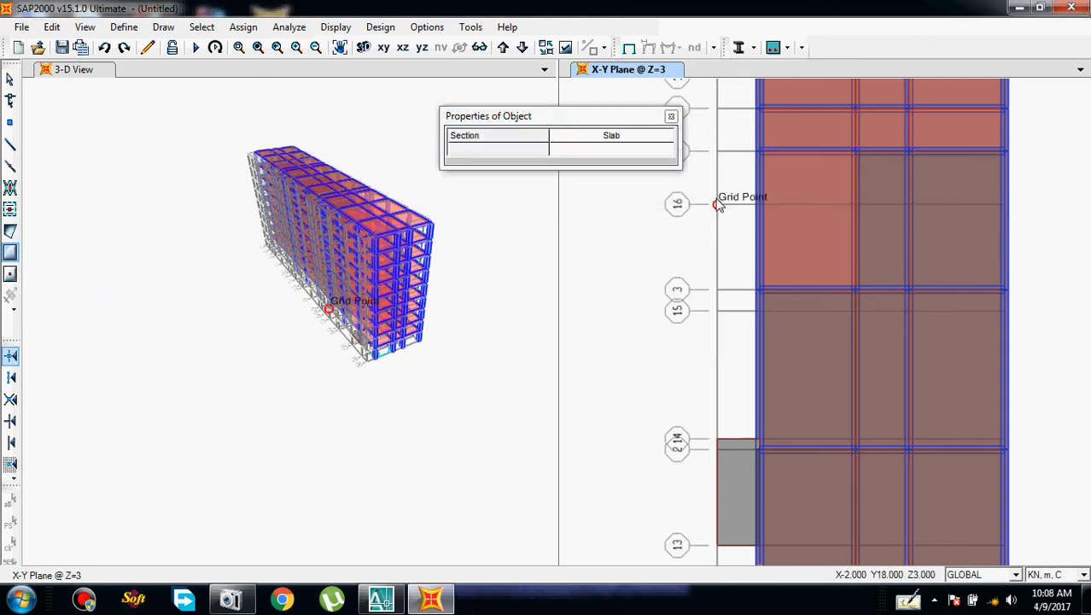
click(758, 241)
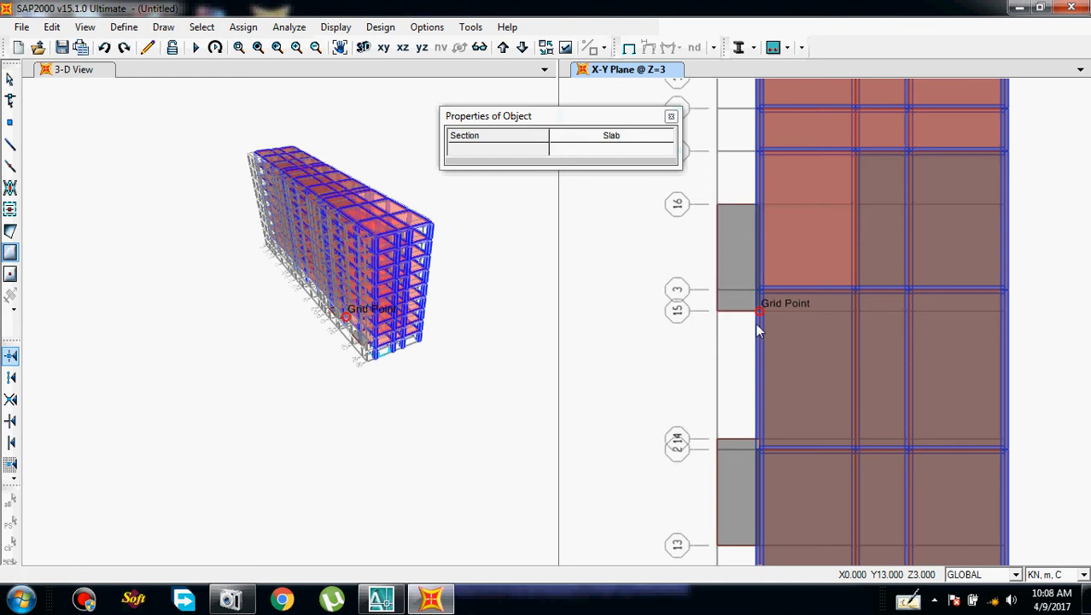
Draw a rectangular Slab area at Z=3 between grid lines E and A, from line 18 to line 17
scroll(753, 256, up, 3)
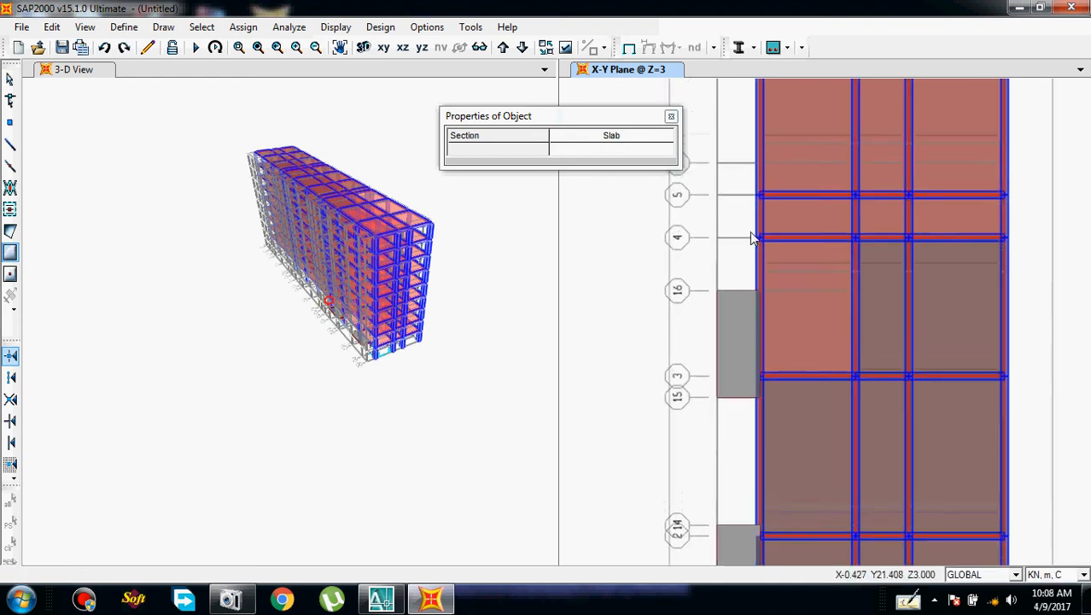
scroll(748, 256, up, 3)
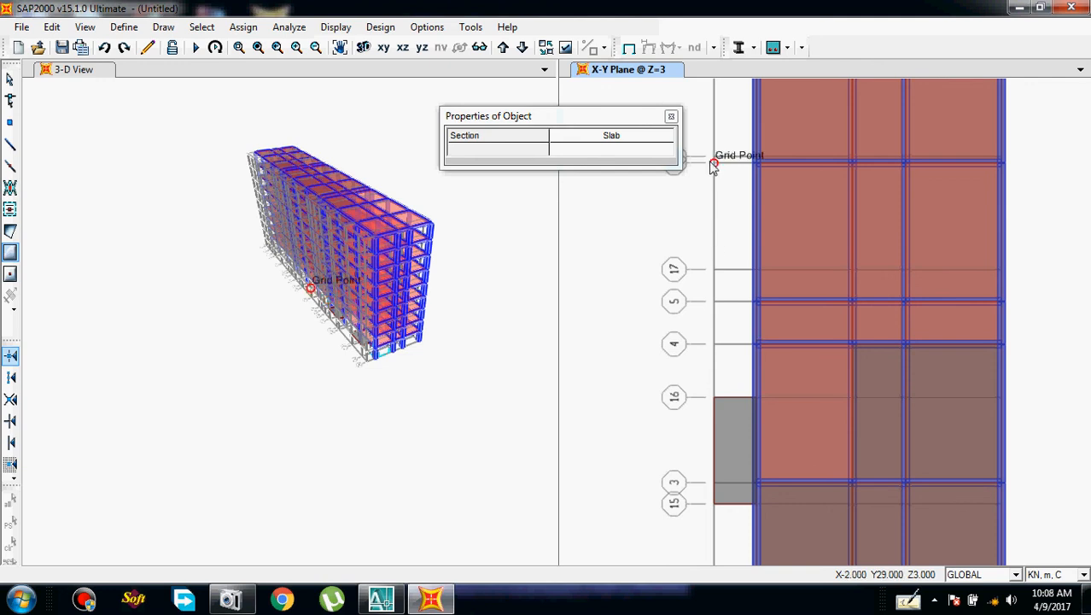
scroll(718, 166, up, 1)
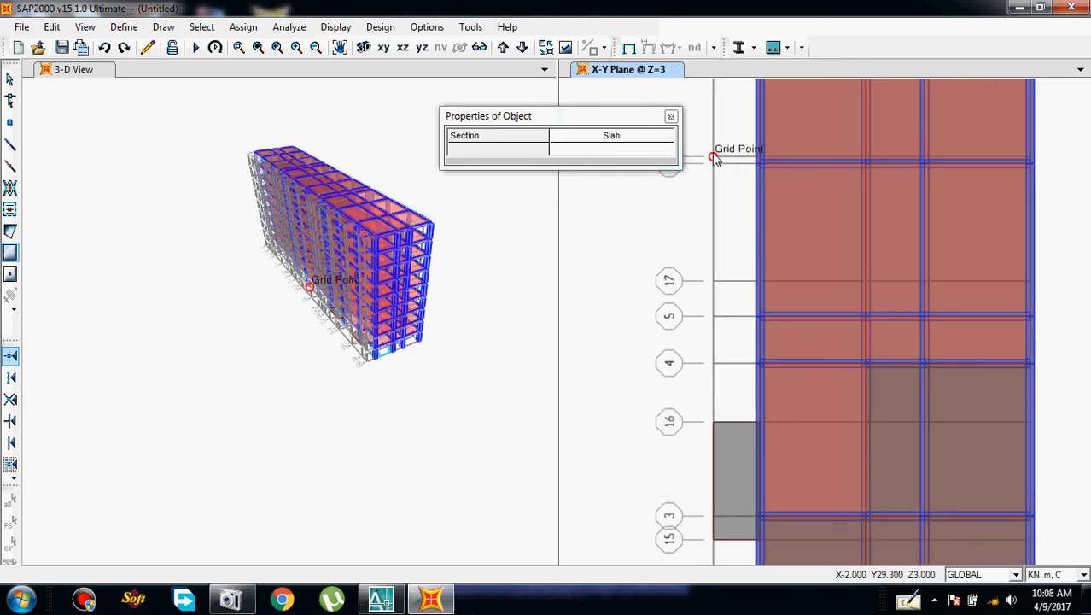
click(714, 158)
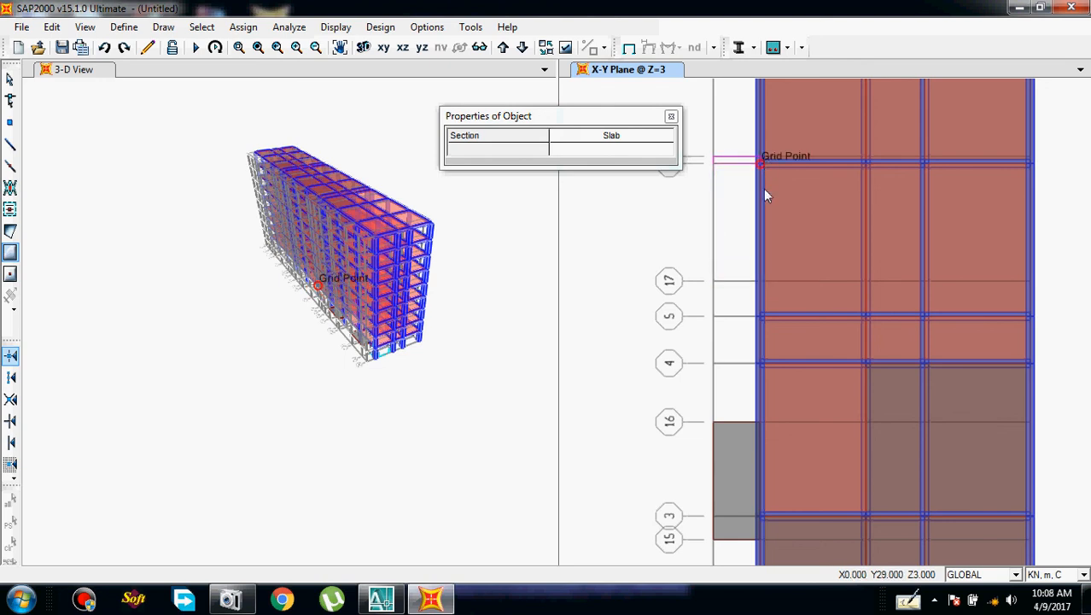
click(766, 278)
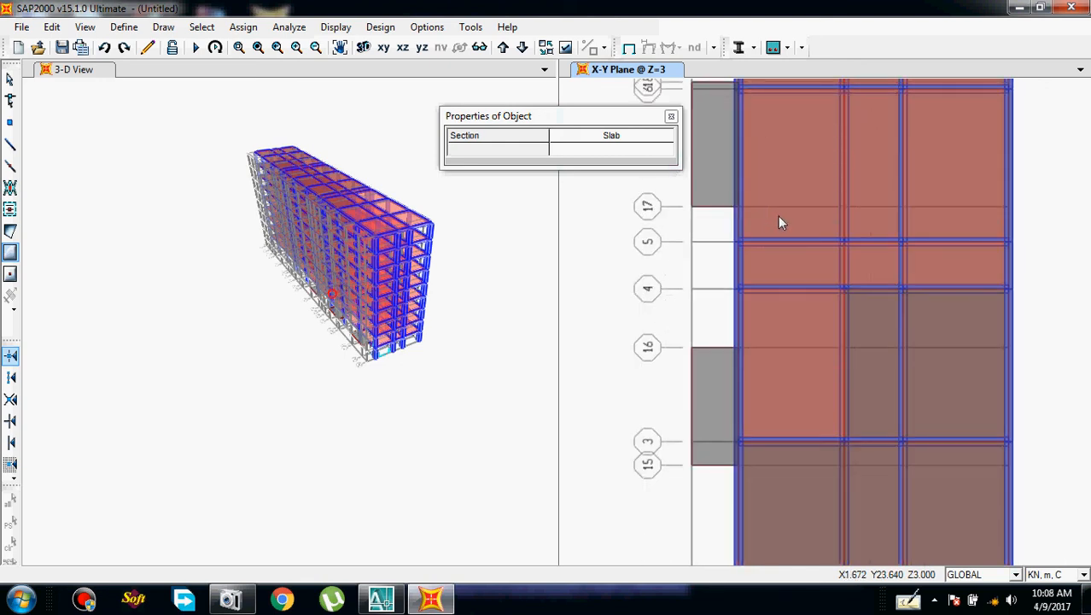
Draw two more rectangular Slab areas between grid lines E and A, one from line 20 to 19 and one from line 22 to 21
middle_drag(777, 215, 840, 536)
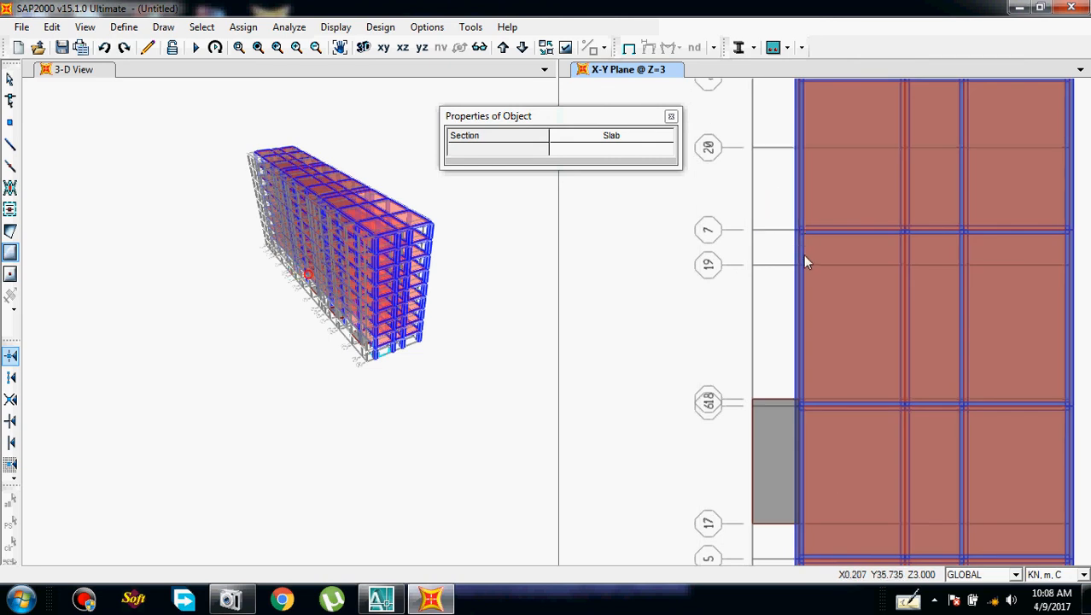
click(833, 198)
middle_drag(836, 185, 852, 458)
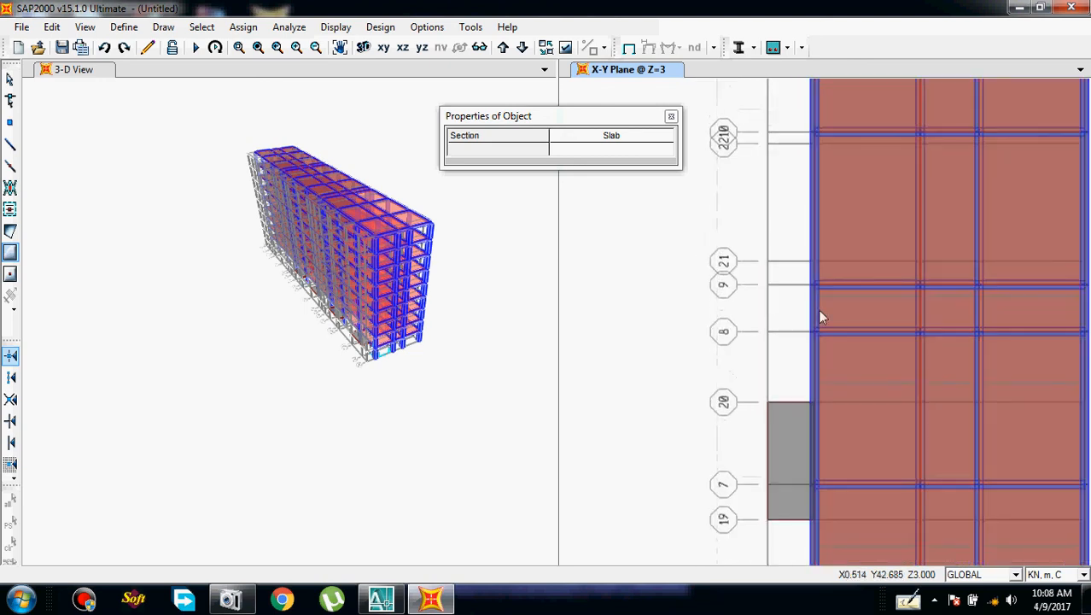
click(768, 143)
click(812, 259)
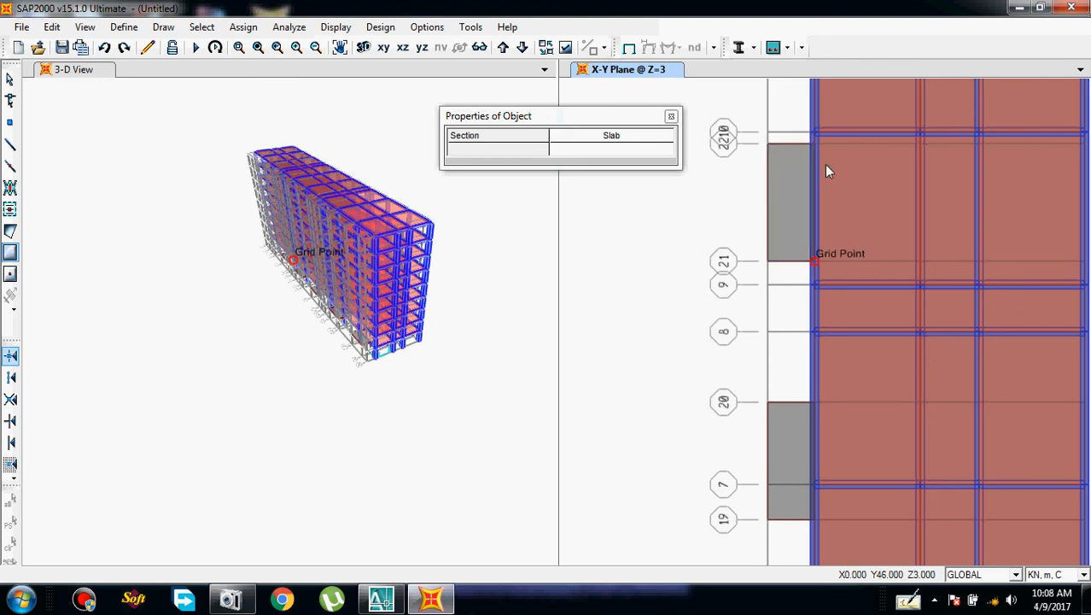
Draw the last projecting Slab area between grid lines E and A, from line 24 to line 23, and end the area drawing
middle_drag(824, 164, 819, 295)
middle_drag(855, 133, 856, 285)
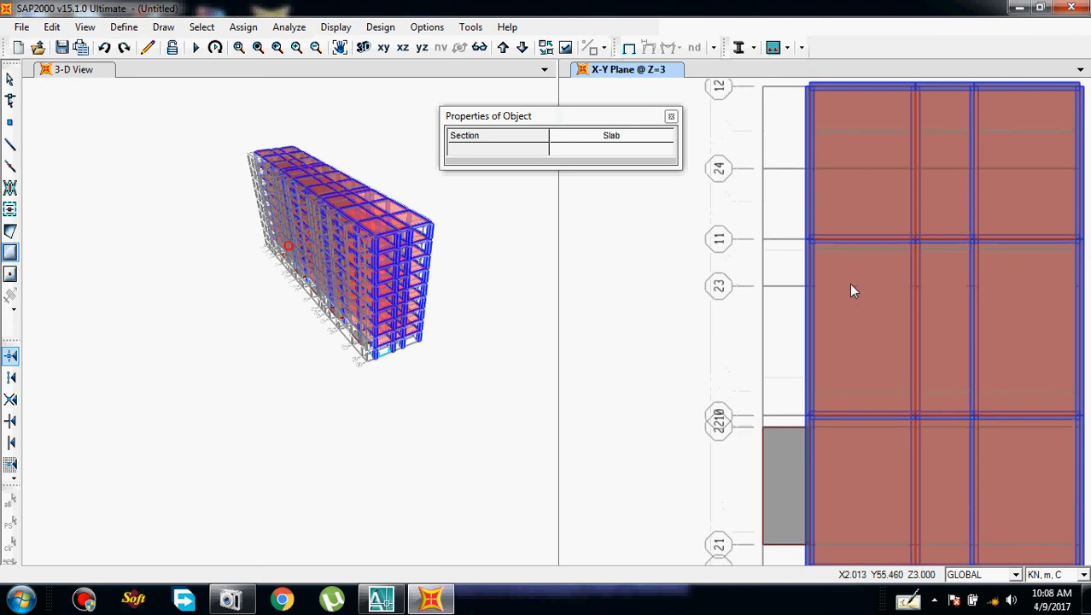
click(771, 167)
click(814, 284)
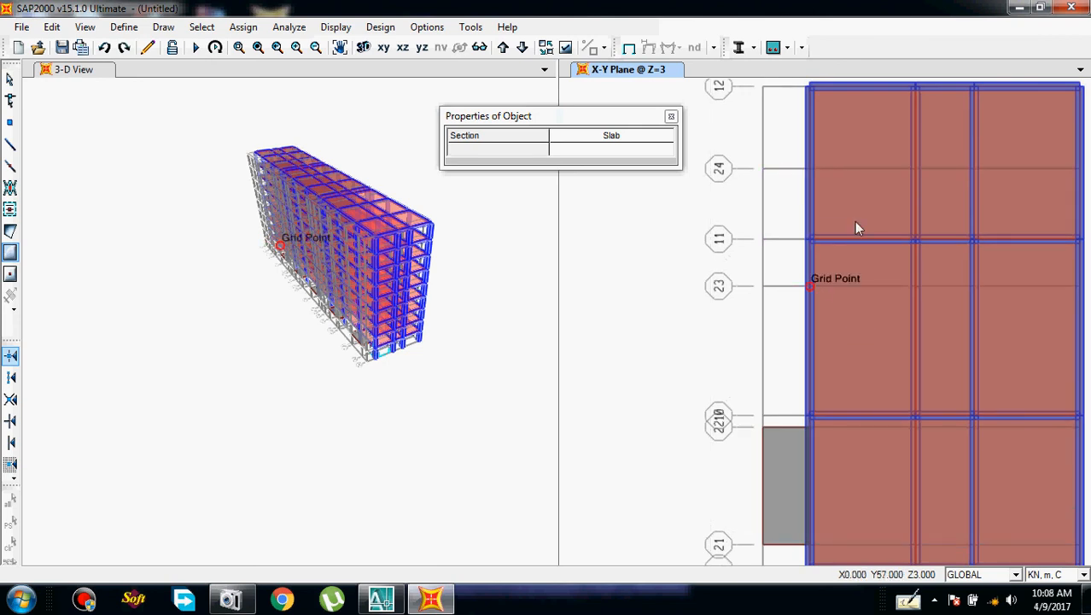
click(672, 117)
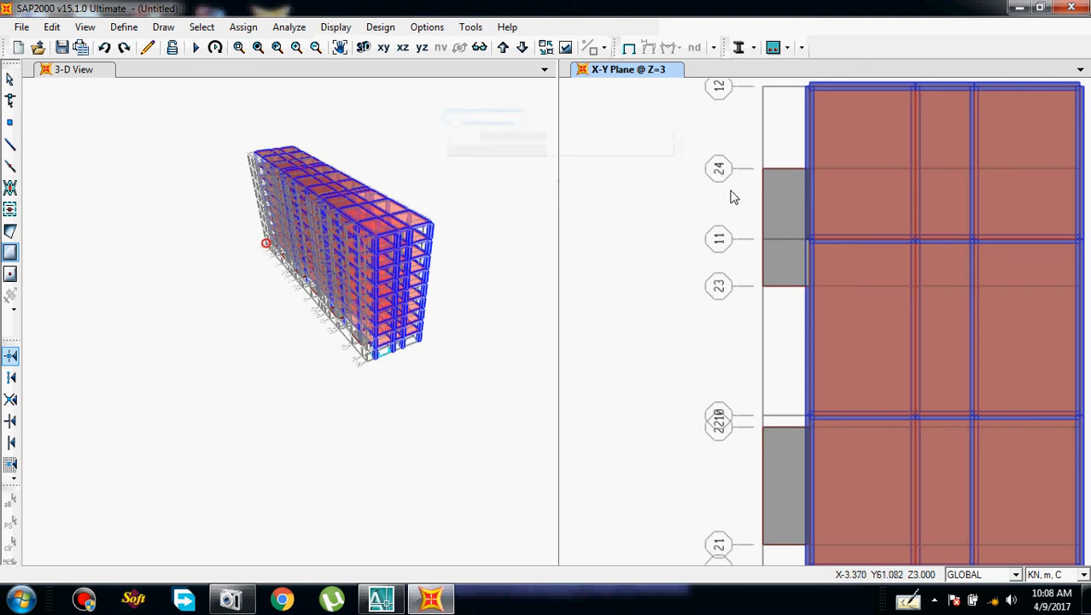
click(9, 79)
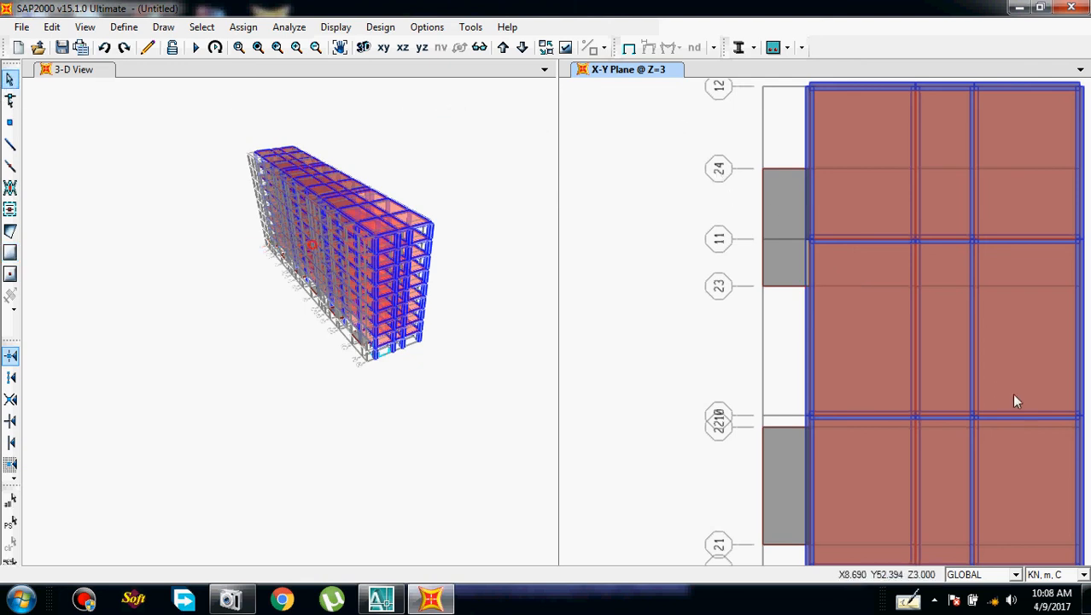
Review the projecting slabs along the whole Z=3 plan, down to the building corner at grid lines A and 1
middle_drag(769, 367, 563, 222)
scroll(649, 269, down, 1)
scroll(697, 297, down, 1)
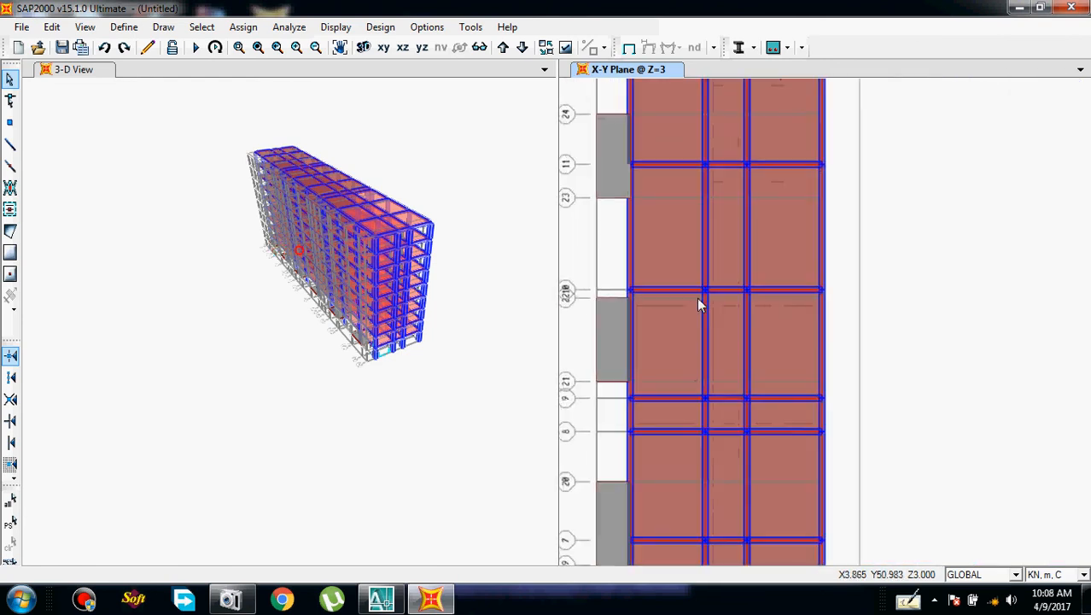
middle_drag(697, 297, 772, 168)
scroll(760, 292, down, 2)
scroll(762, 298, down, 3)
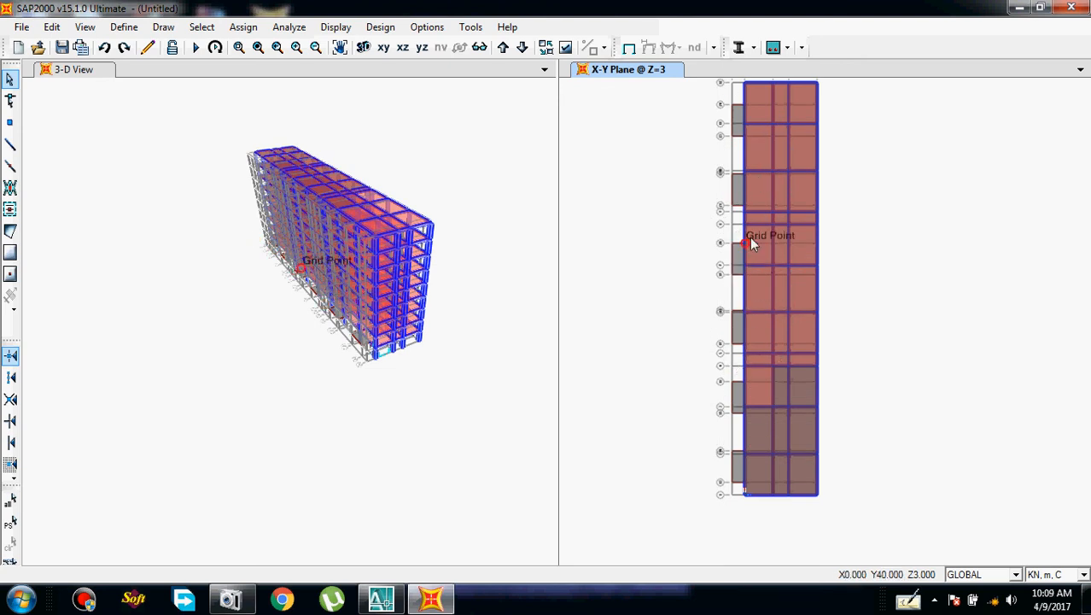
middle_drag(729, 397, 645, 461)
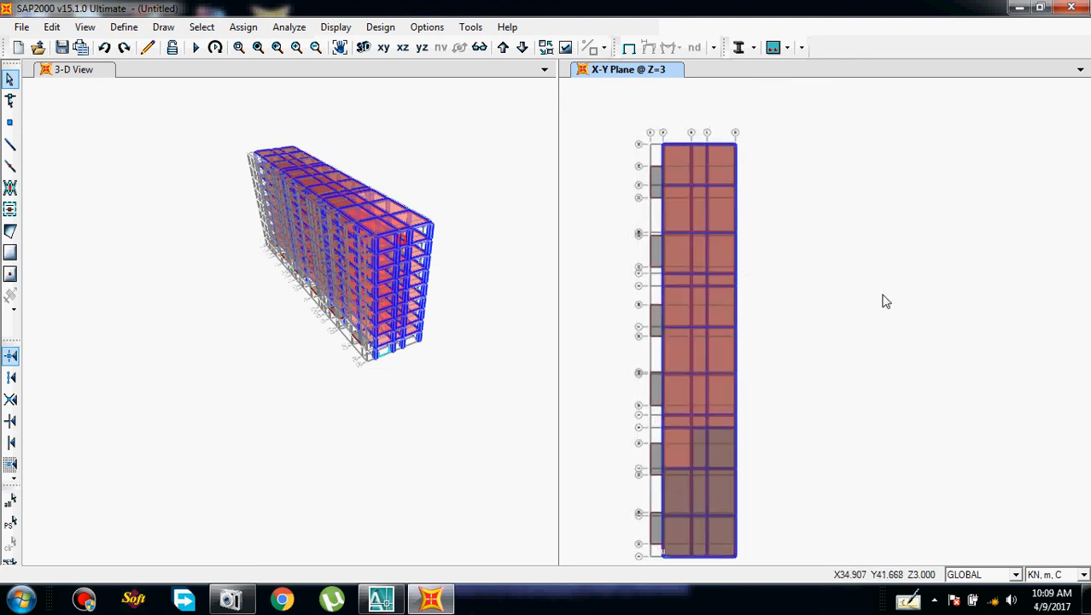
scroll(731, 360, up, 5)
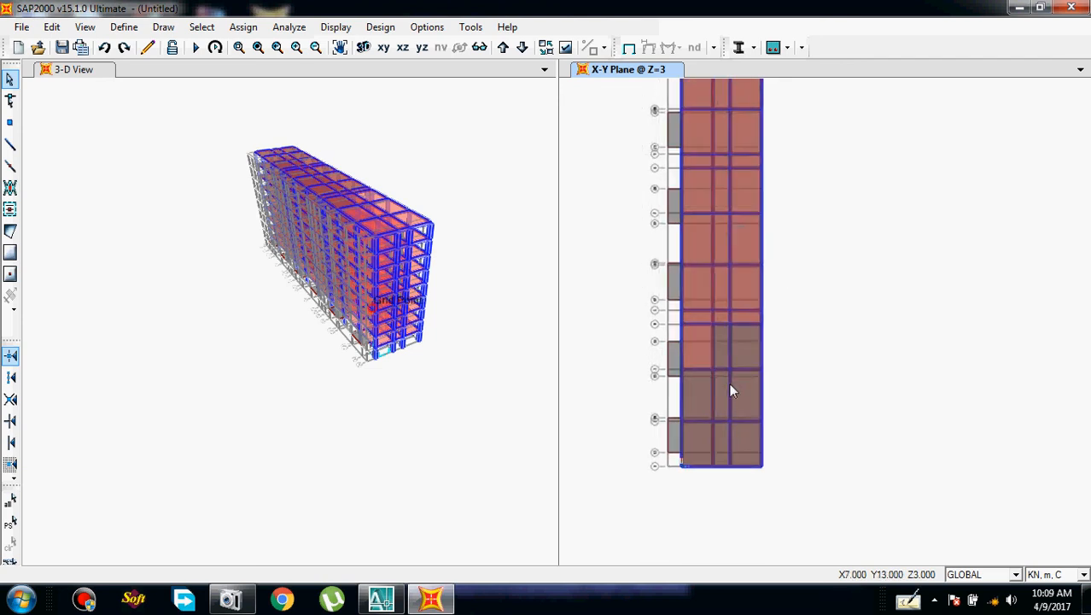
scroll(729, 360, up, 1)
middle_drag(729, 360, 809, 335)
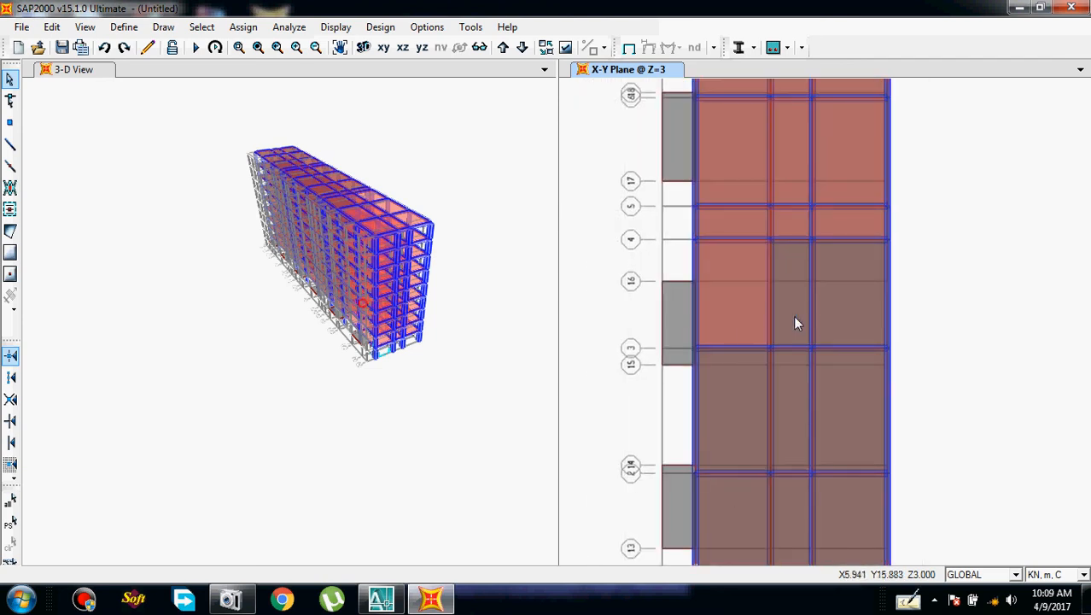
scroll(792, 317, down, 1)
middle_drag(792, 317, 732, 205)
scroll(649, 449, up, 1)
middle_drag(654, 416, 685, 307)
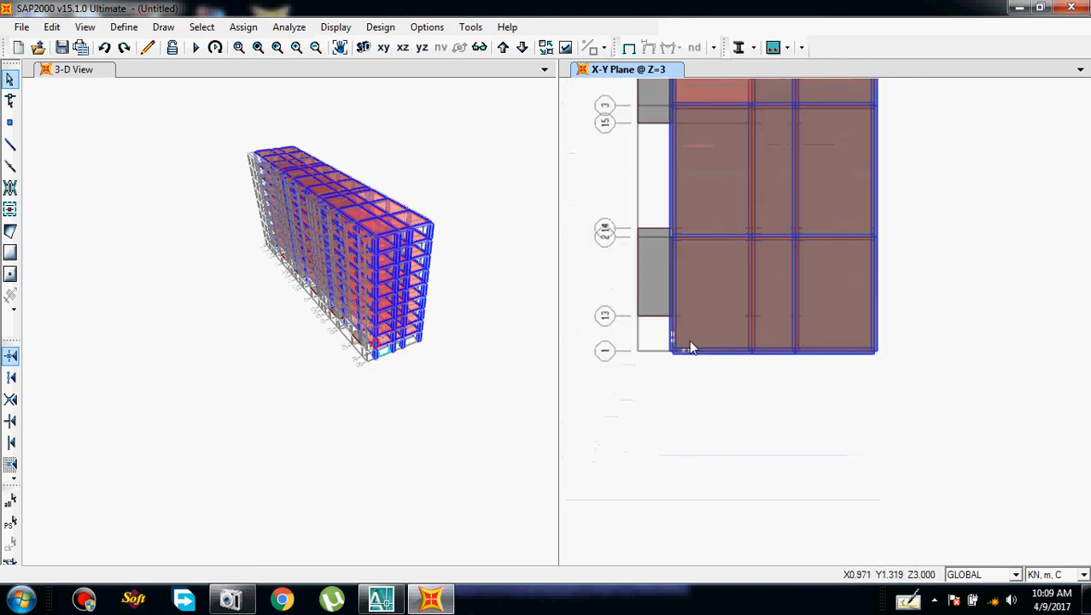
scroll(698, 383, up, 1)
middle_drag(727, 420, 719, 407)
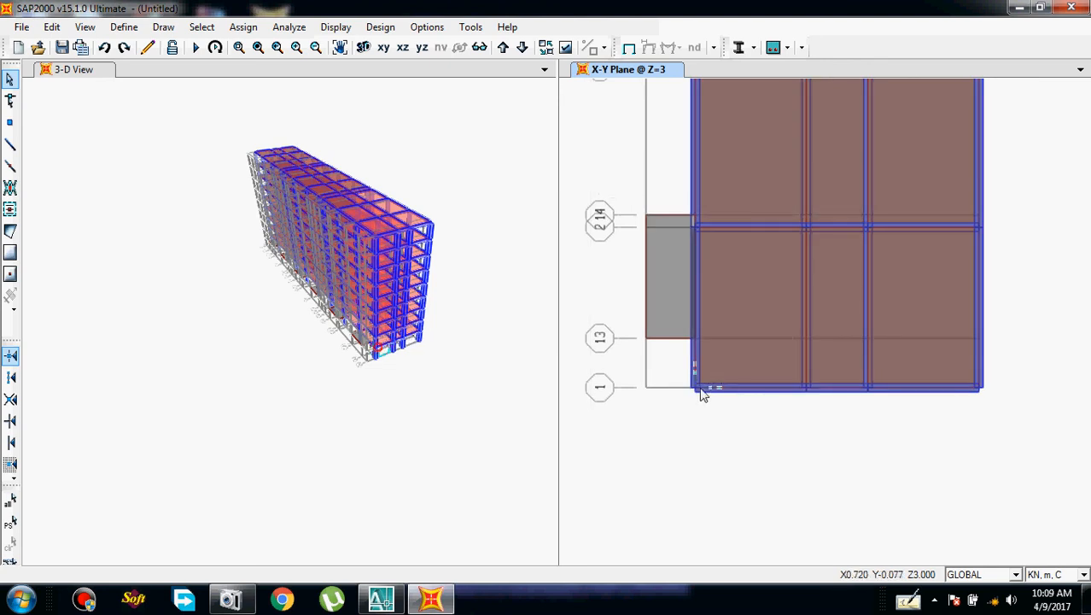
Switch to the AutoCAD plan and check the column spacings and projection dimensions along the building's short edge
click(381, 598)
scroll(600, 431, down, 2)
scroll(580, 418, up, 6)
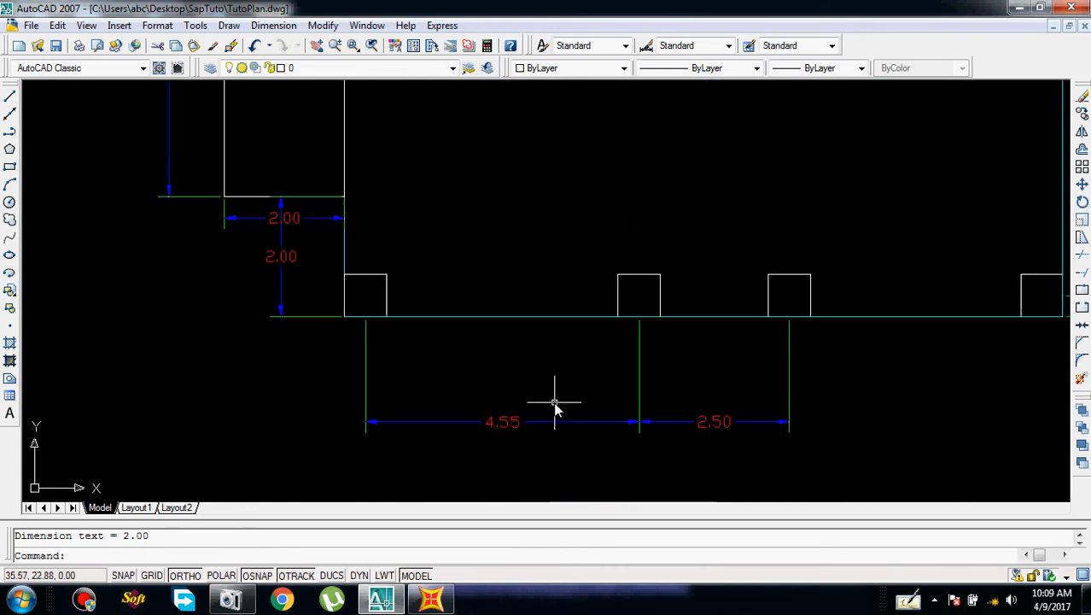
scroll(506, 457, down, 3)
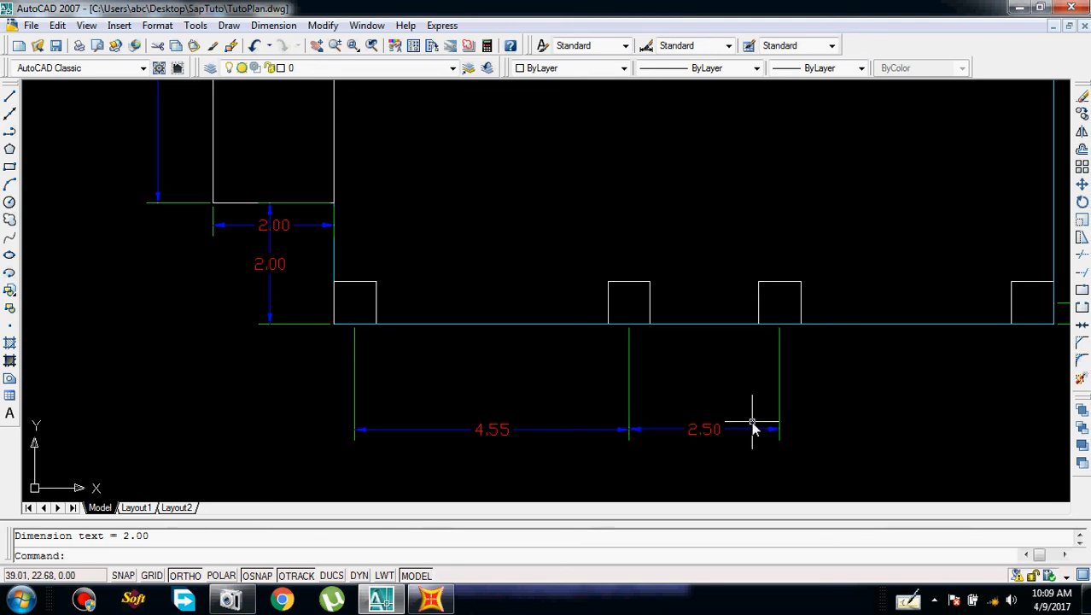
middle_drag(752, 421, 609, 412)
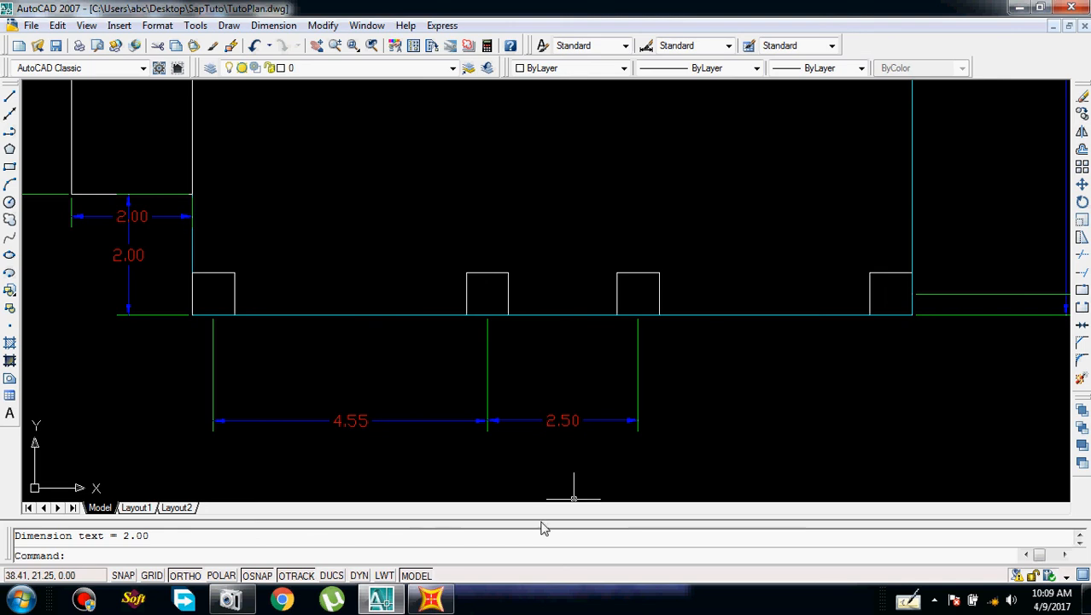
mouse_move(391, 603)
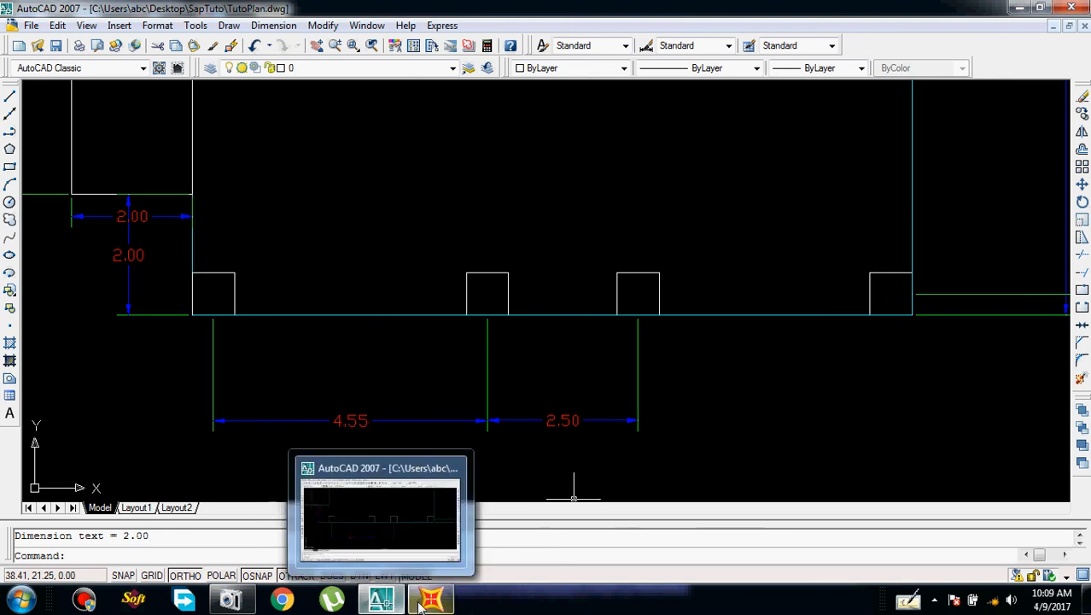
Back in SAP2000, select all six projecting slab areas between grid lines E and A in the Z=3 plan
click(431, 600)
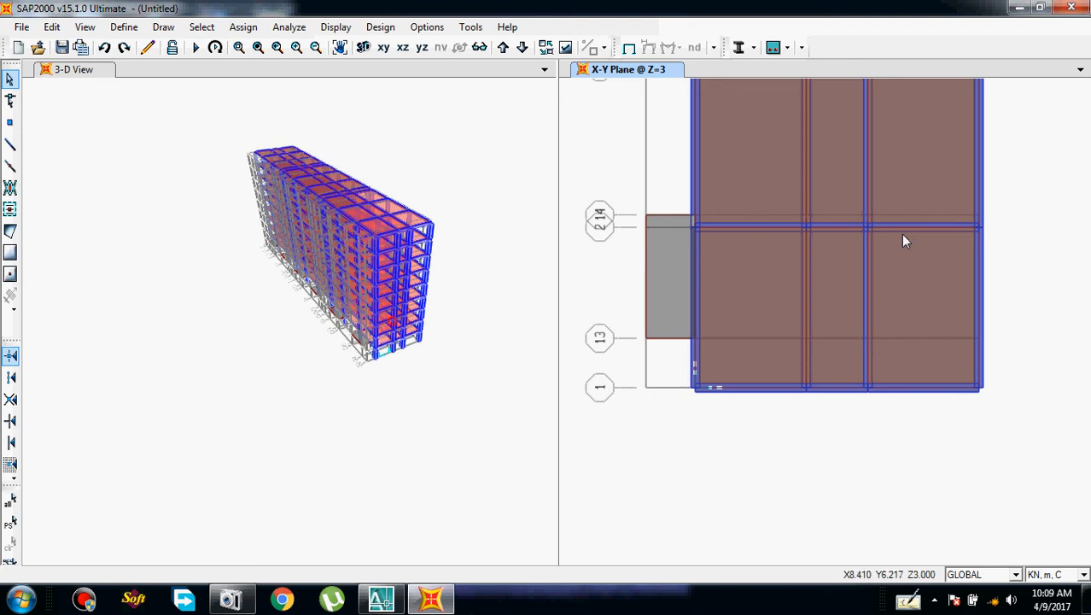
scroll(883, 237, down, 1)
middle_drag(881, 236, 871, 325)
scroll(753, 183, down, 1)
scroll(755, 186, down, 1)
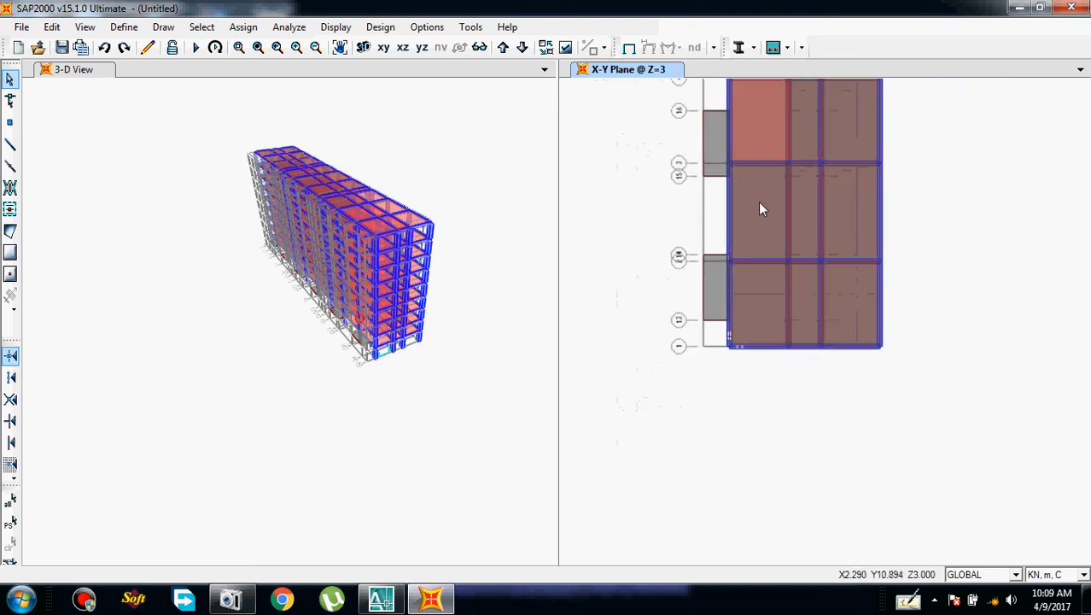
middle_drag(760, 205, 774, 272)
click(730, 346)
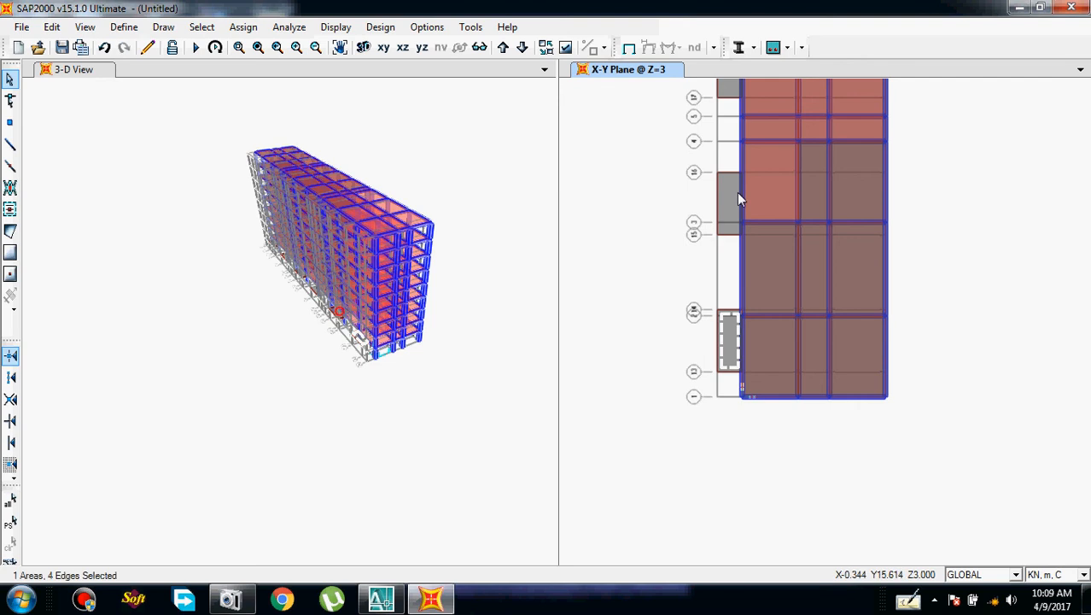
click(724, 192)
middle_drag(748, 188, 762, 342)
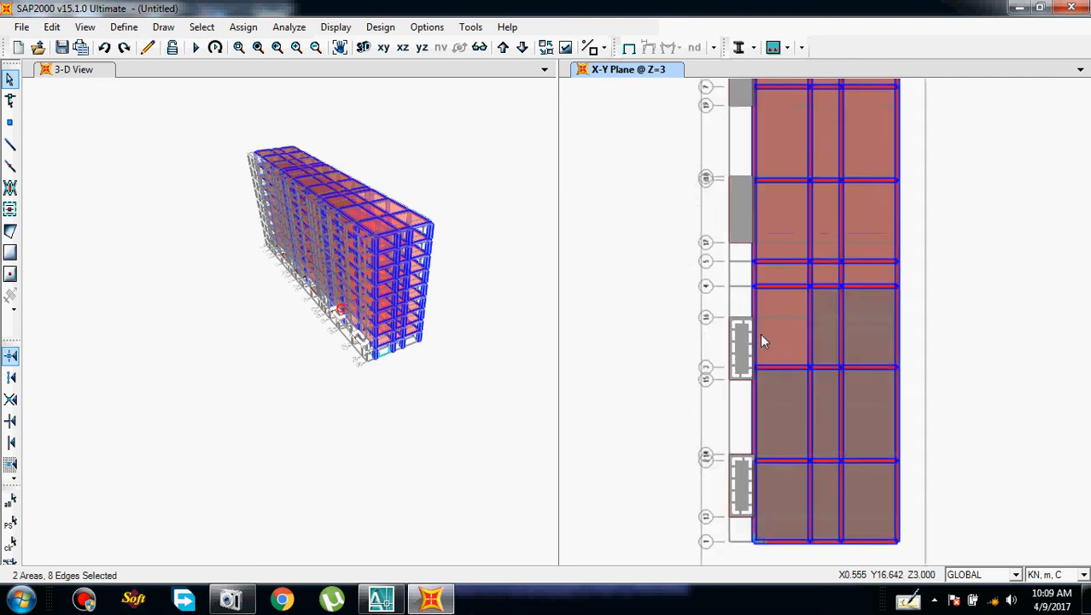
click(746, 206)
middle_drag(746, 208, 764, 340)
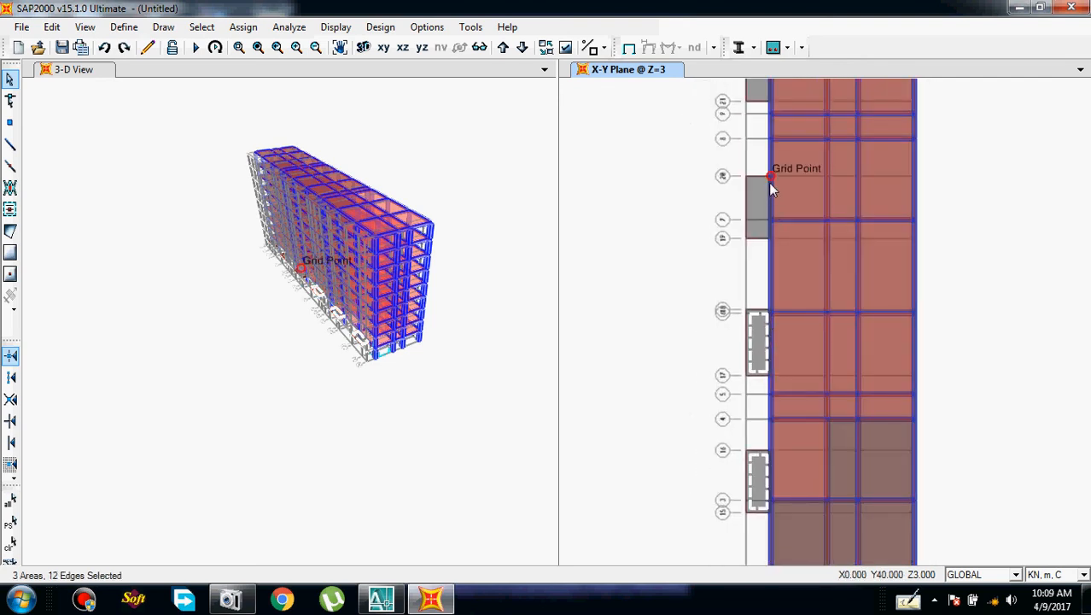
click(765, 188)
middle_drag(767, 188, 764, 304)
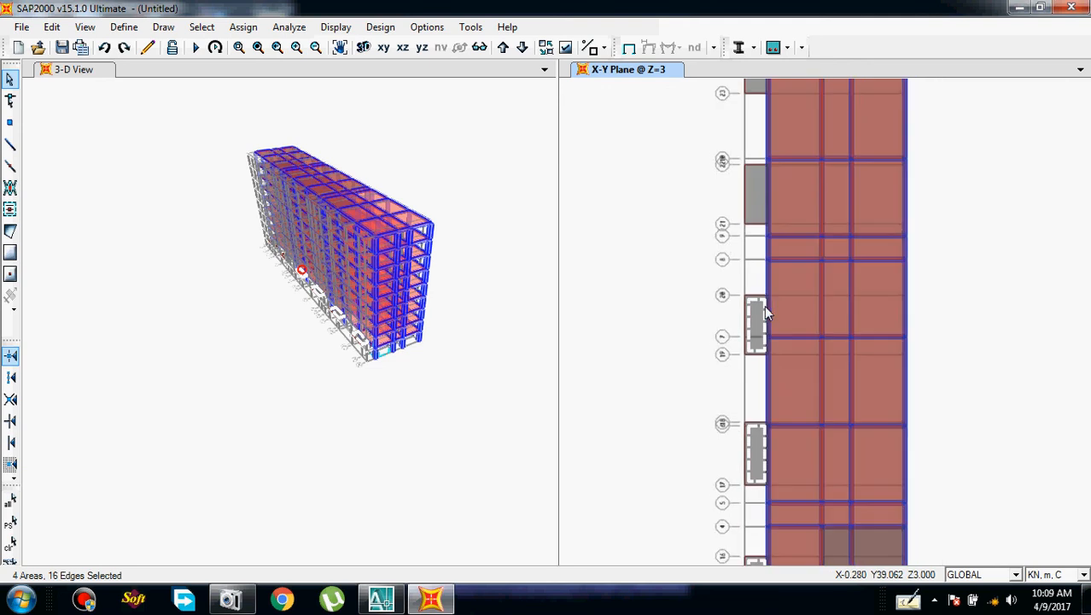
click(757, 192)
middle_drag(756, 192, 755, 206)
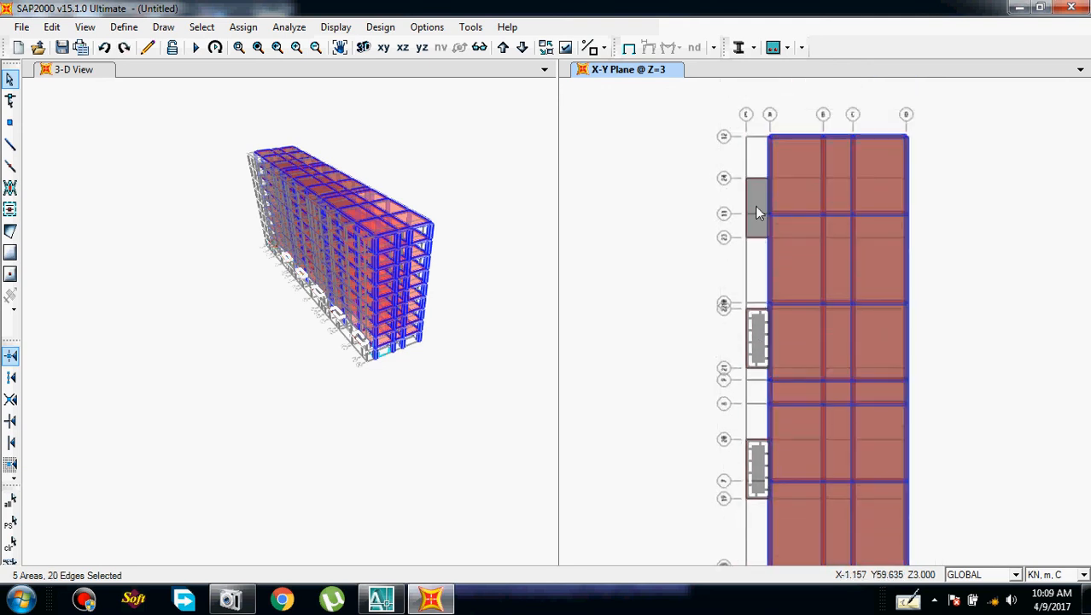
Replicate the selected slabs linearly once with dx 11.5, dy 0 and dz 0, and inspect the copies along the plan
key(ctrl+r)
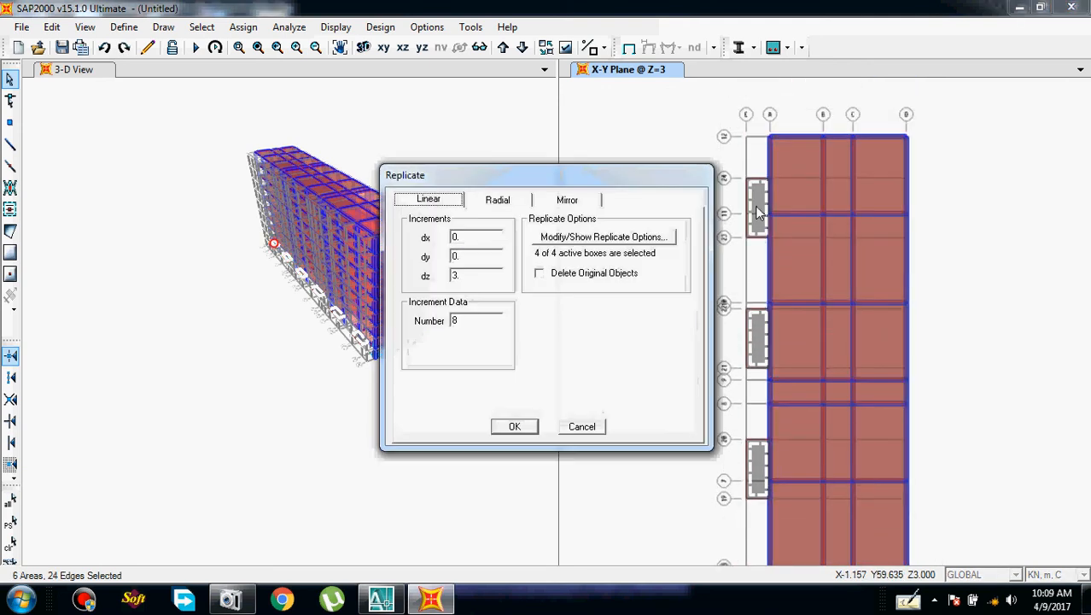
double_click(478, 276)
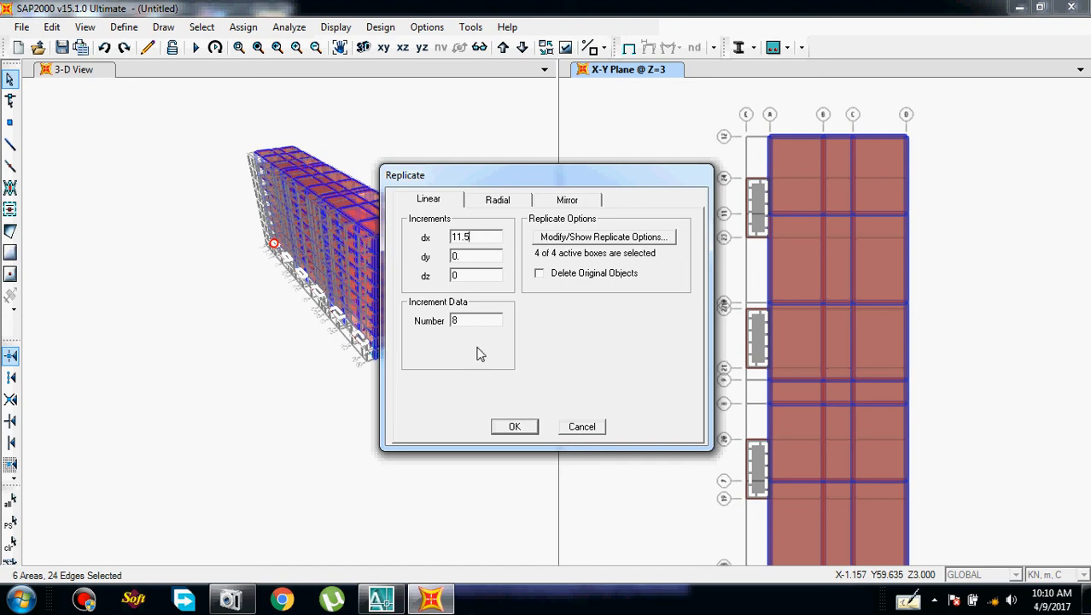
text(1)
click(512, 428)
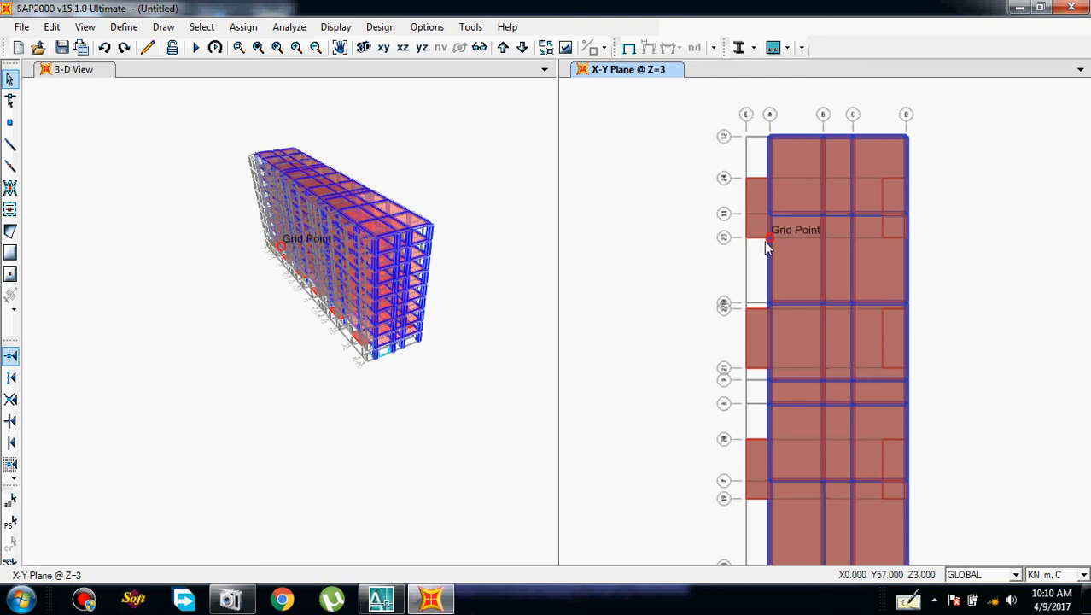
middle_drag(780, 285, 750, 191)
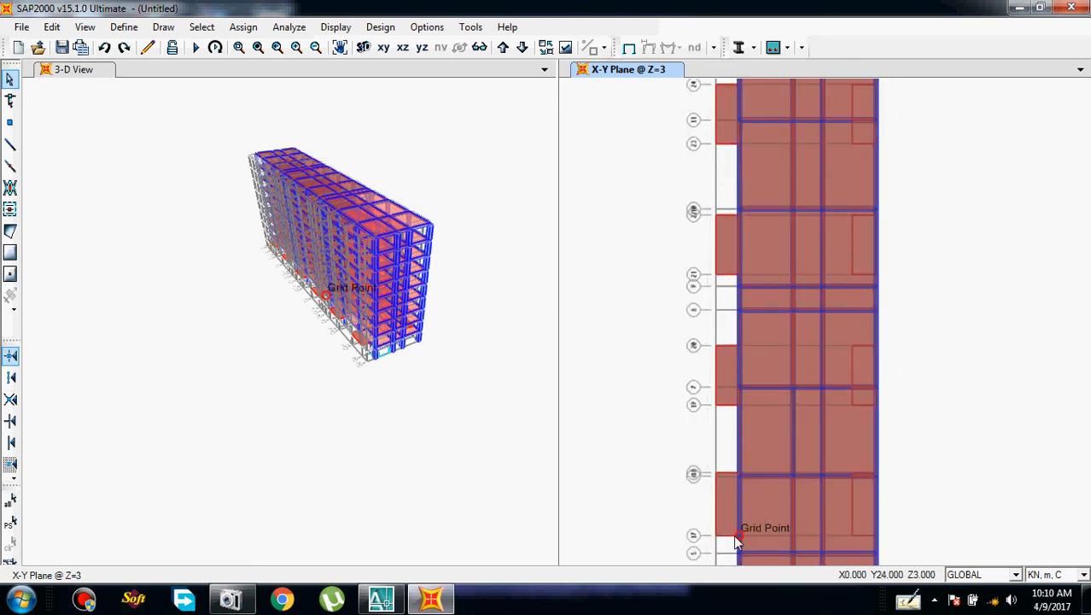
middle_drag(734, 525, 734, 513)
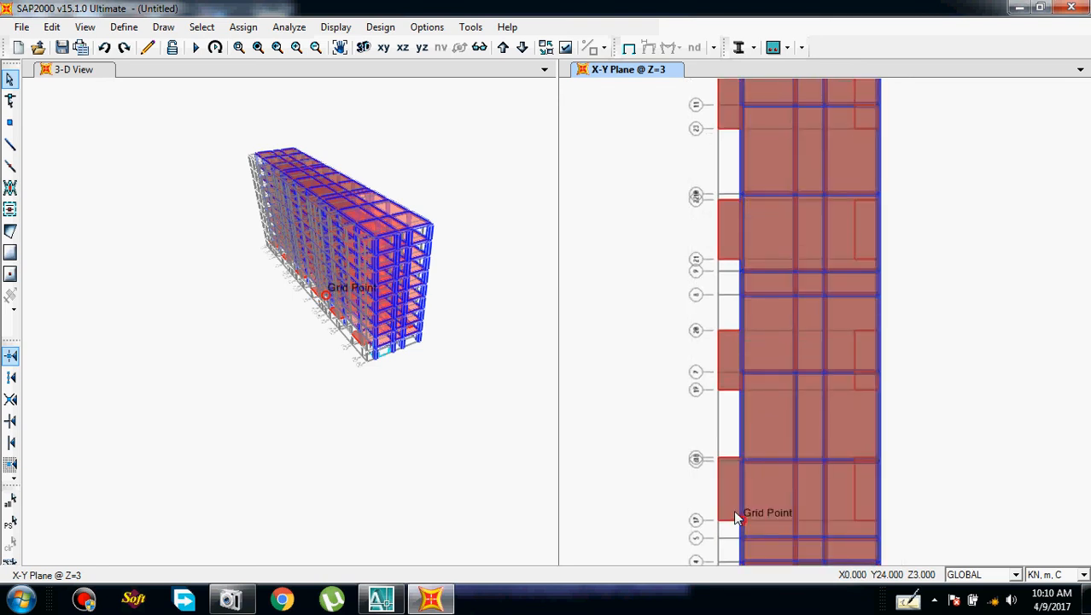
Undo the last replication of the projecting slabs in the Z=3 plan
key(ctrl+z)
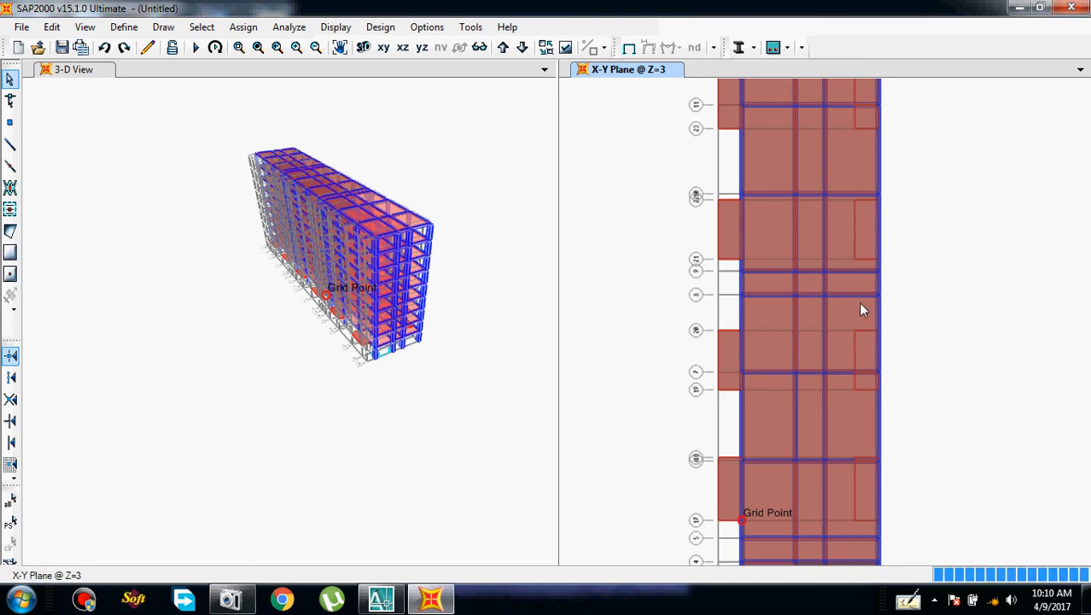
key(ctrl+z)
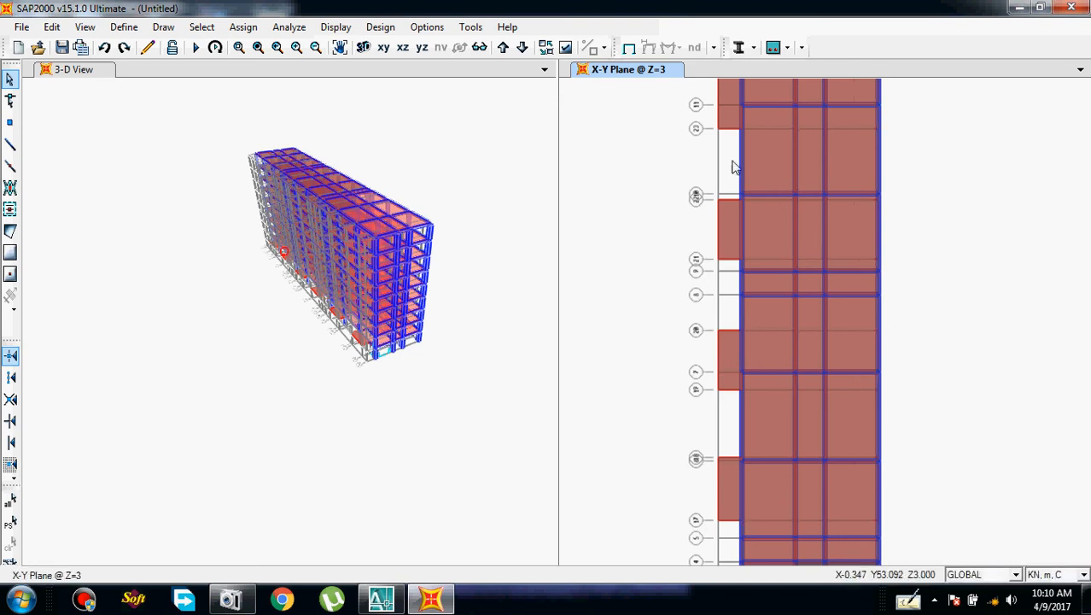
scroll(734, 315, down, 1)
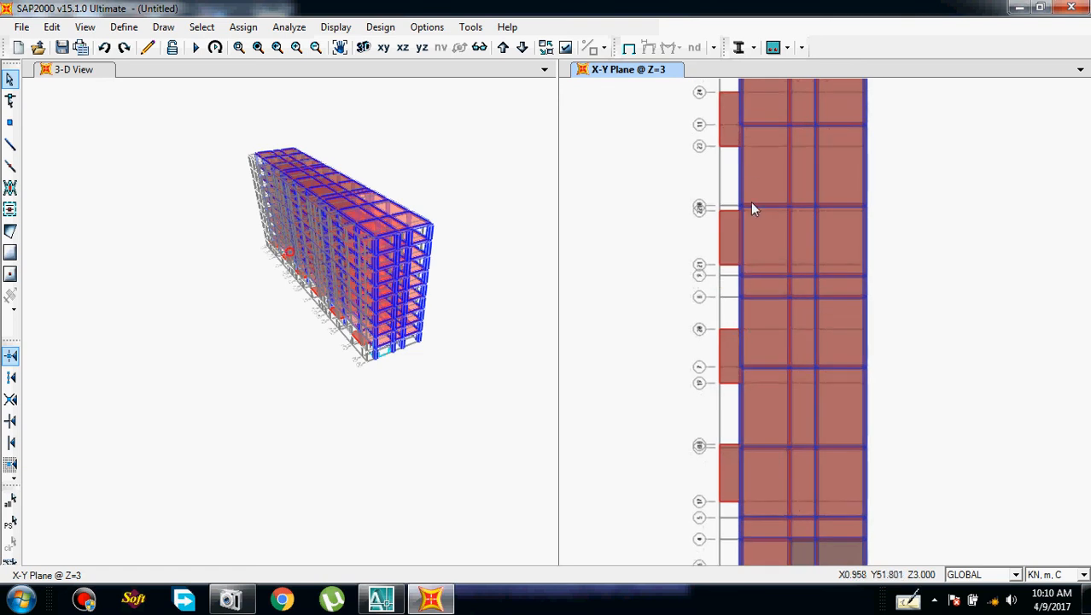
scroll(752, 208, down, 1)
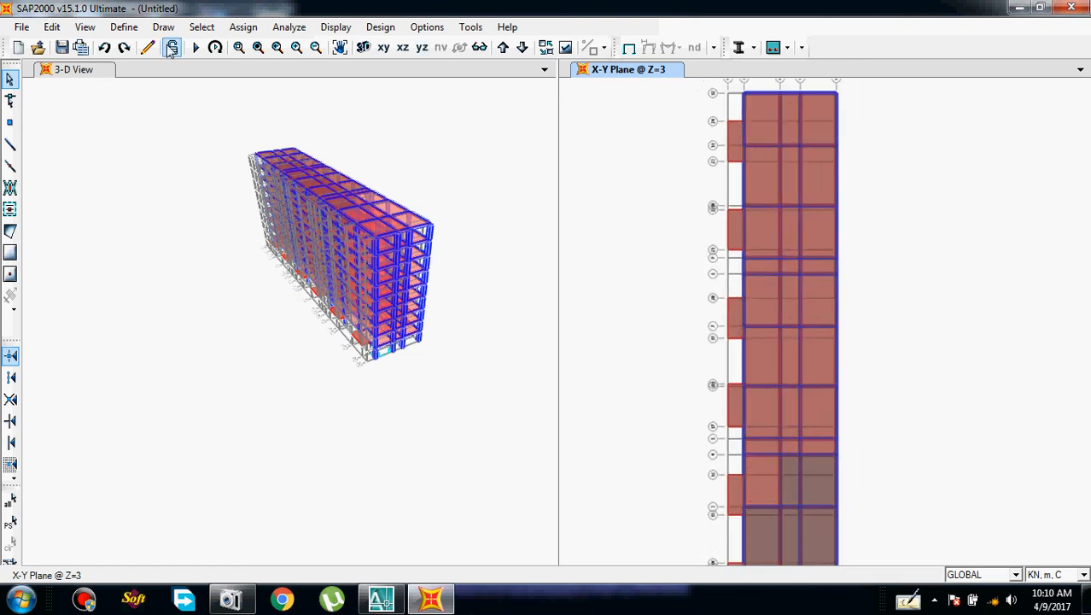
Restore the previous selection of six projecting slabs and replicate them linearly once with a larger dx, placing the copies outside the opposite long edge
click(201, 27)
click(218, 142)
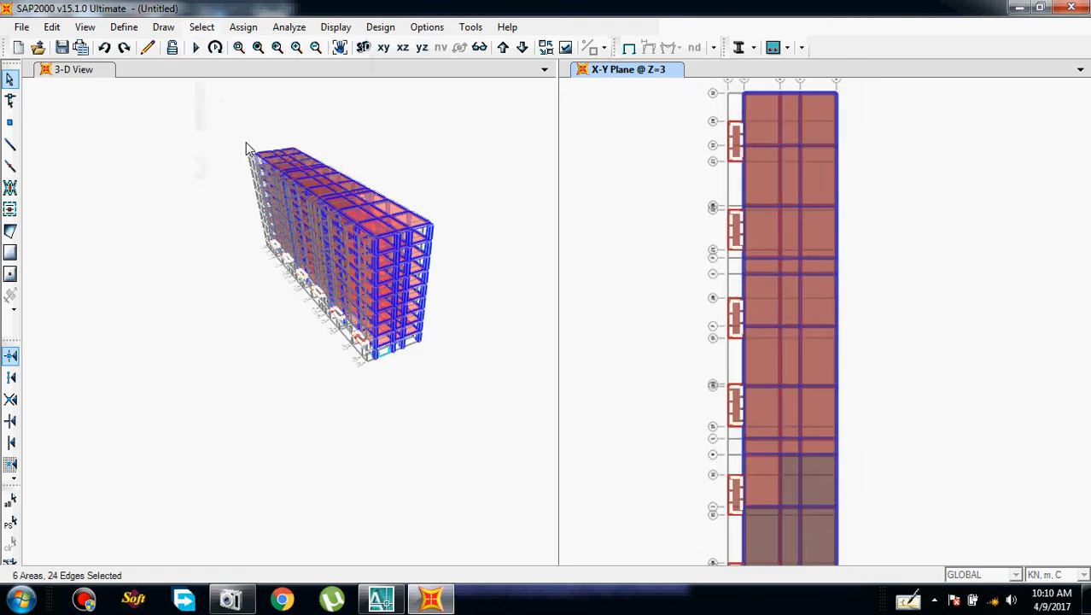
scroll(701, 370, down, 1)
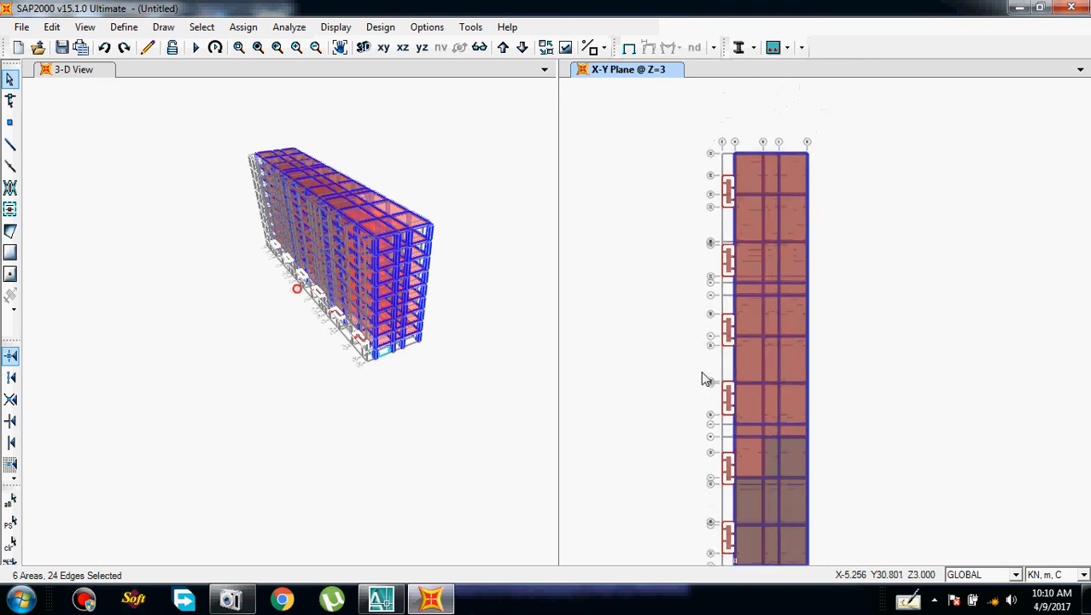
middle_drag(705, 380, 748, 359)
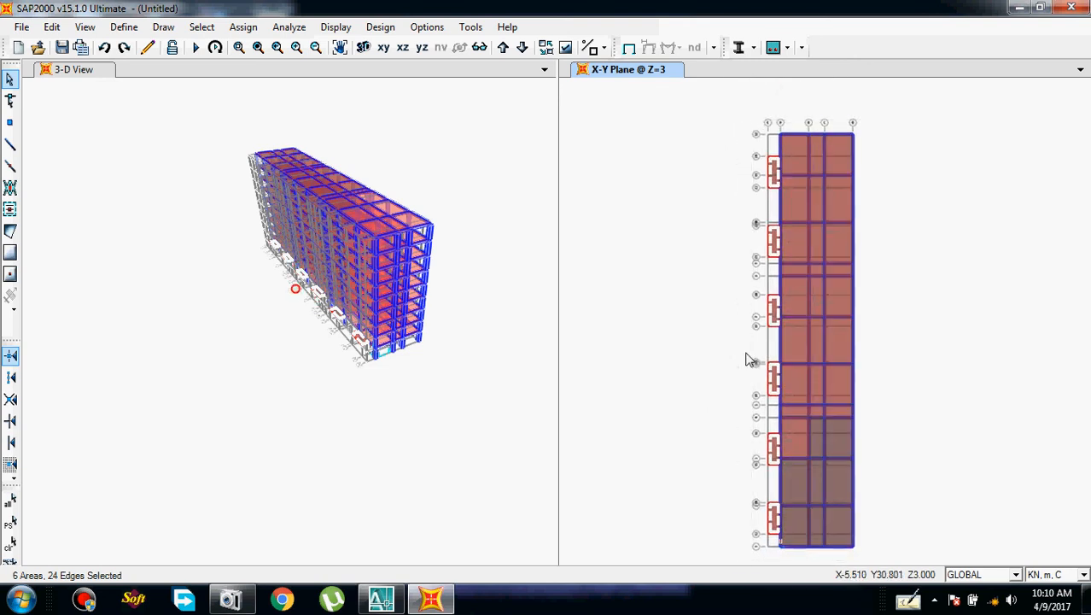
key(ctrl+r)
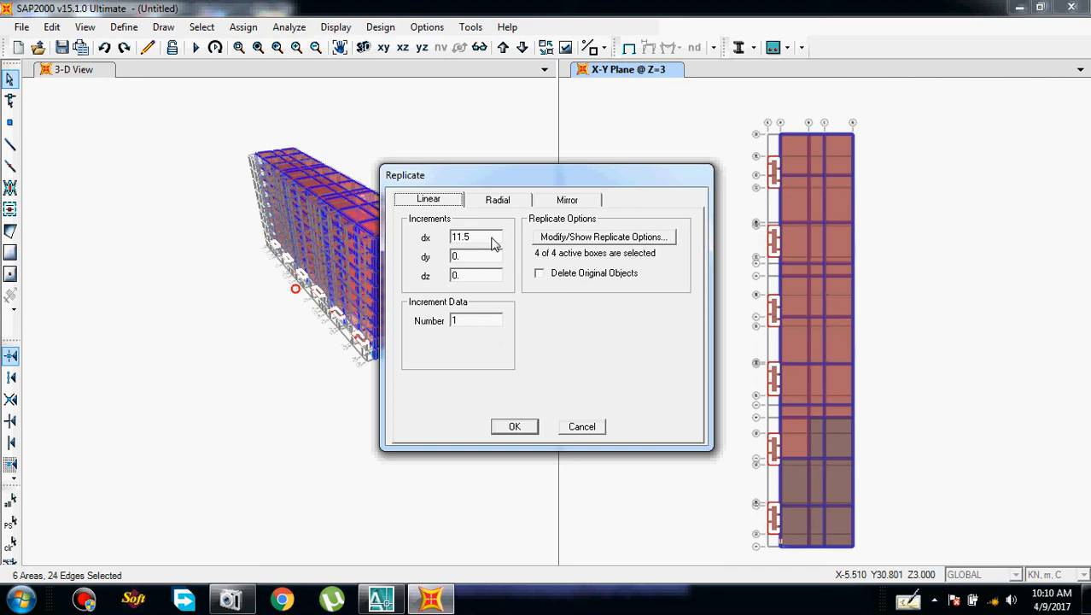
key(Tab)
click(515, 426)
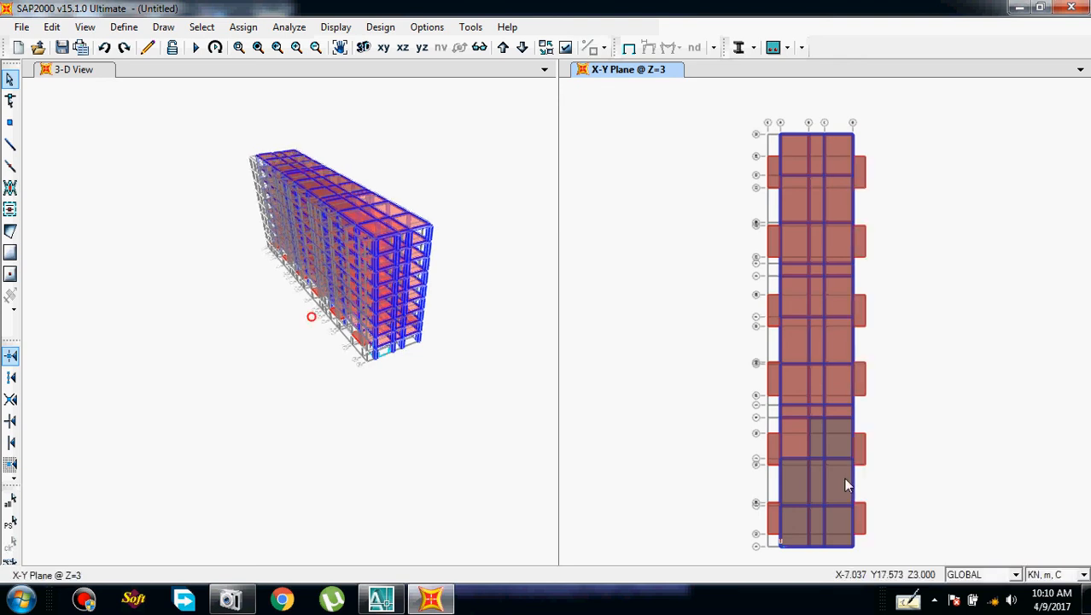
Inspect the projecting slabs along both long edges of the Z=3 plan and their alignment with the building outline
scroll(845, 485, up, 4)
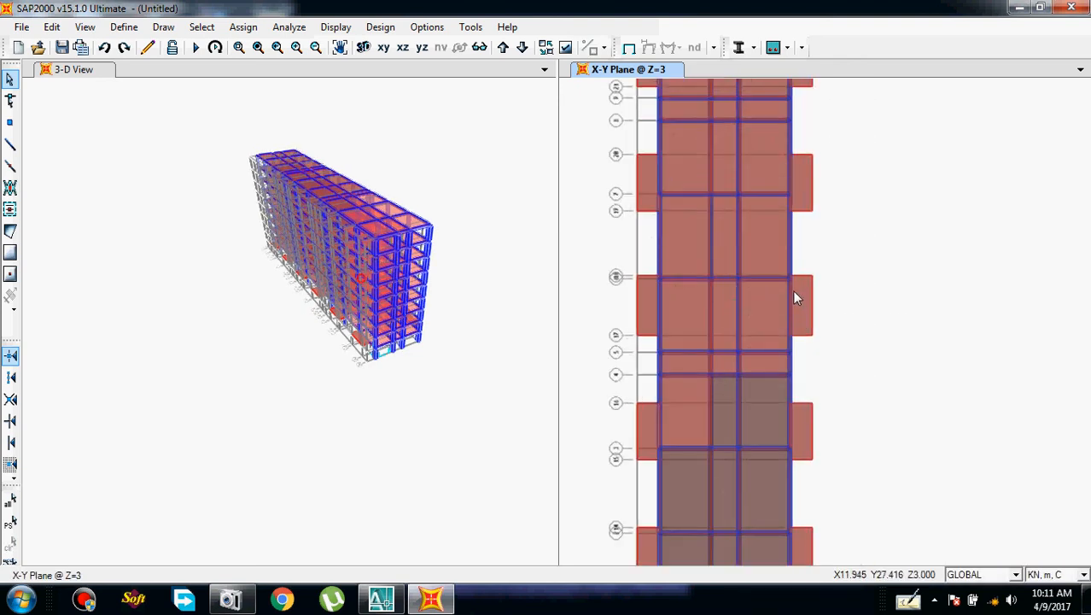
scroll(794, 297, down, 4)
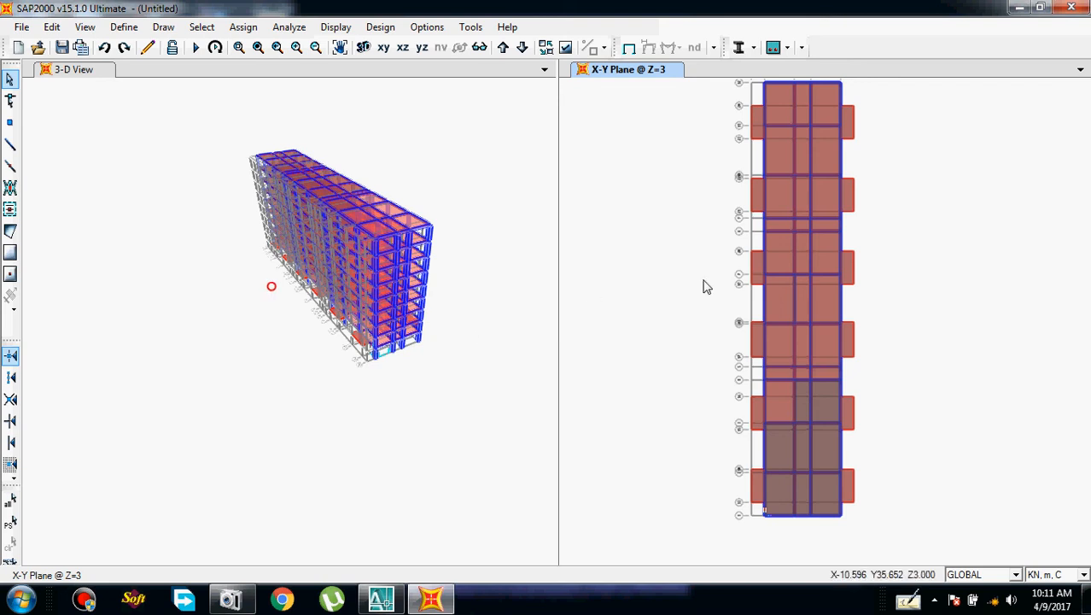
scroll(795, 289, down, 1)
scroll(695, 264, up, 3)
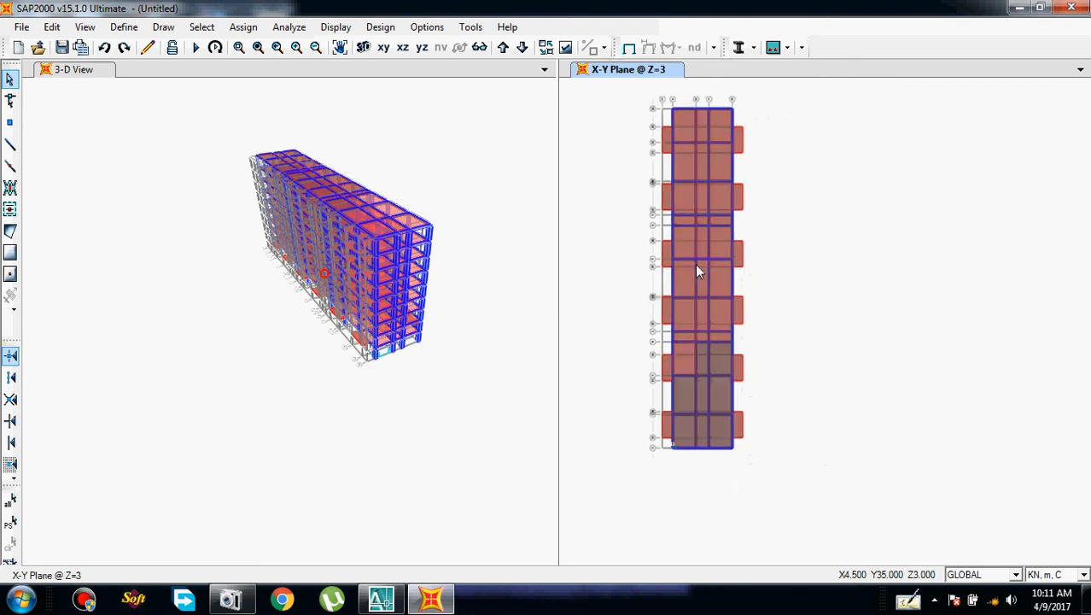
scroll(695, 264, down, 1)
middle_drag(695, 263, 750, 254)
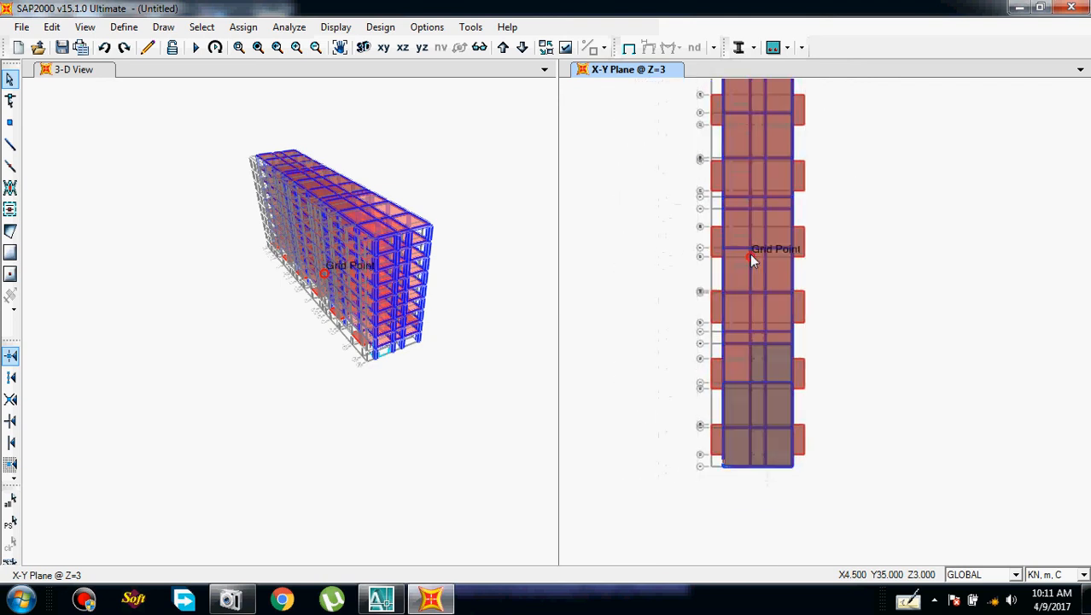
scroll(765, 361, up, 1)
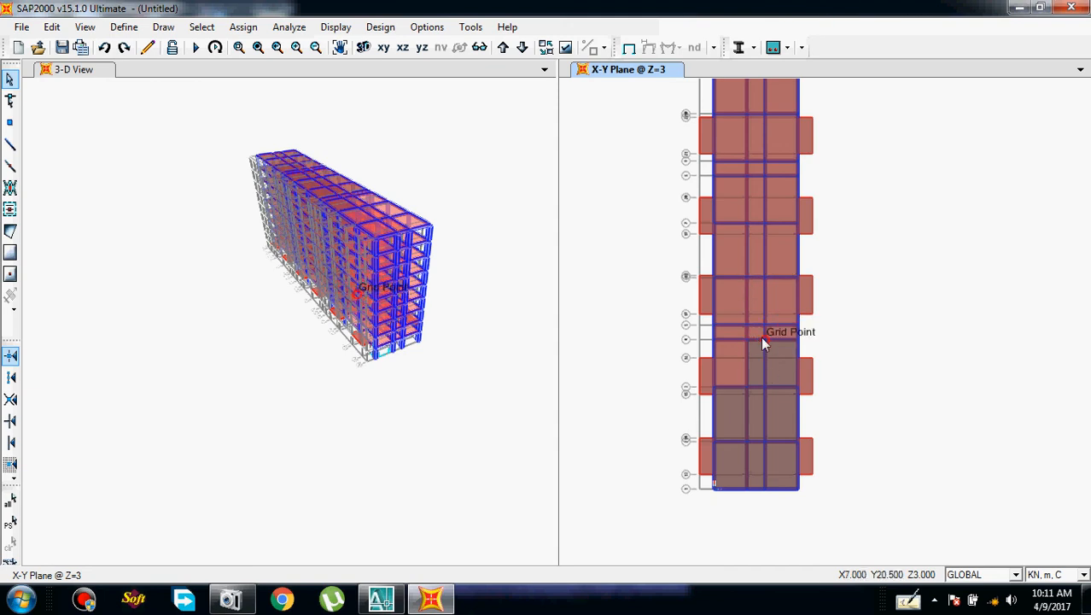
scroll(765, 343, down, 3)
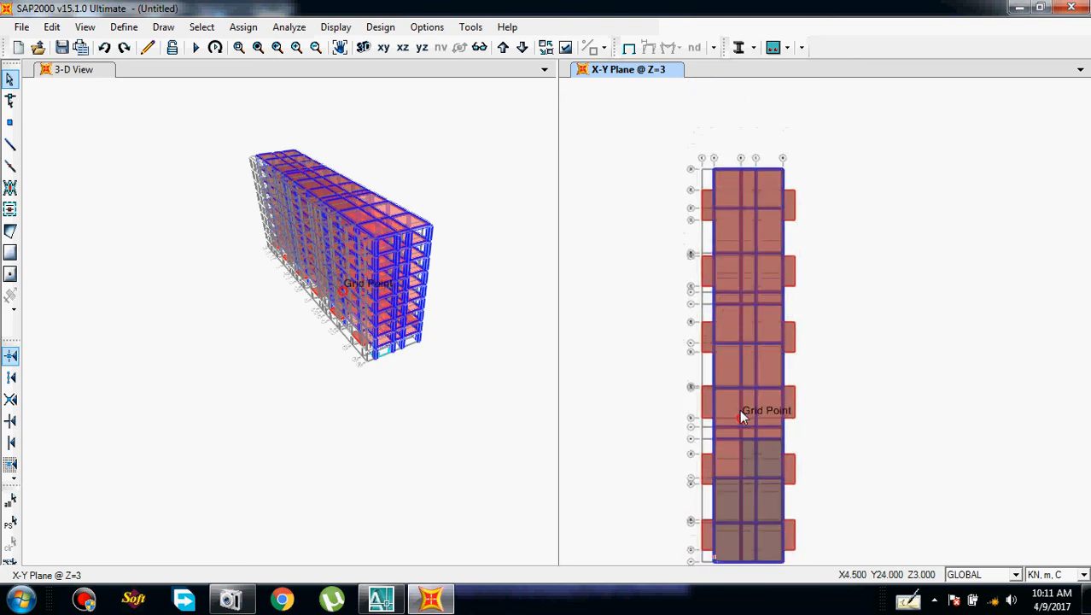
middle_drag(742, 415, 672, 309)
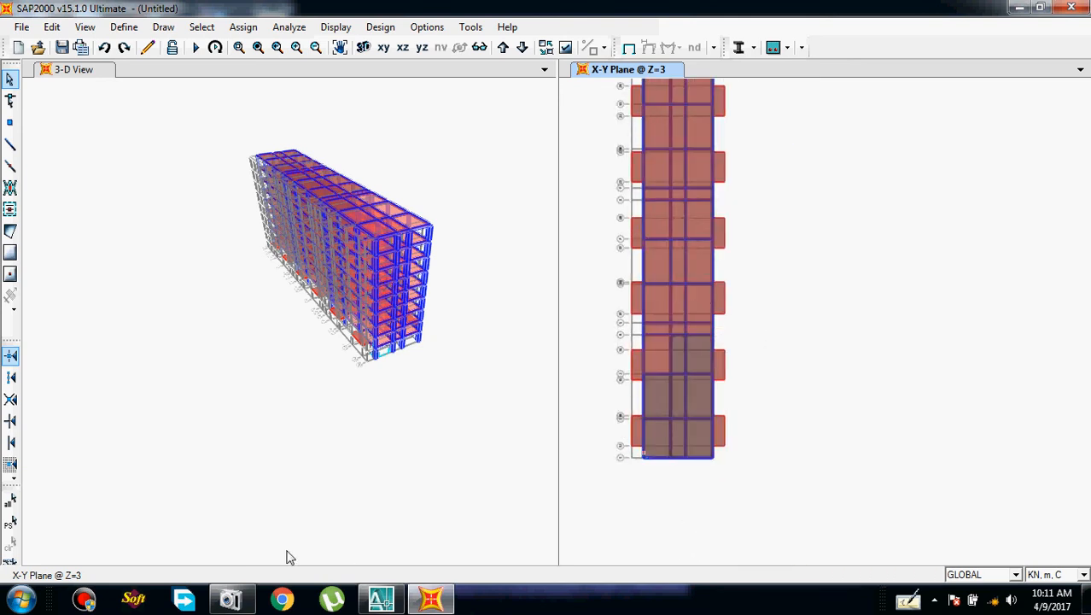